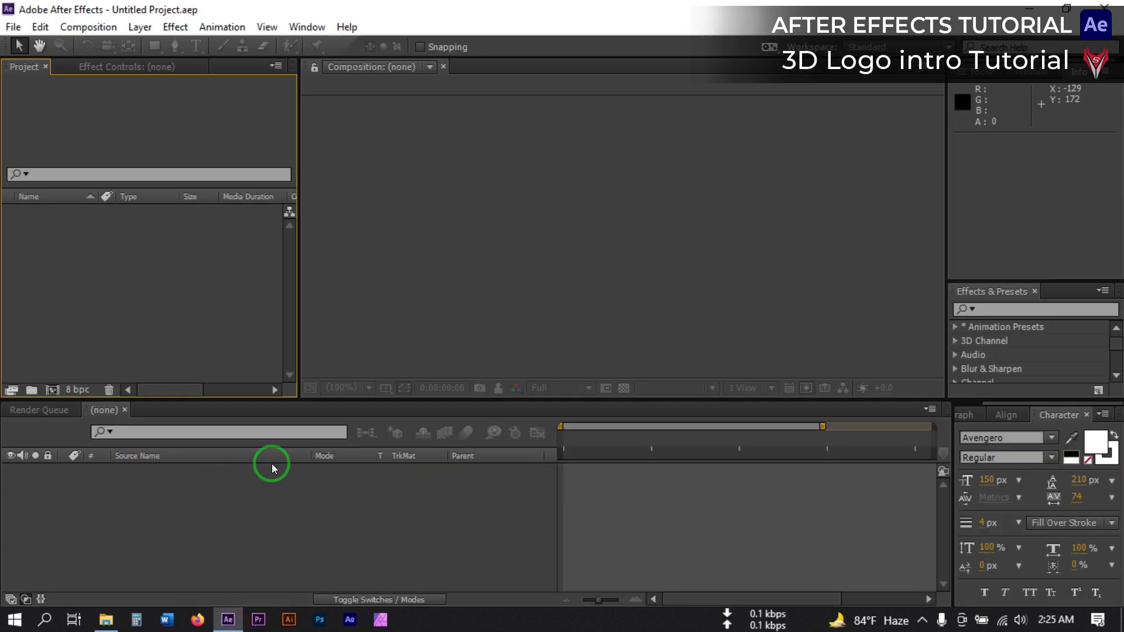
Step: Create a 1920 x 1080 composition named "main" at 29.97 fps with a duration of 0;00;08;00
left_click(53, 390)
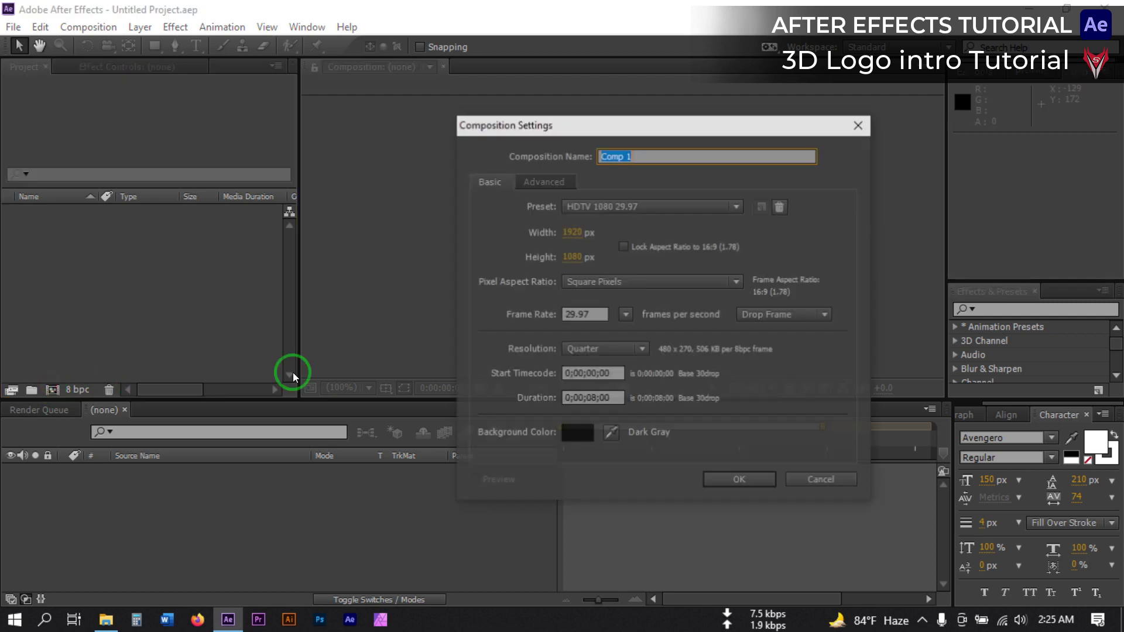
type("main")
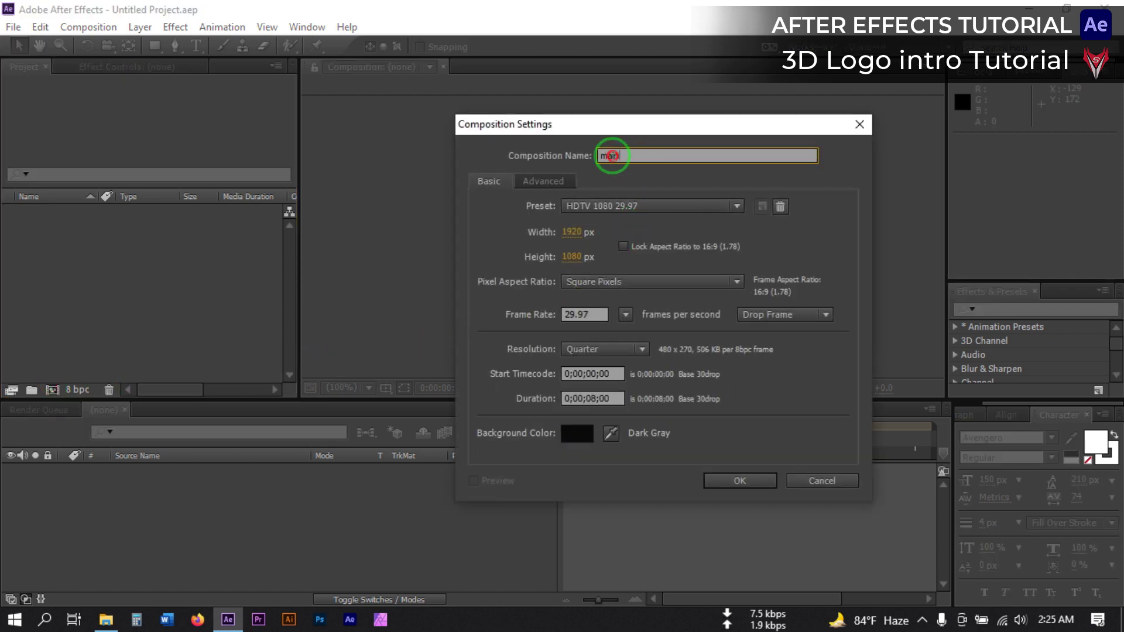
double_click(612, 155)
left_click_drag(612, 400, 530, 397)
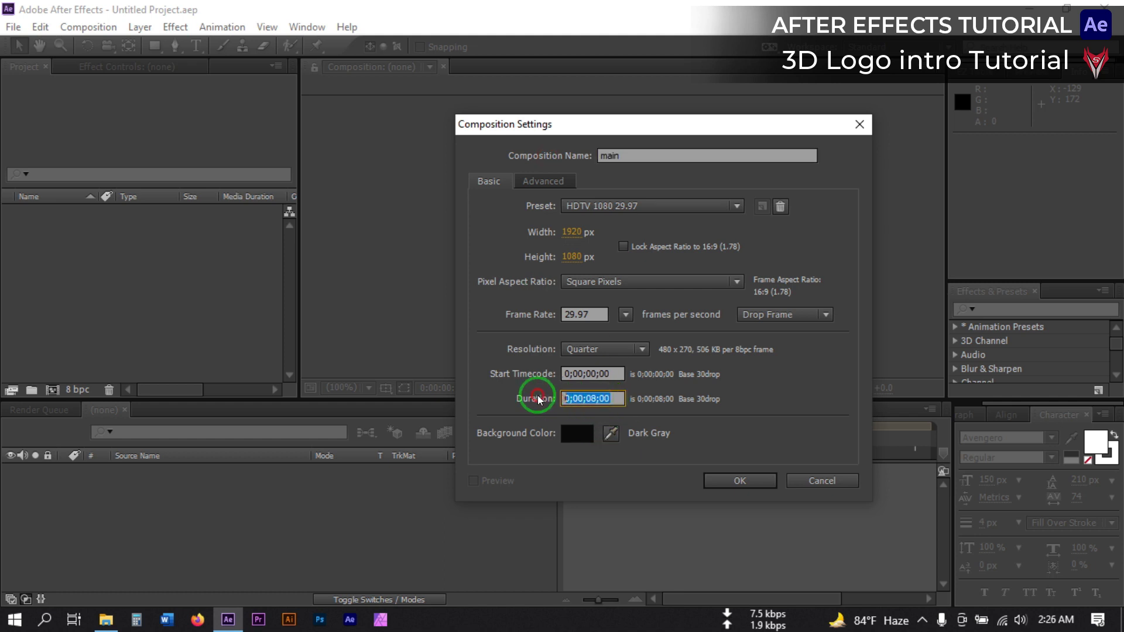
left_click(740, 481)
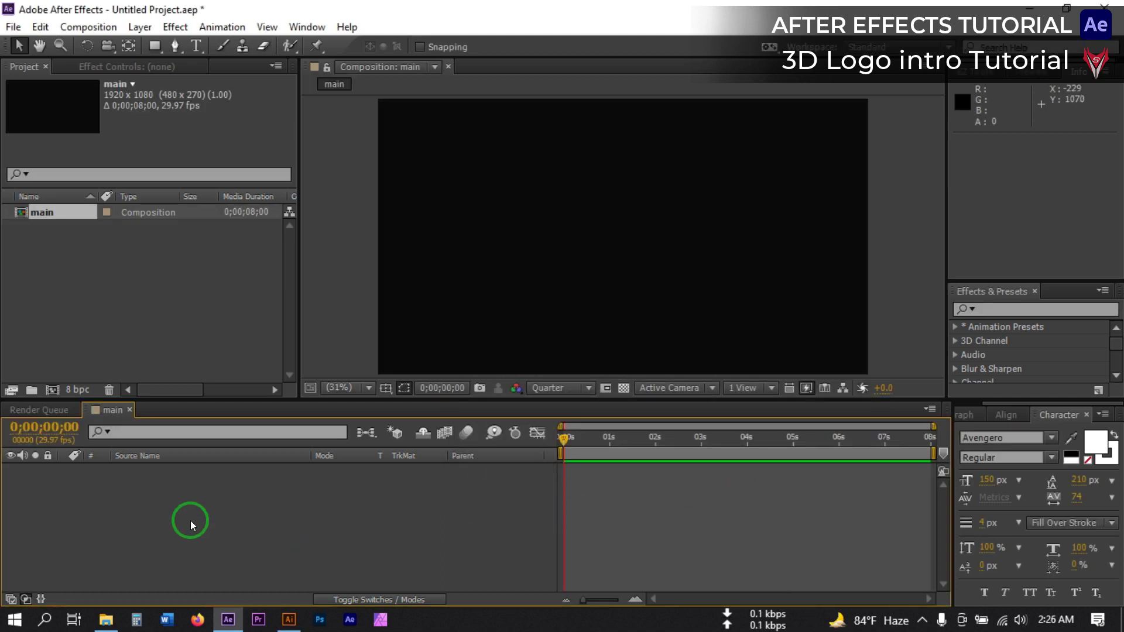
Step: Create a black 1920 x 1080 solid named "logo mask 1" in the main composition
right_click(134, 527)
mouse_move(213, 349)
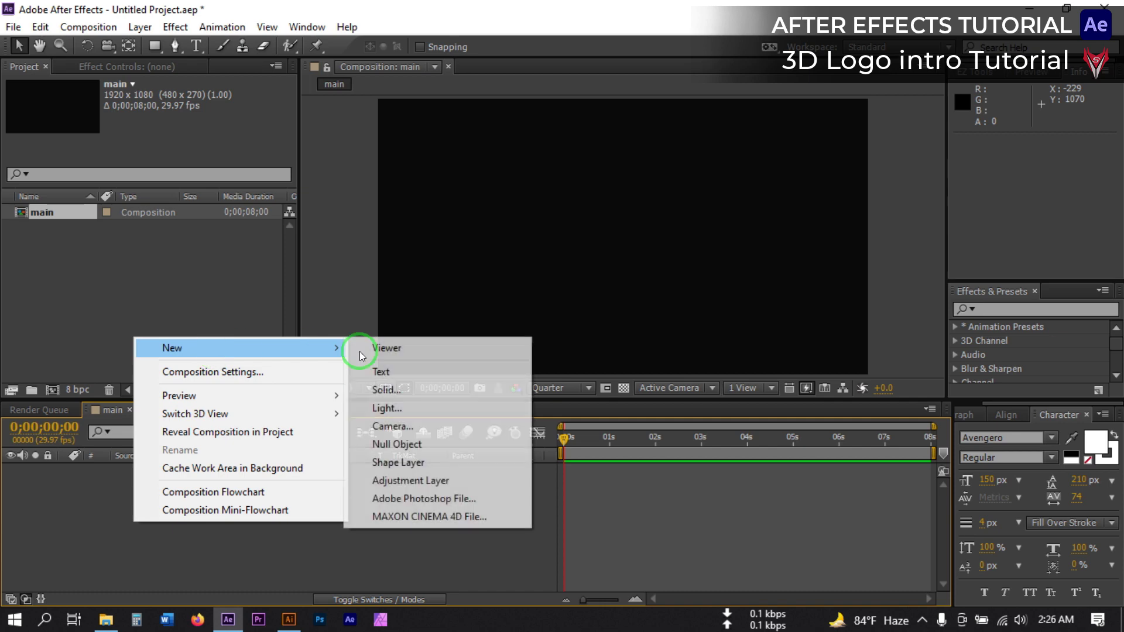
left_click(406, 391)
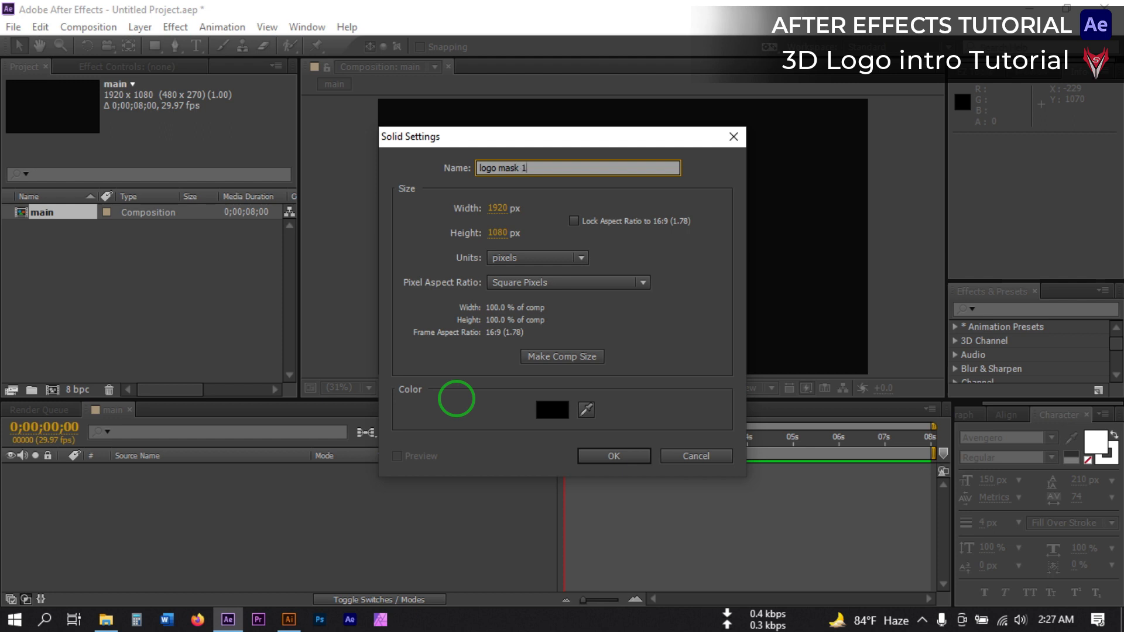
left_click(613, 456)
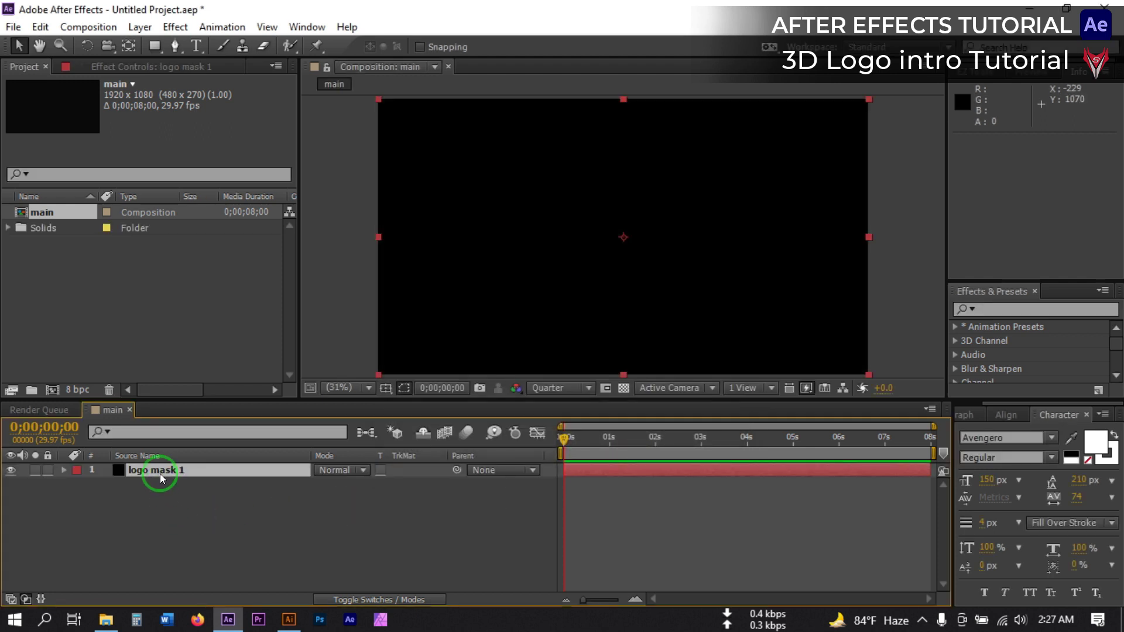
Step: Duplicate the logo mask 1 solid twice and rename the middle layer "logo mask 3"
key("ctrl+d")
key("ctrl+d")
left_click(163, 485)
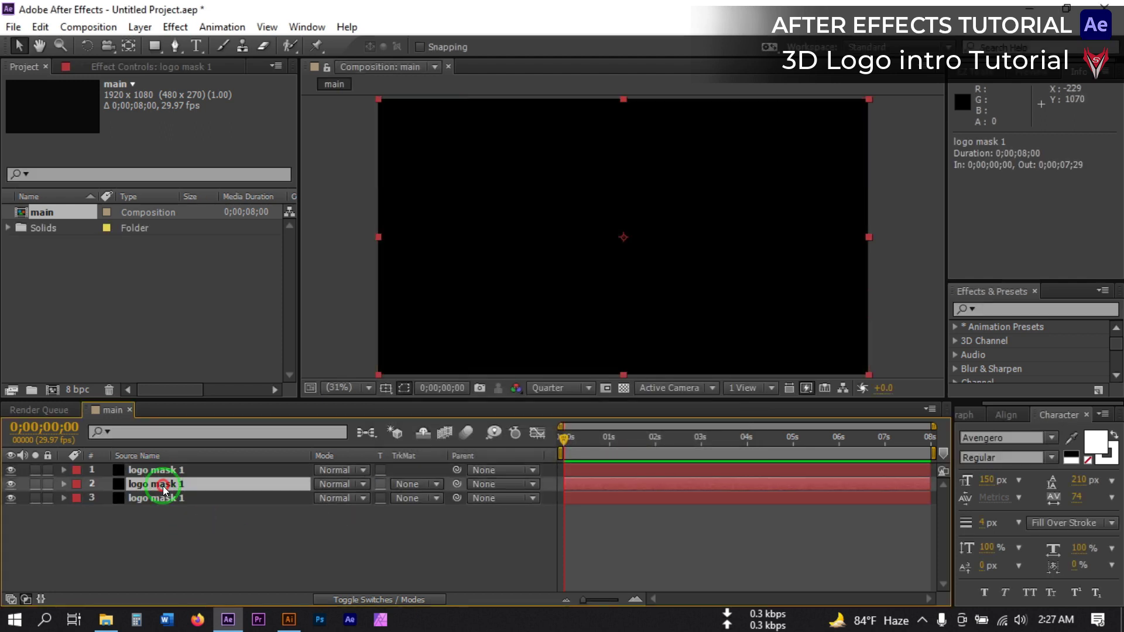
right_click(163, 485)
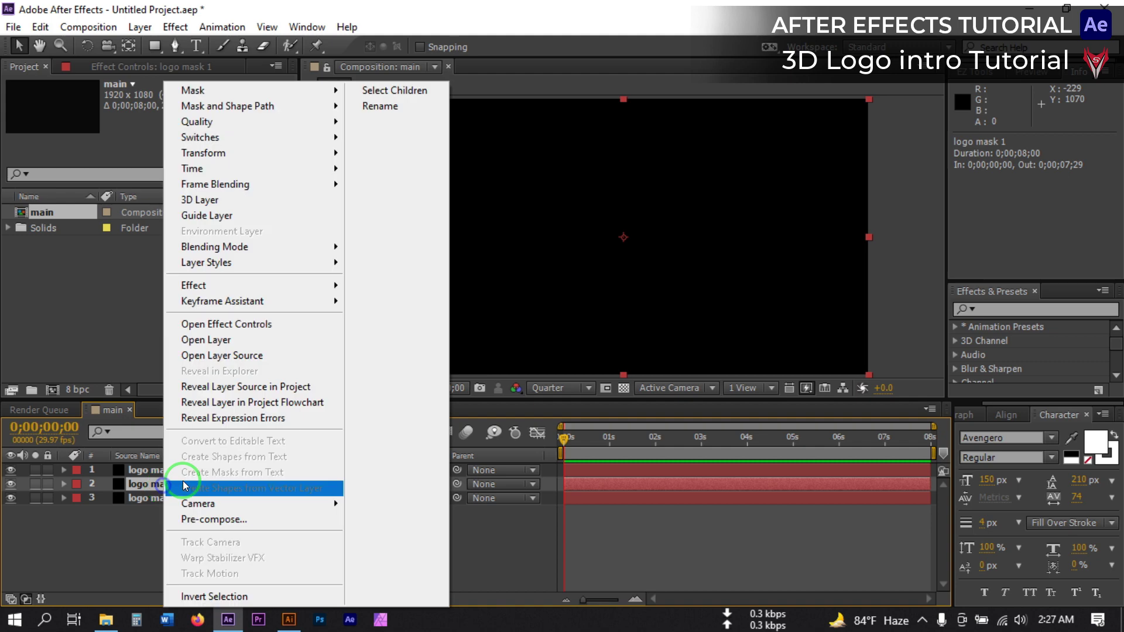
left_click(394, 111)
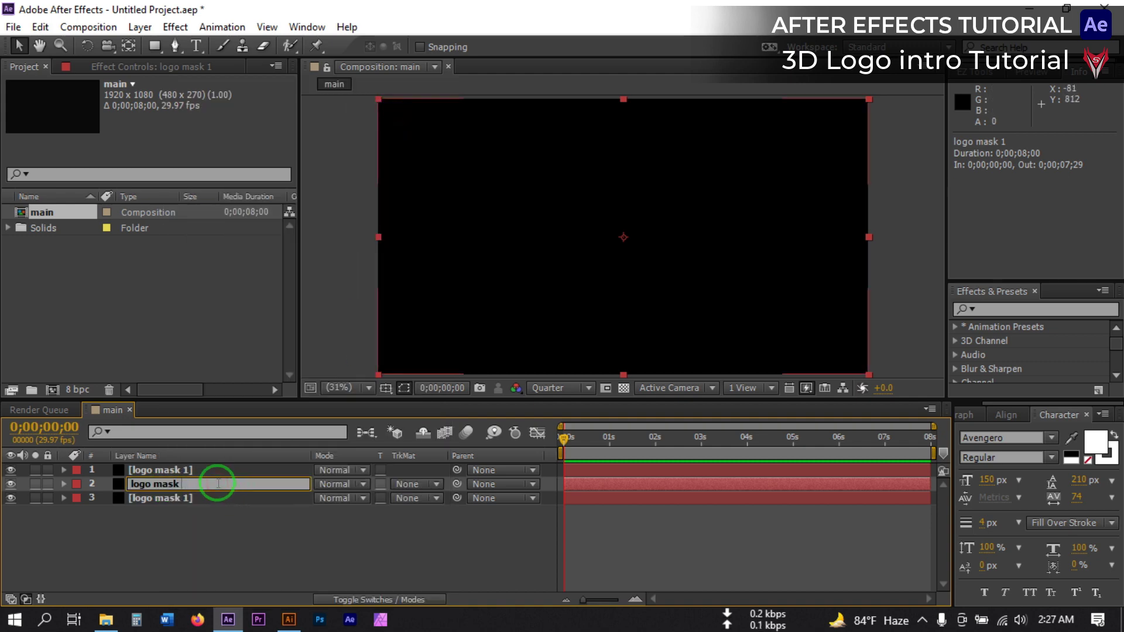
Step: Rename the topmost solid layer "logo text"
left_click(138, 469)
right_click(151, 469)
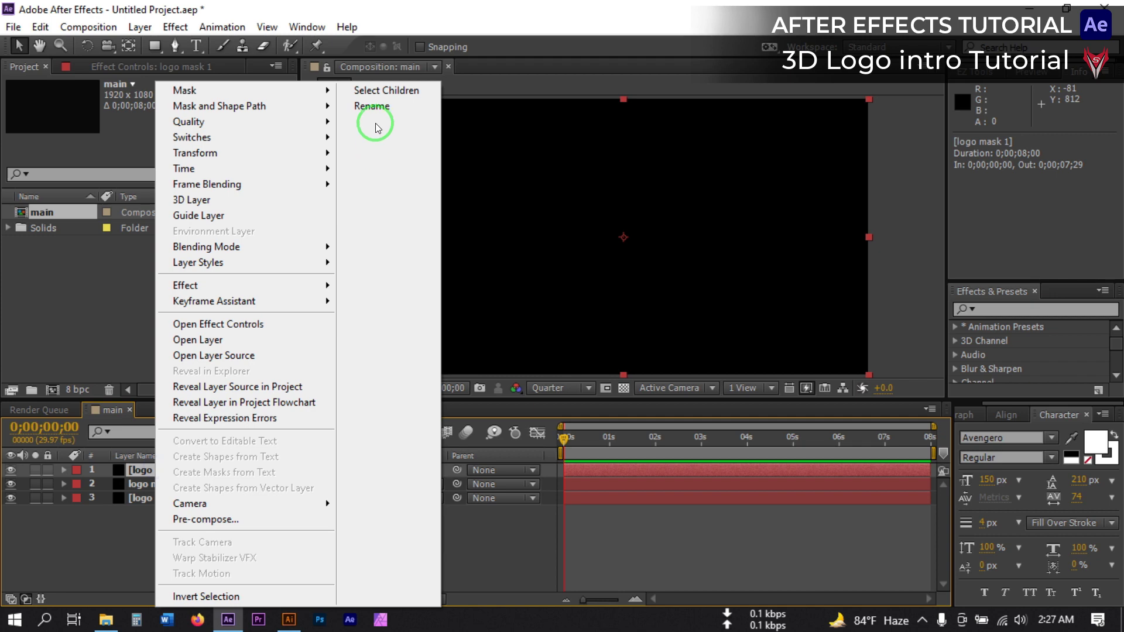
left_click(372, 106)
type("logo text")
Step: Switch to Illustrator and copy the logo's outer ring and eagle body shape
left_click(289, 620)
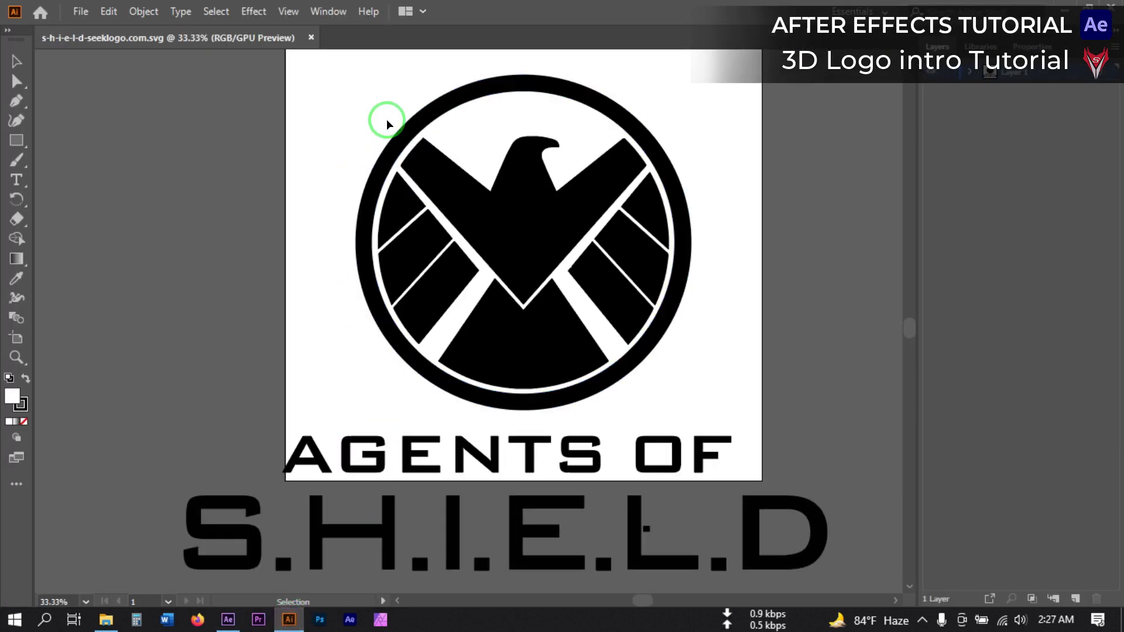
left_click_drag(361, 93, 477, 159)
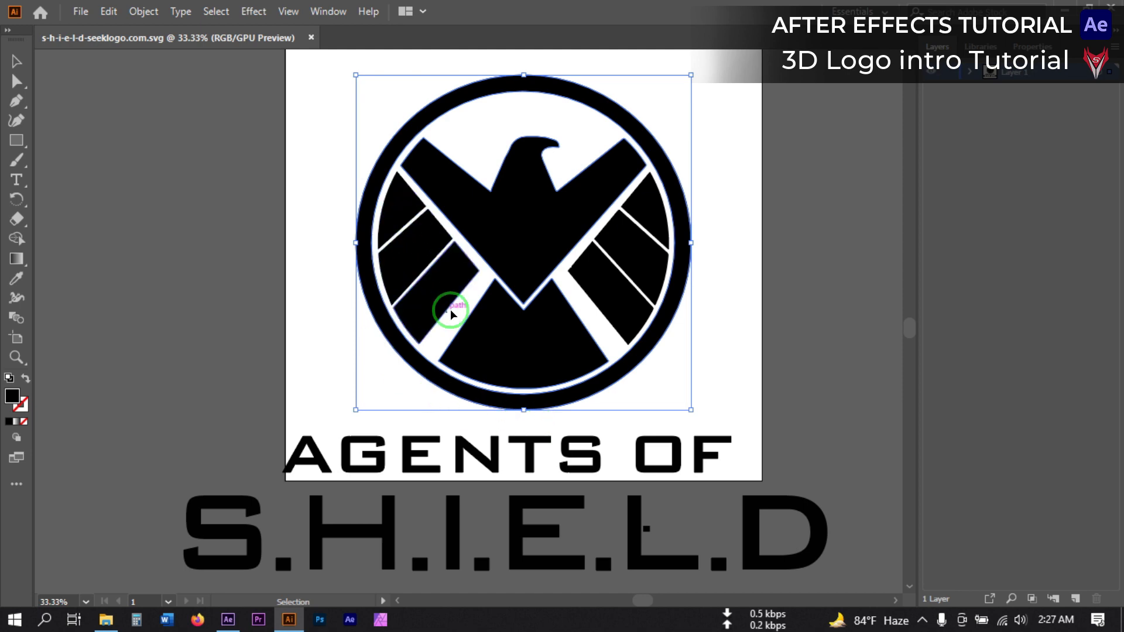
left_click(107, 12)
left_click(155, 90)
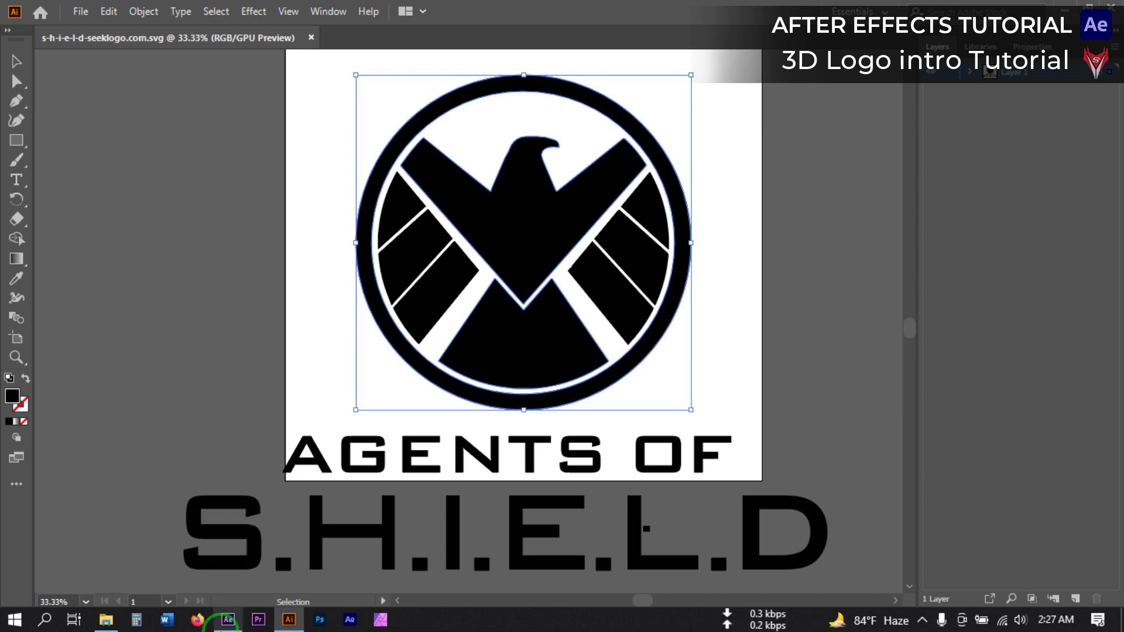
Step: Switch back to After Effects and paste the copied ring and eagle paths as masks on the logo mask 1 layer
left_click(228, 620)
left_click(162, 499)
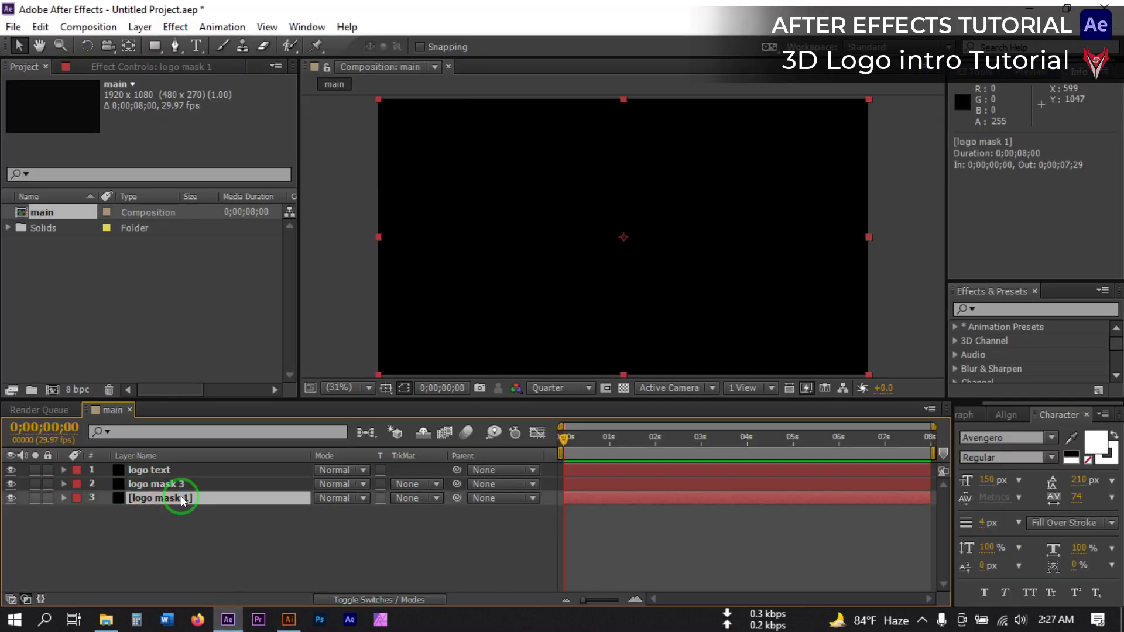
key("ctrl+v")
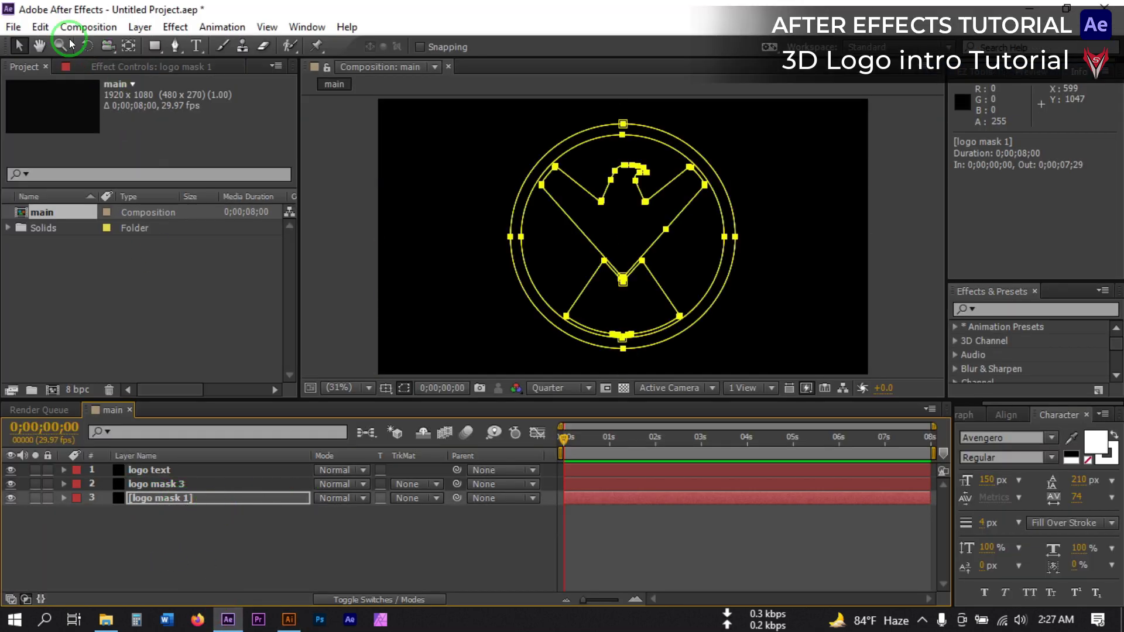
left_click(39, 27)
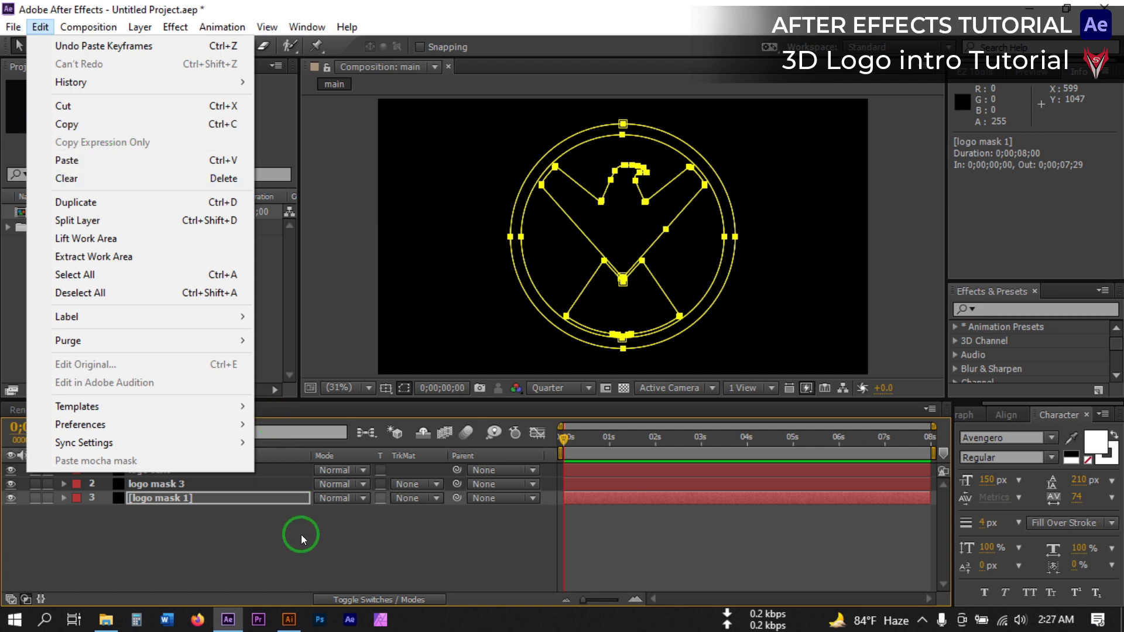
left_click(301, 537)
Step: Switch to Illustrator and copy the six wing feather segments on both sides of the eagle
left_click(289, 621)
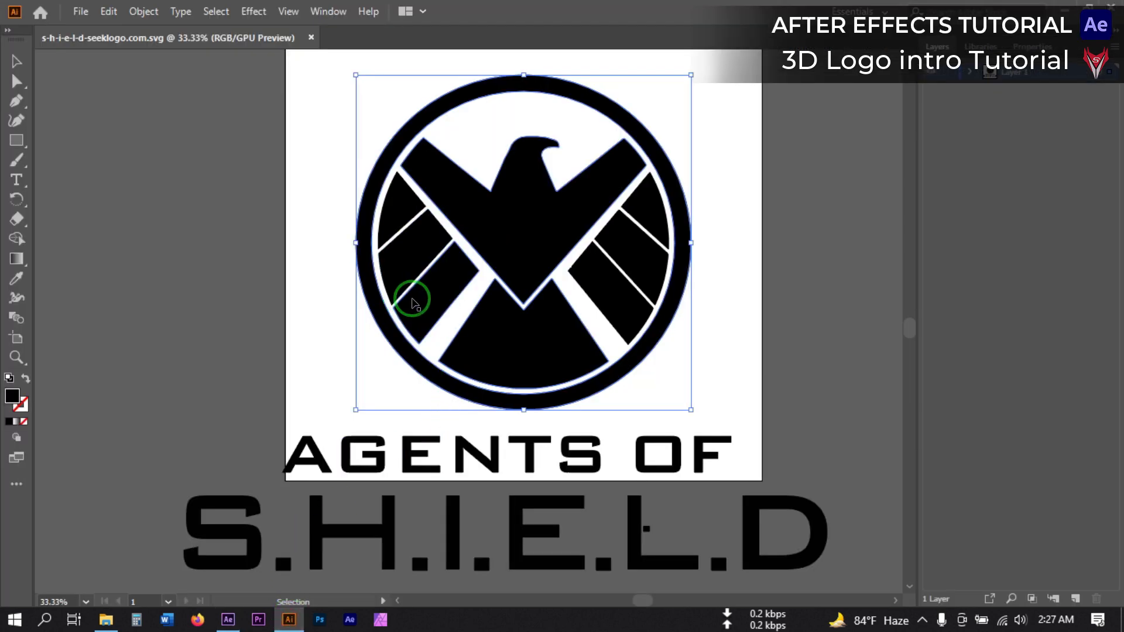
left_click(414, 293)
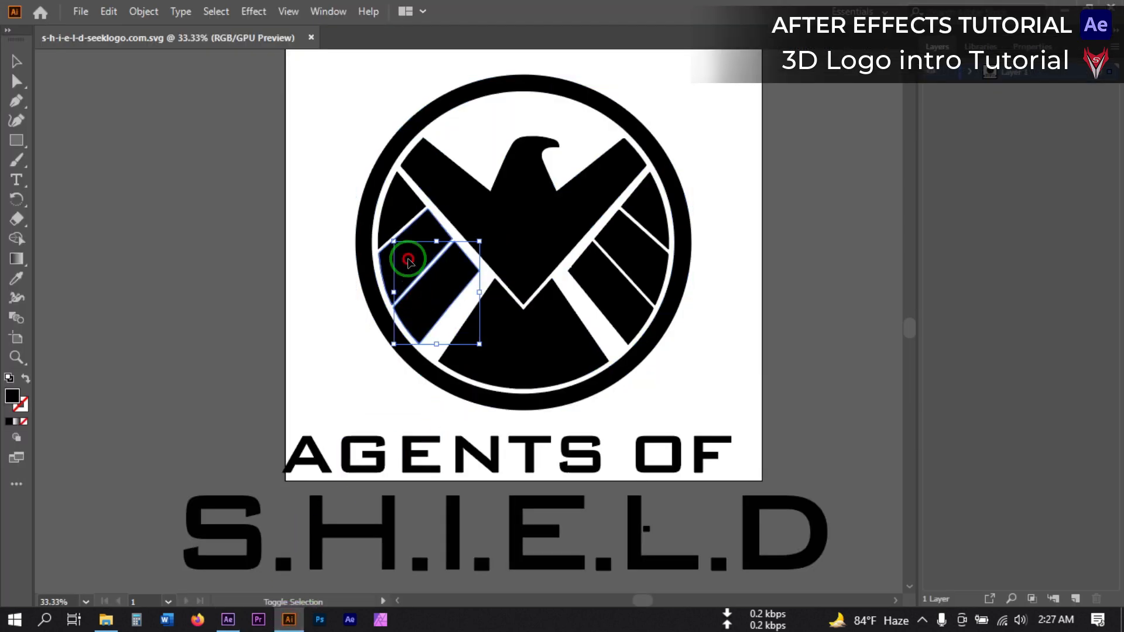
left_click(408, 261, "shift")
left_click(398, 198, "shift")
left_click(624, 299, "shift")
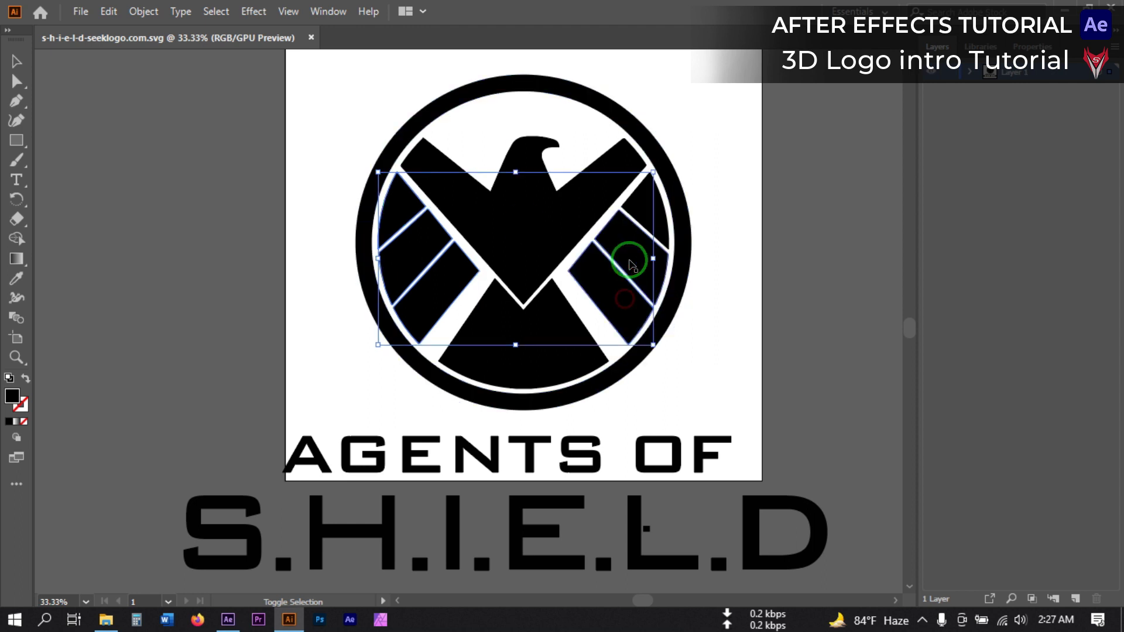
left_click(640, 233, "shift")
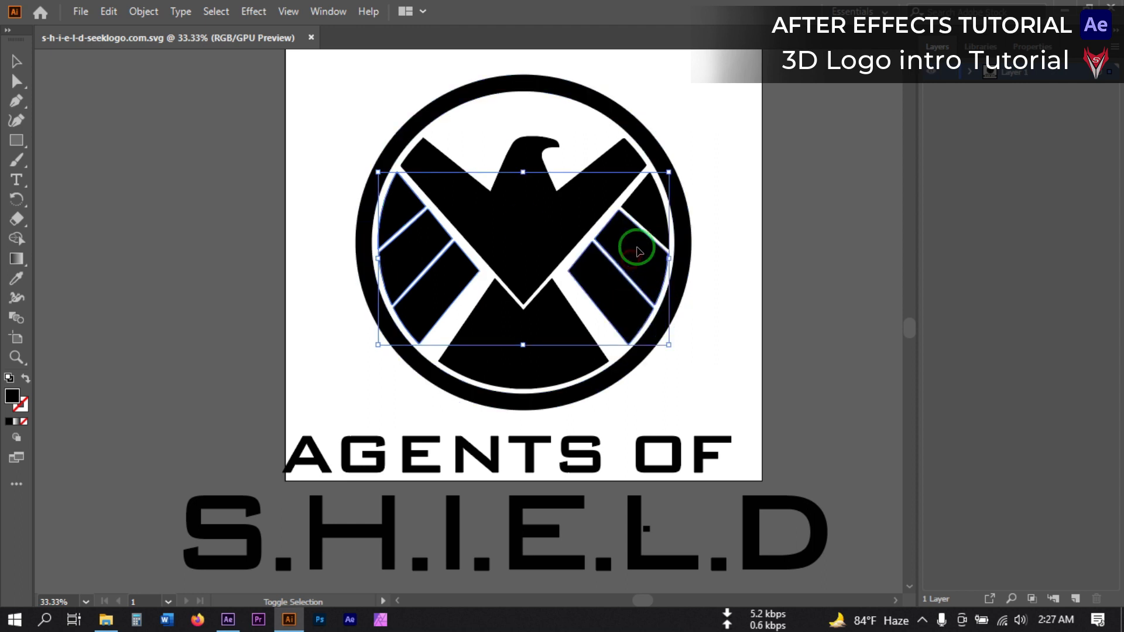
left_click(109, 12)
left_click(145, 90)
Step: In After Effects, paste the feather paths as masks on the logo mask 3 layer and rename it "logo mask 2"
left_click(228, 619)
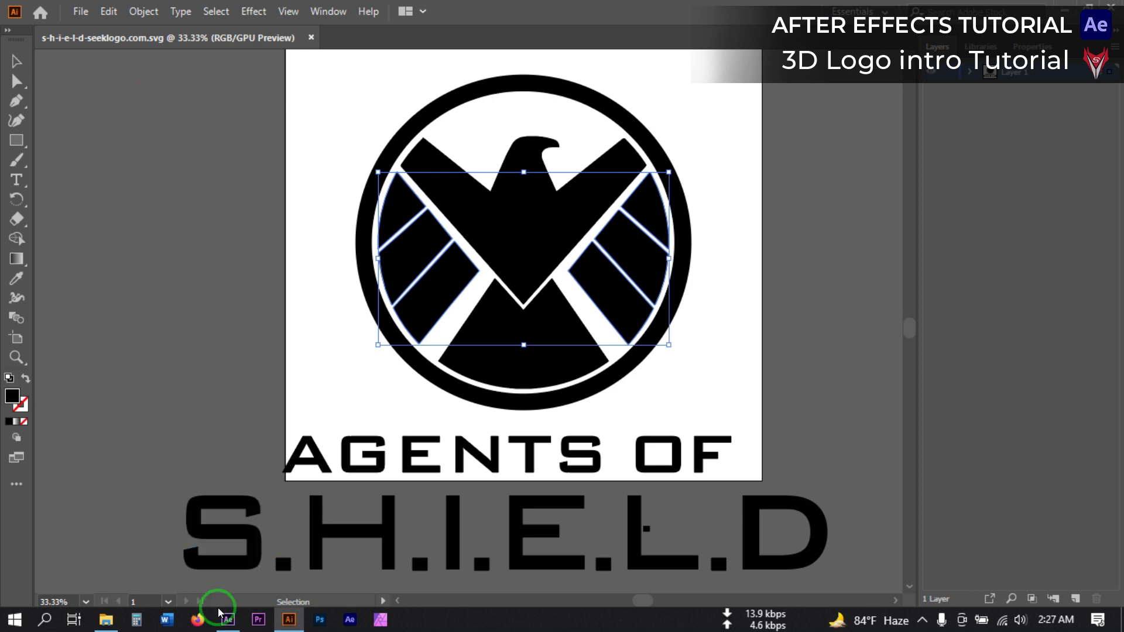
left_click(153, 486)
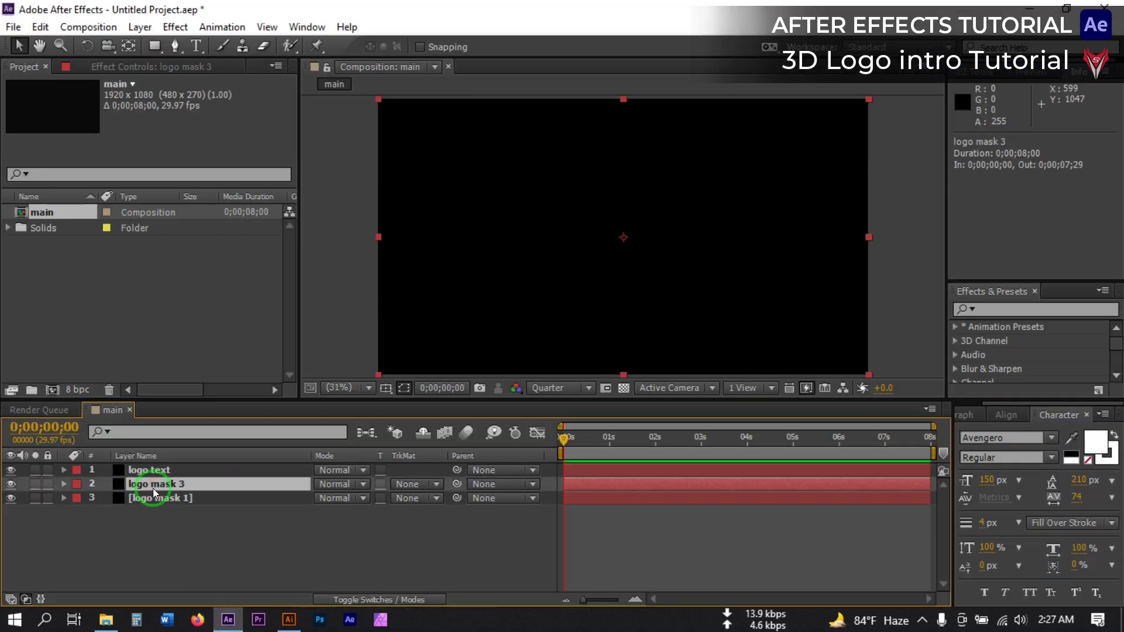
right_click(170, 486)
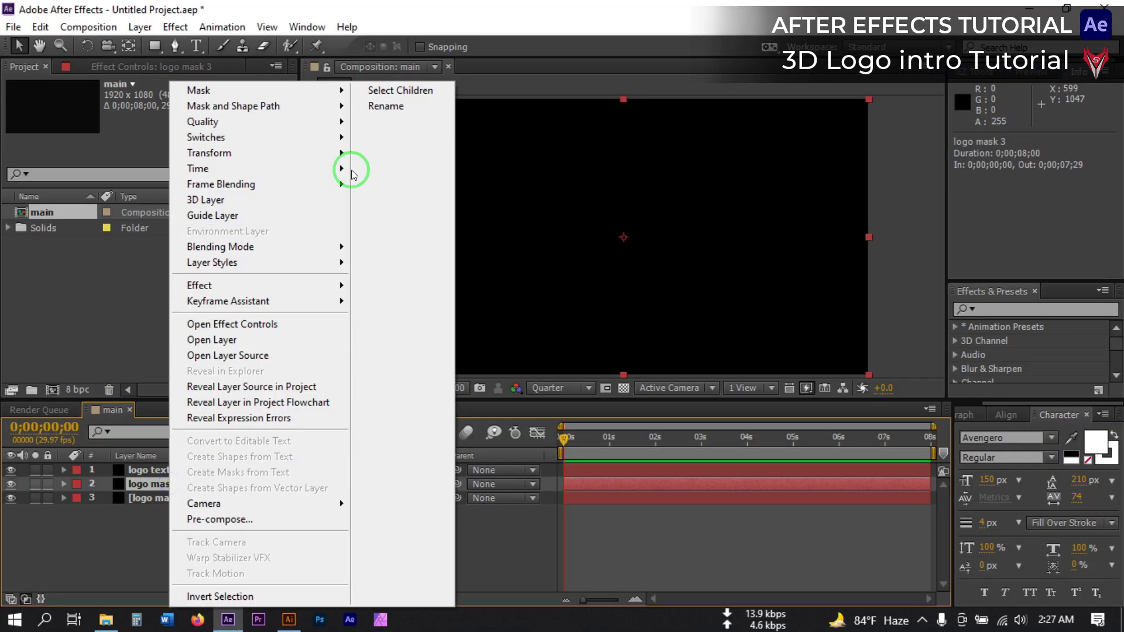
left_click(168, 484)
key("ctrl+v")
key("Return")
type("logo mask 2")
Step: Switch to Illustrator and select all the "AGENTS OF S.H.I.E.L.D" lettering below the emblem for copying
left_click(149, 470)
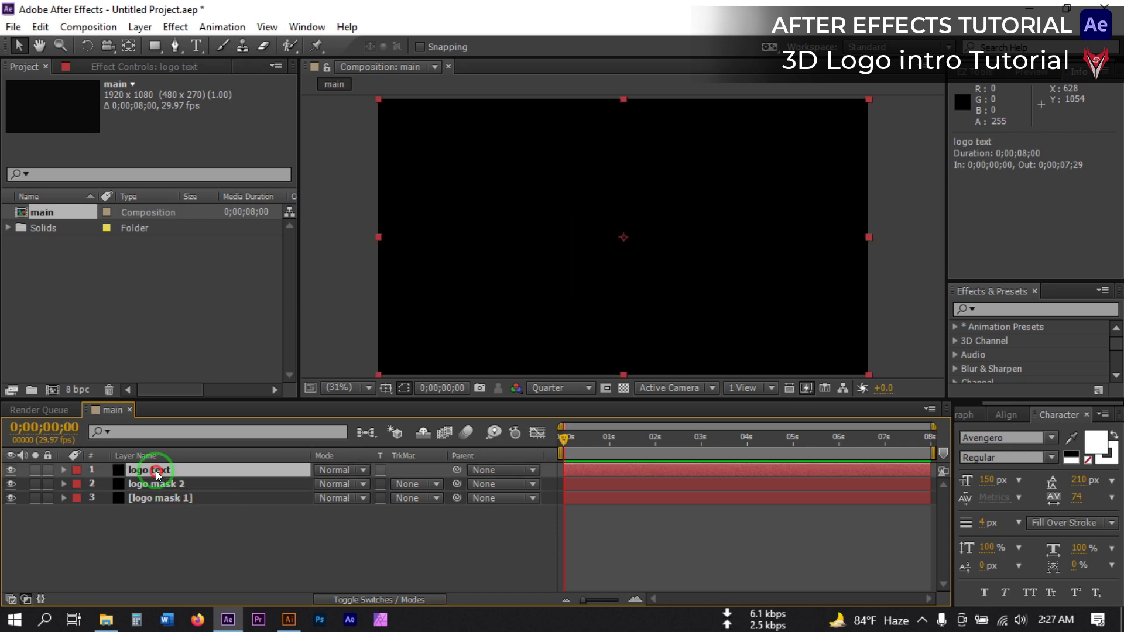
left_click(289, 620)
scroll(323, 468, "down", 2)
scroll(323, 468, "down", 3)
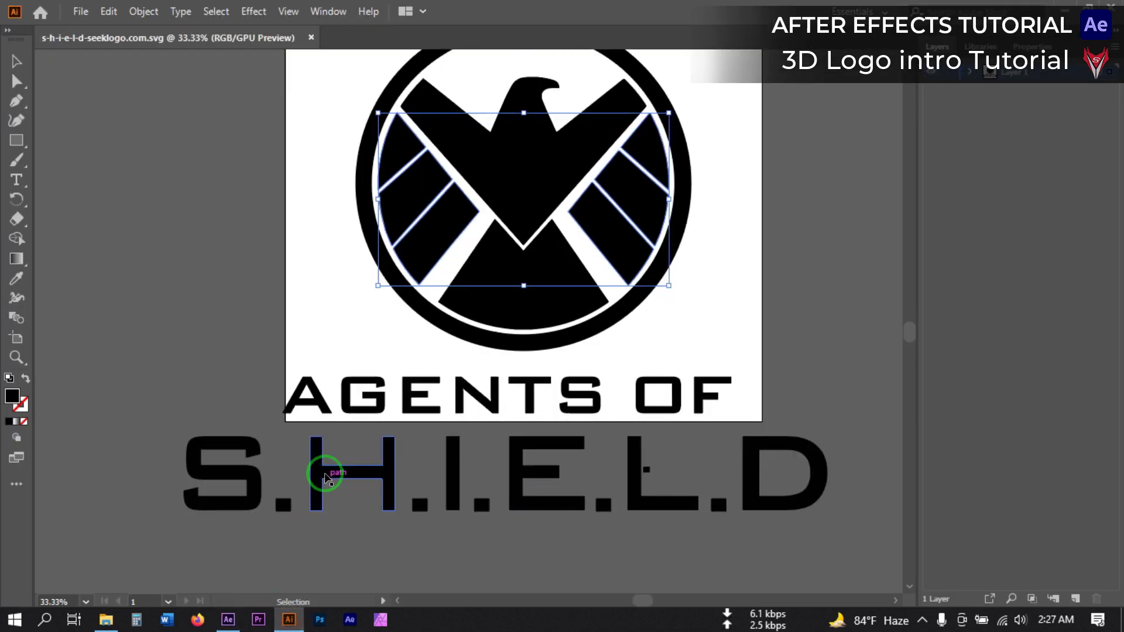
left_click_drag(210, 340, 887, 525)
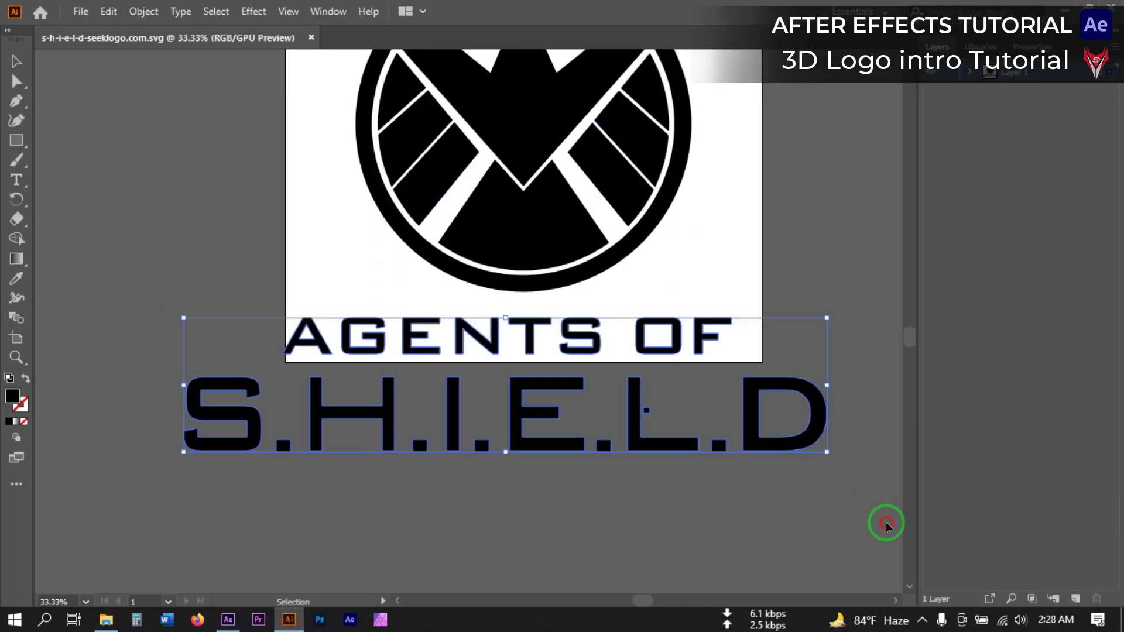
Step: Return to After Effects and paste the copied lettering paths as masks on the logo text layer
left_click(228, 620)
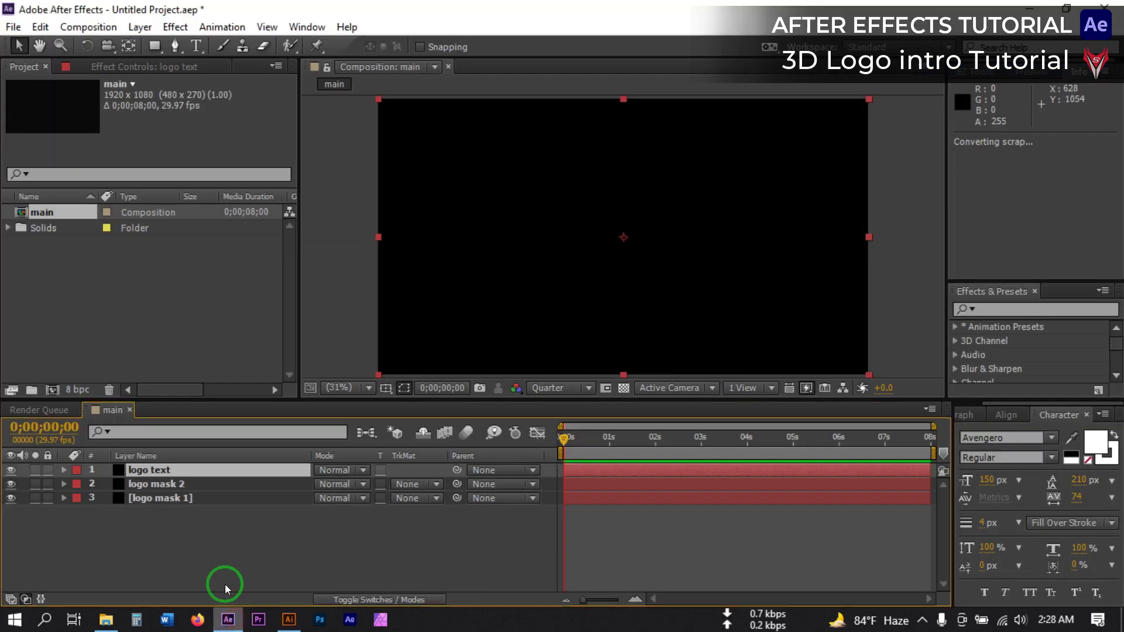
left_click(142, 471)
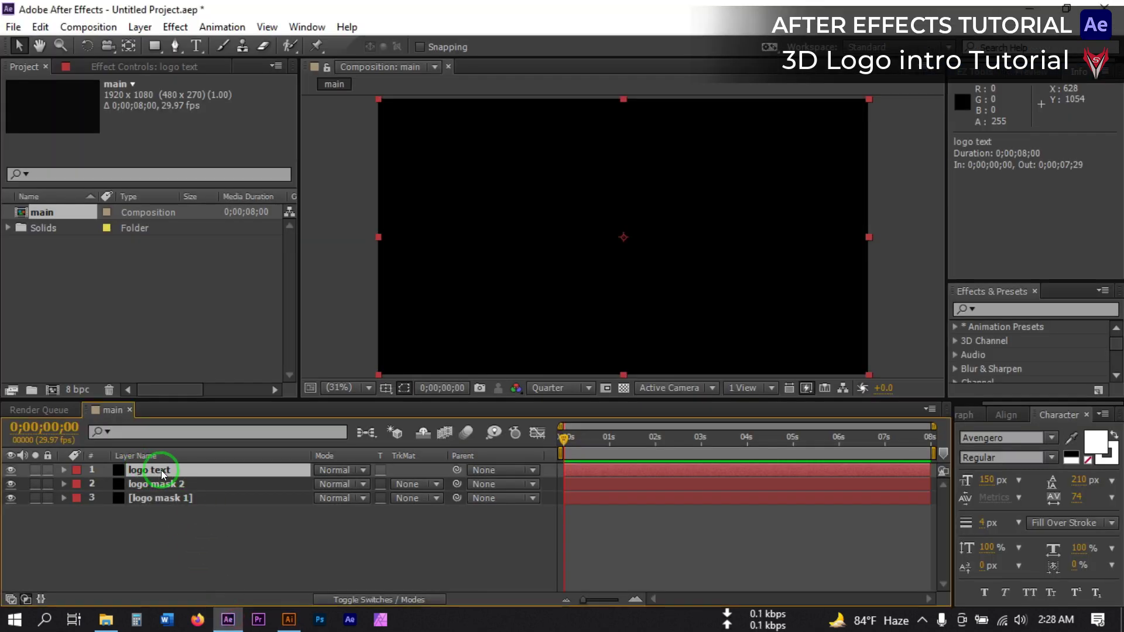
left_click(271, 515)
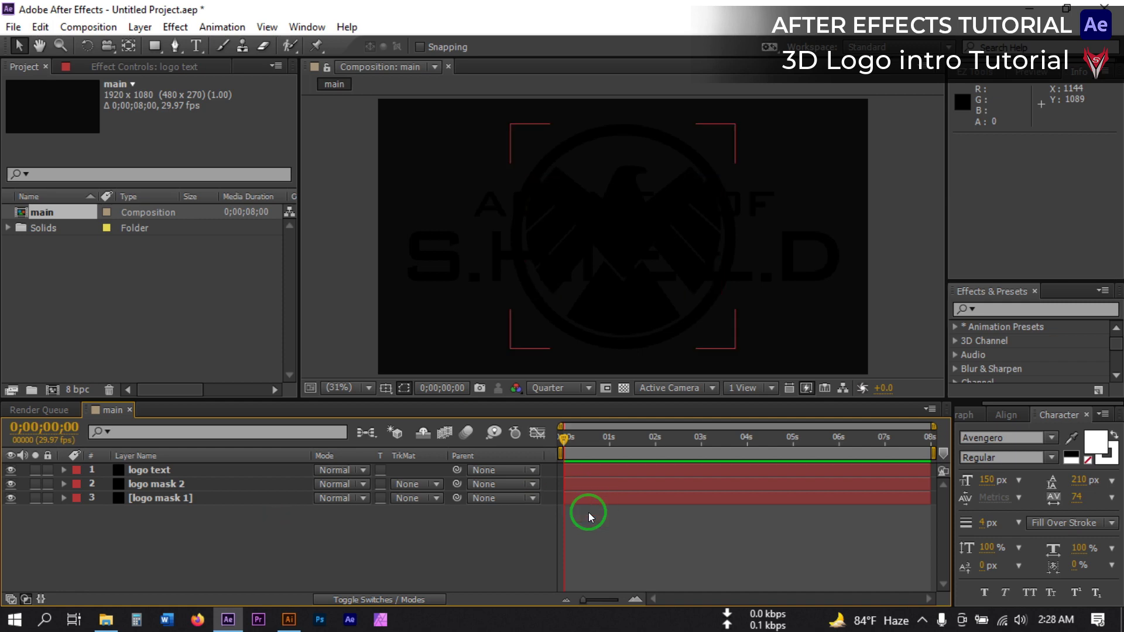
Step: Hide the three logo layers and create a black 1920 x 1080 solid named "Element"
left_click_drag(11, 495, 107, 553)
right_click(107, 552)
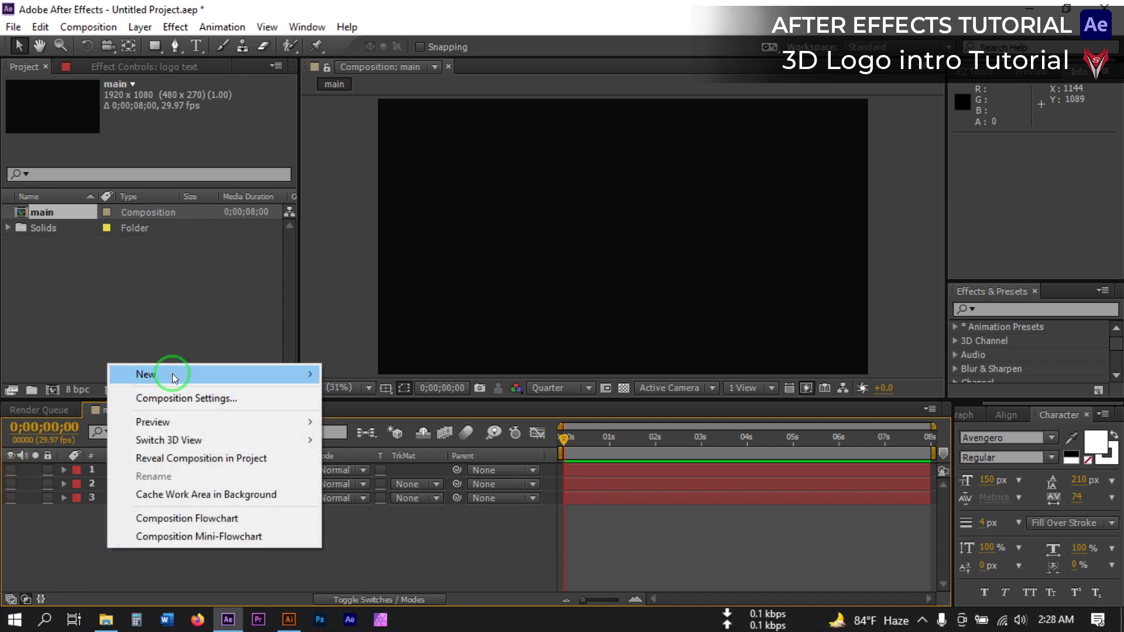
mouse_move(193, 374)
left_click(384, 422)
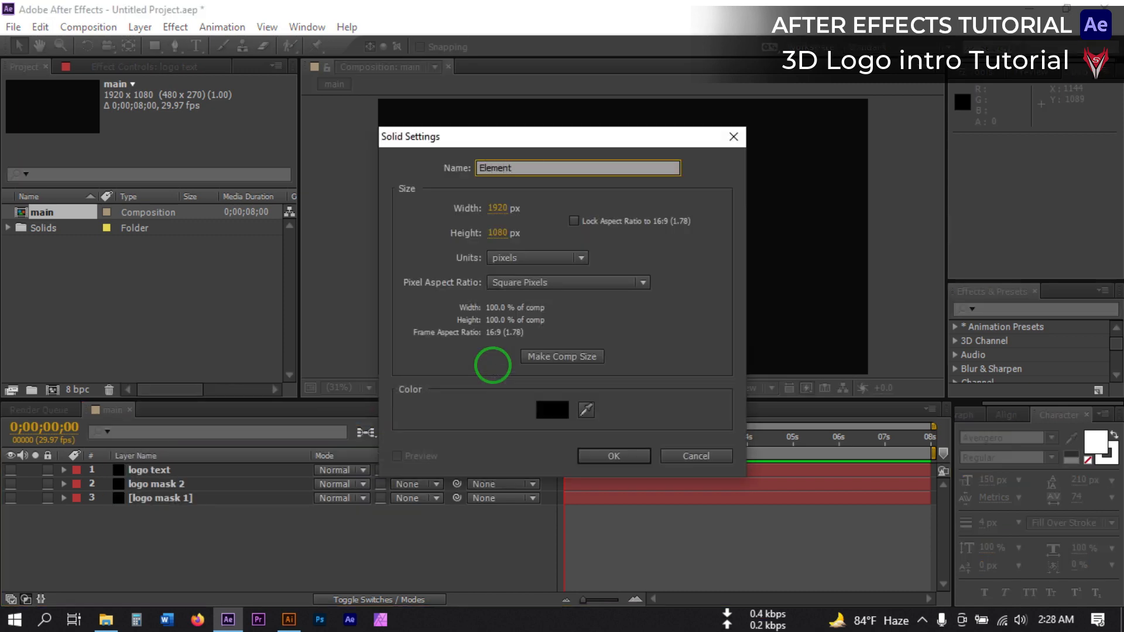
left_click(612, 457)
Step: Apply the Element effect to the Element solid layer
left_click(148, 472)
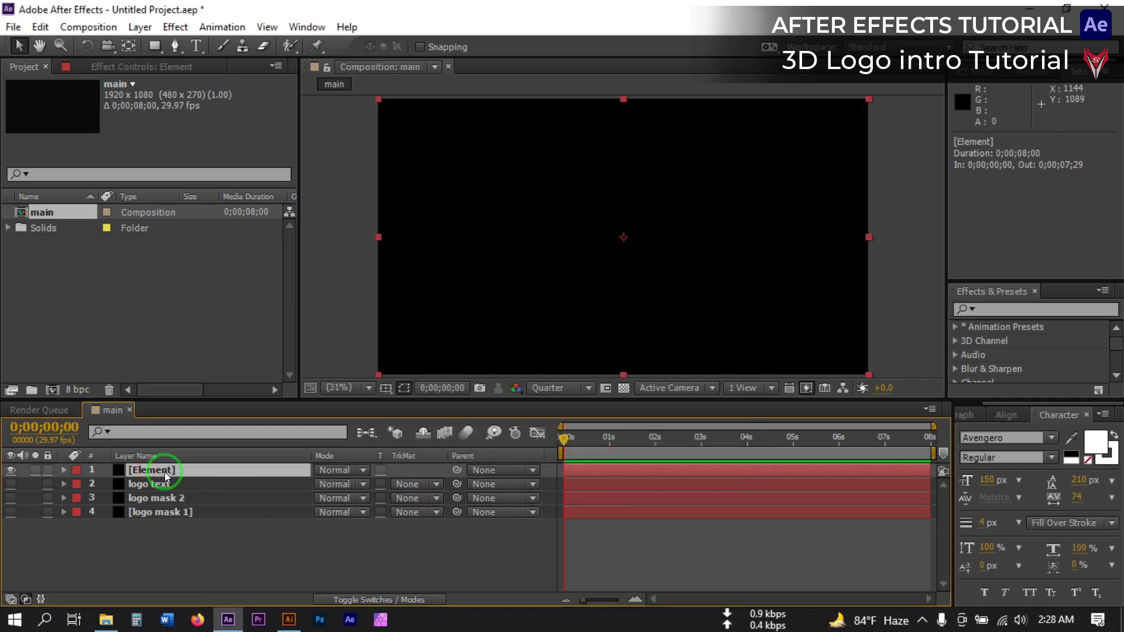
key("ctrl+space")
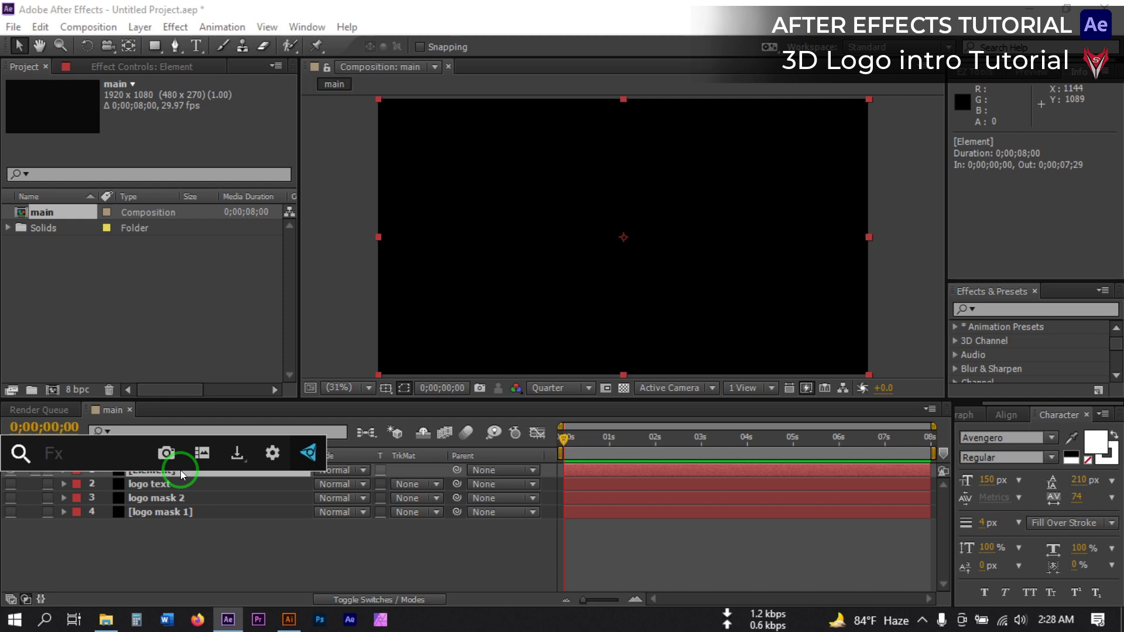
type("elem")
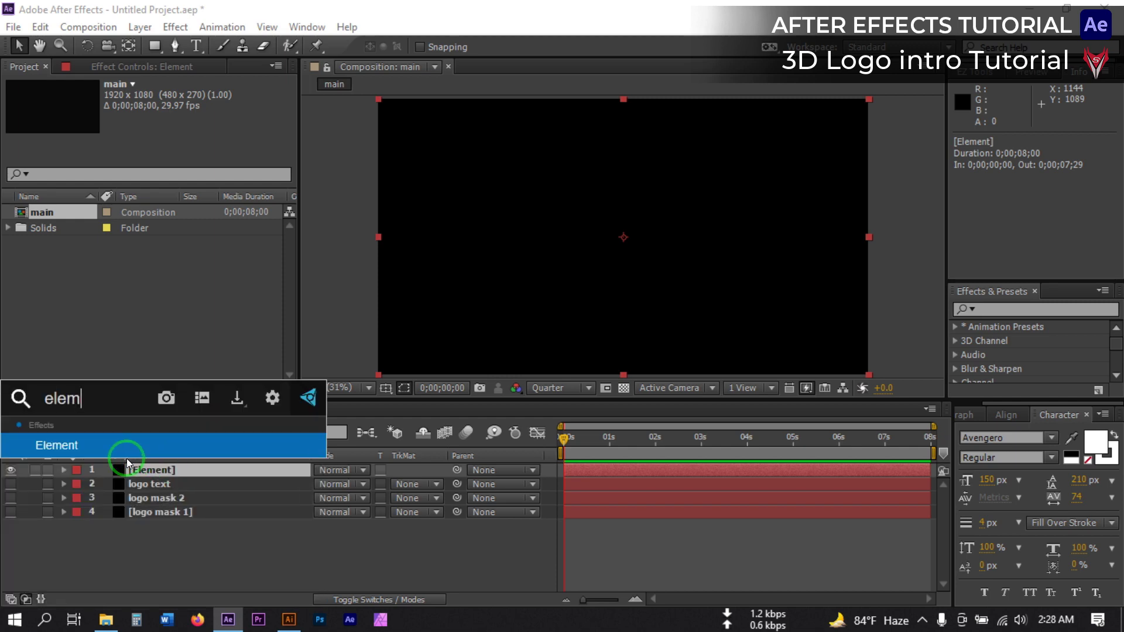
left_click(66, 449)
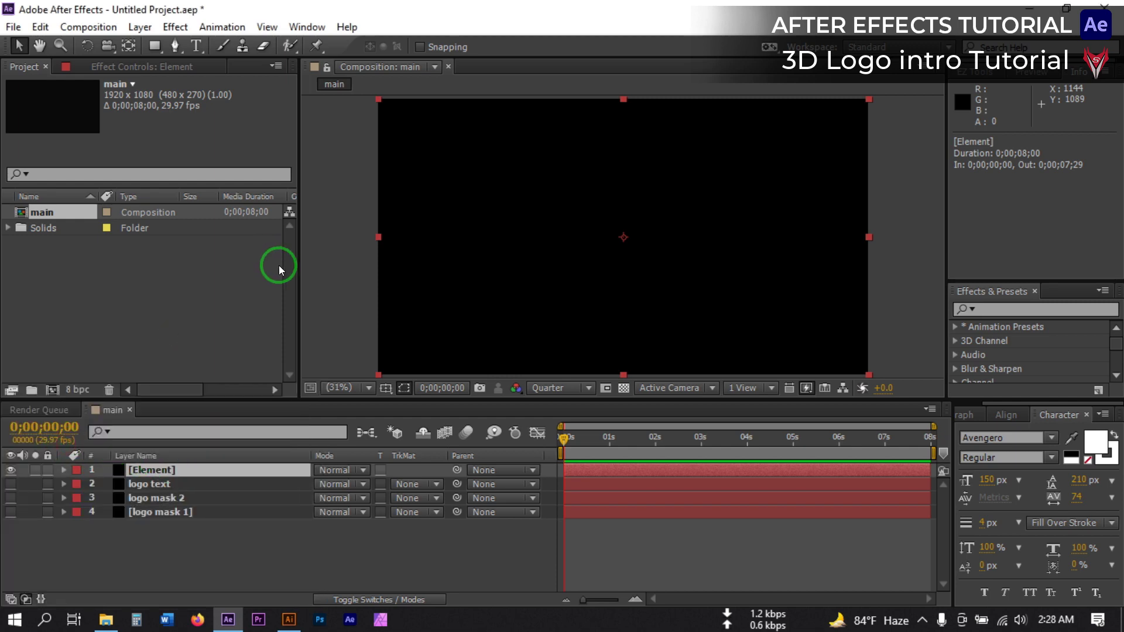
Step: In the effect's custom text and masks, assign logo mask 1, logo mask 2 and logo text to Path Layers 1, 2 and 3
left_click(20, 251)
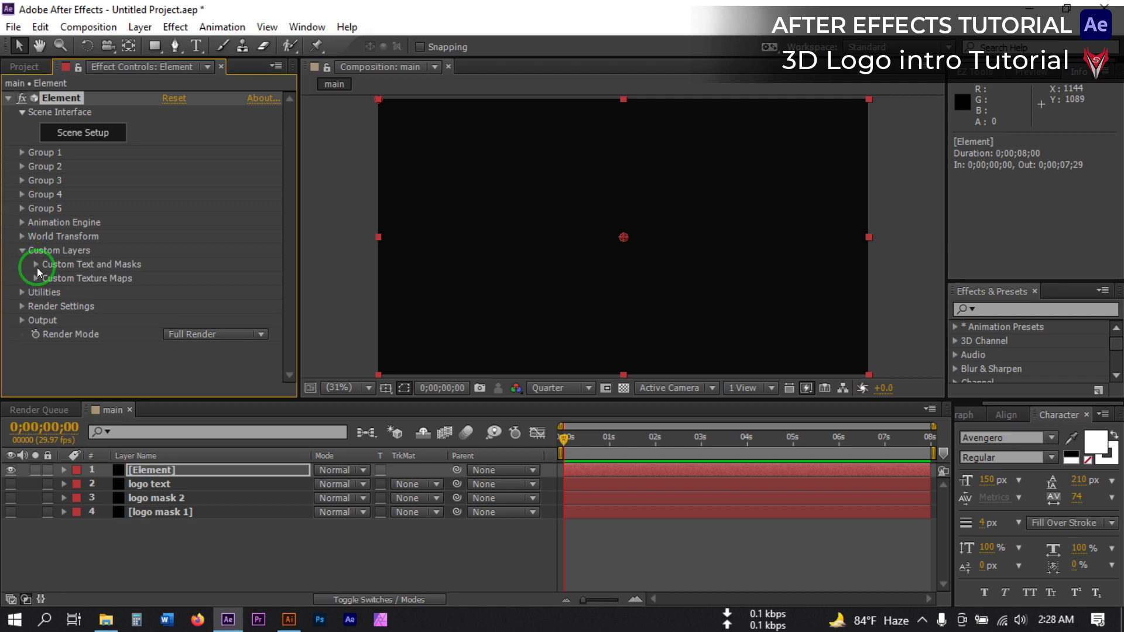
left_click(35, 264)
scroll(37, 273, "down", 2)
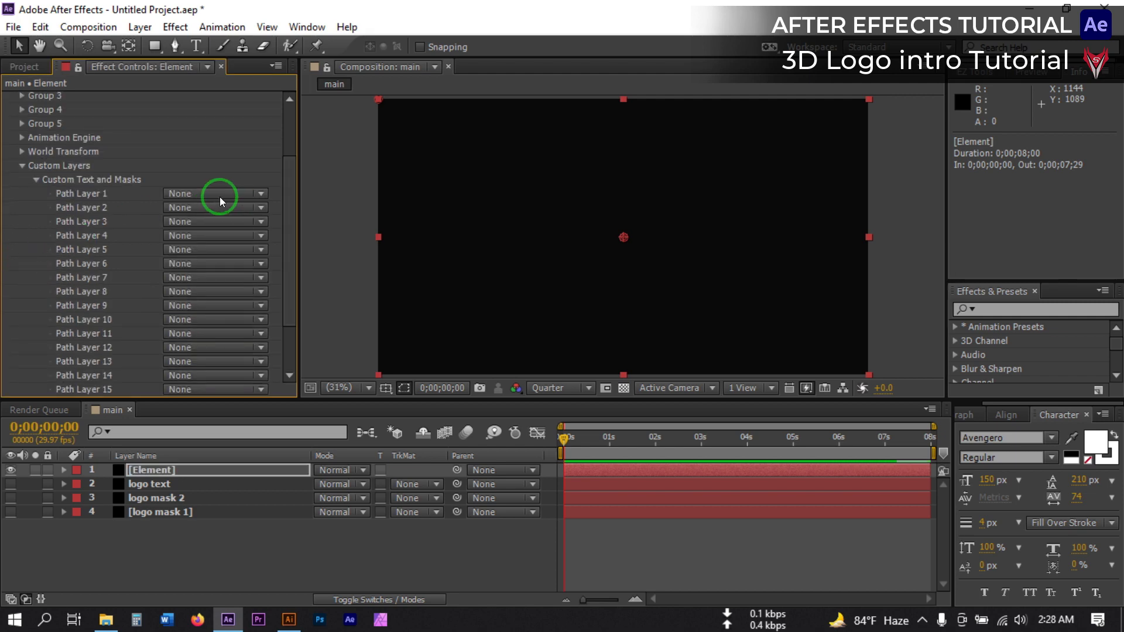
left_click(188, 197)
left_click(244, 288)
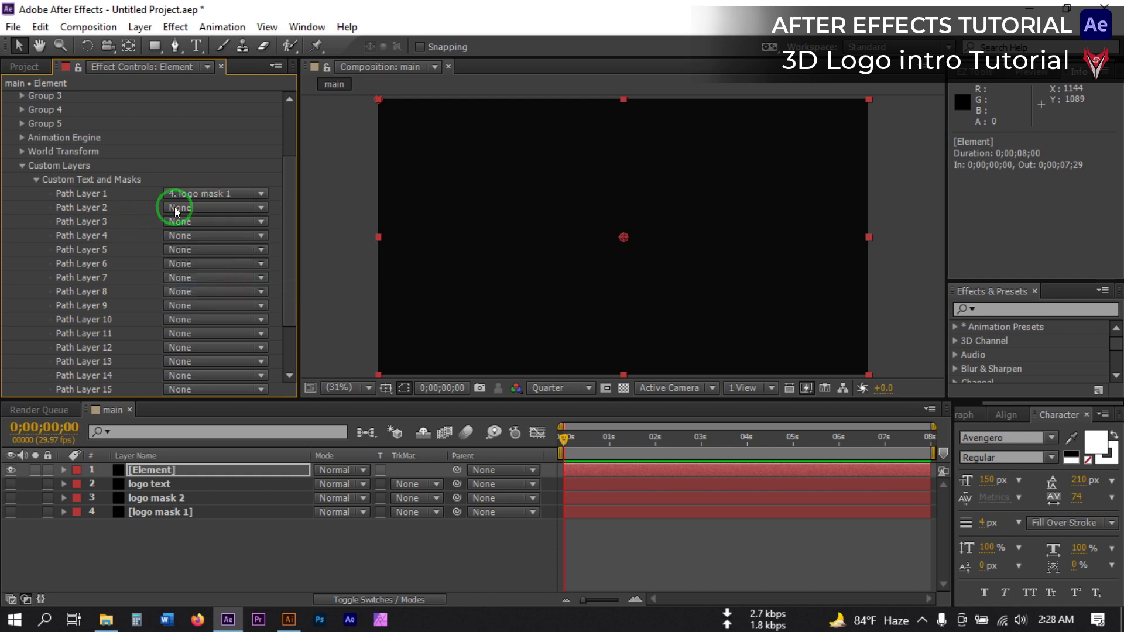
left_click(195, 209)
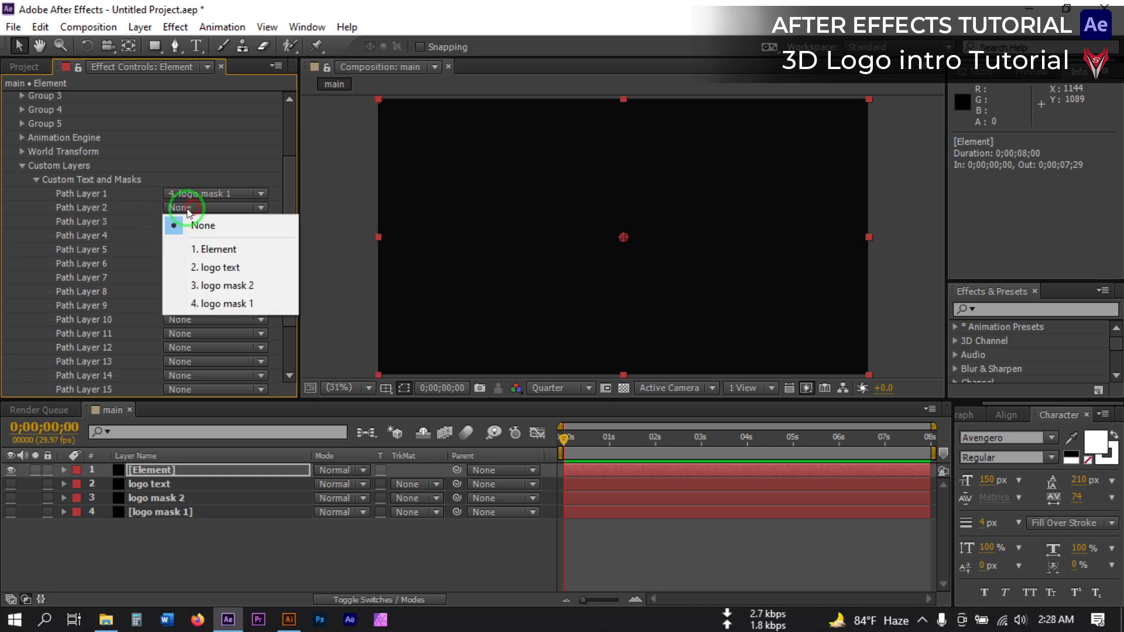
left_click(232, 291)
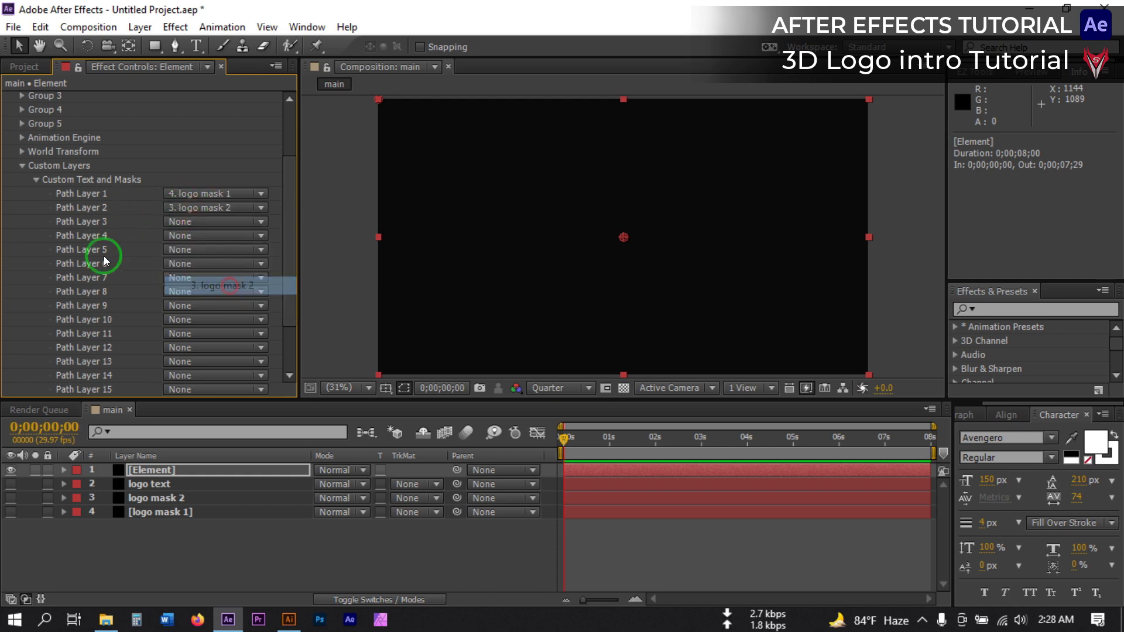
left_click(190, 224)
left_click(232, 286)
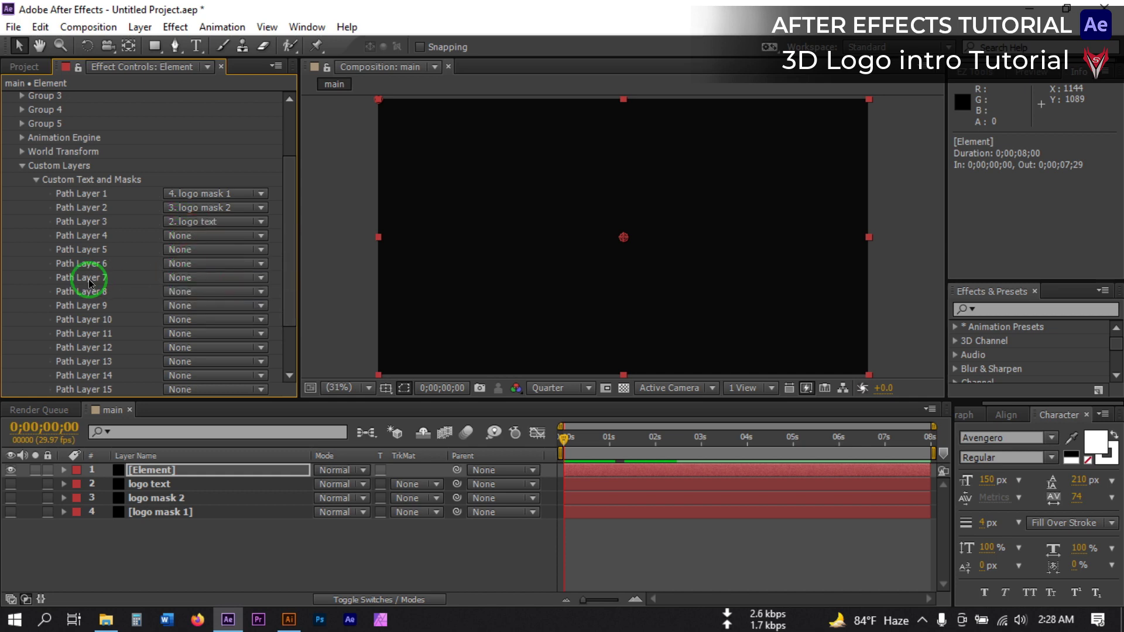
Step: Open Element's Scene Setup and hide the grid in the preview
scroll(87, 280, "up", 3)
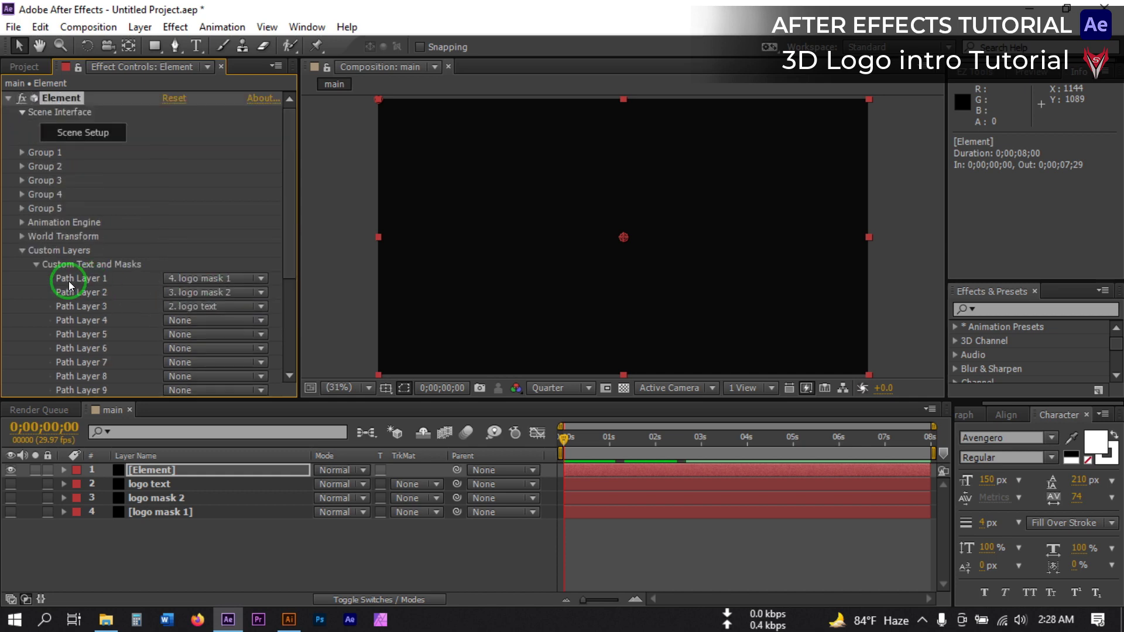
left_click(85, 135)
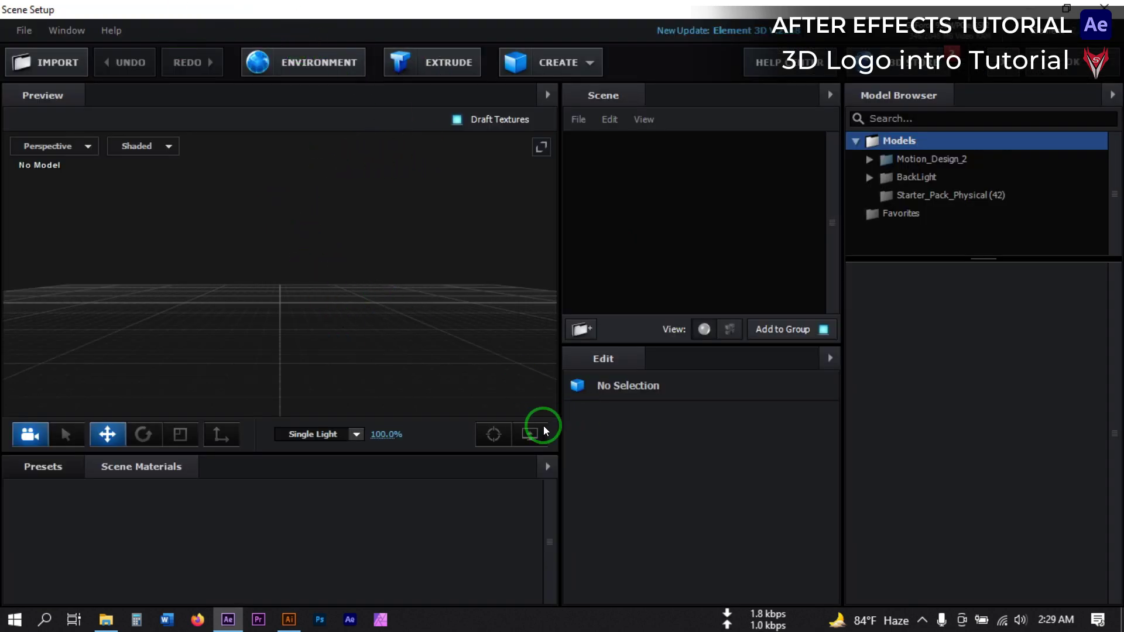
left_click(530, 434)
left_click(446, 378)
left_click(340, 243)
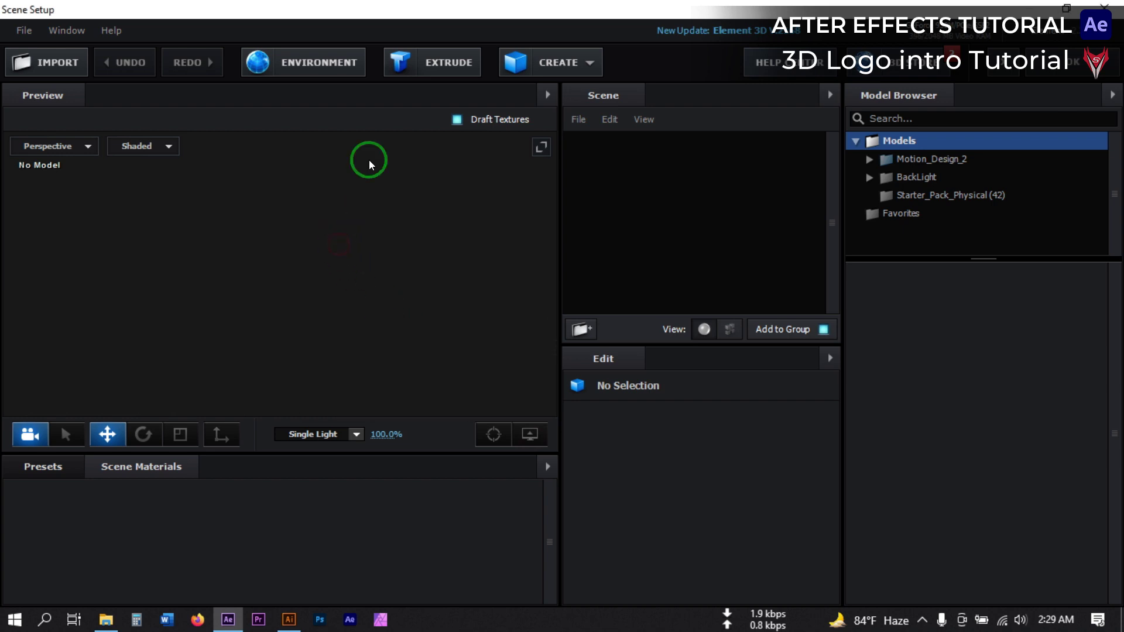
Step: Create an extrusion from Custom Path 1 and set its path resolution to Extreme
left_click(443, 55)
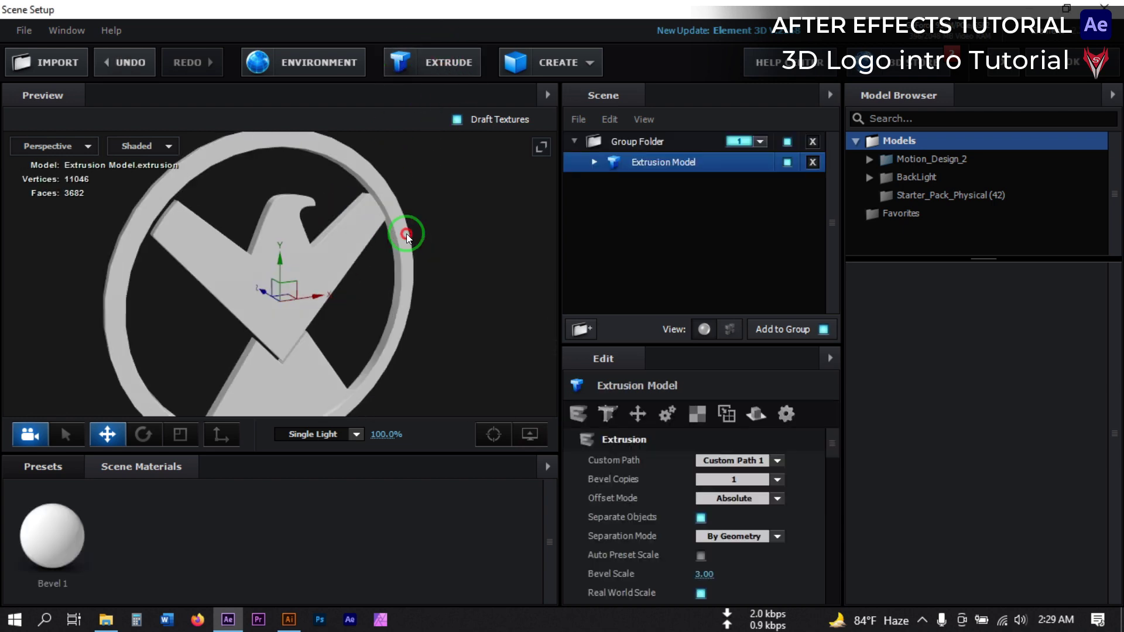
left_click_drag(363, 243, 340, 246)
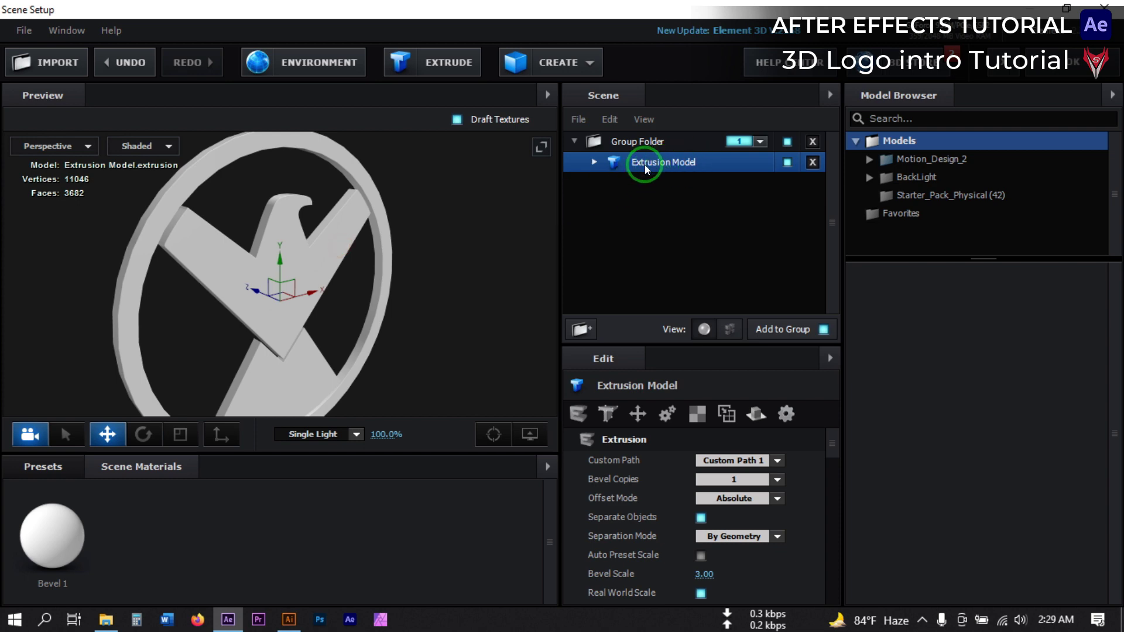
scroll(704, 533, "down", 3)
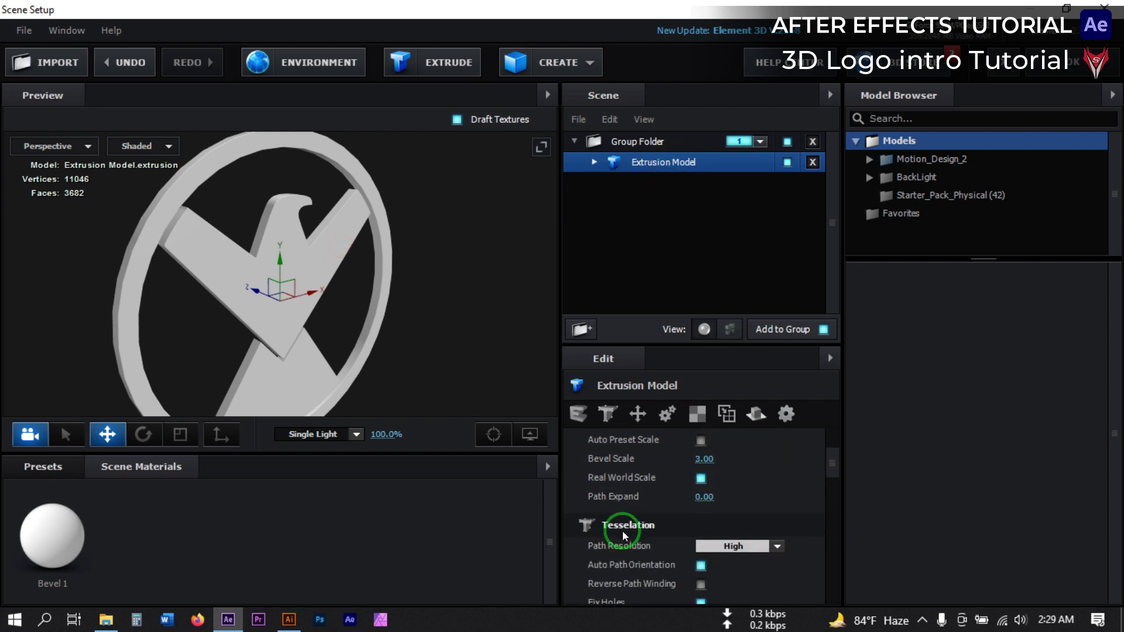
left_click(771, 545)
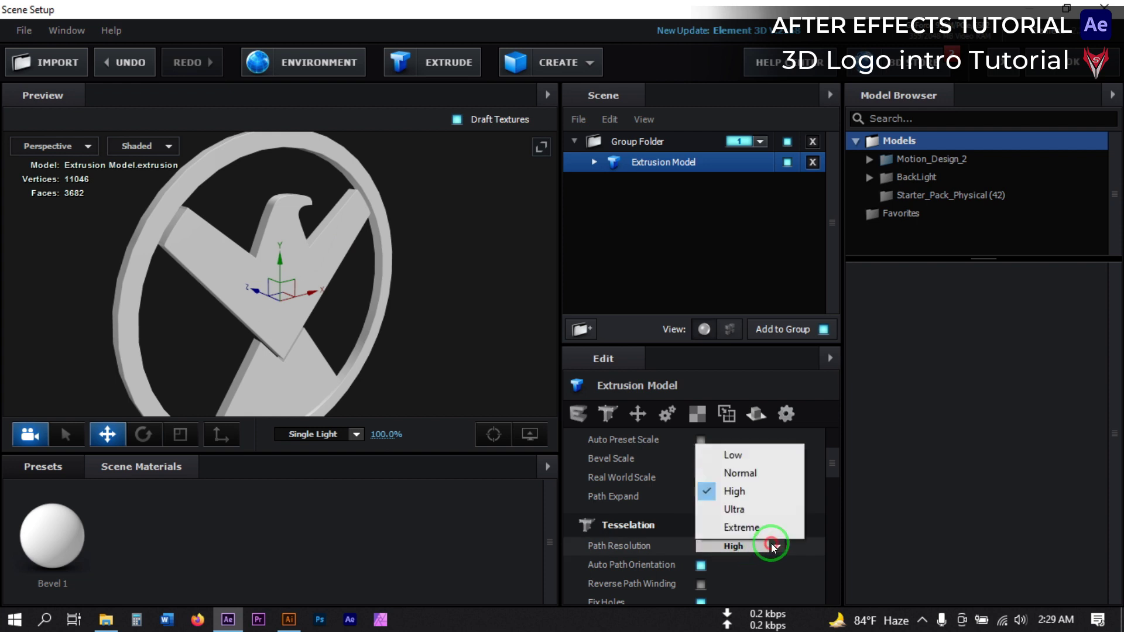
left_click(740, 528)
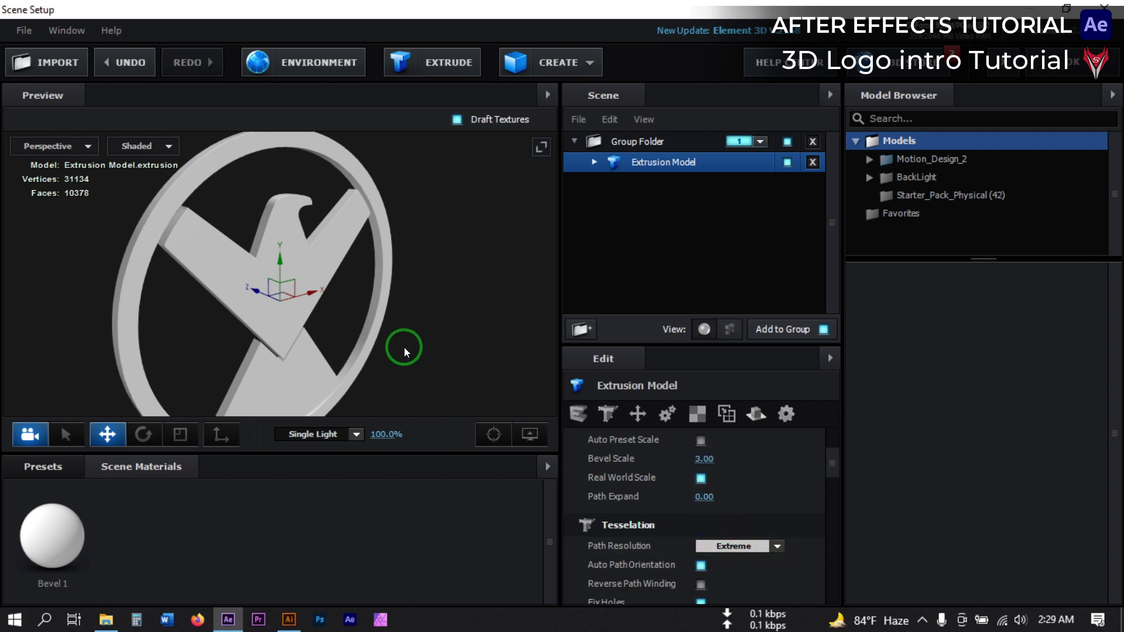
left_click_drag(404, 347, 370, 344)
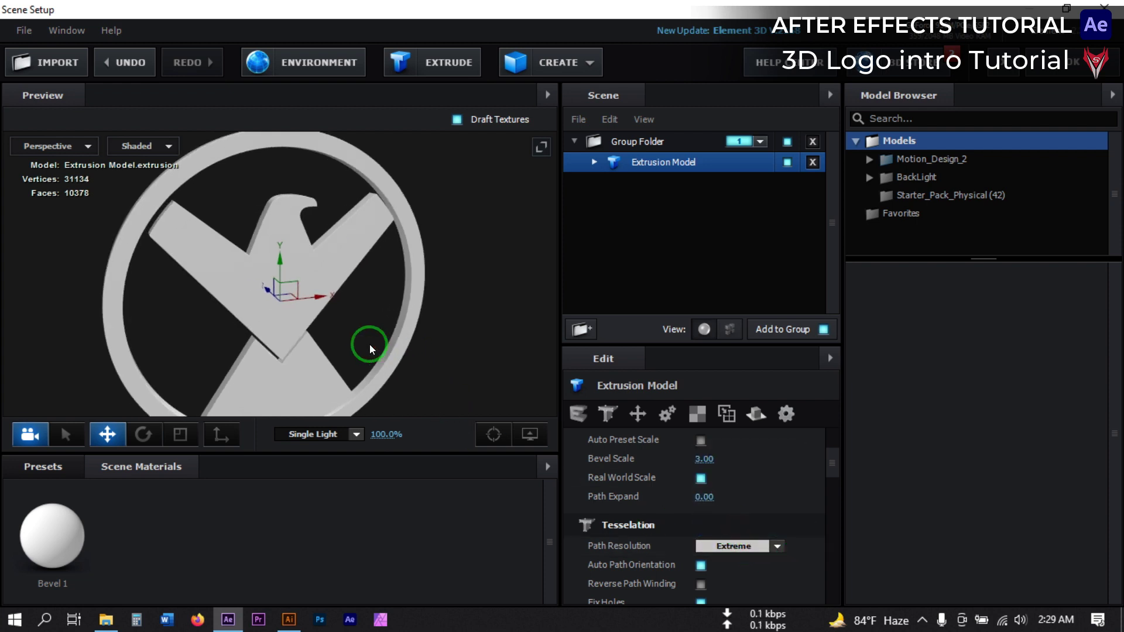
Step: Duplicate the extrusion model and set the copy's custom path to Custom Path 2 for the feathers
right_click(651, 164)
left_click(728, 237)
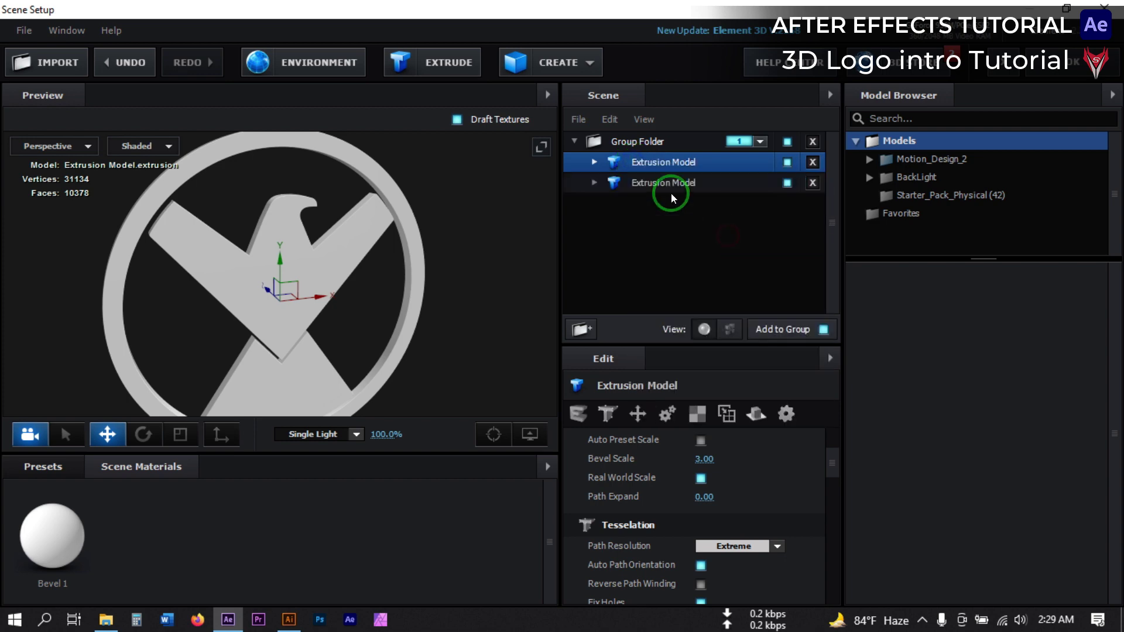
left_click(664, 183)
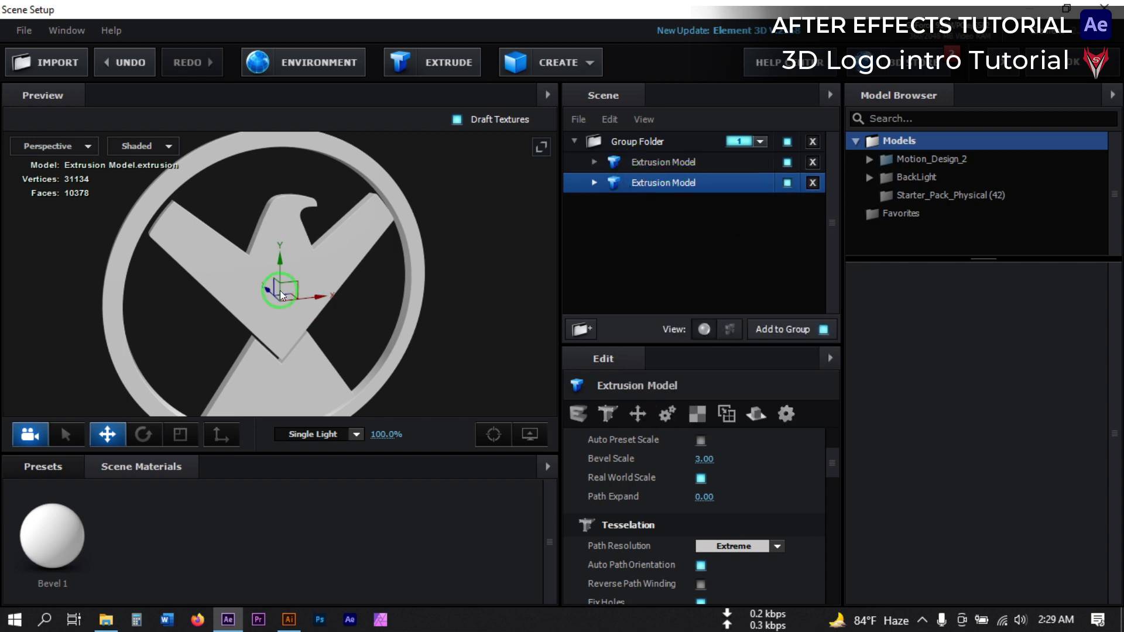
scroll(586, 473, "up", 3)
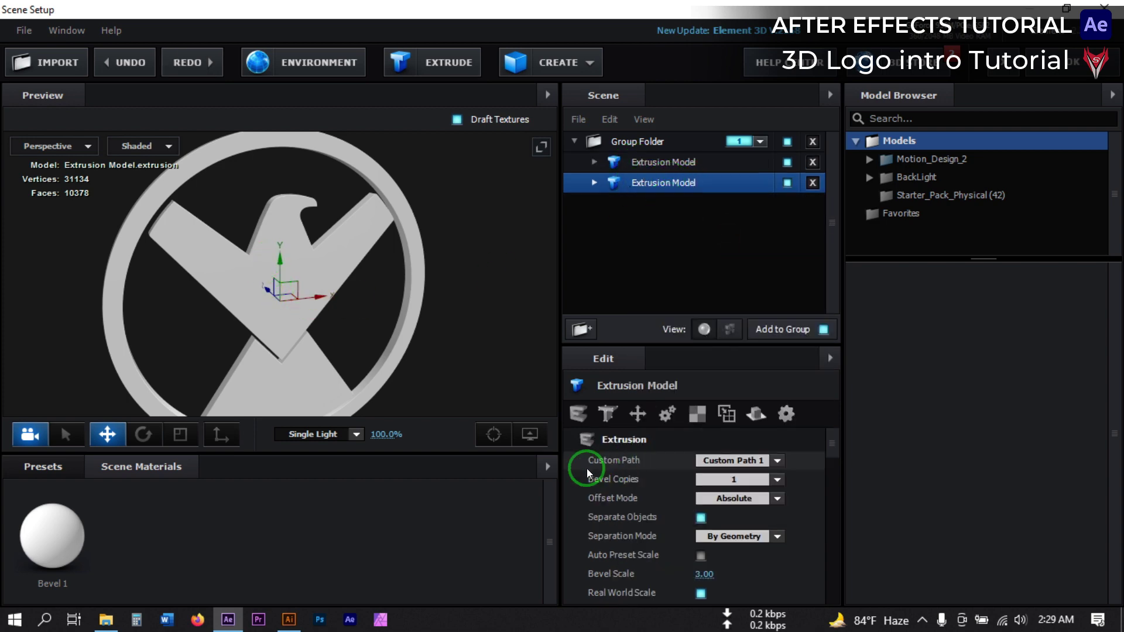
left_click(776, 461)
left_click(738, 206)
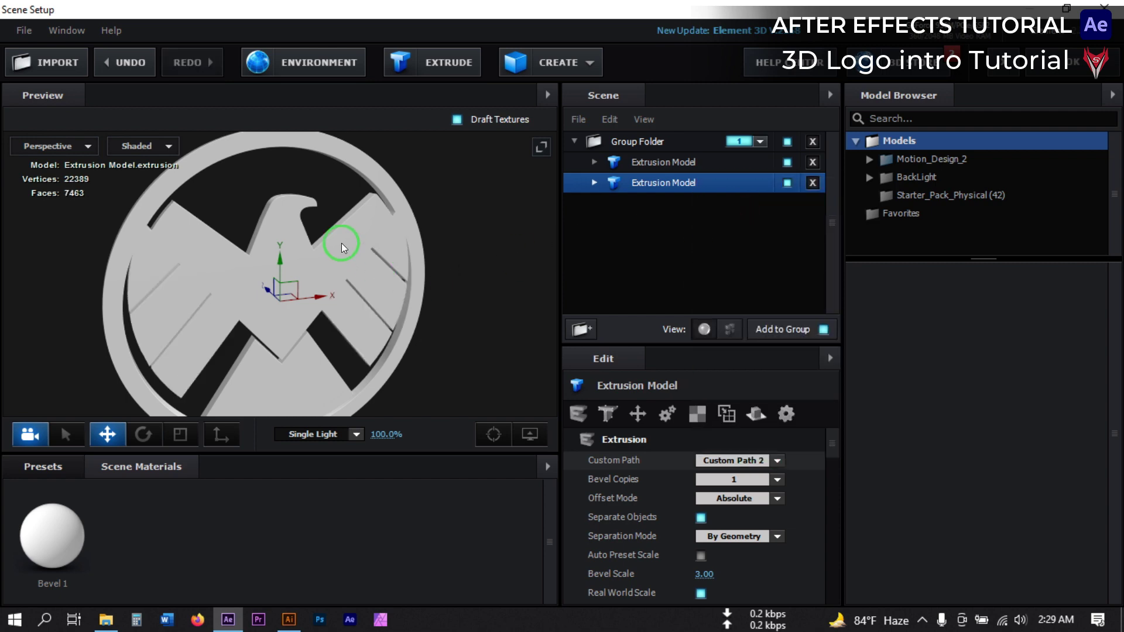
left_click_drag(284, 256, 409, 257)
Step: Apply the Detective preset from the Physical bevels to both extrusion models
left_click(65, 467)
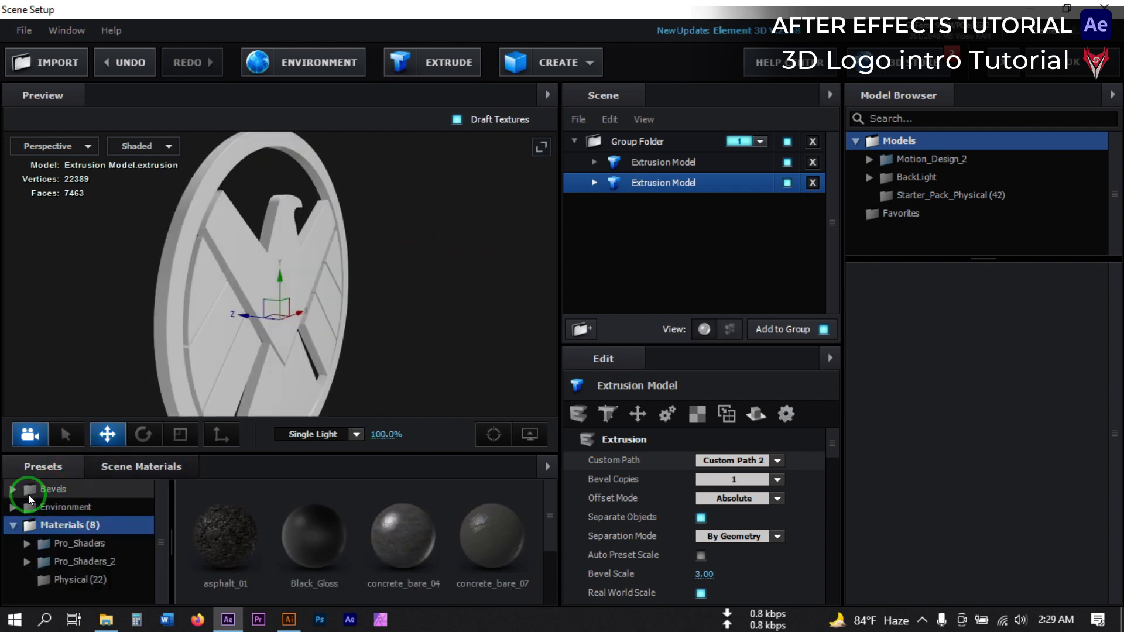
left_click(14, 491)
left_click(77, 508)
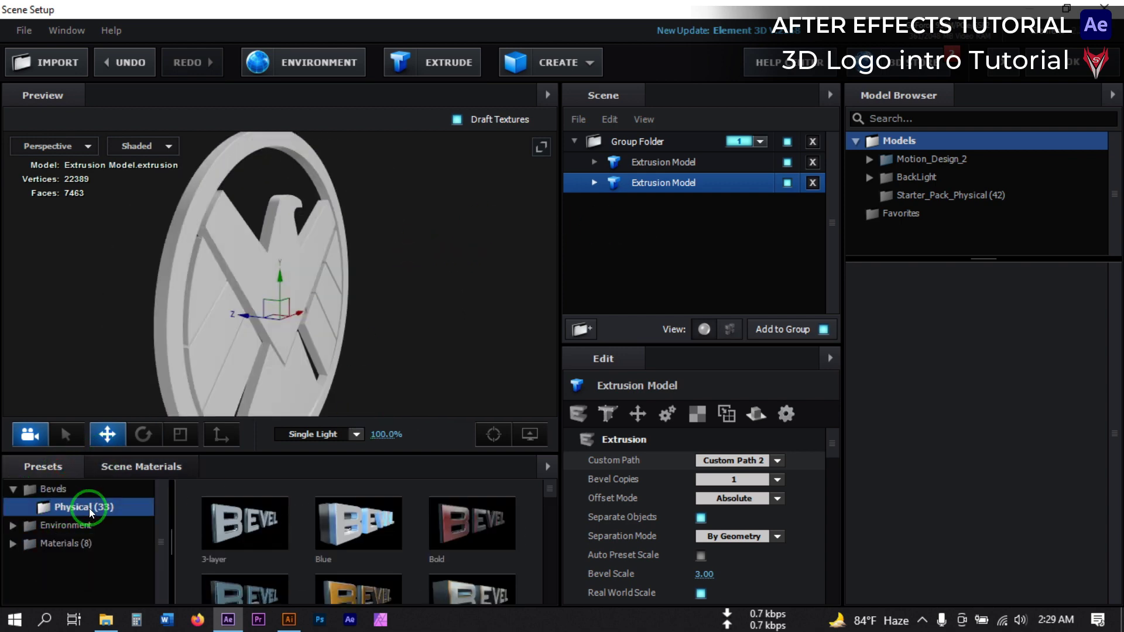
scroll(199, 566, "down", 2)
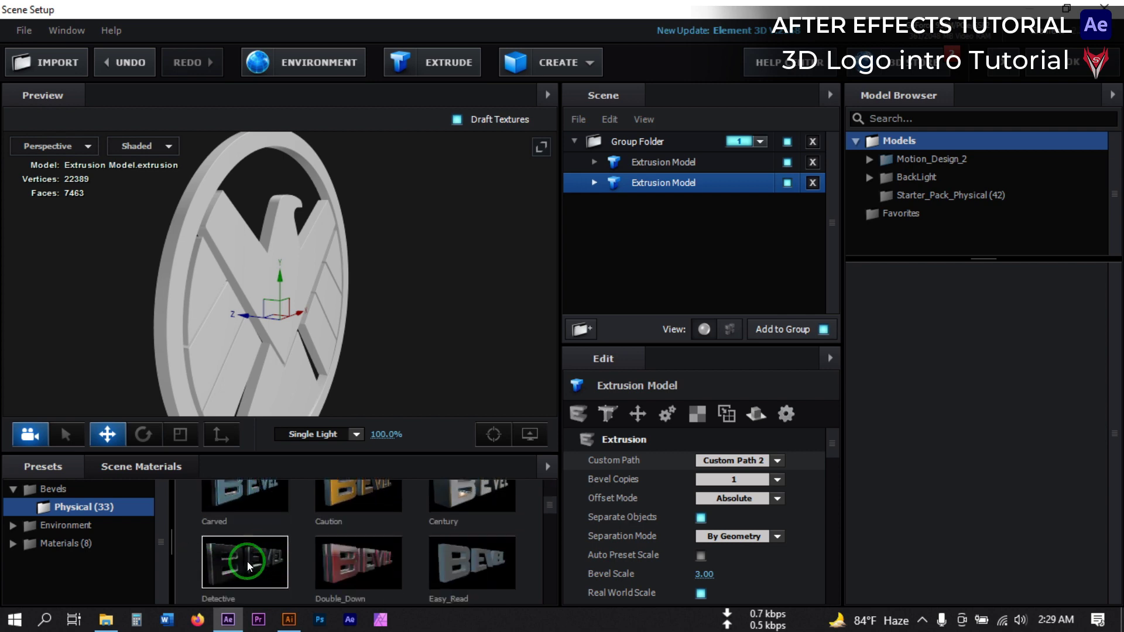
left_click_drag(241, 565, 619, 193)
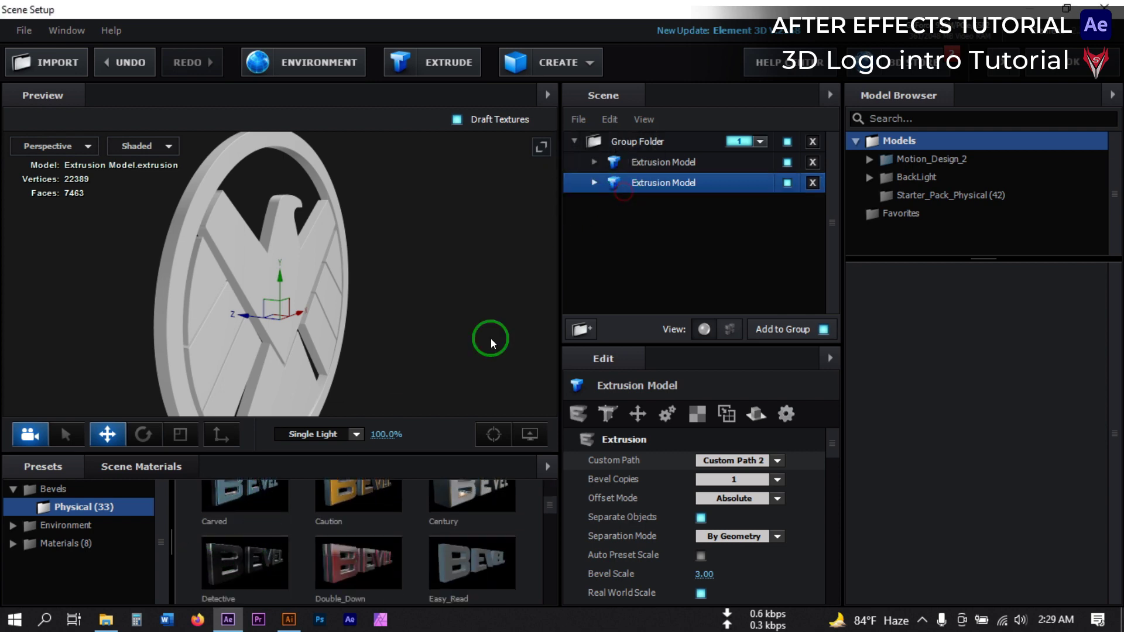
left_click_drag(258, 558, 624, 158)
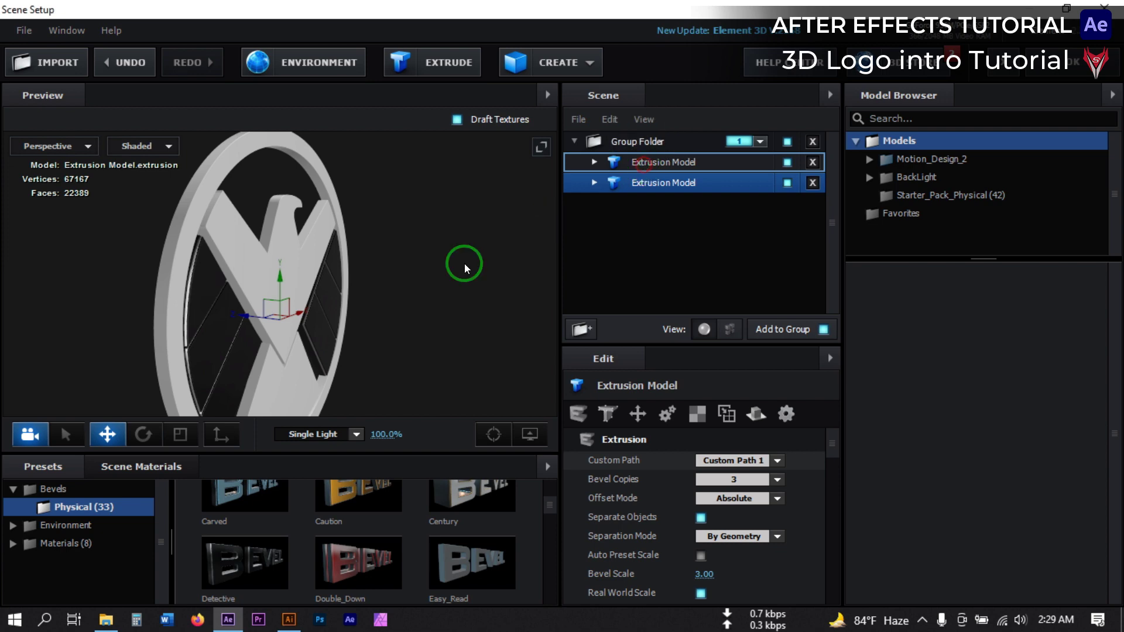
left_click_drag(344, 299, 383, 277)
Step: Replace the first Shiny material of the emblem's extrusion model with metal_black_chips from the Pro_Shaders_2 Metal presets
left_click(128, 501)
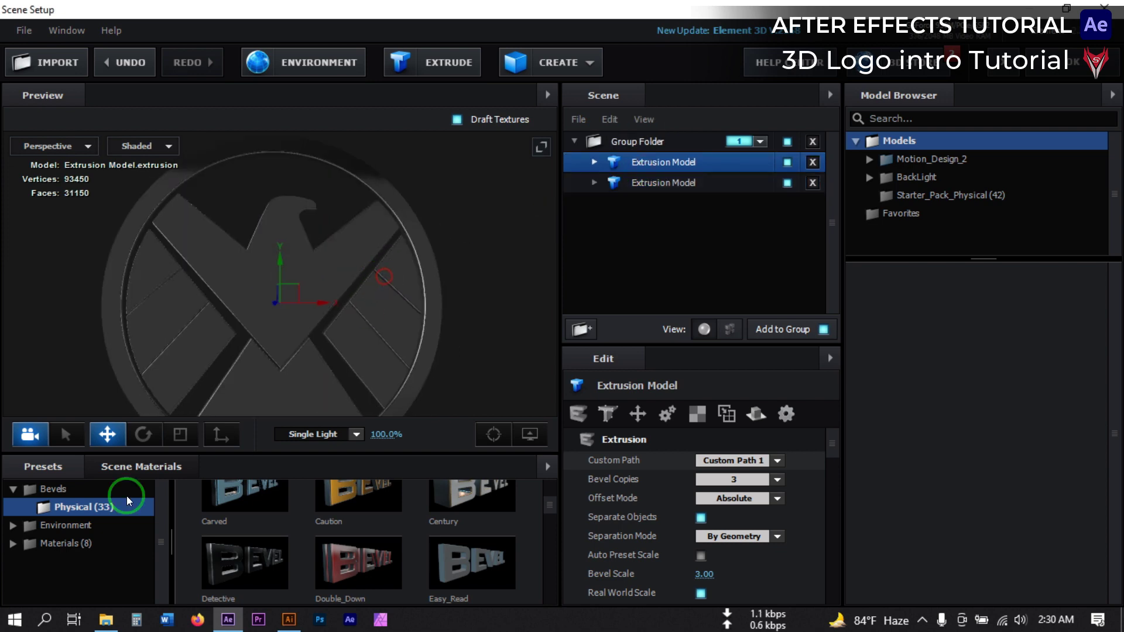
left_click(13, 544)
left_click(72, 563)
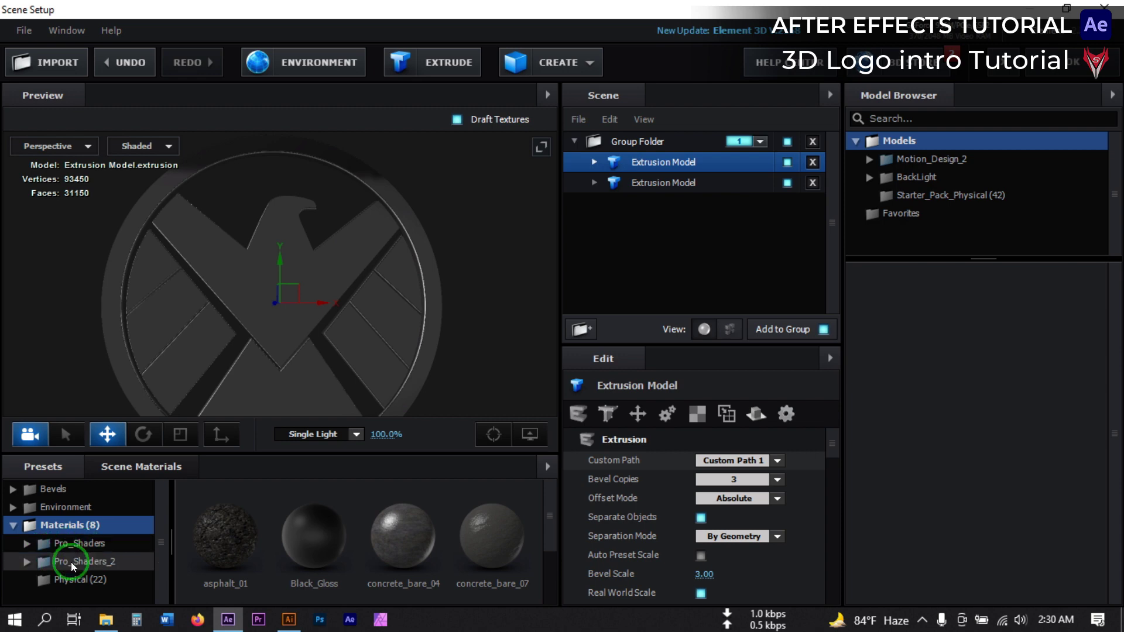
double_click(73, 563)
left_click(88, 572)
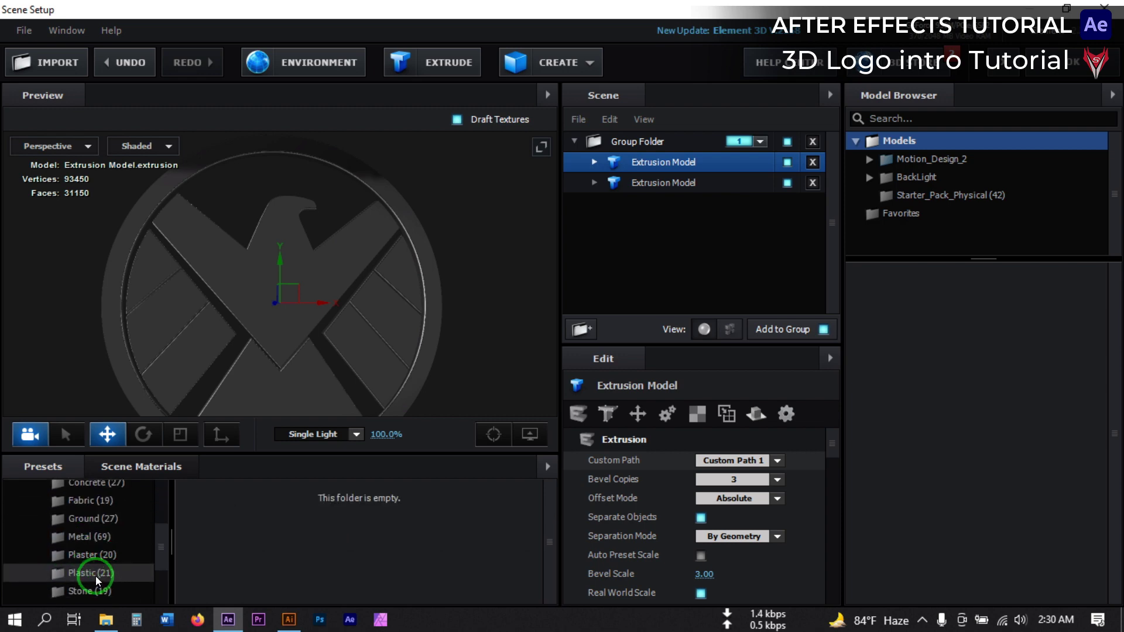
left_click(91, 536)
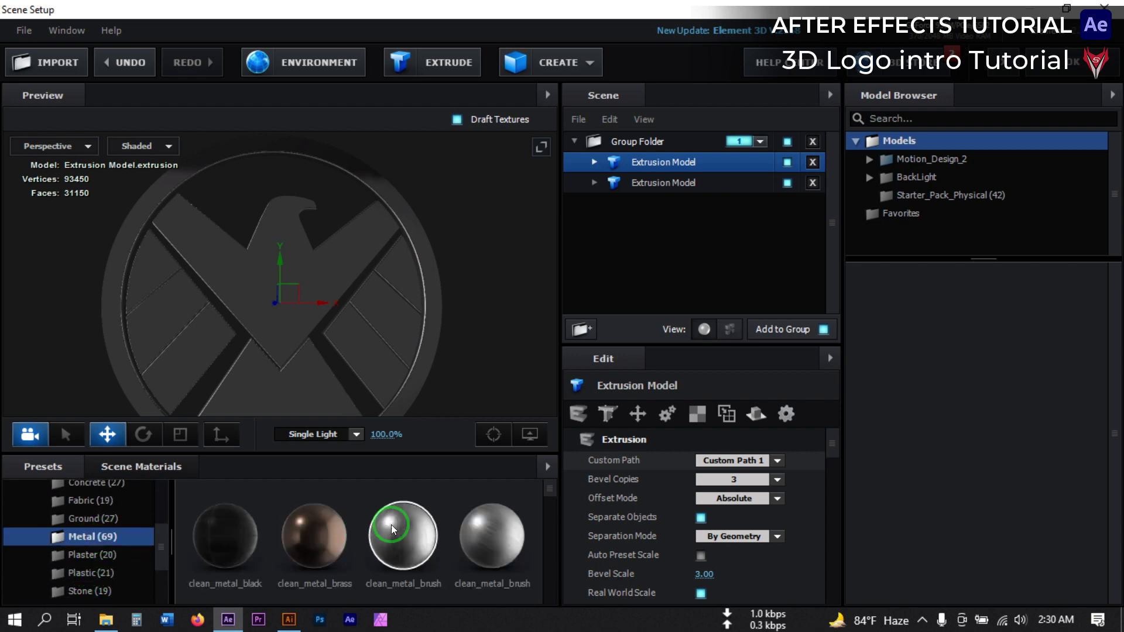
scroll(396, 525, "down", 1)
scroll(396, 525, "down", 1)
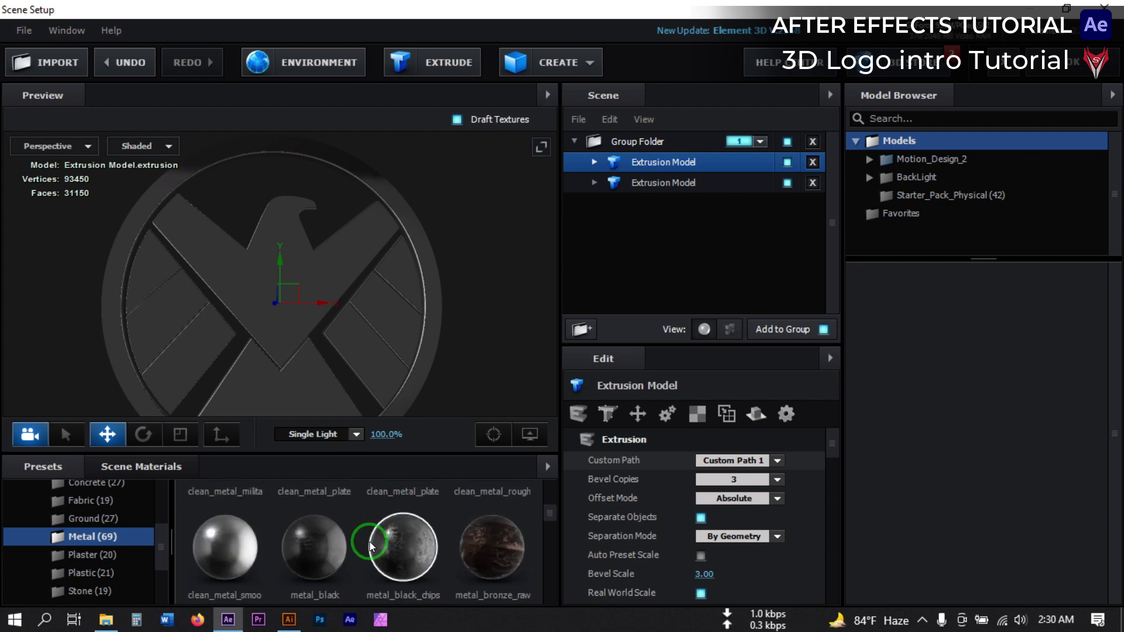
left_click(591, 162)
scroll(314, 539, "down", 1)
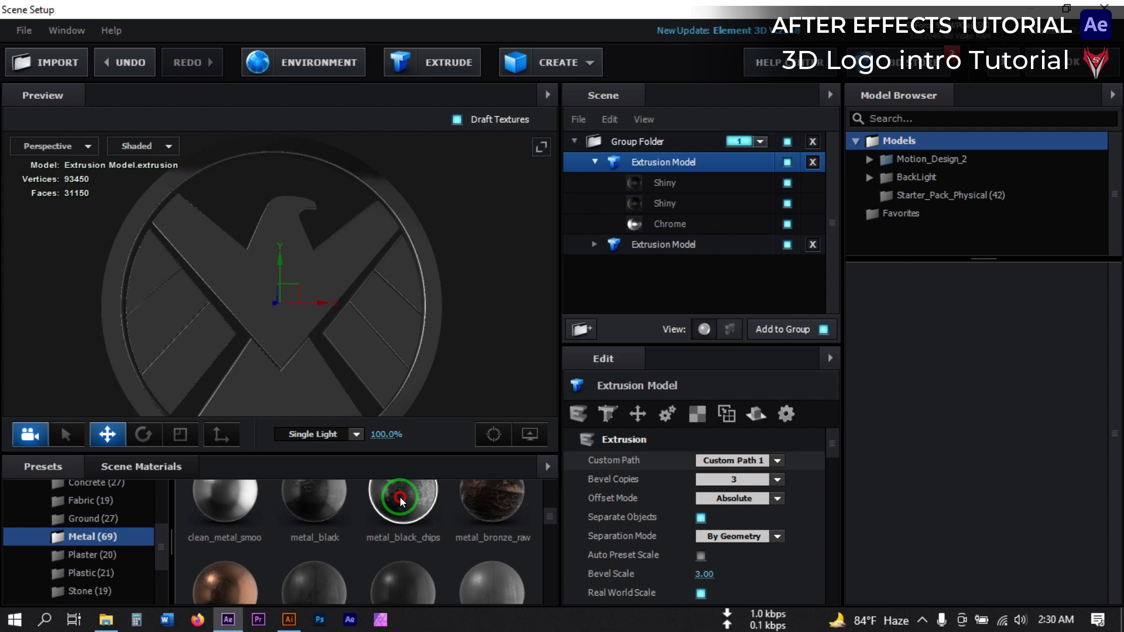
left_click_drag(401, 502, 689, 187)
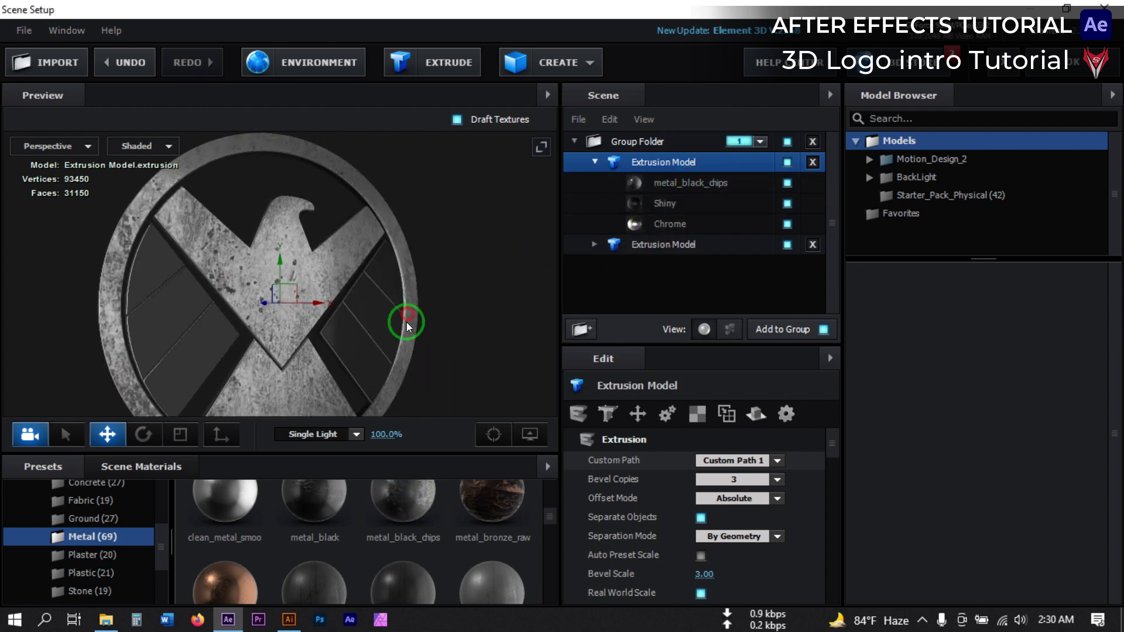
Step: Replace the first Shiny material of the feathers' extrusion model with metal_black_chips
left_click(595, 246)
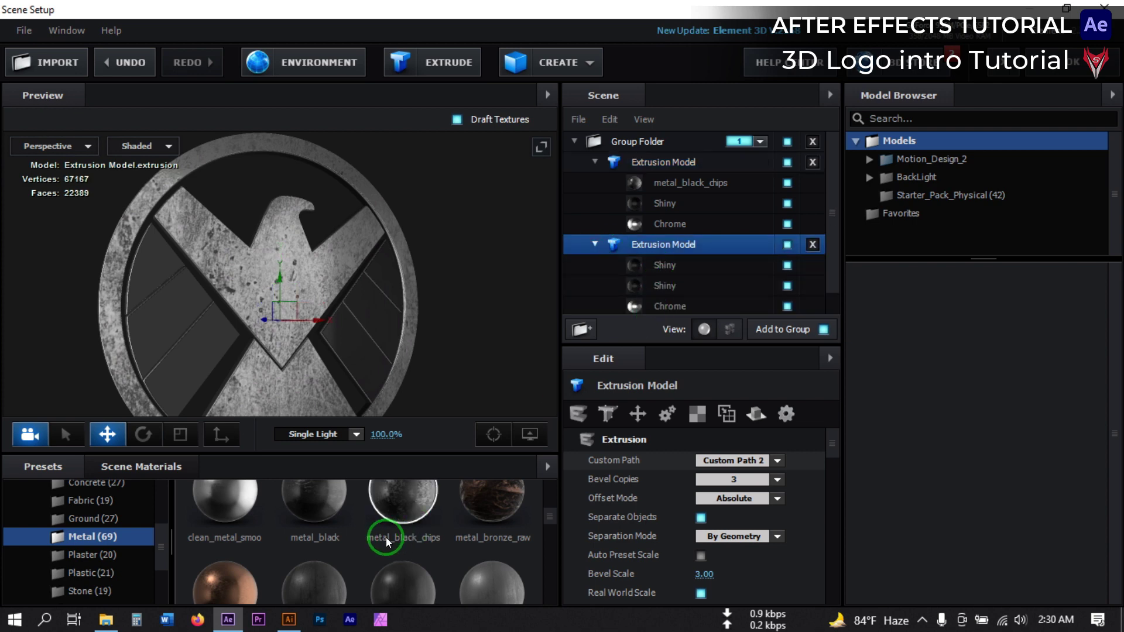
left_click_drag(387, 530, 659, 269)
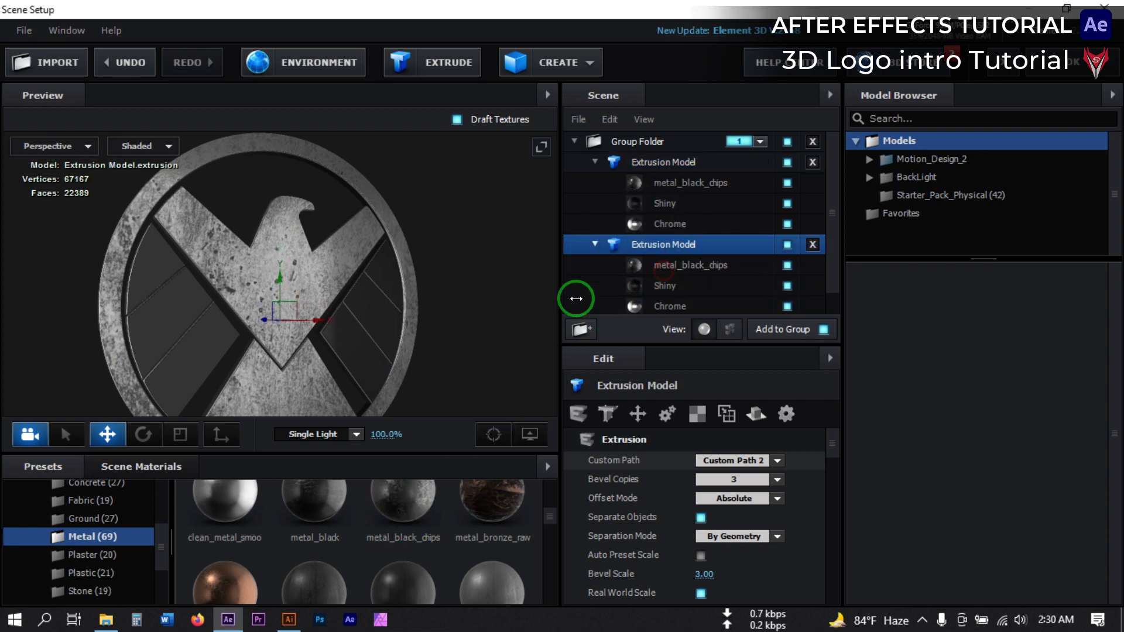
left_click_drag(463, 322, 240, 306)
Step: Replace the remaining Shiny material of both the emblem's and the feathers' extrusion models with metal_black
left_click(665, 203)
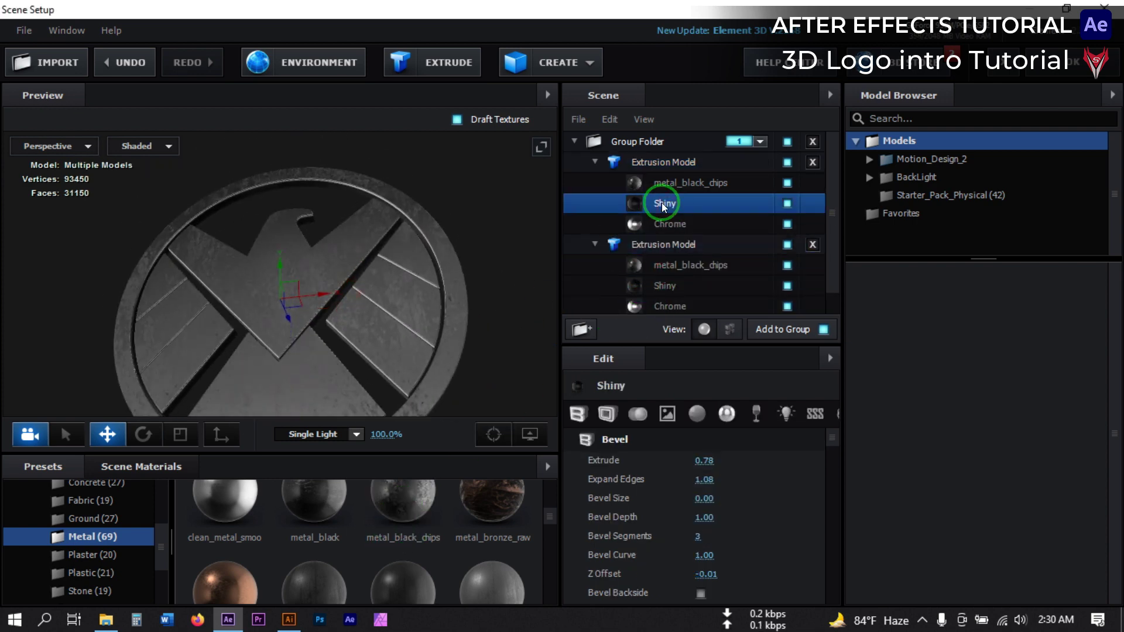
left_click_drag(318, 482, 685, 216)
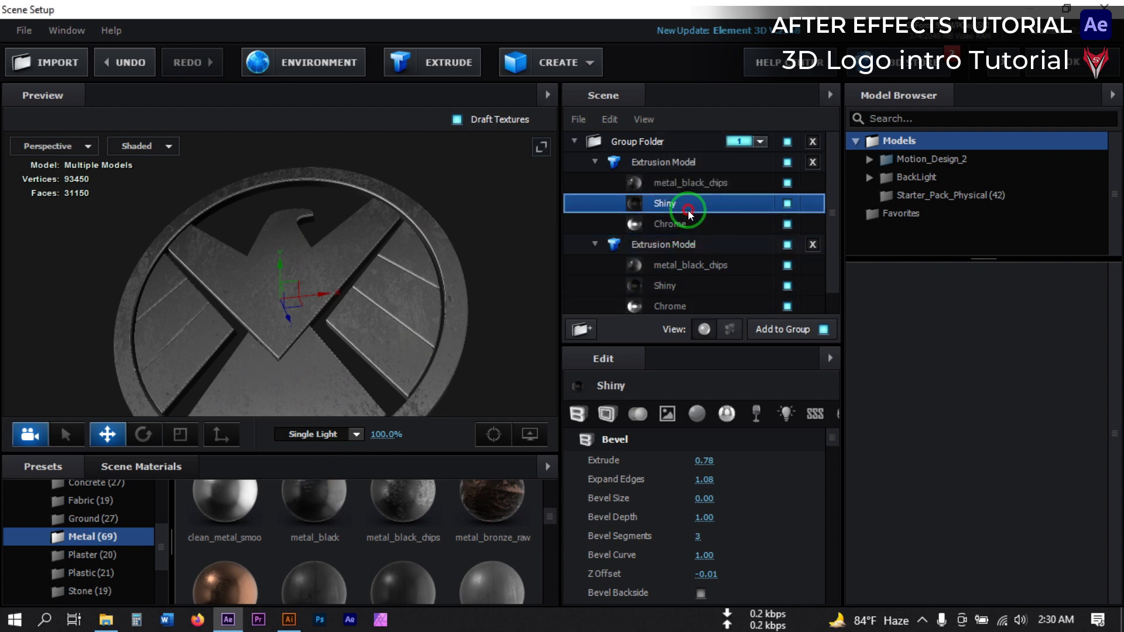
left_click_drag(318, 514, 664, 286)
left_click_drag(532, 321, 459, 385)
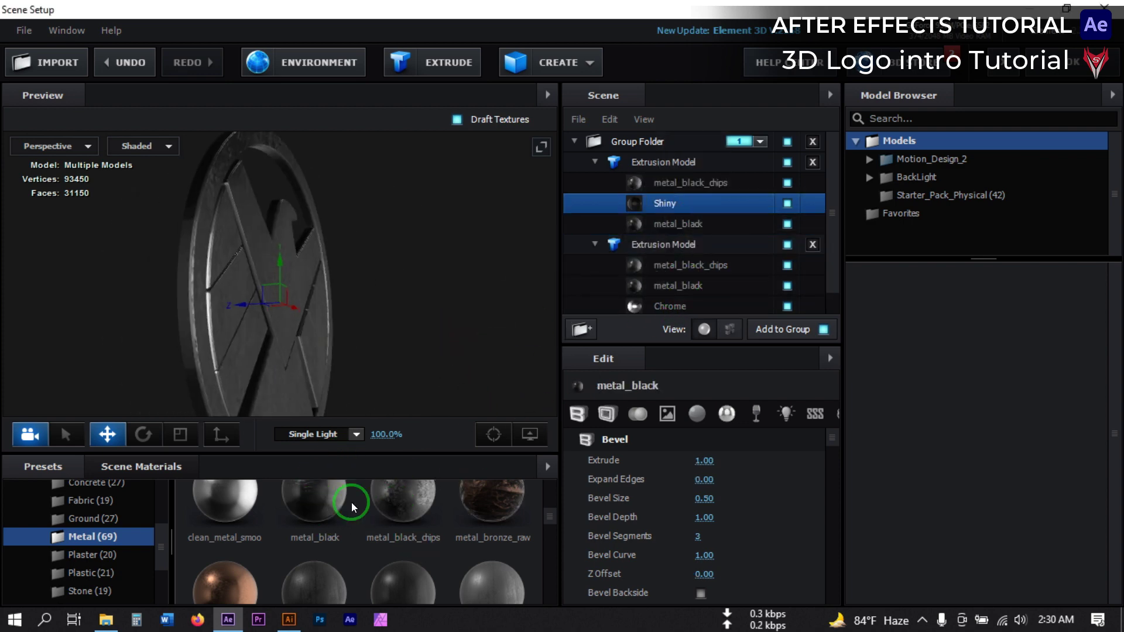
left_click_drag(337, 502, 665, 203)
Step: Apply the clean_metal_brushed preset to the third material of both extrusion models
scroll(391, 543, "up", 2)
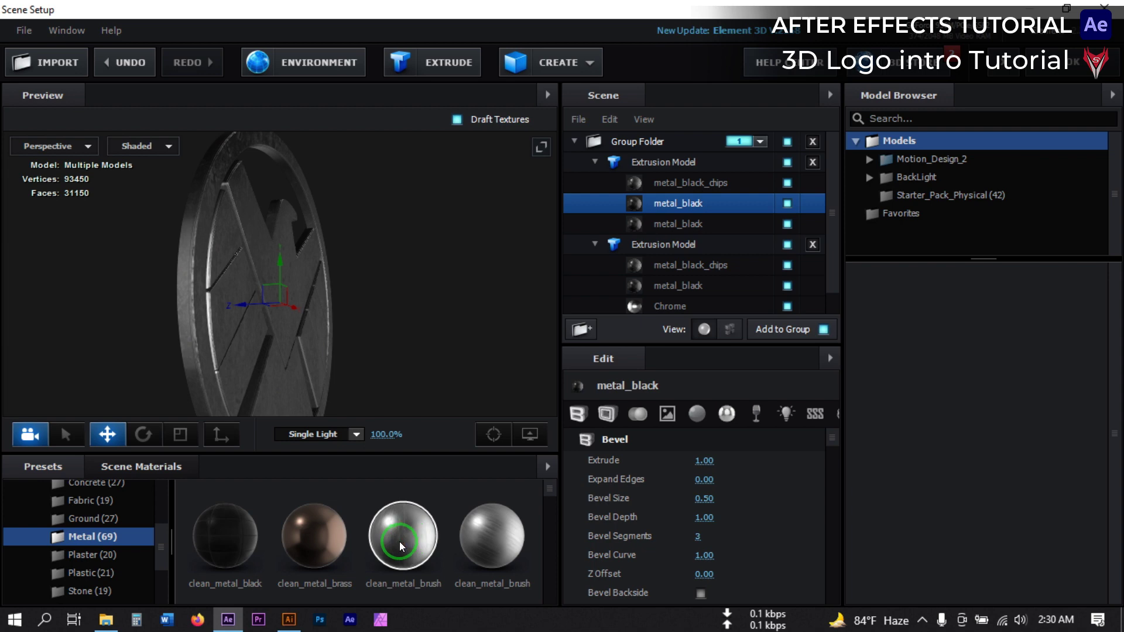
left_click_drag(398, 547, 666, 223)
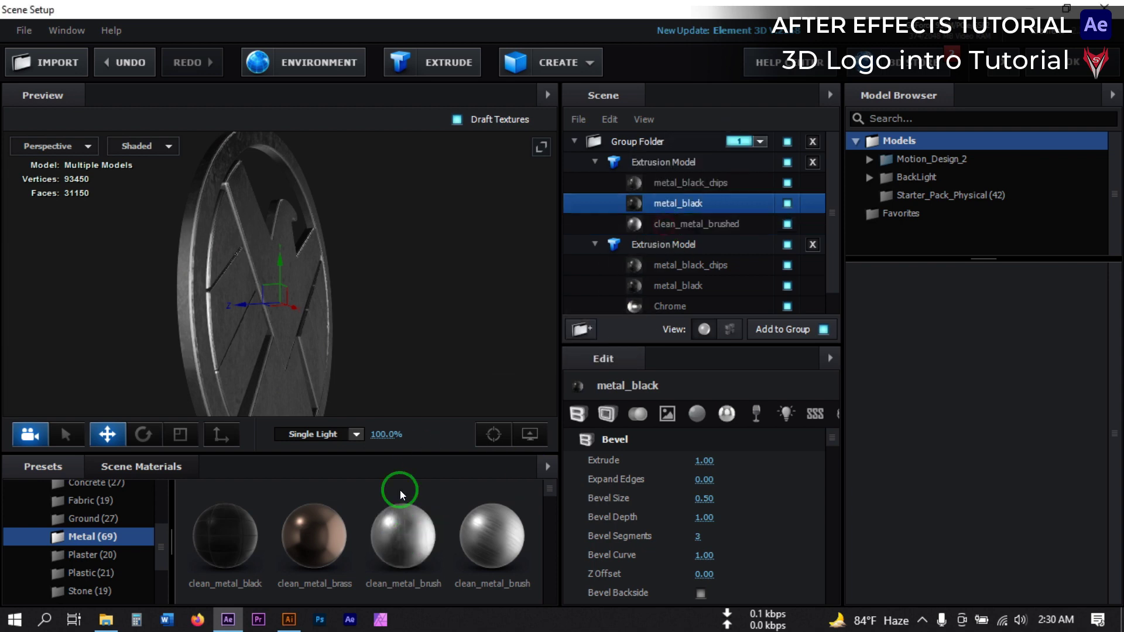
left_click_drag(397, 490, 667, 306)
left_click_drag(371, 334, 529, 238)
Step: Duplicate the feathers' extrusion model and set the copy's custom path to Custom Path 3 for the lettering
left_click(595, 162)
left_click(595, 182)
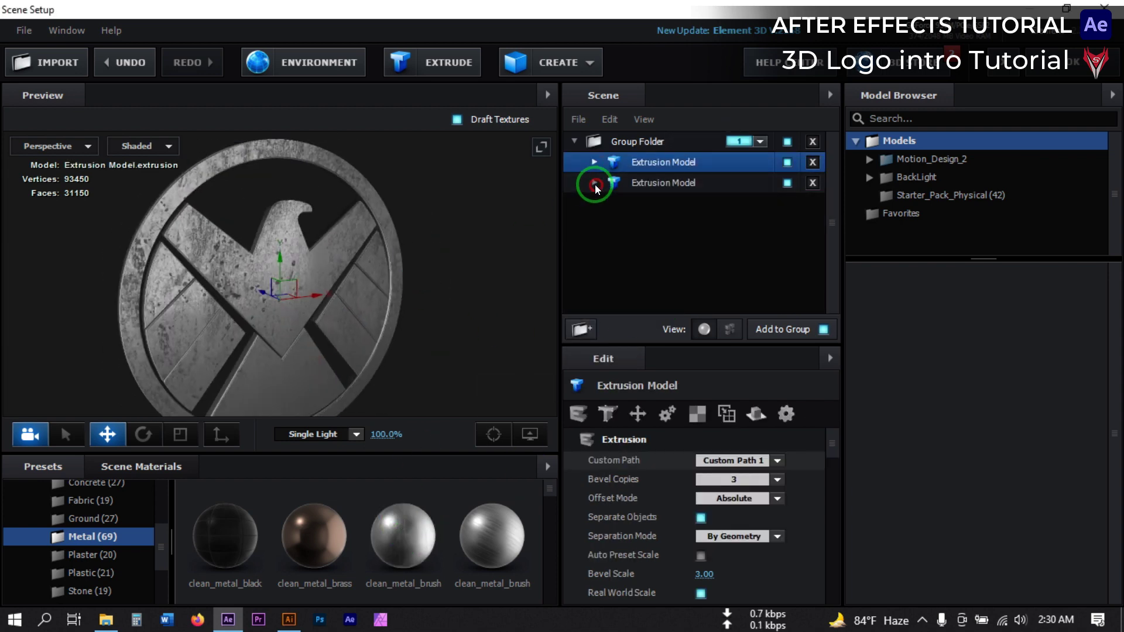
right_click(648, 186)
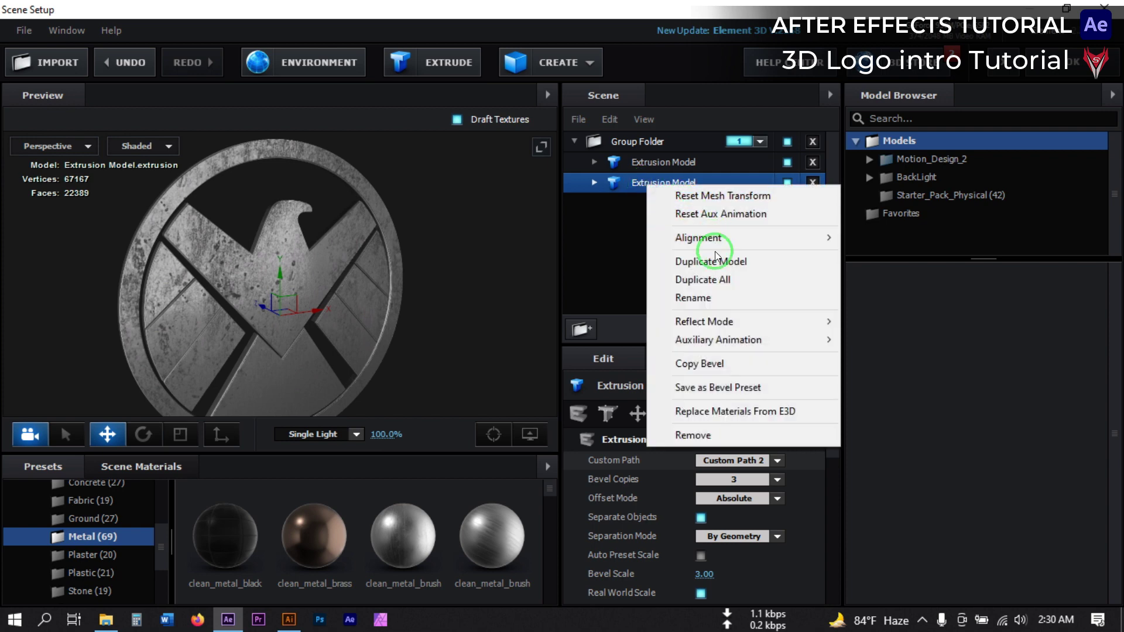
left_click(665, 261)
left_click(655, 202)
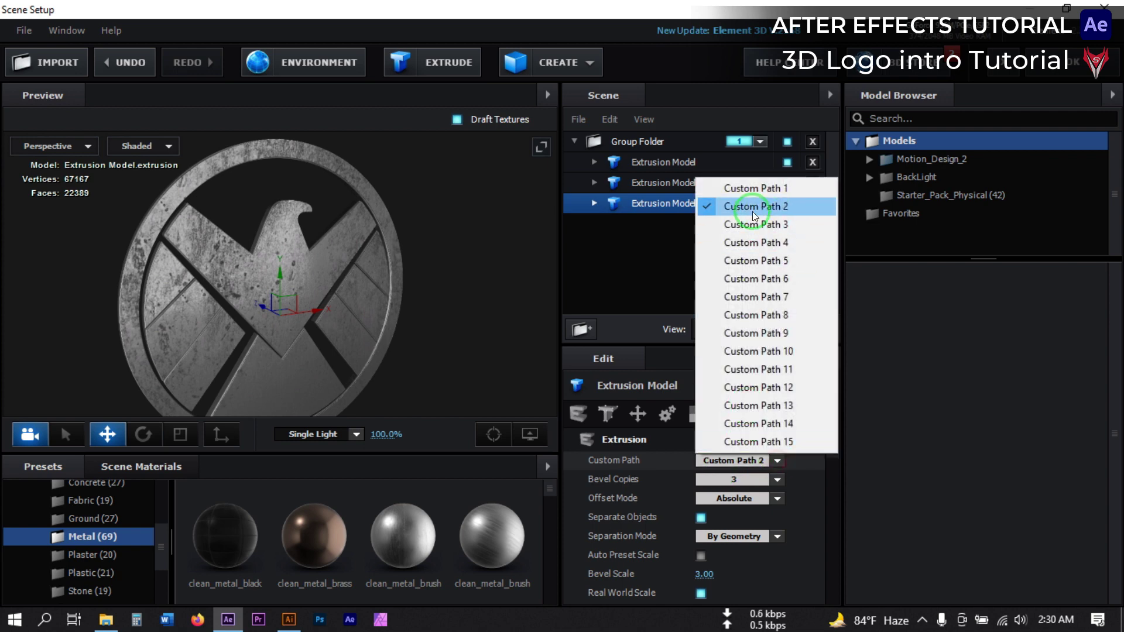
left_click(755, 224)
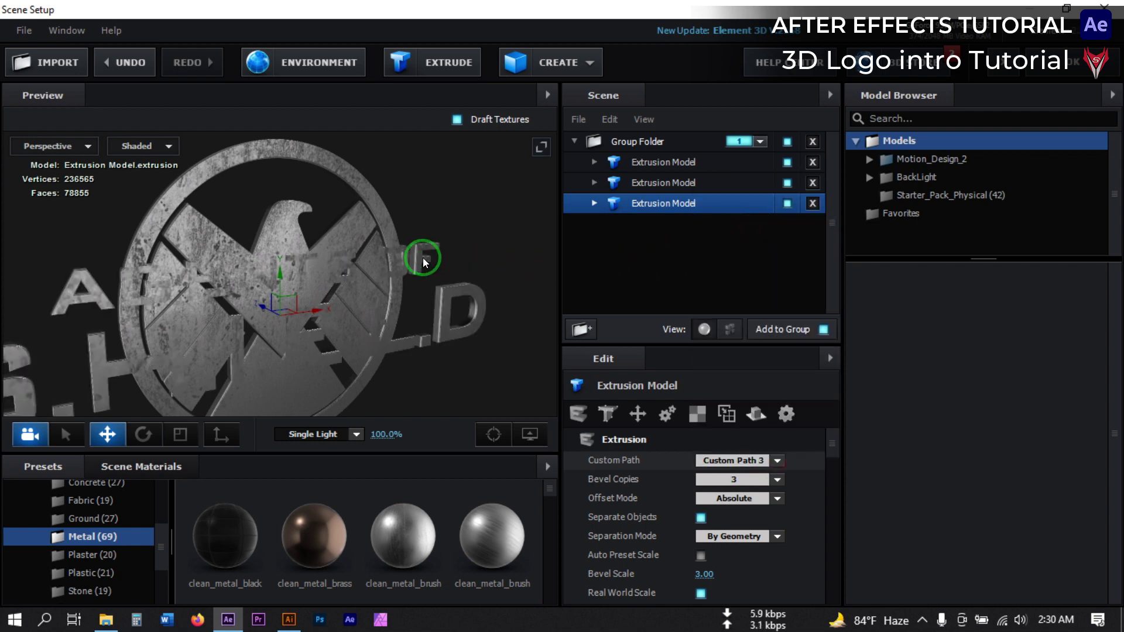
Step: Move the lettering's extrusion model forward along the Z axis so it sits in front of the emblem
left_click_drag(427, 256, 448, 240)
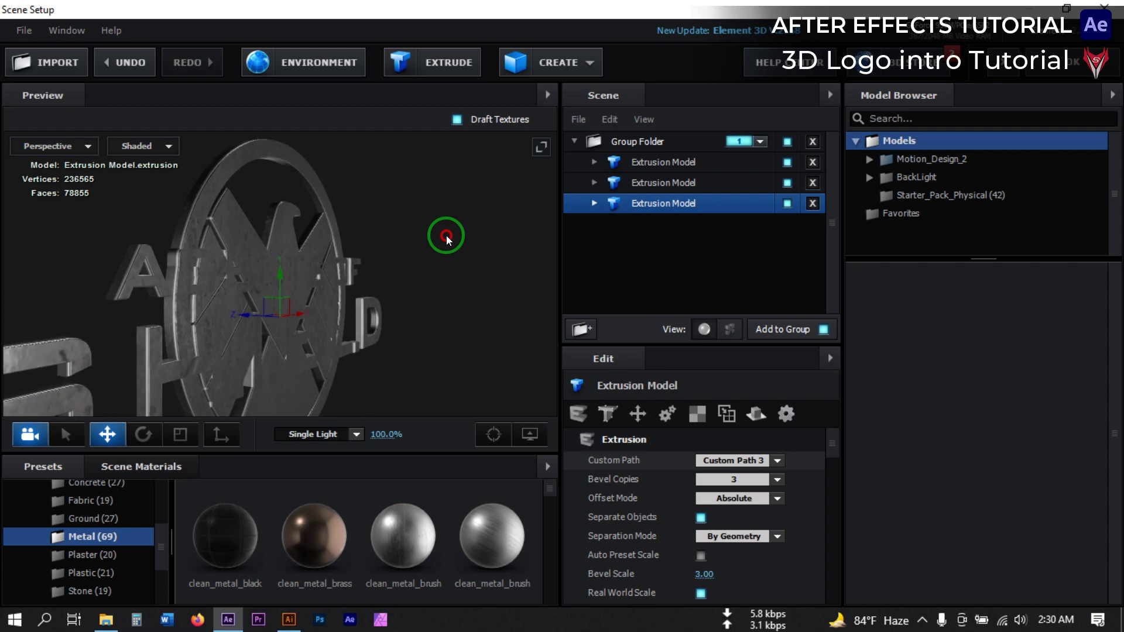
left_click_drag(245, 316, 184, 359)
Step: Replace the clean_metal_brushed material of the lettering's extrusion model with clean_metal_black_tiles
left_click(594, 203)
left_click(756, 250)
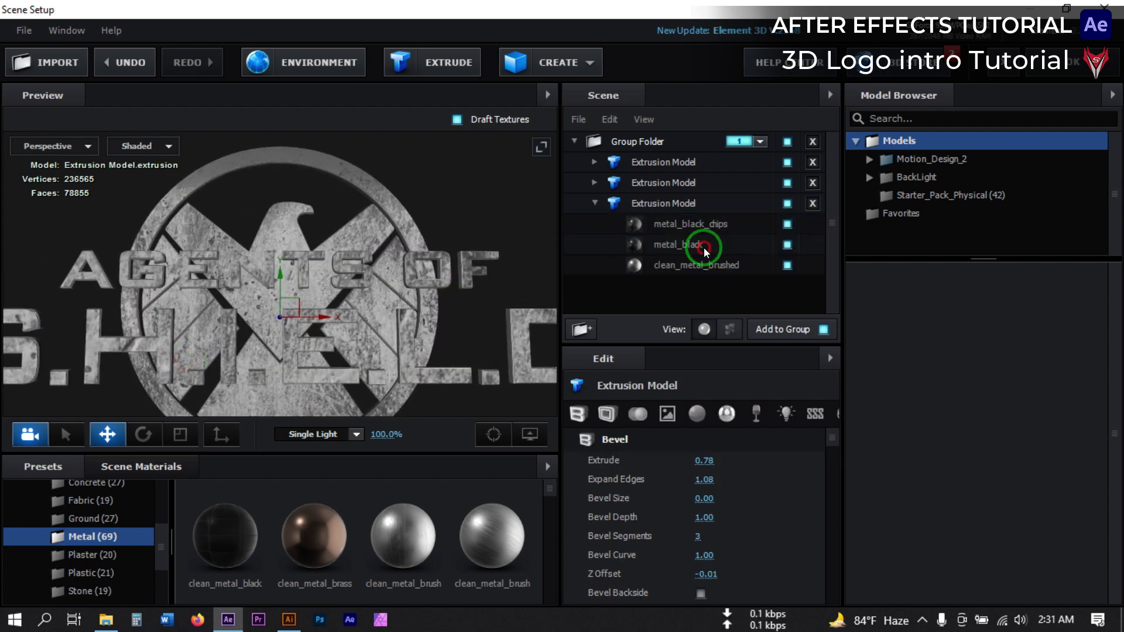
left_click_drag(233, 534, 629, 287)
scroll(480, 308, "up", 3)
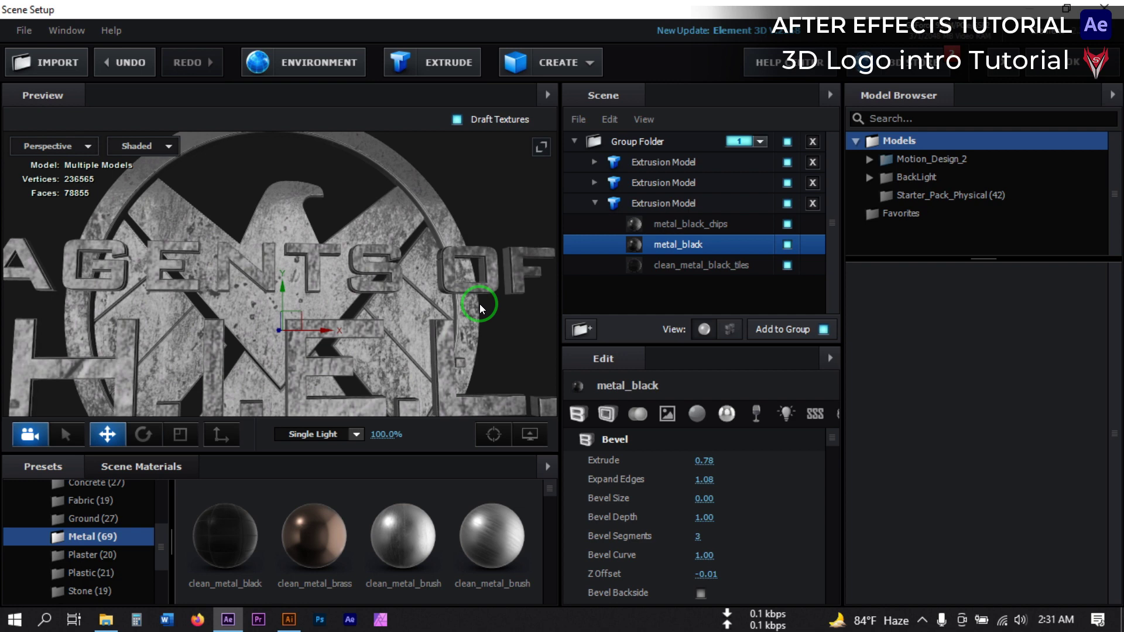
Step: Set the Bevel Size of the lettering's clean_metal_black_tiles material to 1.62, keeping Expand Edges at 0.09
left_click(671, 266)
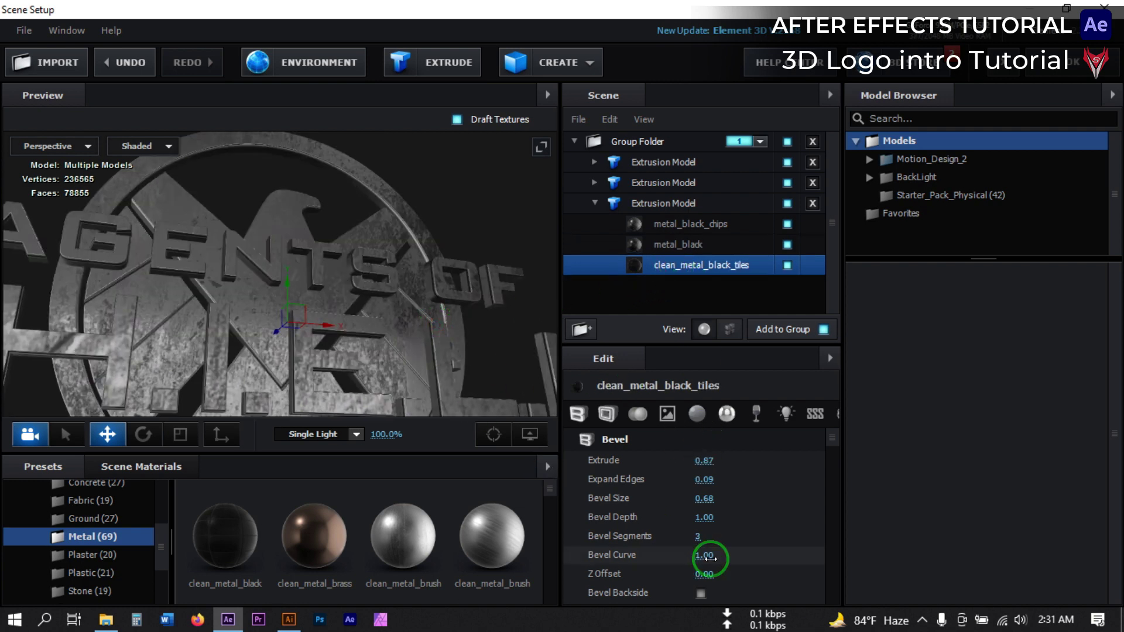
left_click_drag(706, 480, 732, 497)
key("ctrl+z")
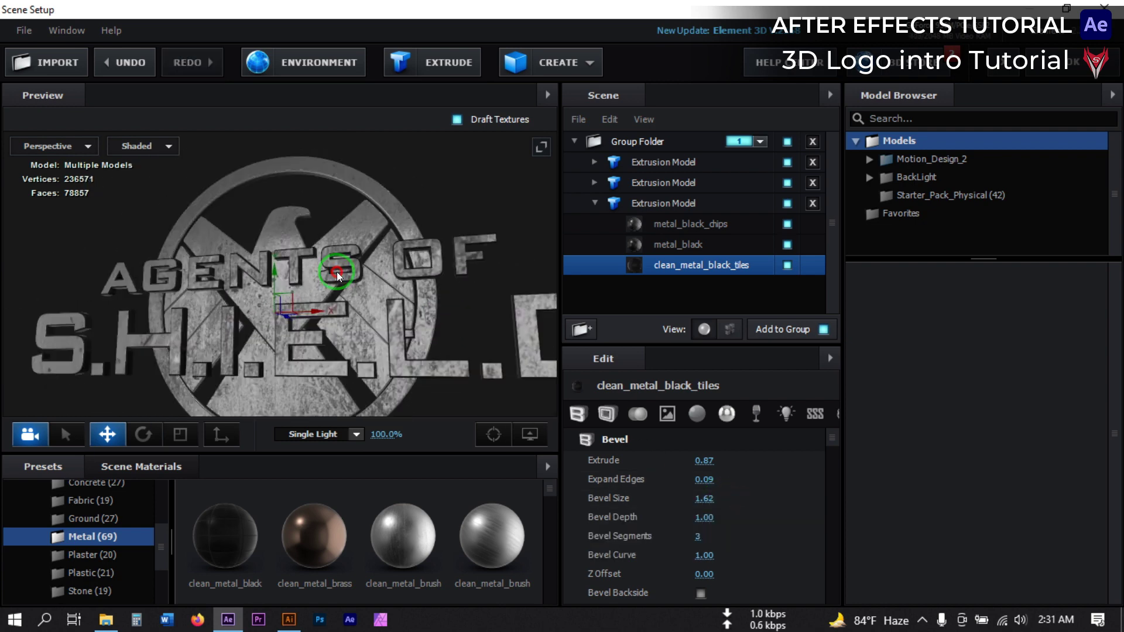
left_click_drag(515, 328, 429, 296)
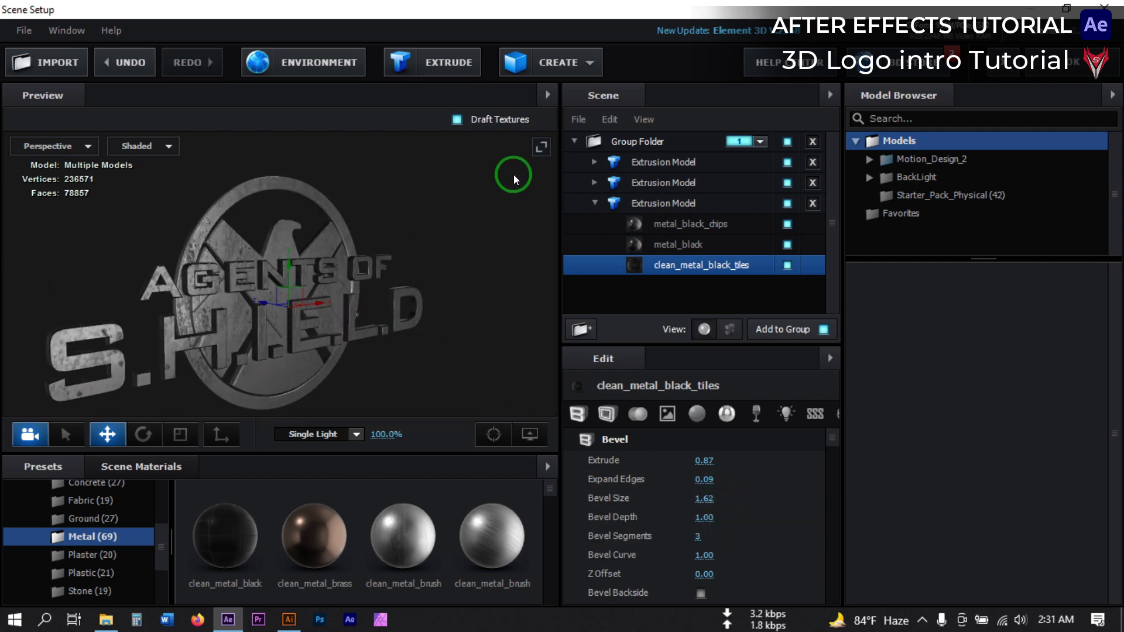
Step: Create a plane model and set its XY size to 10 by 10
left_click(590, 59)
left_click(774, 101)
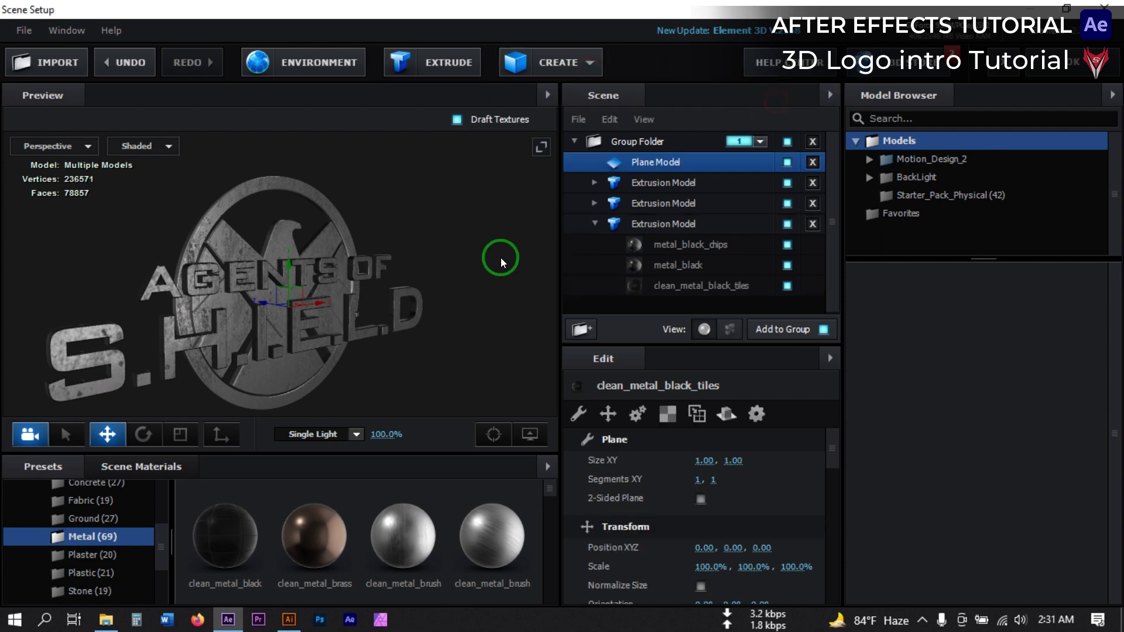
left_click_drag(371, 301, 409, 301)
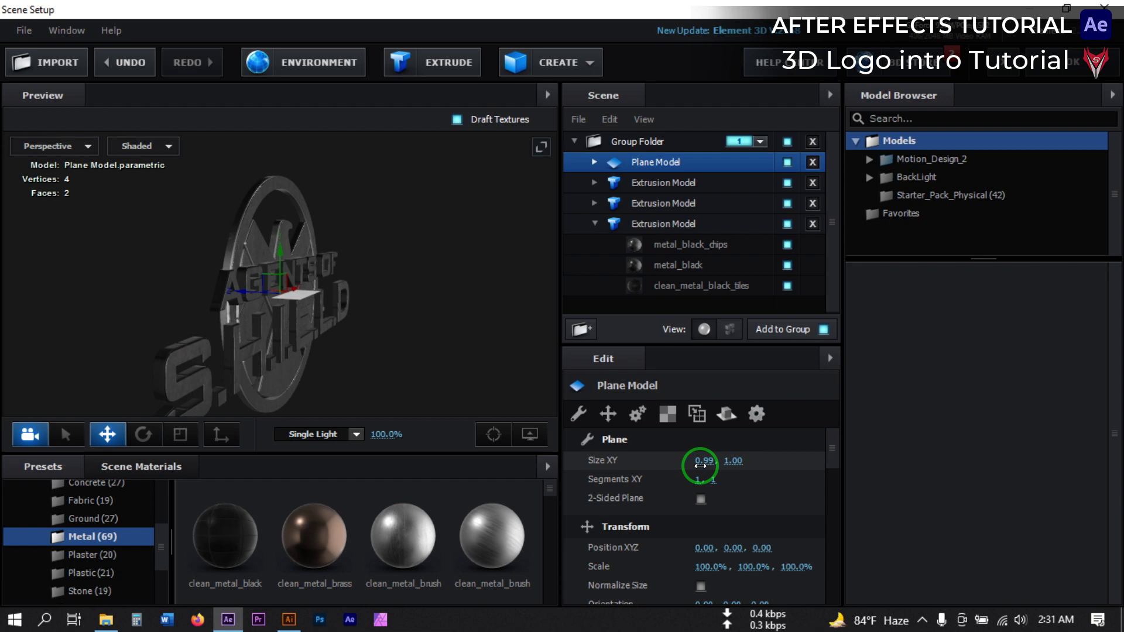
left_click(701, 465)
key("Tab")
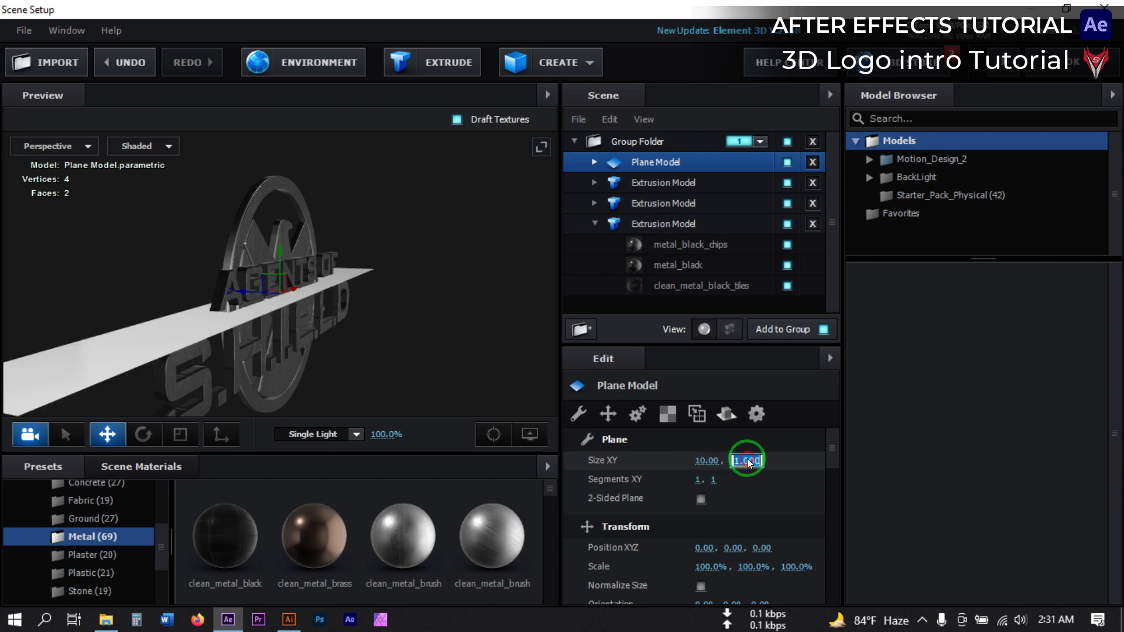
left_click(537, 403)
left_click(740, 461)
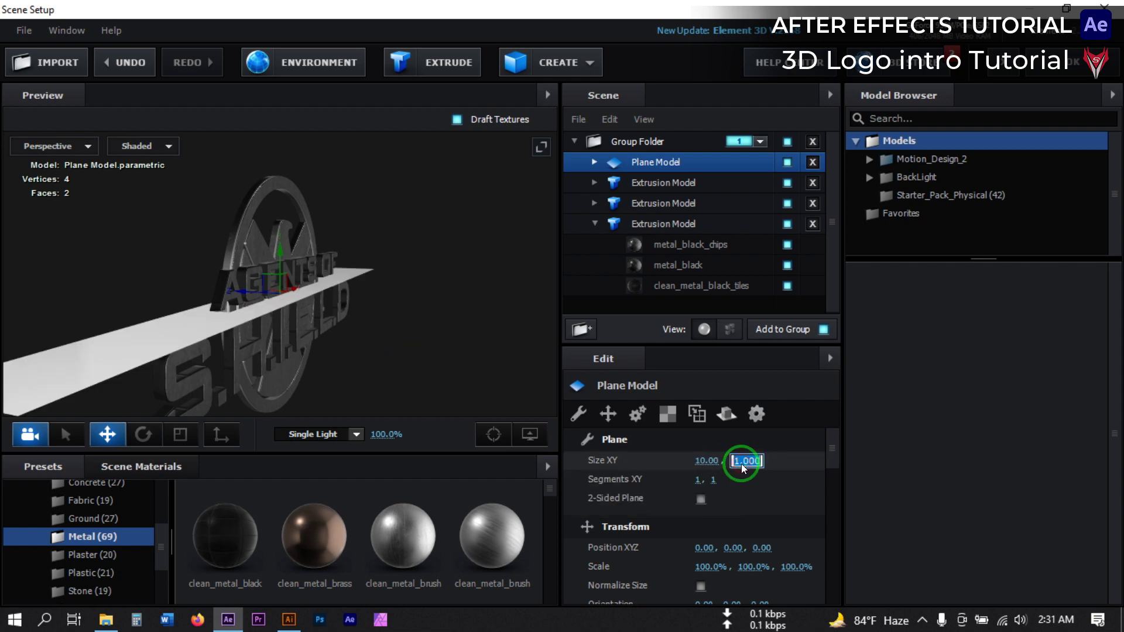
type("10")
key("Return")
Step: Rotate the plane upright to 270° about X and move it behind the logo to Z position 0.07
left_click_drag(399, 293, 333, 321)
left_click(144, 435)
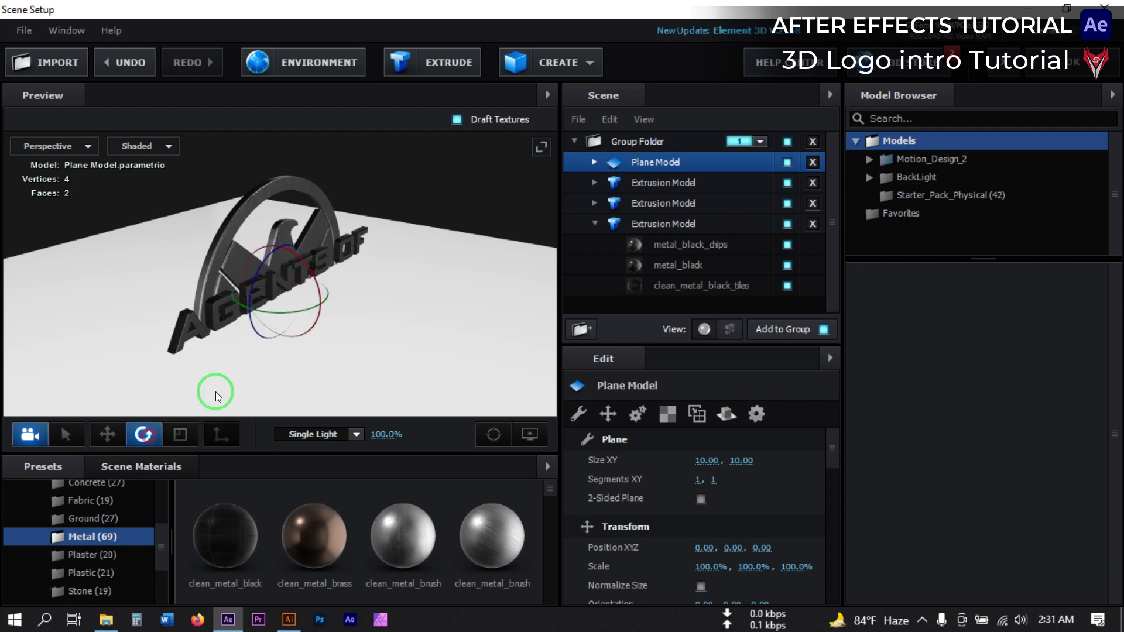
left_click_drag(304, 260, 320, 346)
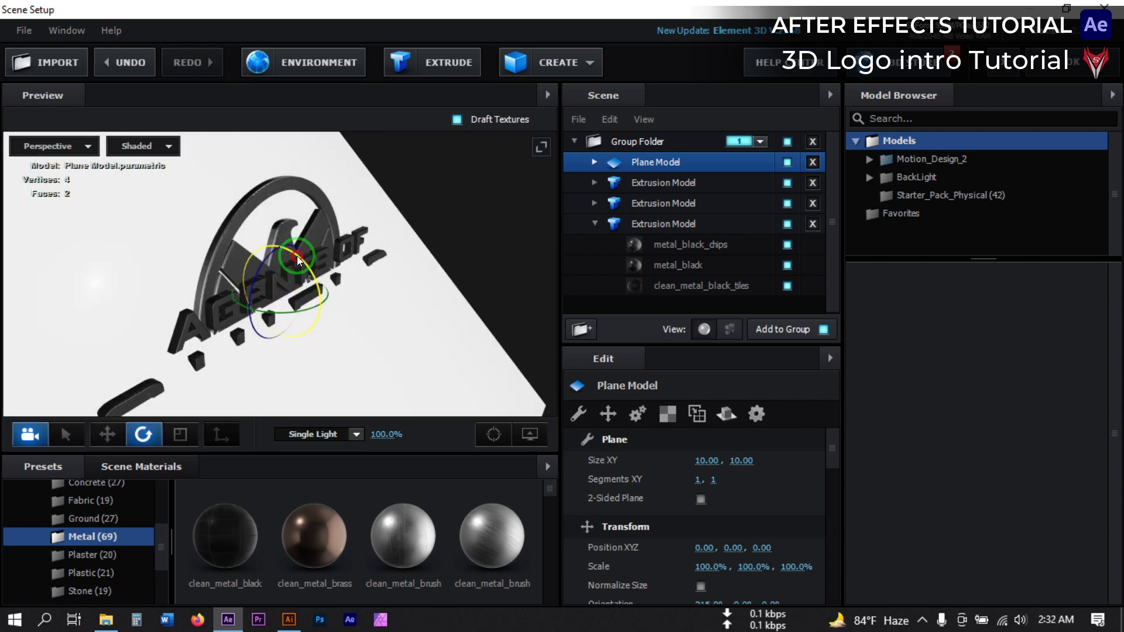
mouse_move(298, 260)
left_mouse_down()
mouse_move(304, 351)
mouse_move(276, 326)
mouse_move(304, 275)
left_mouse_up()
left_click(107, 435)
left_click(304, 345)
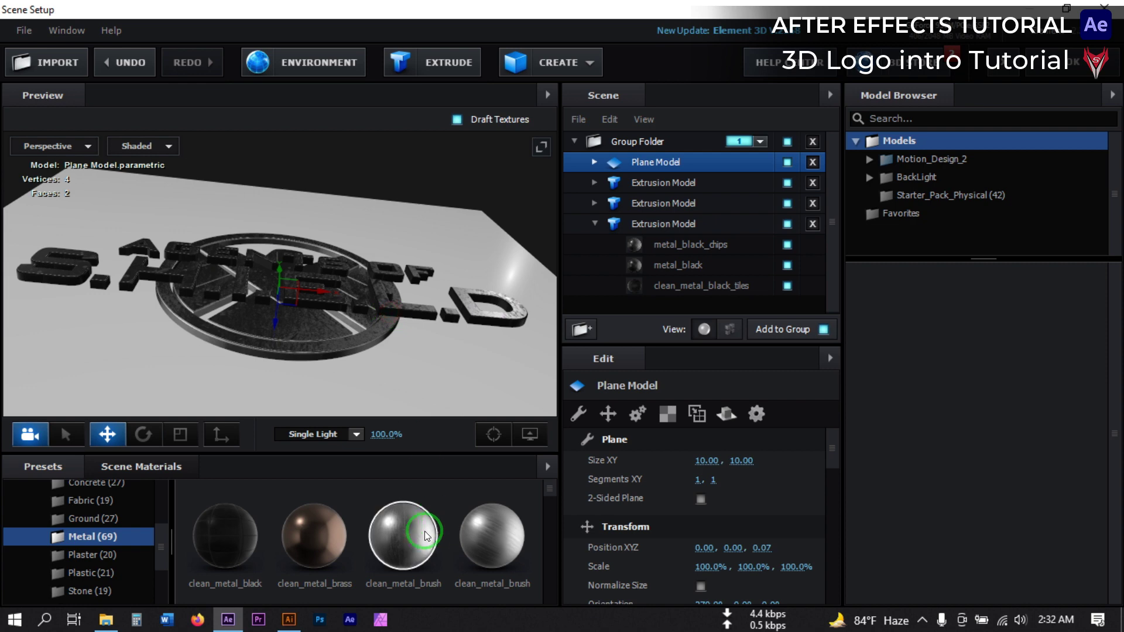
Step: Apply the metal_burned_scatterbox preset from the Metal presets to the plane model
scroll(362, 547, "down", 3)
scroll(331, 547, "down", 5)
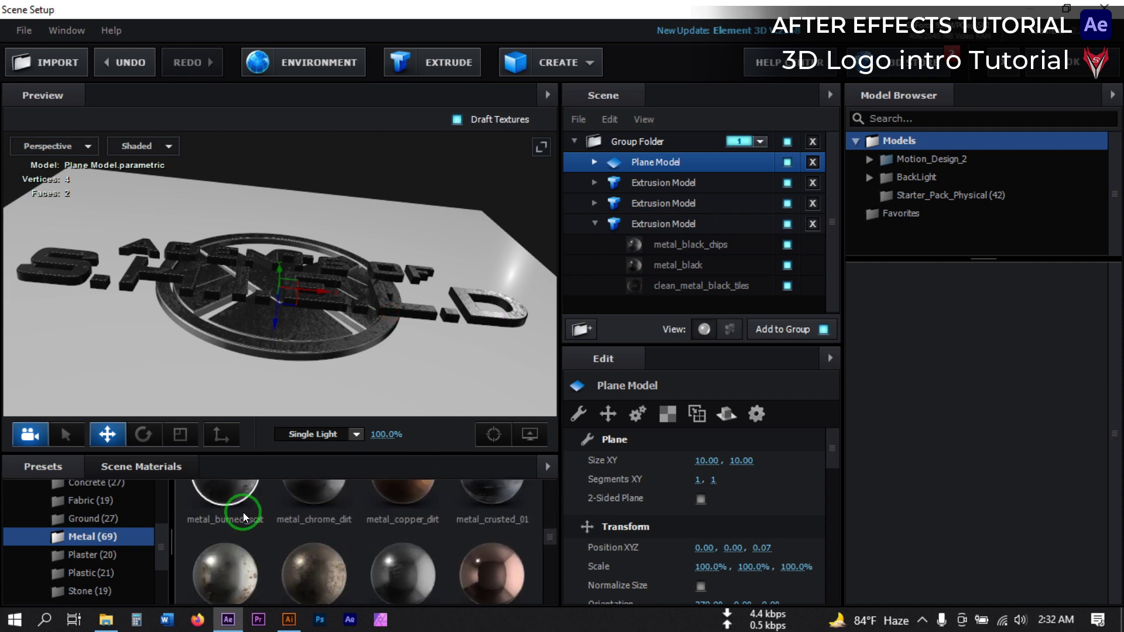
scroll(244, 512, "up", 1)
left_click_drag(316, 521, 673, 156)
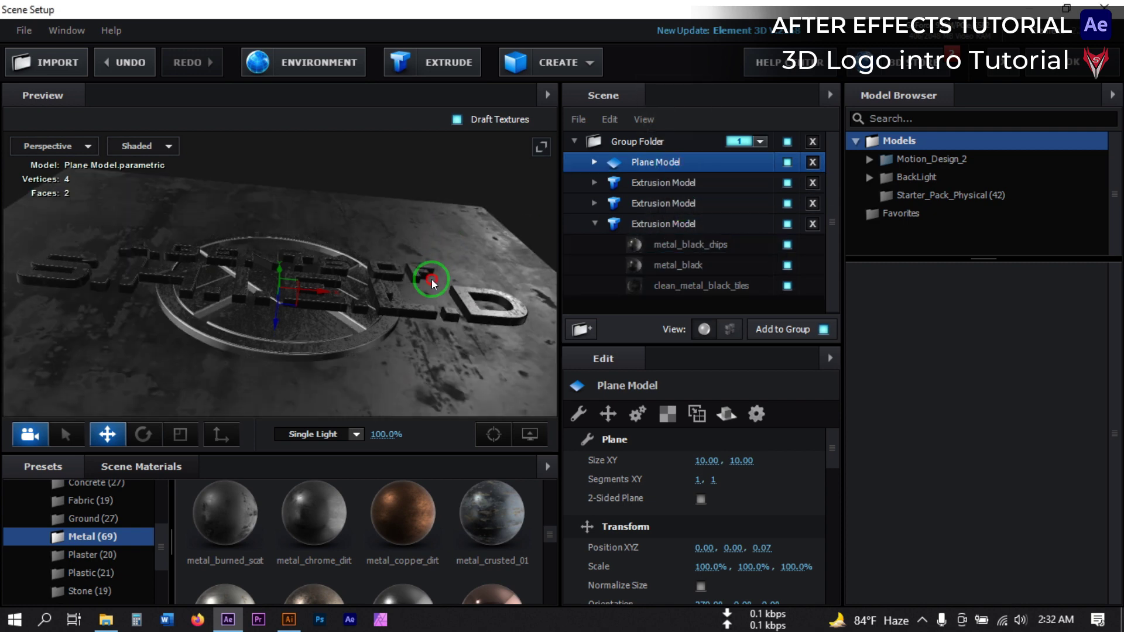
left_click_drag(427, 343, 452, 316)
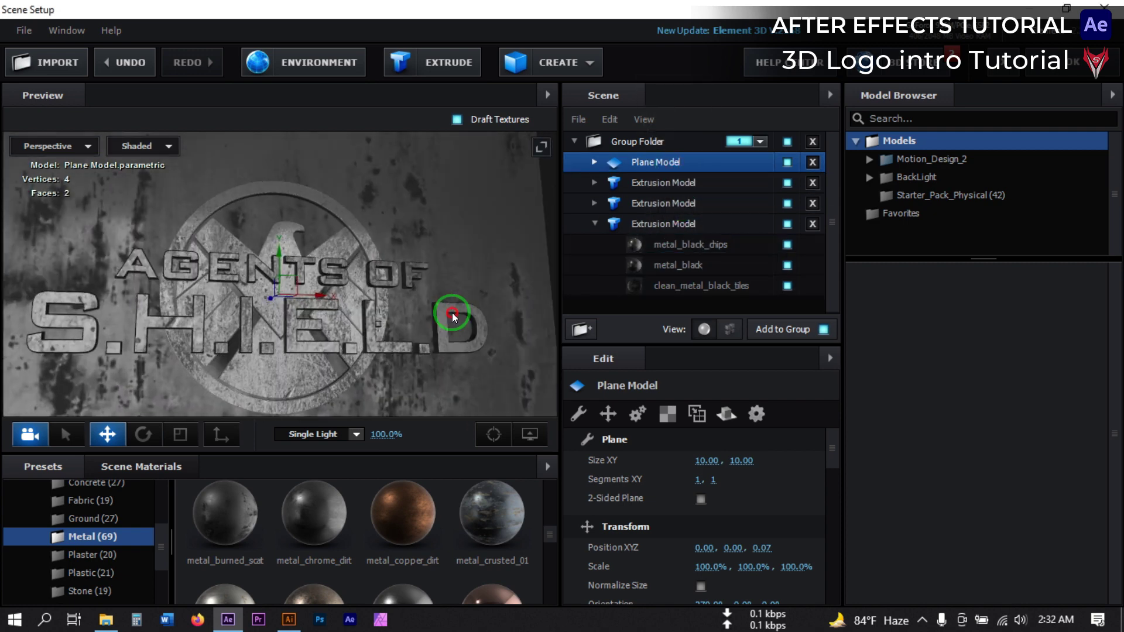
Step: Set the plane model's reflect mode to Mirror Surface
right_click(676, 162)
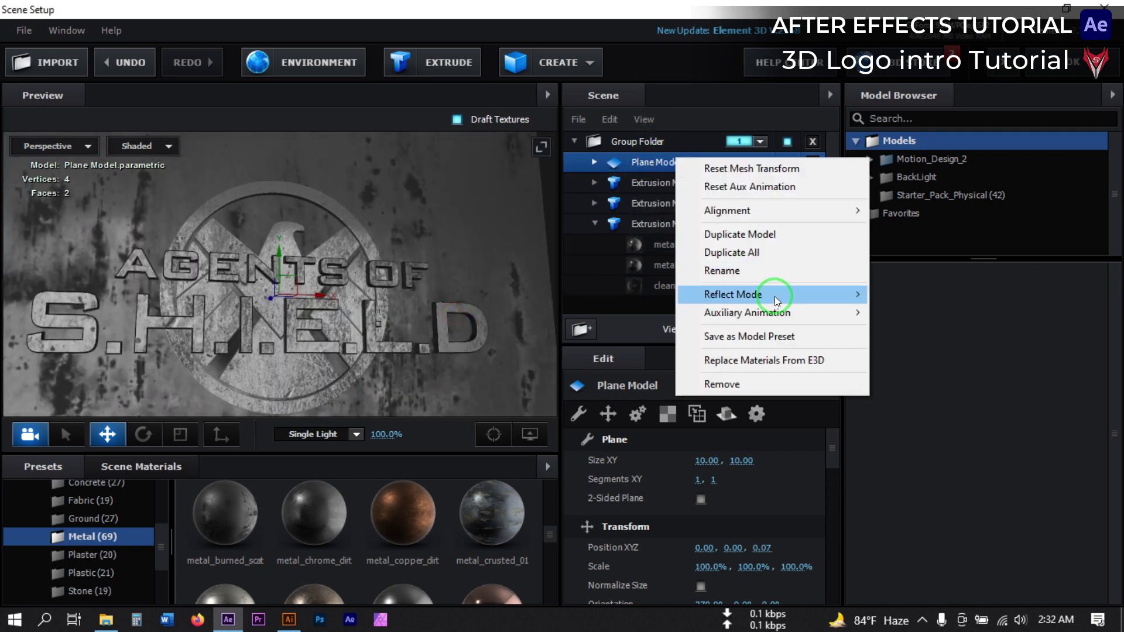
mouse_move(748, 294)
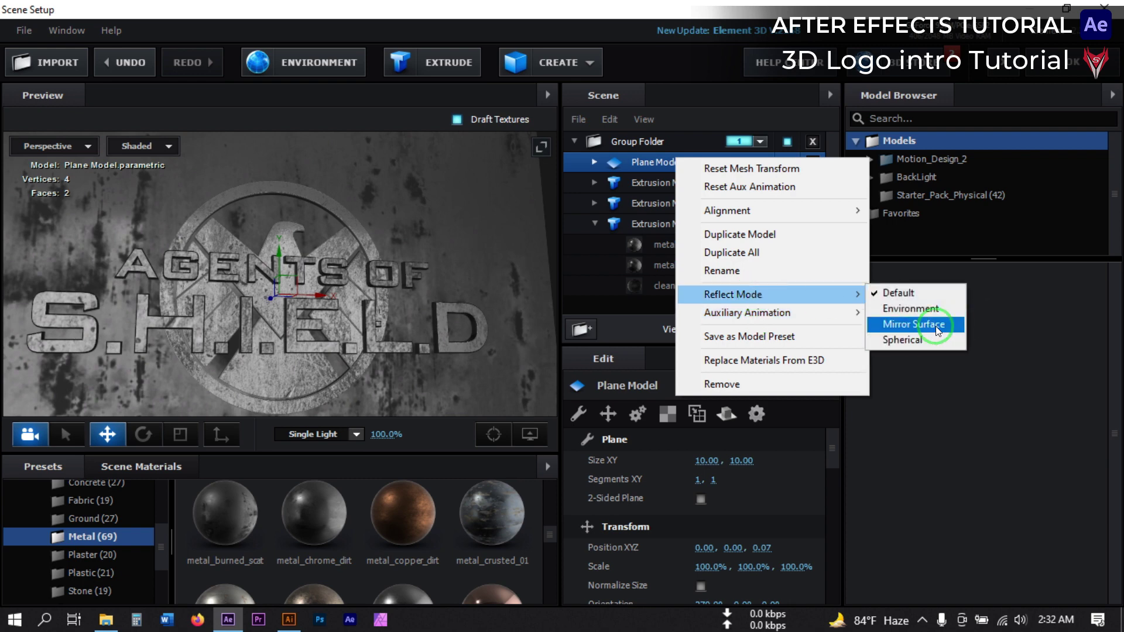
left_click(937, 325)
left_click_drag(432, 321, 419, 276)
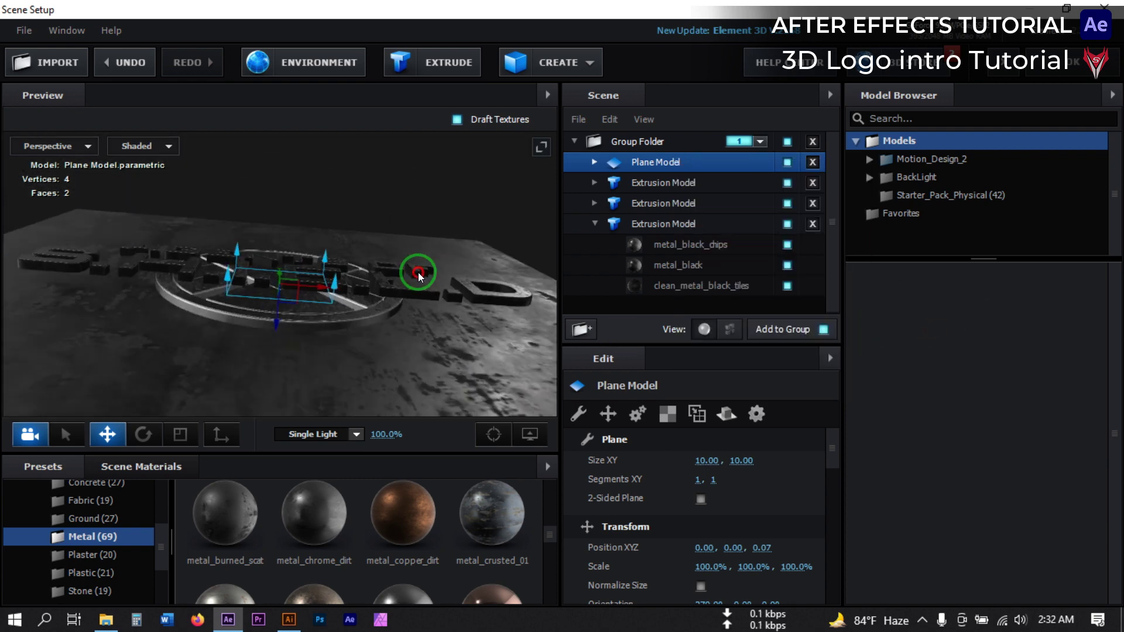
Step: Enable Matte Shadow in the advanced settings of the plane's metal_burned_scatterbox material
left_click(595, 224)
left_click(595, 163)
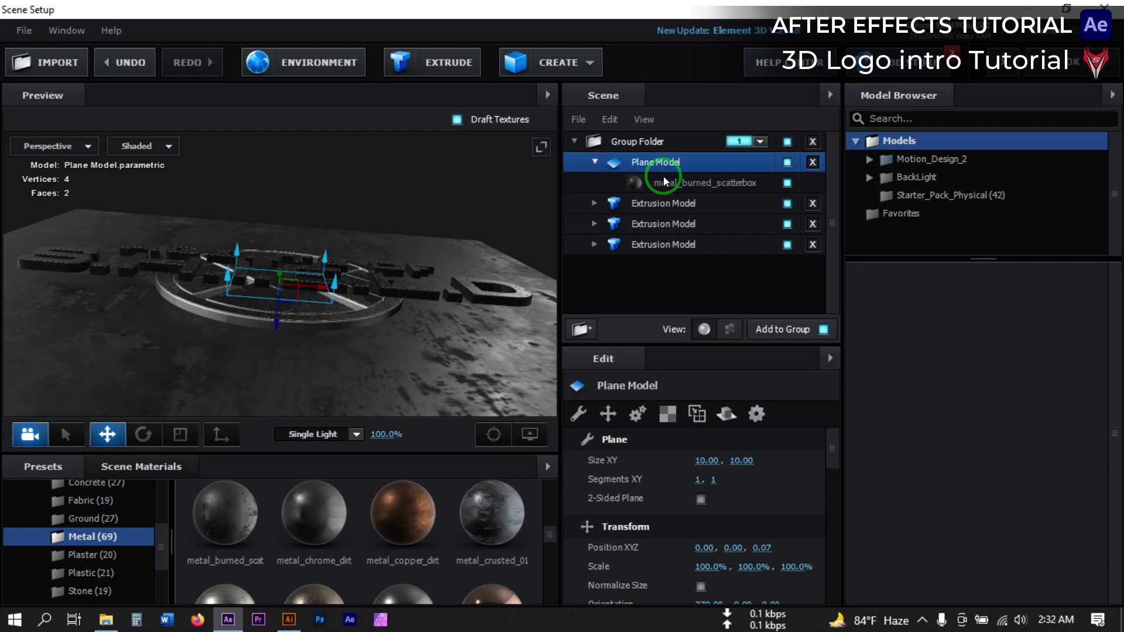
left_click(658, 182)
scroll(763, 532, "down", 10)
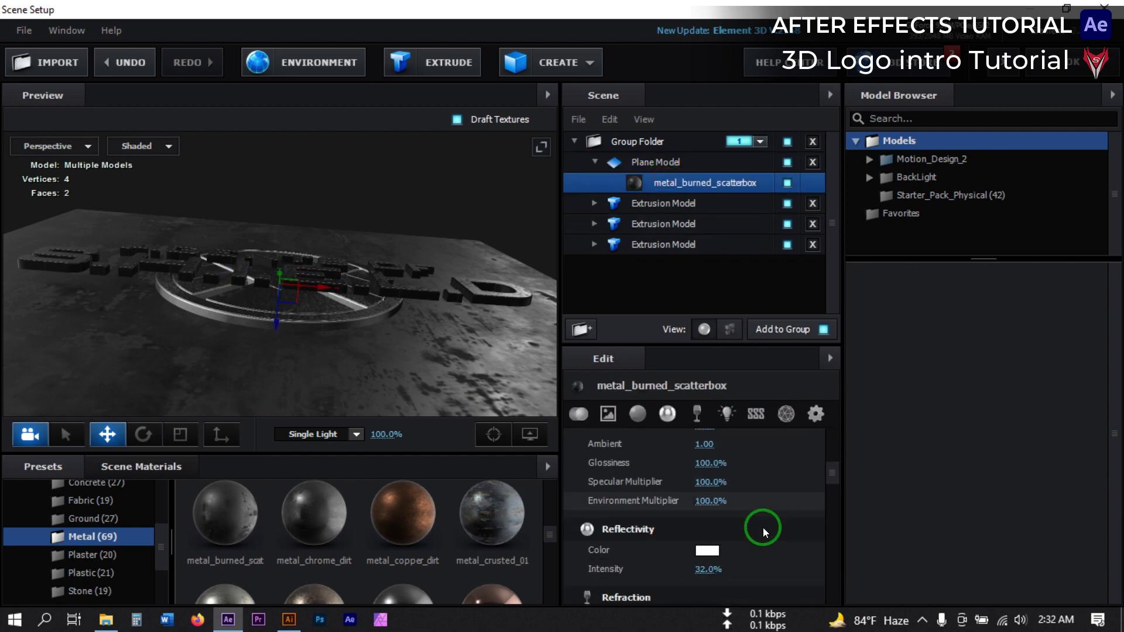
scroll(763, 536, "down", 12)
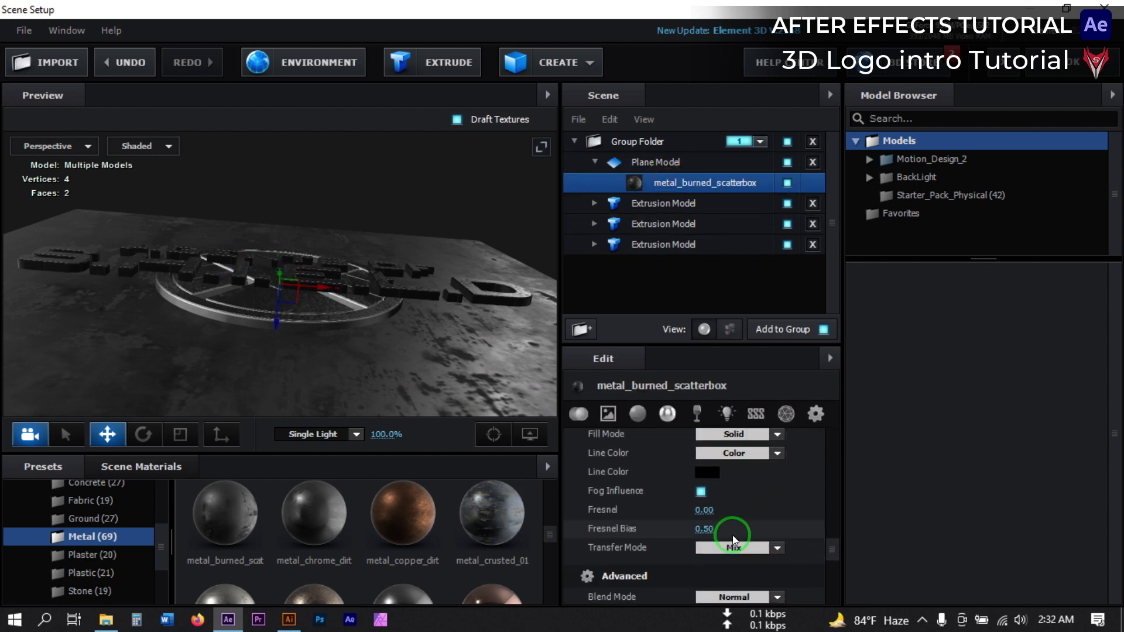
scroll(731, 538, "down", 3)
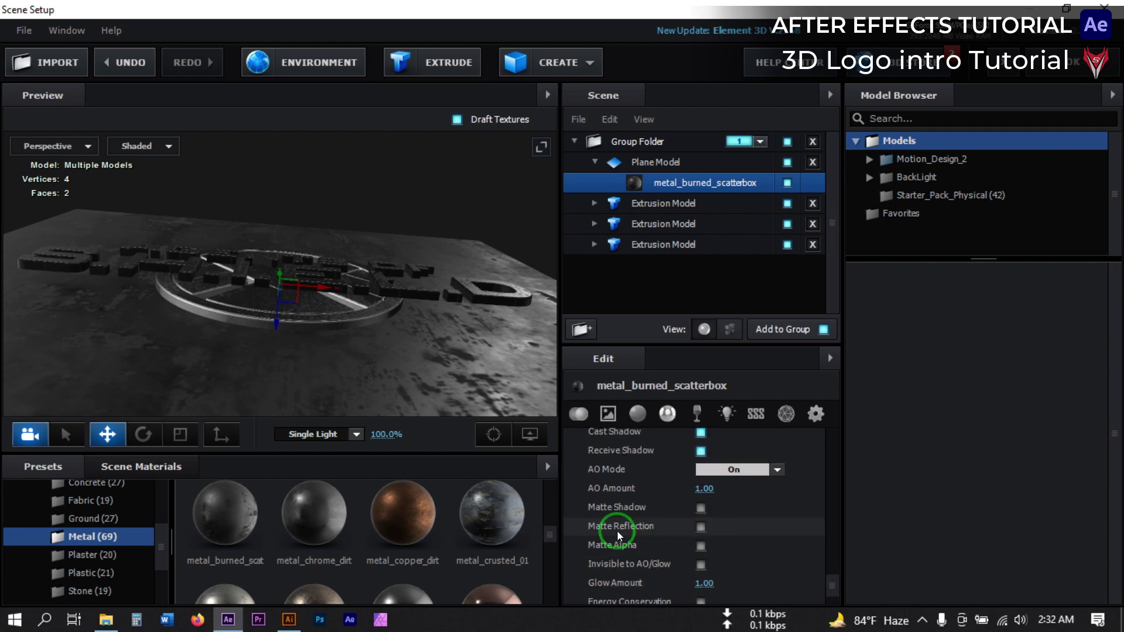
left_click(700, 509)
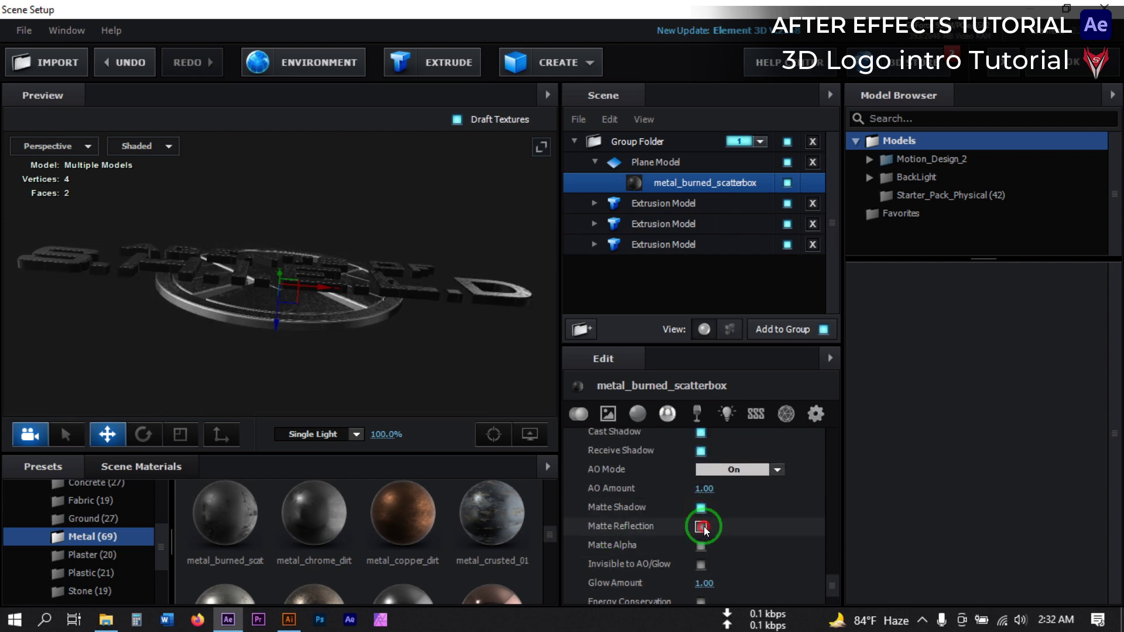
Step: Enable Matte Reflection on the plane's metal_burned_scatterbox material and set the preview lighting to Dark after trying 360
left_click(700, 527)
left_click_drag(394, 326, 376, 344)
left_click(356, 434)
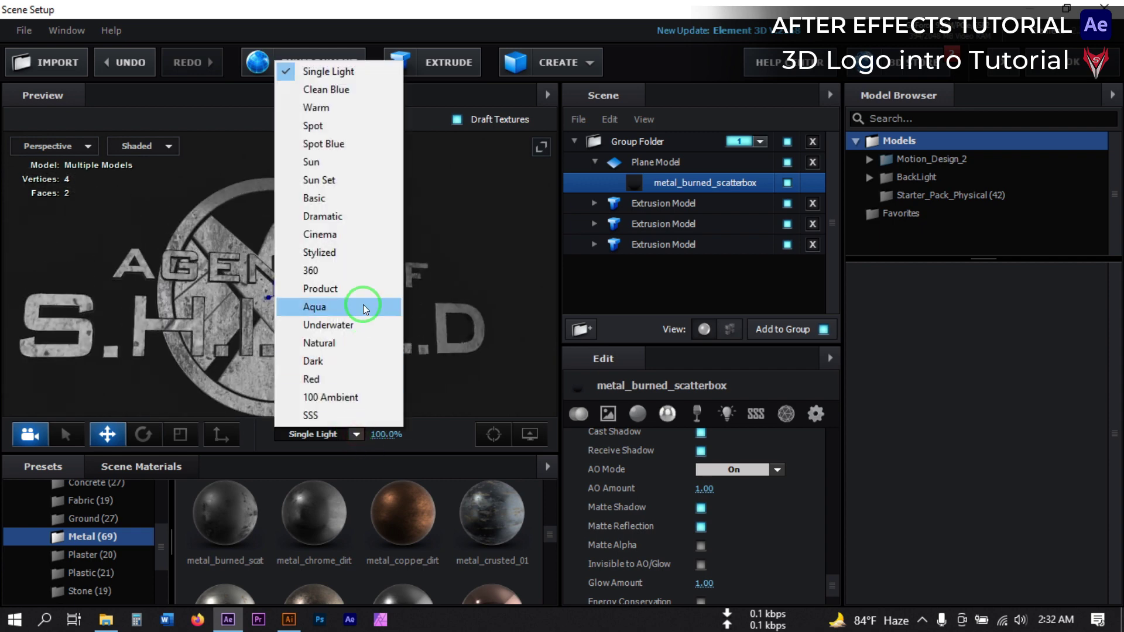
left_click(351, 270)
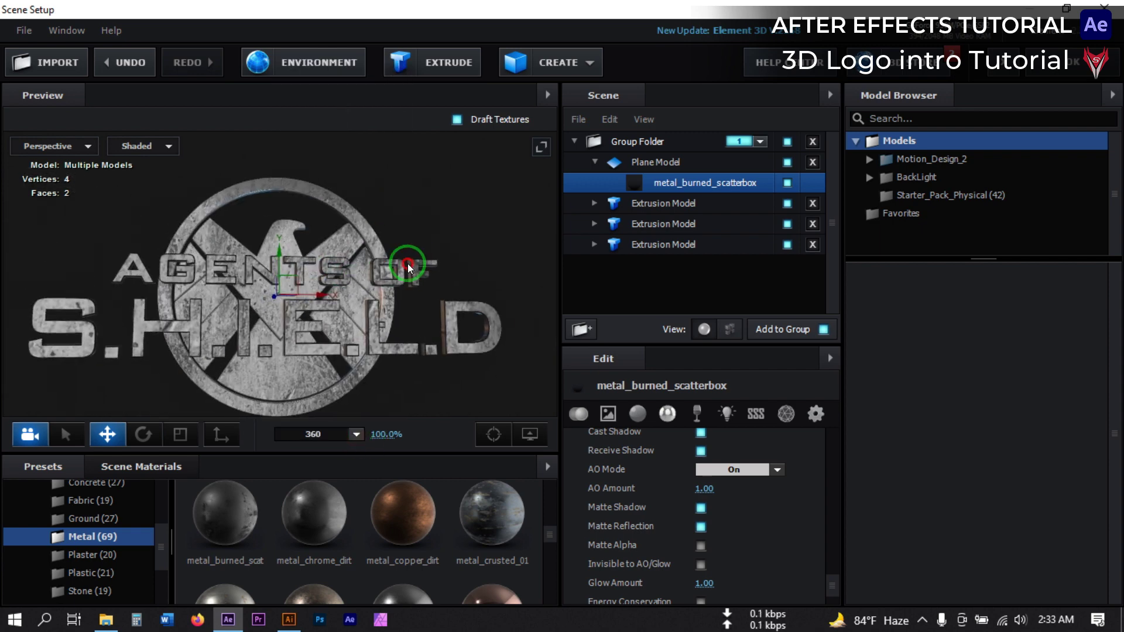
left_click(356, 434)
left_click(359, 381)
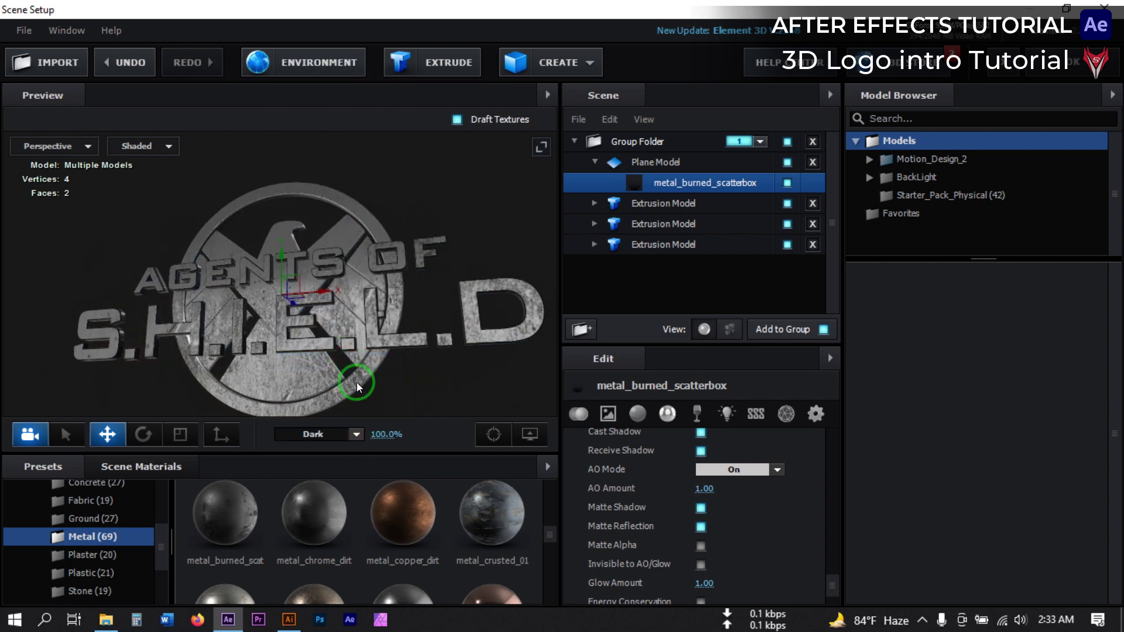
left_click(1016, 85)
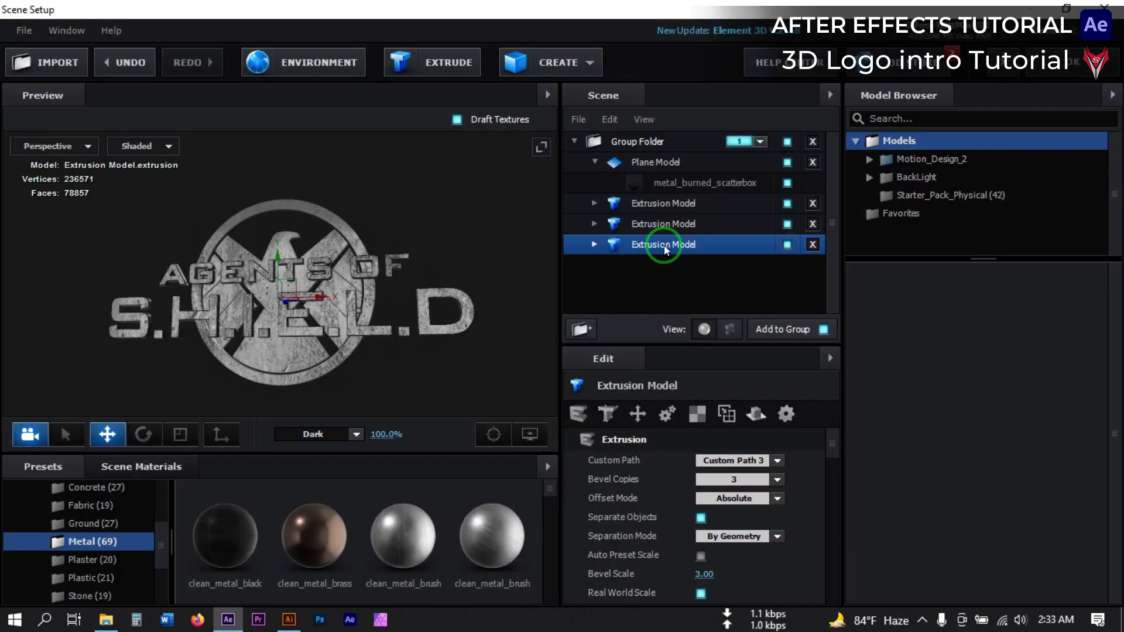
Step: Rename the lettering's extrusion model, built from Custom Path 3, as text and apply the scene
right_click(664, 245)
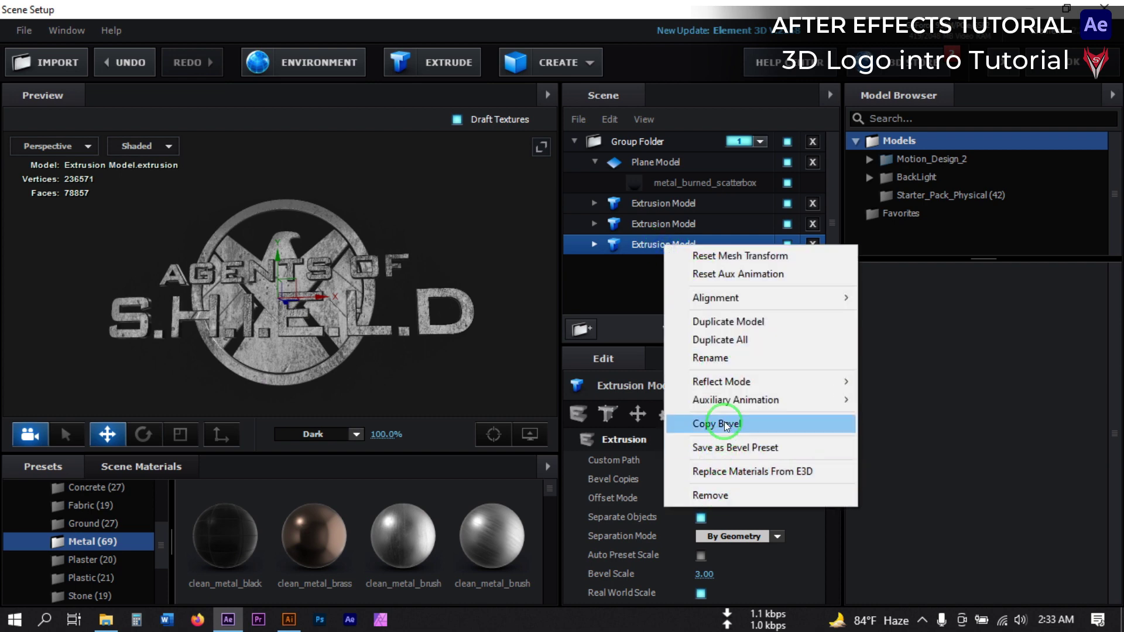
left_click(725, 356)
type("text")
key("Return")
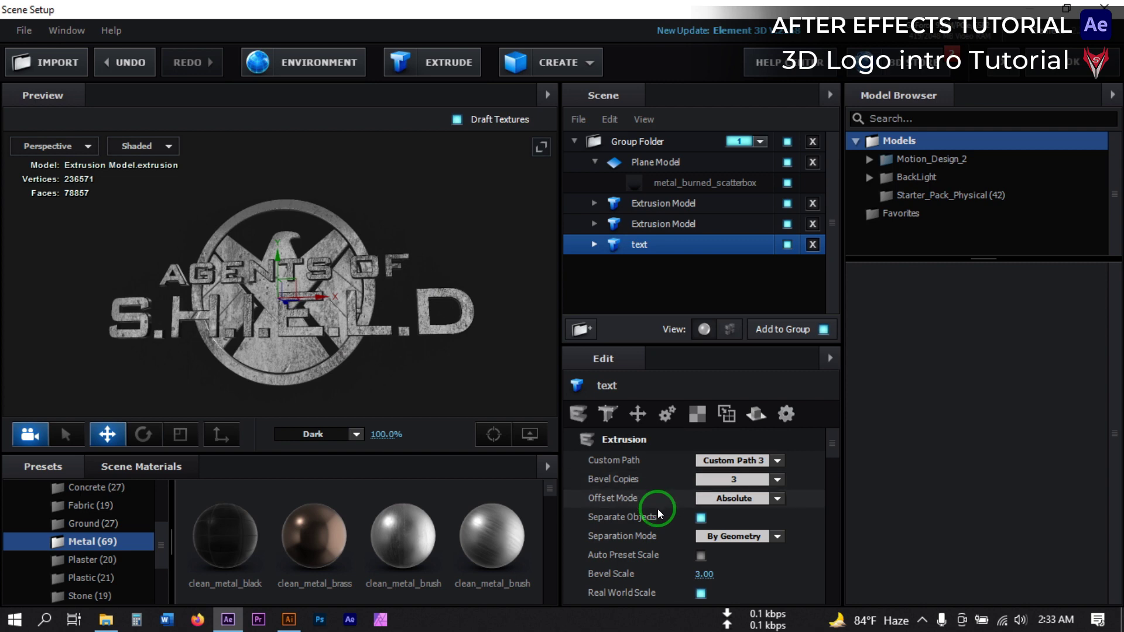
scroll(658, 527, "down", 5)
left_click_drag(657, 534, 388, 331)
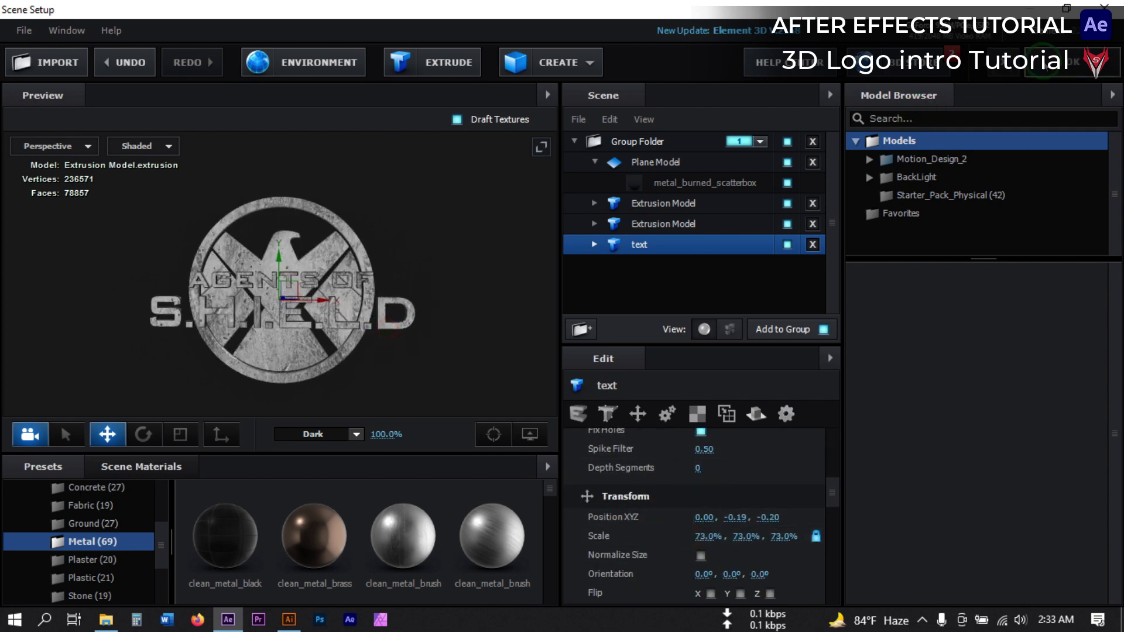
left_click(1066, 62)
Step: Add a new camera layer named Camera 1 with the 24mm preset to the main composition
right_click(160, 553)
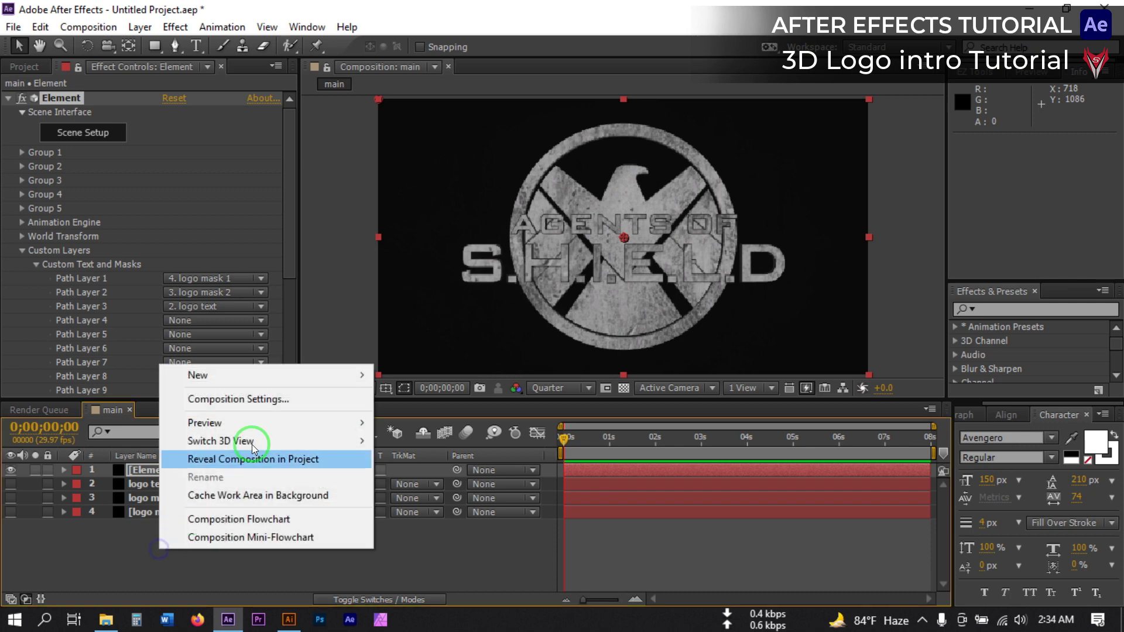
mouse_move(251, 374)
left_click(434, 455)
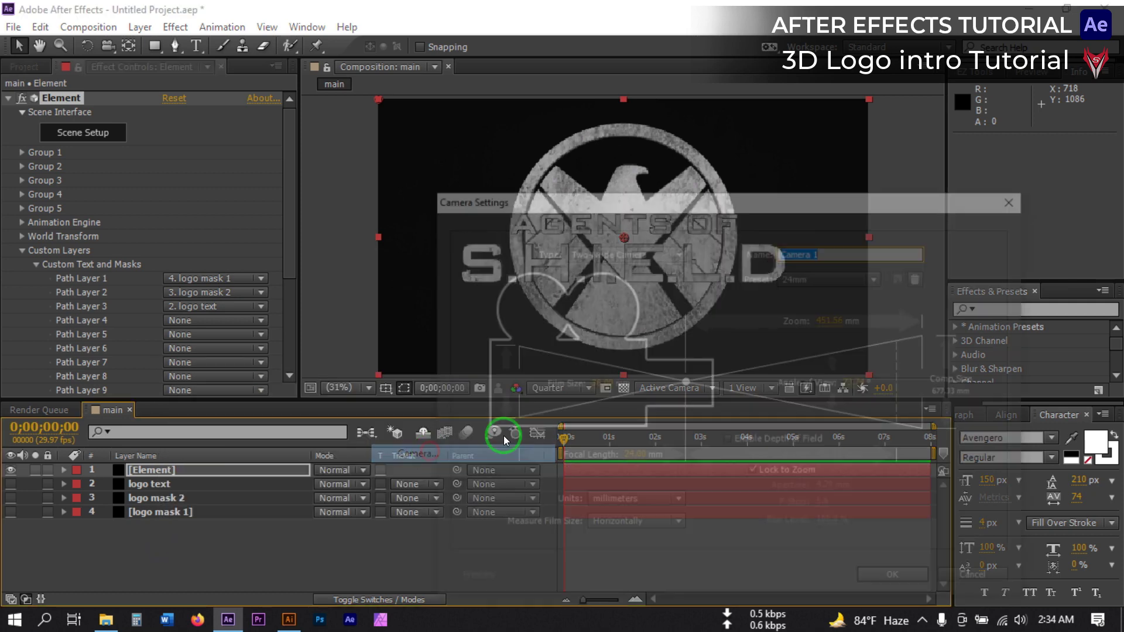
left_click(894, 590)
Step: Pull the camera back to about Z -1647.5, showing the proportional grid for framing and hiding it when done
left_click(385, 388)
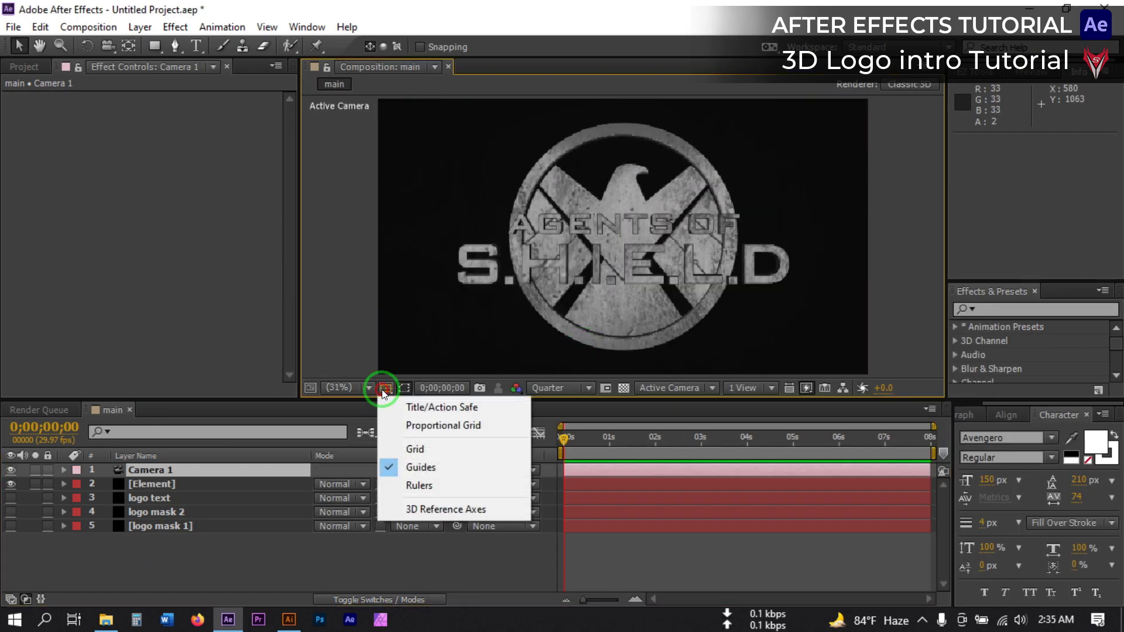
left_click(447, 427)
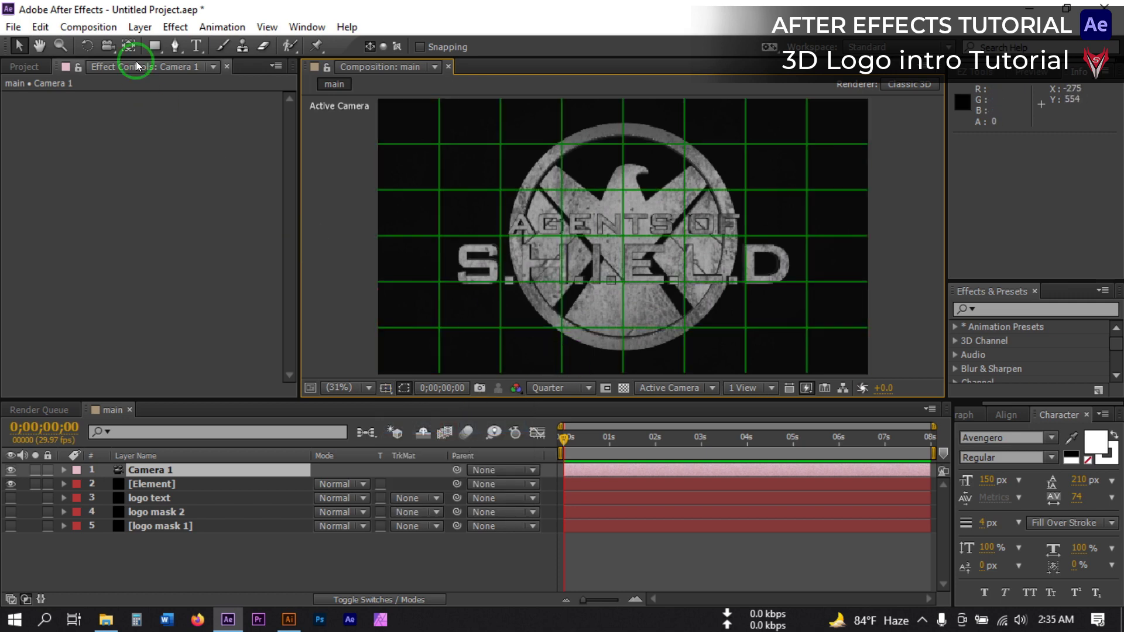
left_click_drag(108, 46, 150, 99)
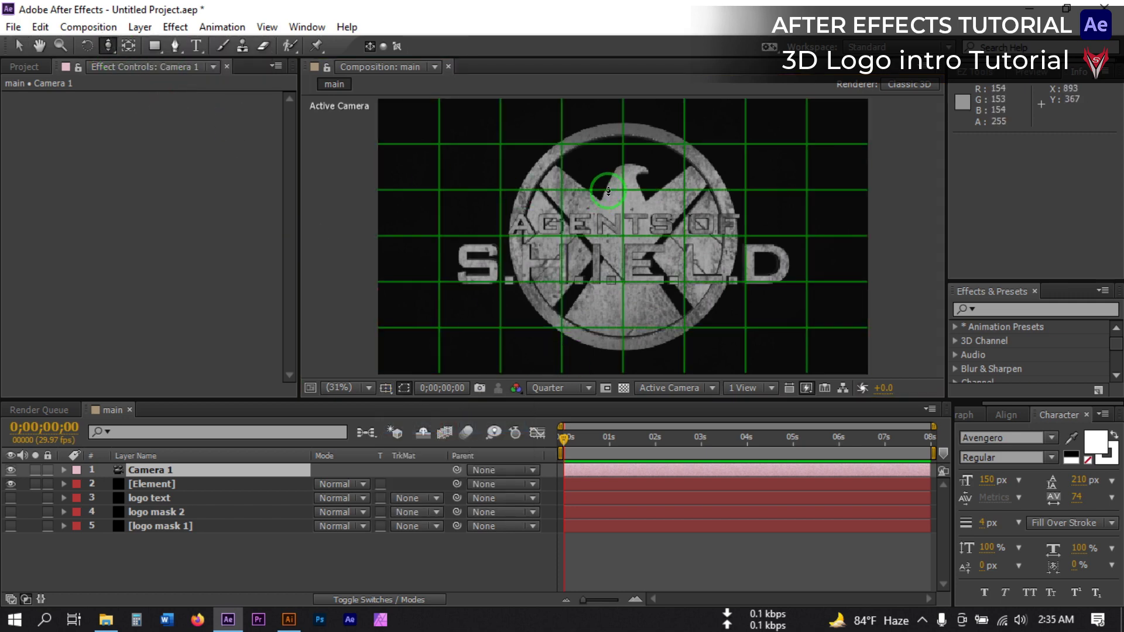
left_click_drag(608, 178, 599, 219)
left_click(385, 399)
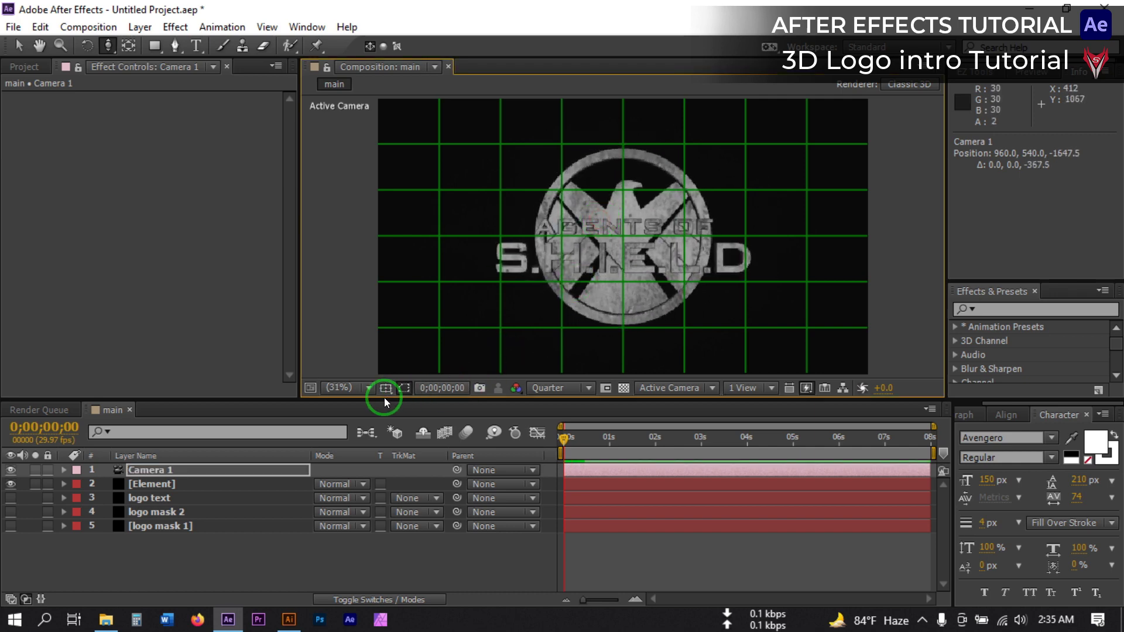
left_click(431, 425)
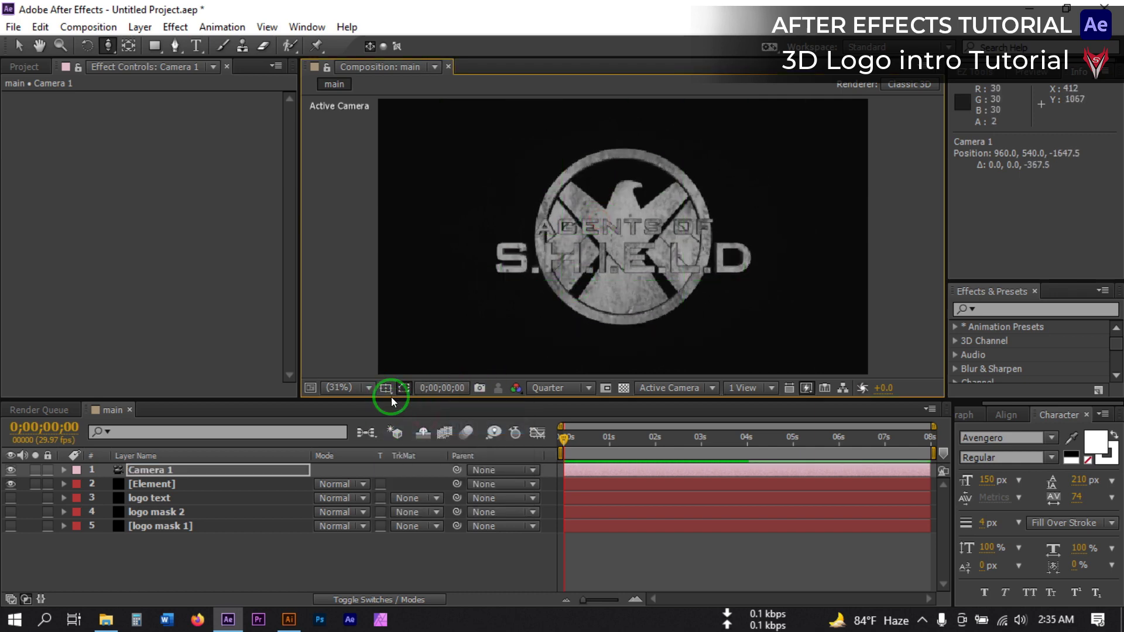
left_click(558, 301)
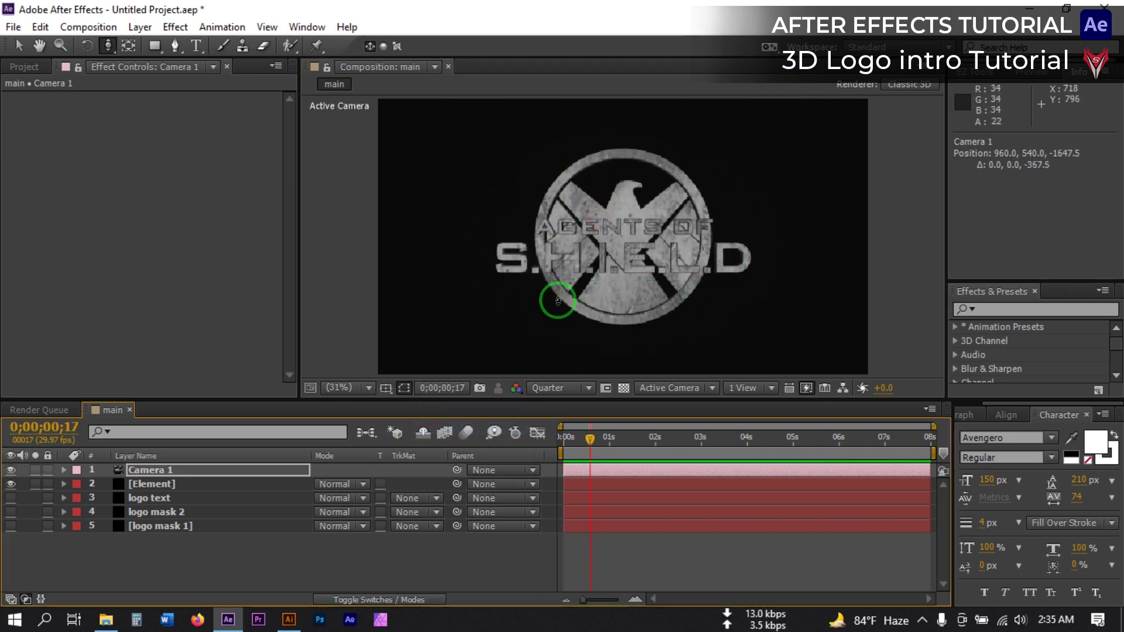
Step: Expand the Aux Channels of Group 1 in the Element layer's effect settings
left_click(156, 486)
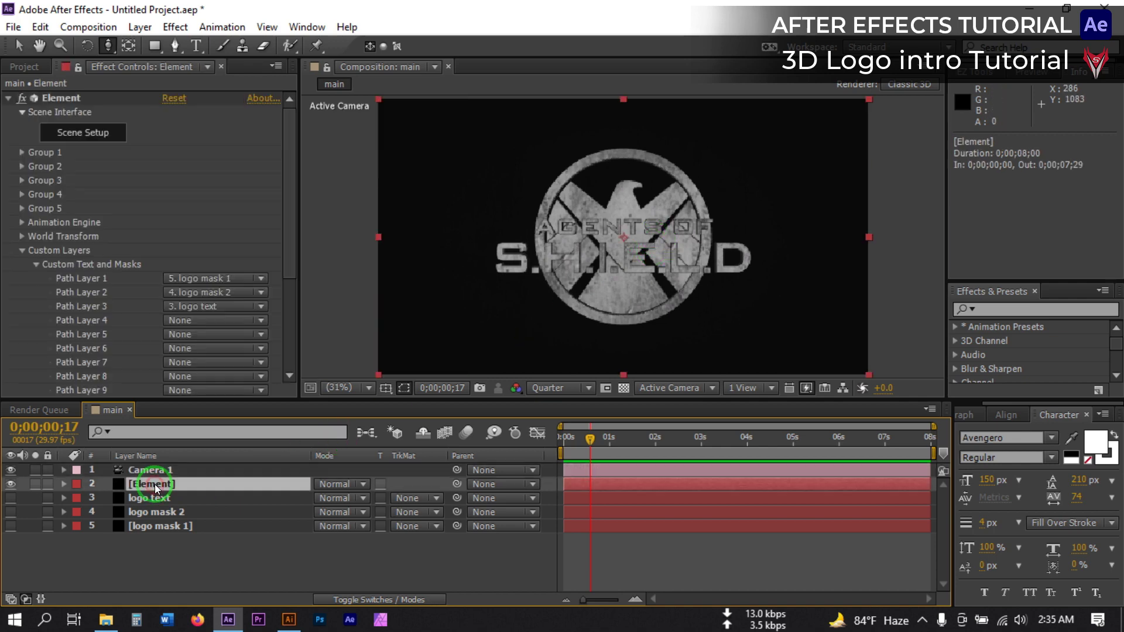
left_click(21, 251)
left_click(22, 153)
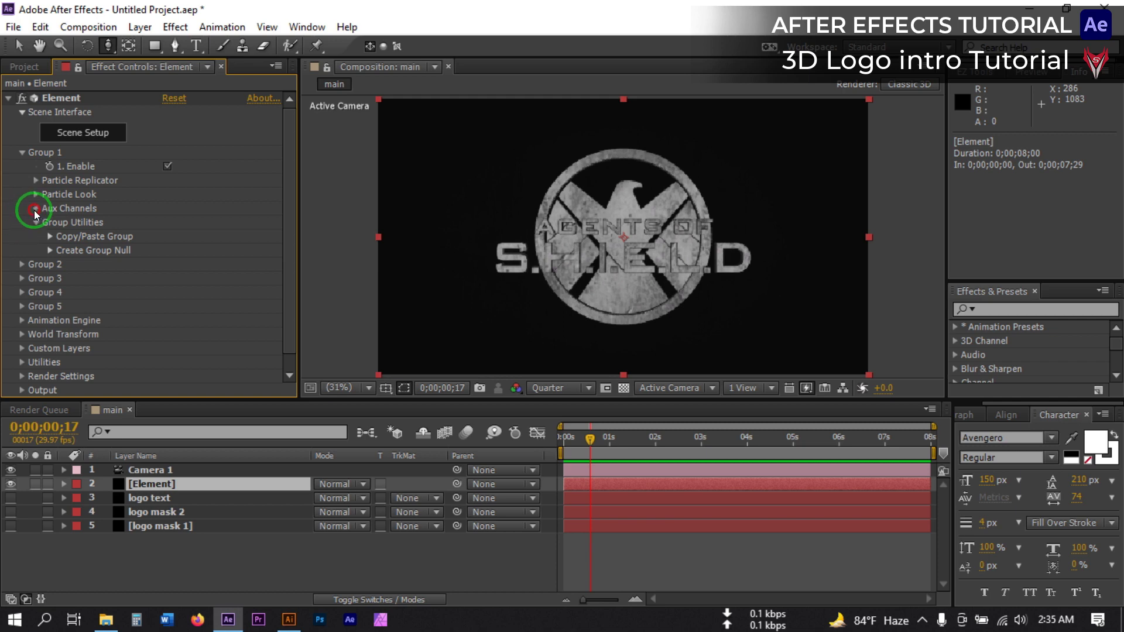
left_click(35, 210)
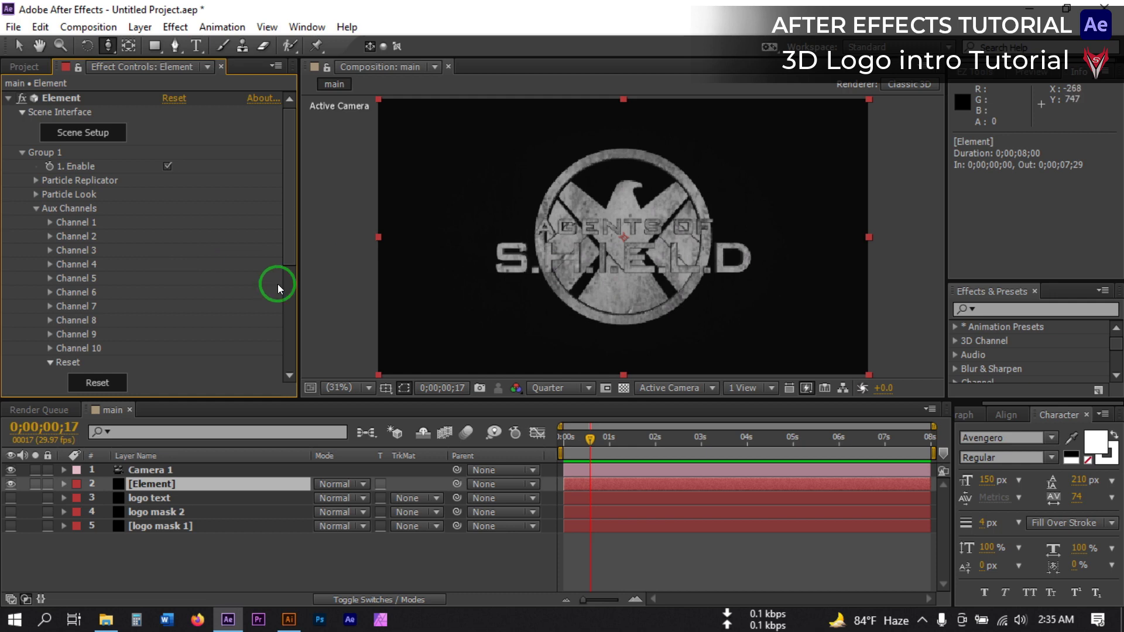
Step: Reopen the scene setup and assign the first extrusion model to auxiliary animation Channel 1
left_click(76, 131)
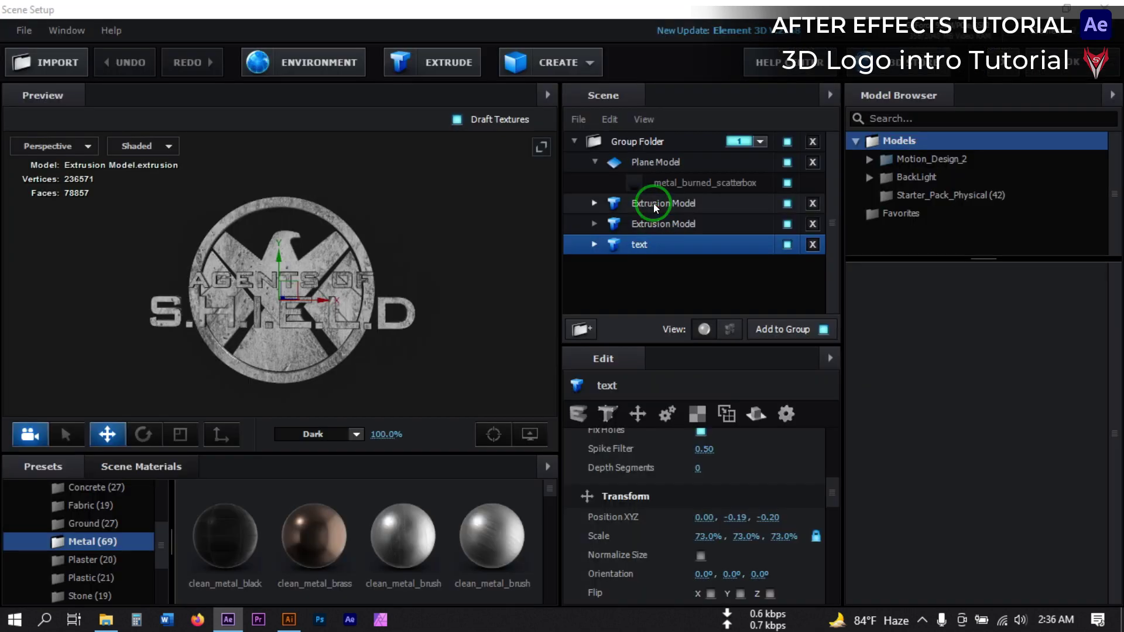
left_click(662, 203)
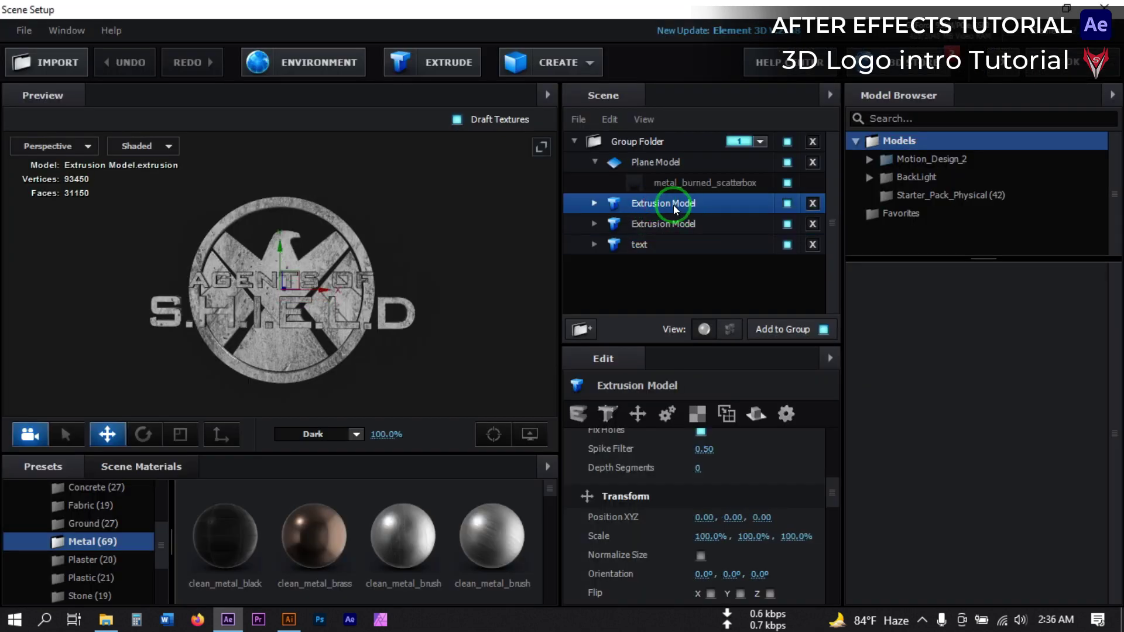
right_click(669, 203)
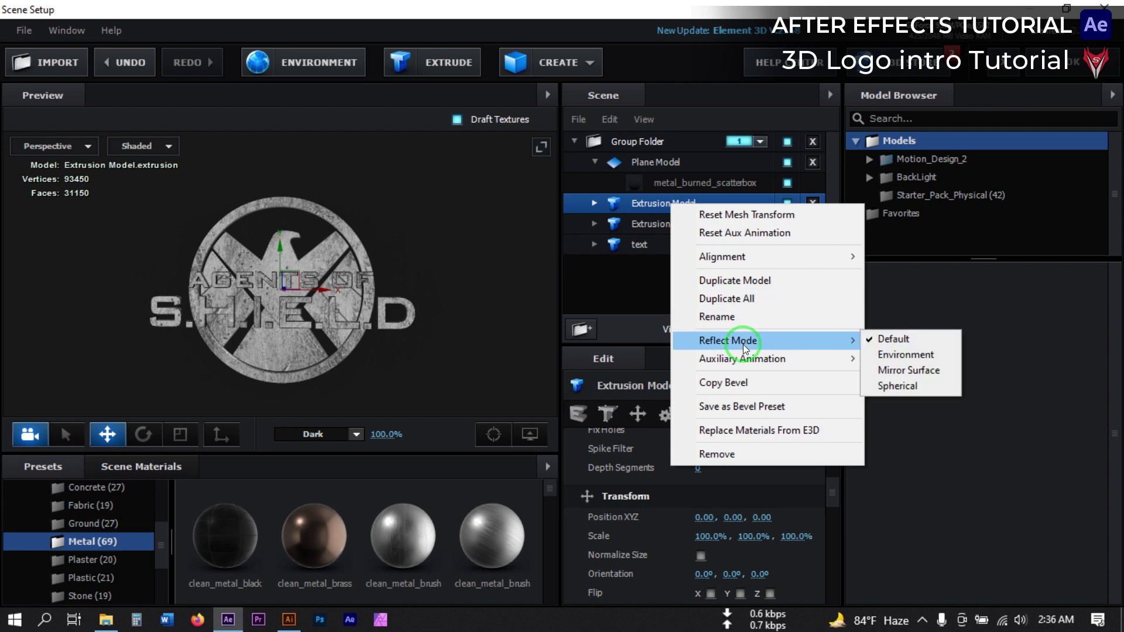
mouse_move(745, 361)
left_click(914, 378)
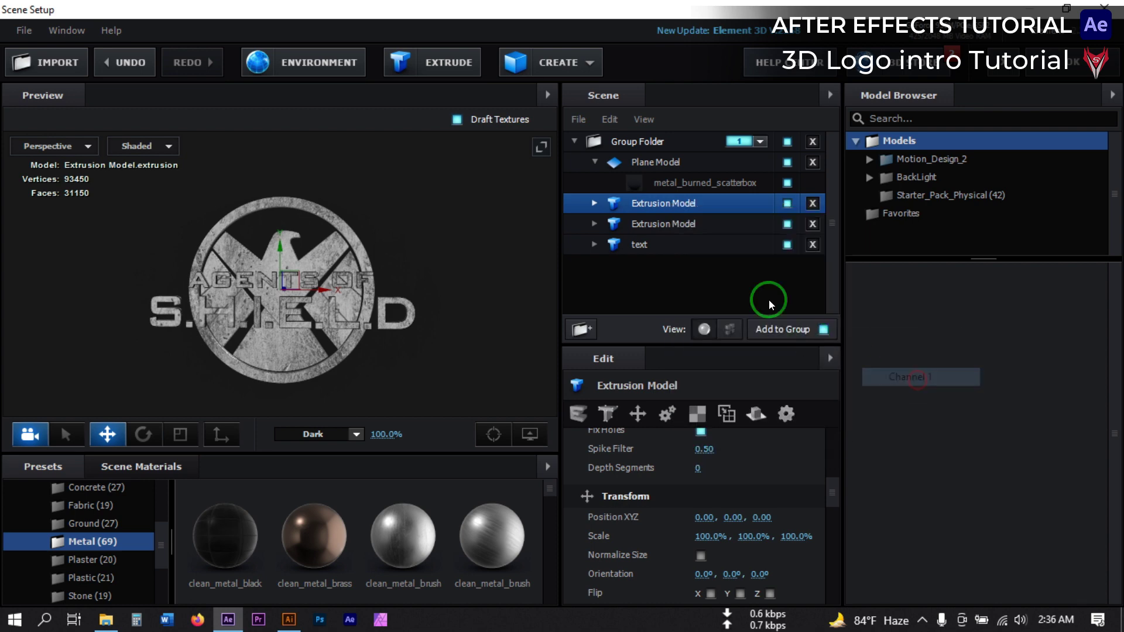
Step: Assign the second extrusion model to auxiliary animation Channel 2
left_click(677, 228)
right_click(677, 229)
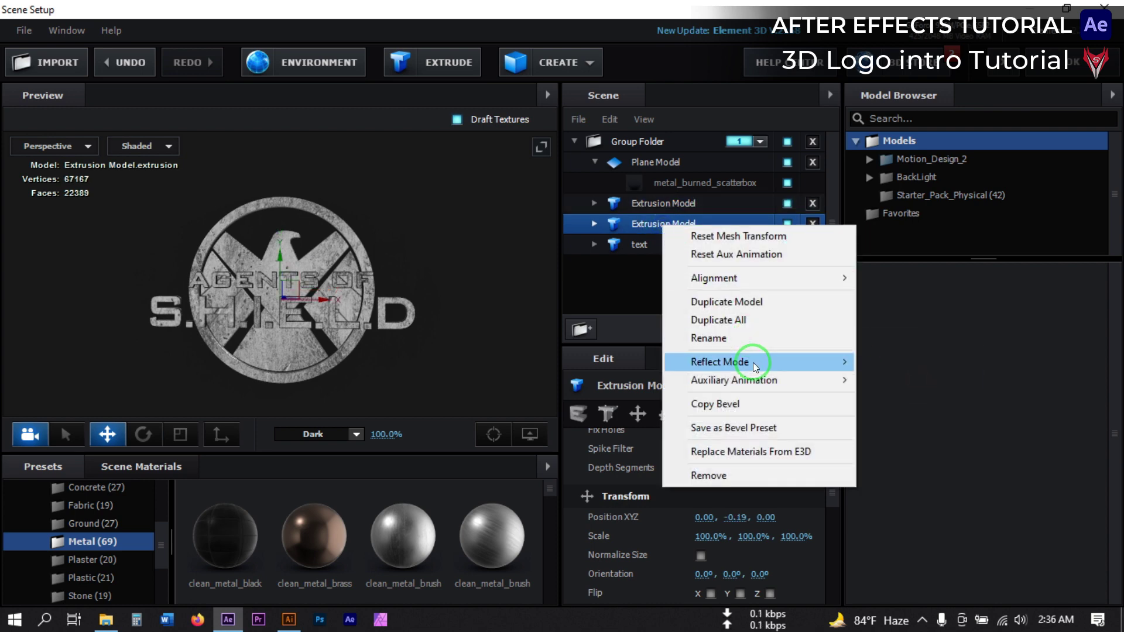
mouse_move(767, 385)
left_click(878, 417)
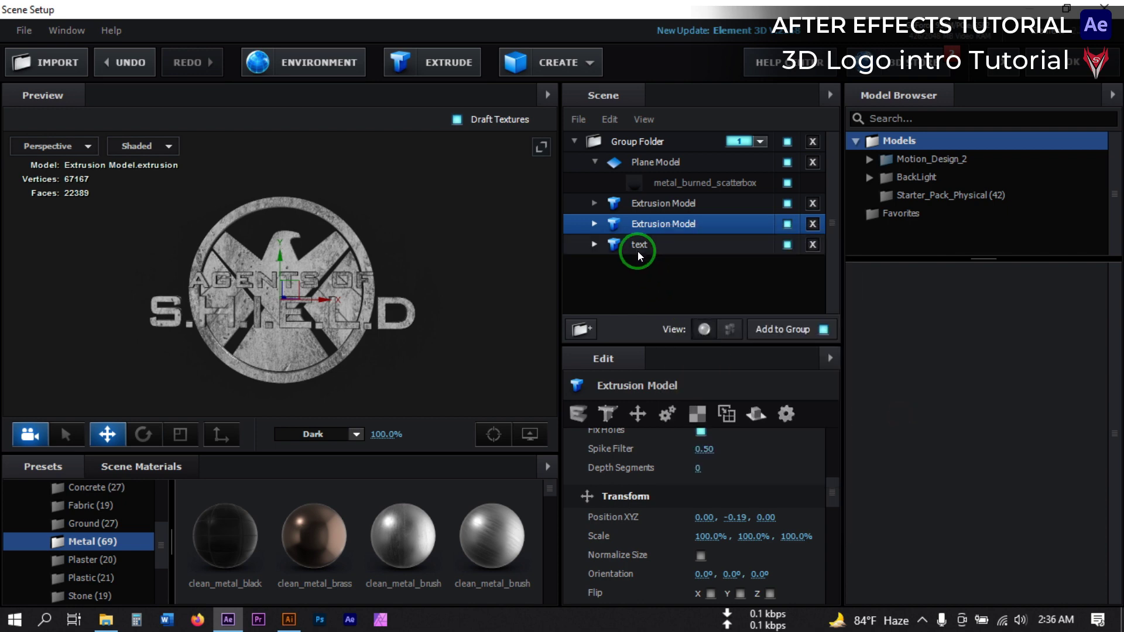
Step: Assign the text model to auxiliary animation Channel 3 and apply the scene
left_click(637, 250)
right_click(637, 251)
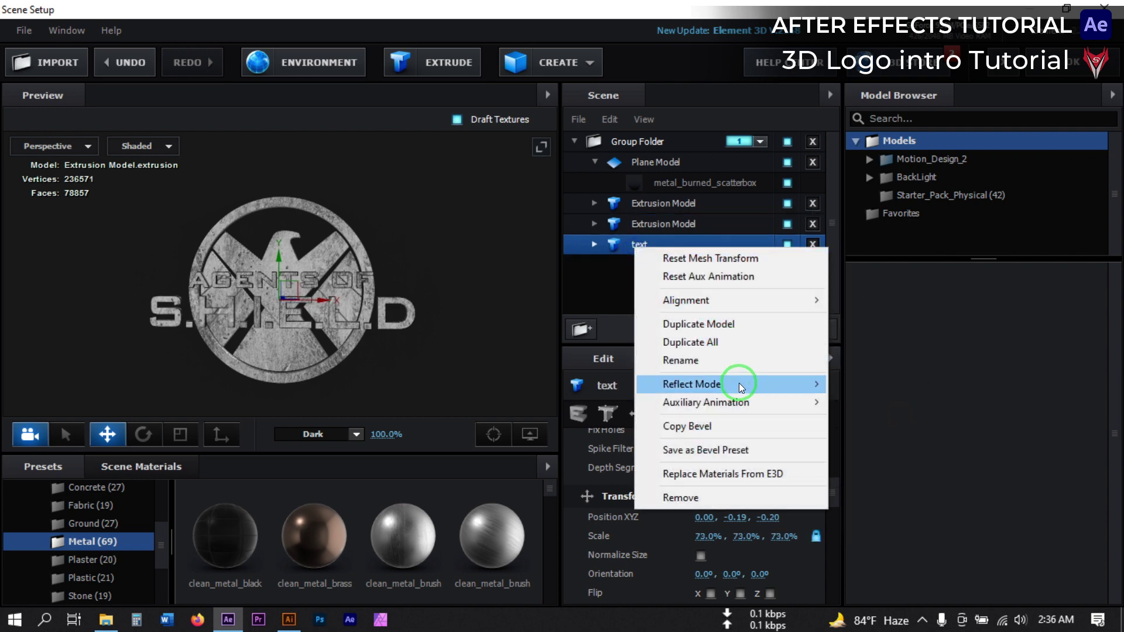
mouse_move(740, 403)
left_click(873, 458)
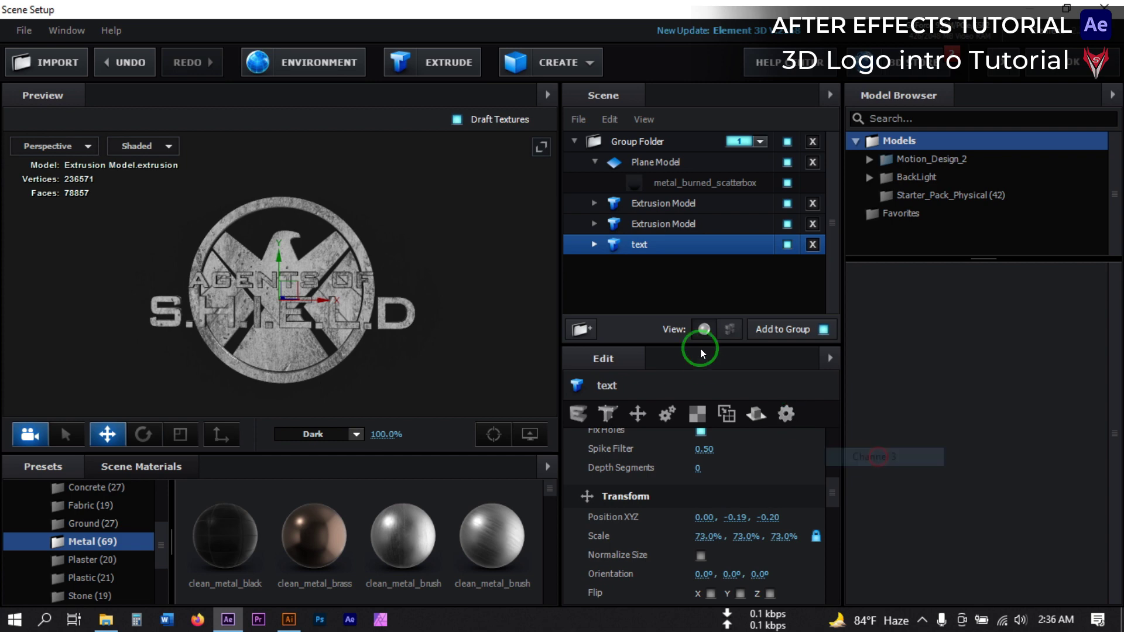
left_click(1057, 75)
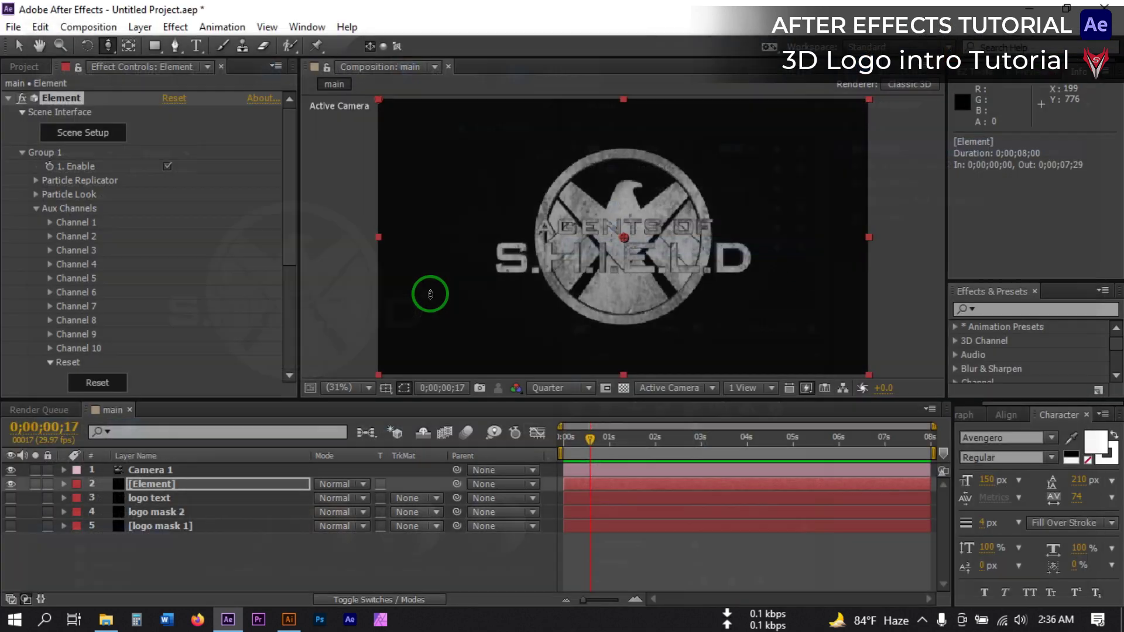
Step: Expand the position properties of Channel 1 in Group 1's Aux Channels
left_click(49, 225)
left_click(66, 236)
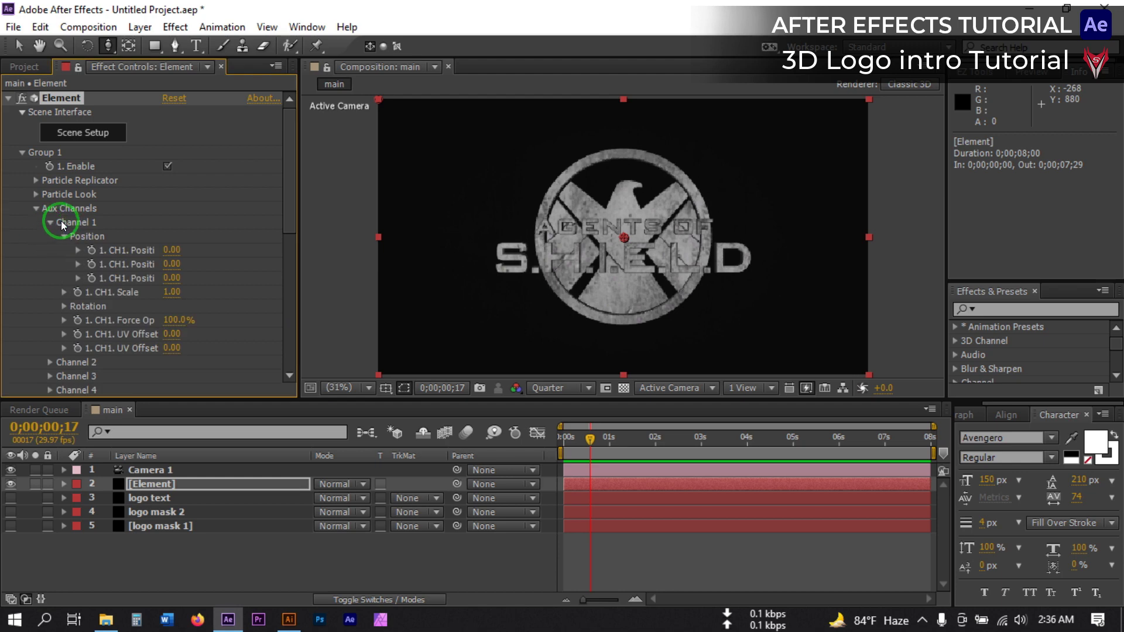
Step: Try shifting Channel 1's Z position and undo the change
left_click(181, 287)
left_click_drag(171, 284, 55, 276)
left_click_drag(169, 299, 180, 291)
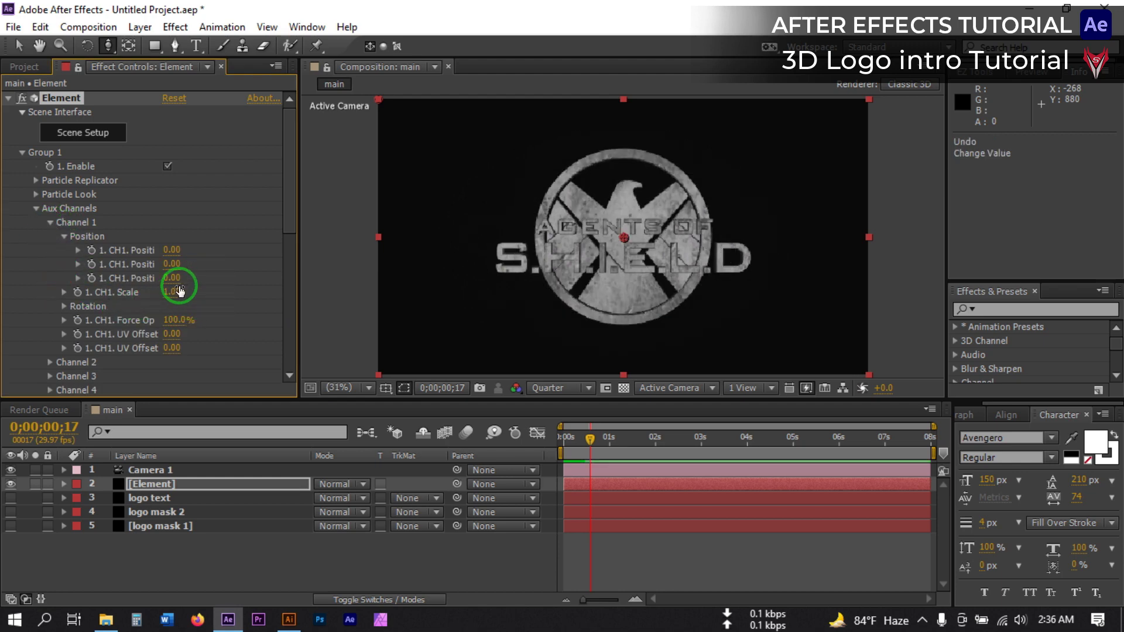
Step: Set Z position keyframes of 0.00 for Channels 1, 2 and 3 at 0;00;01;16
left_click(633, 448)
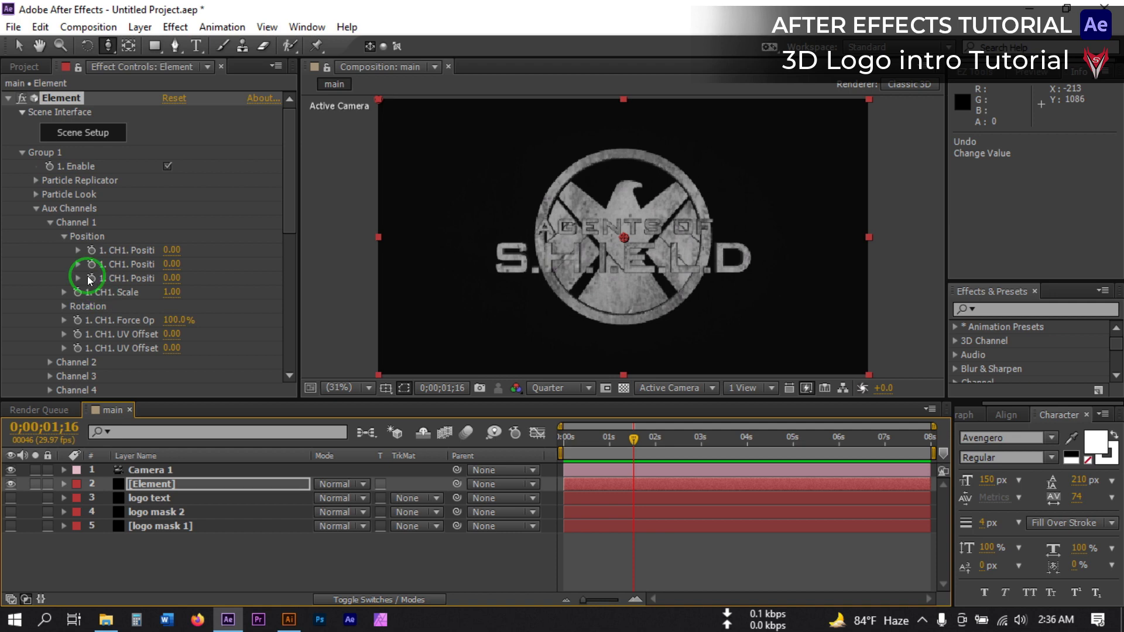
scroll(64, 317, "down", 3)
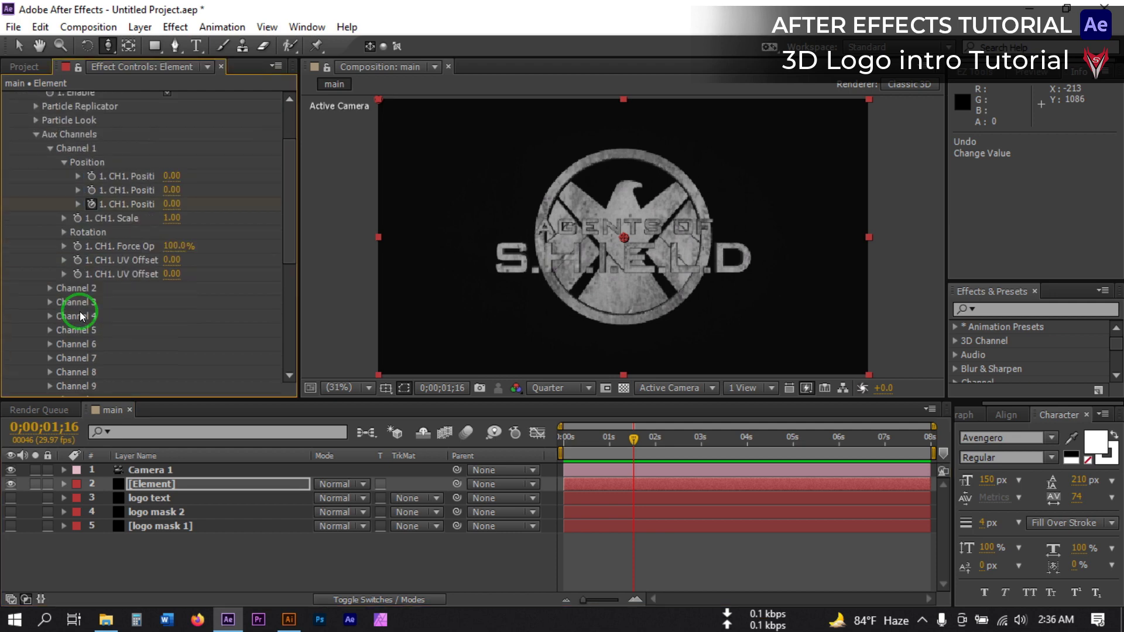
left_click(49, 251)
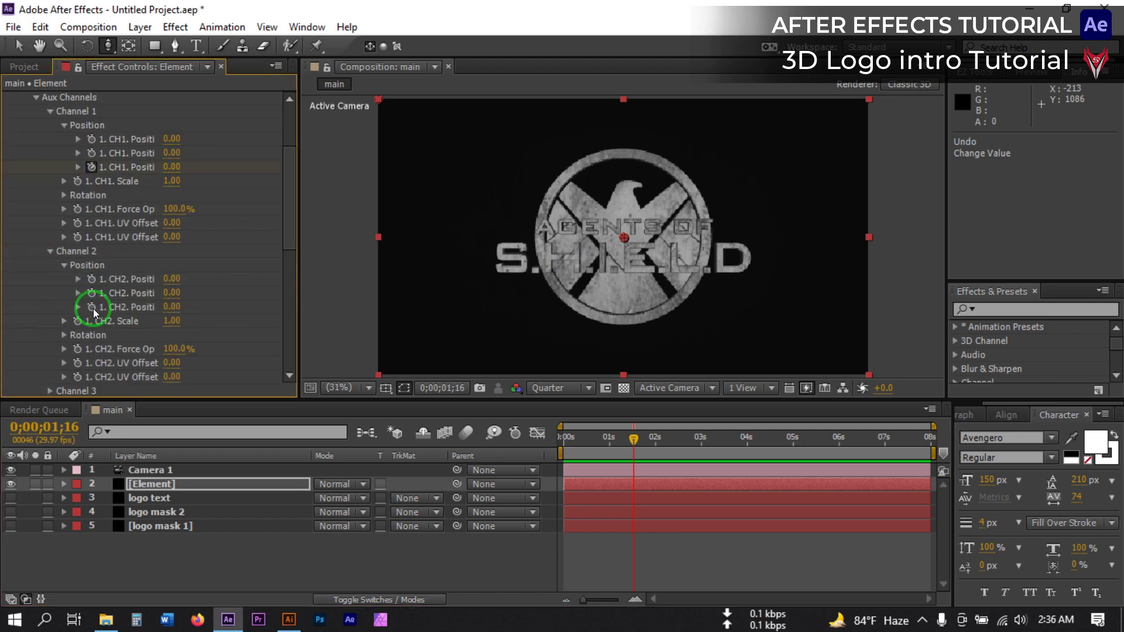
left_click(87, 308)
scroll(66, 337, "down", 4)
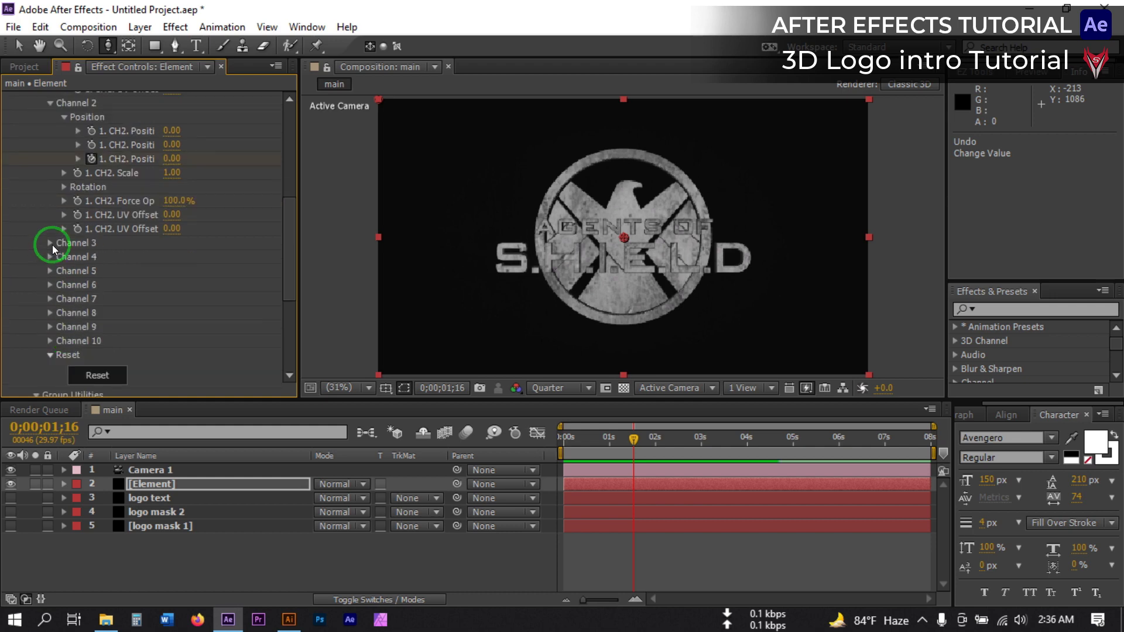
left_click(51, 244)
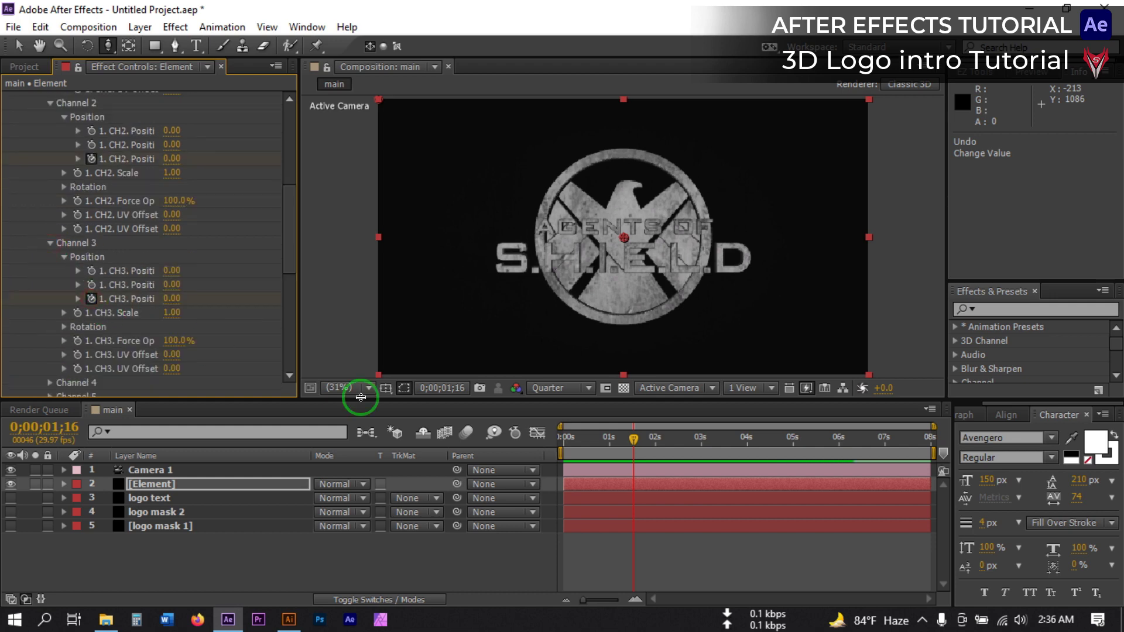
Step: At 0;00;00;06, set the Z positions of Channels 1, 2 and 3 to -6.54, -6.03 and -6.36
left_click_drag(633, 454, 572, 447)
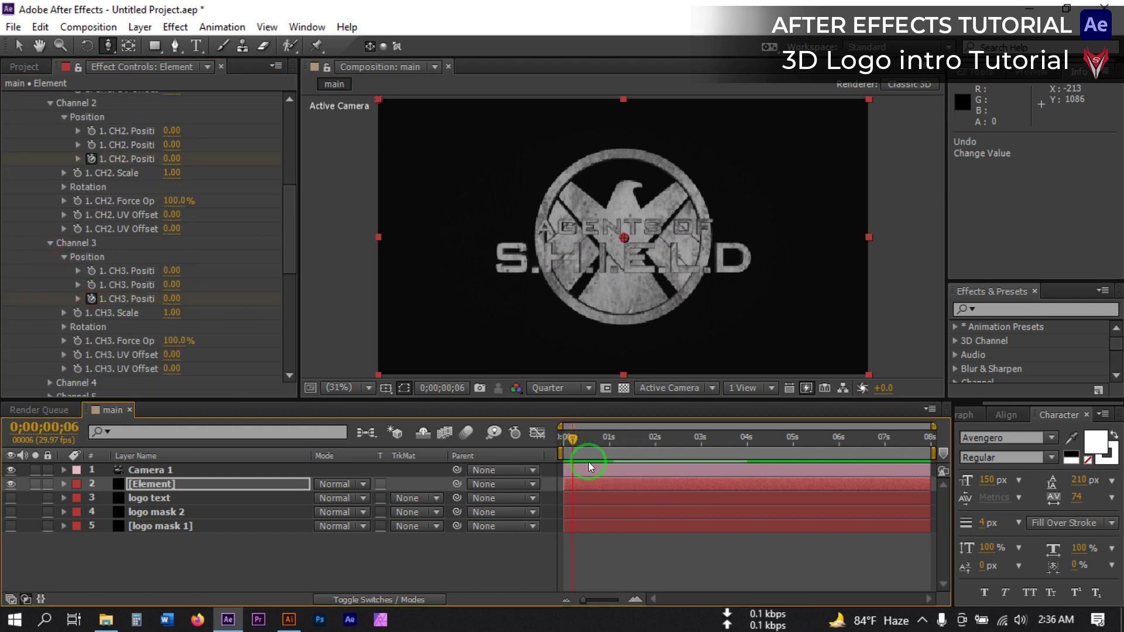
scroll(168, 276, "up", 3)
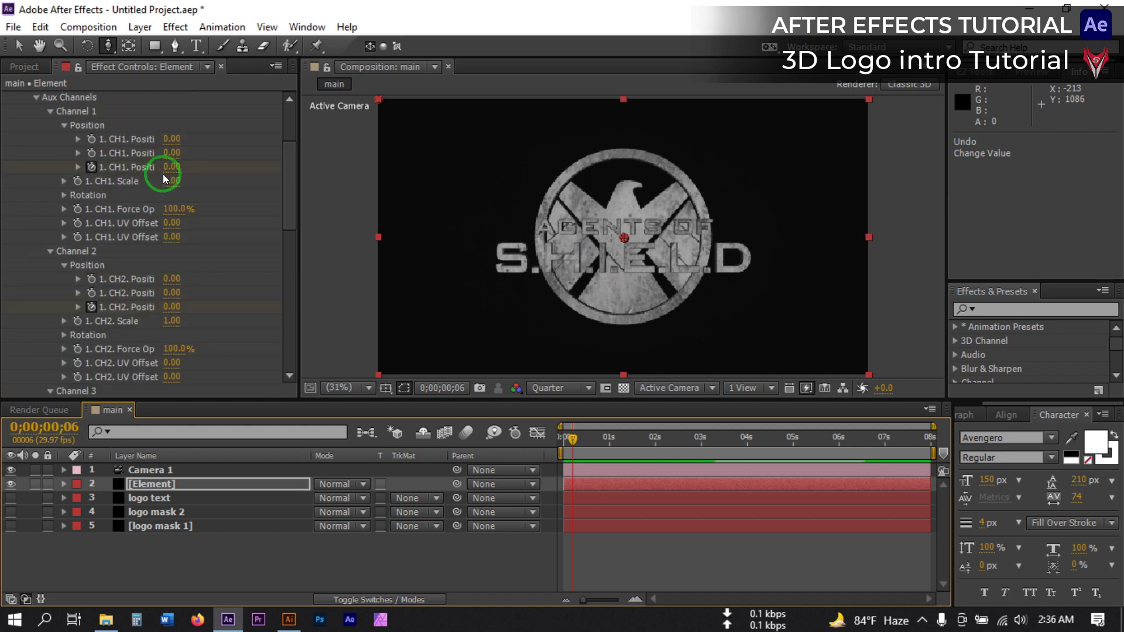
left_click_drag(83, 168, 131, 165)
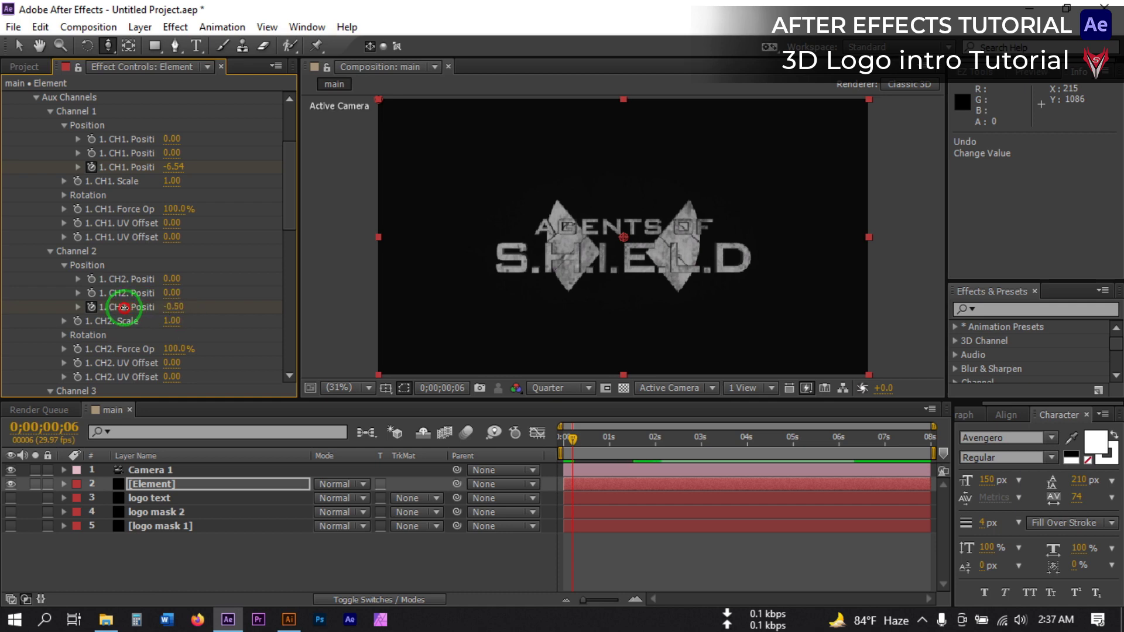
left_click_drag(124, 307, 35, 316)
scroll(100, 309, "down", 5)
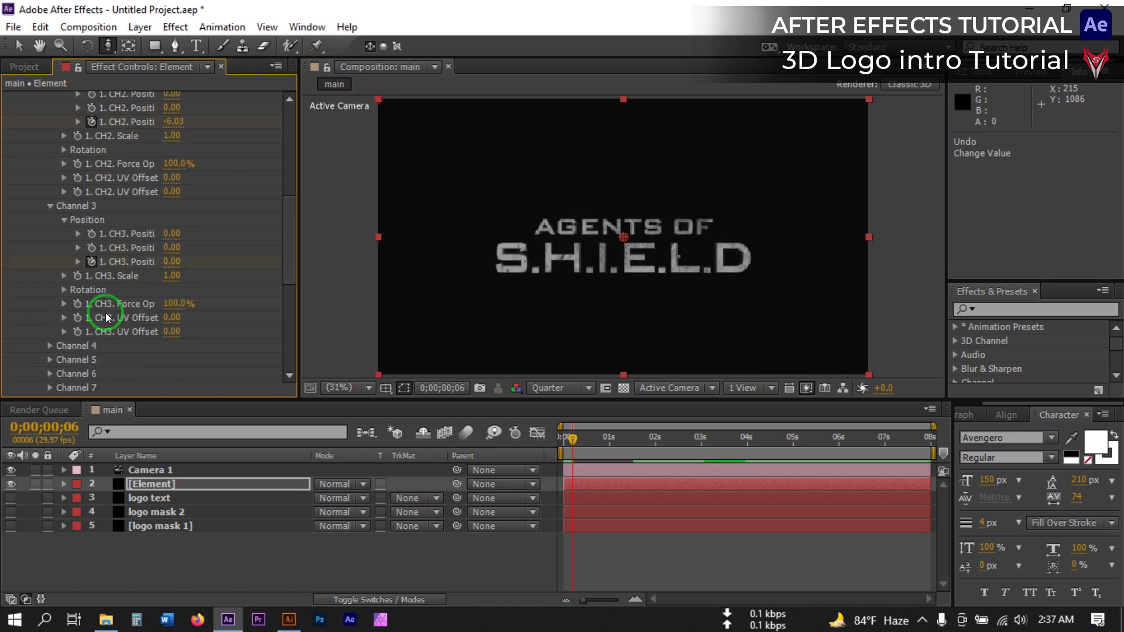
left_click_drag(137, 262, 95, 262)
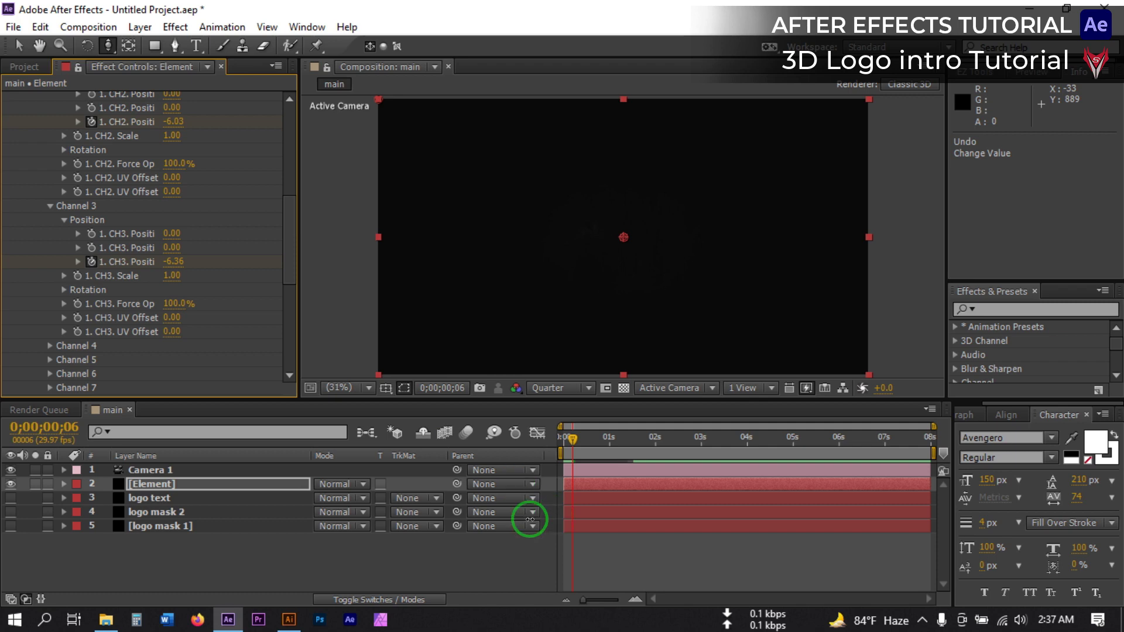
Step: Reveal the Element layer's keyframes and shift both Channel 1 Position Z keyframes slightly earlier, with the first near the composition start
left_click(167, 487)
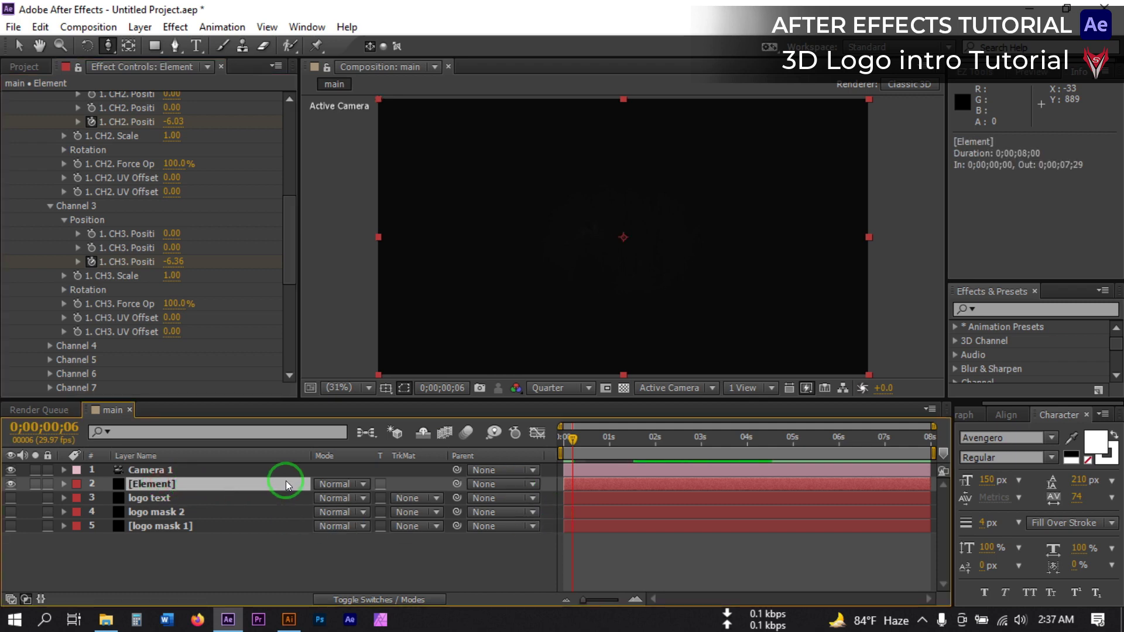
key("u")
left_click_drag(576, 441, 604, 446)
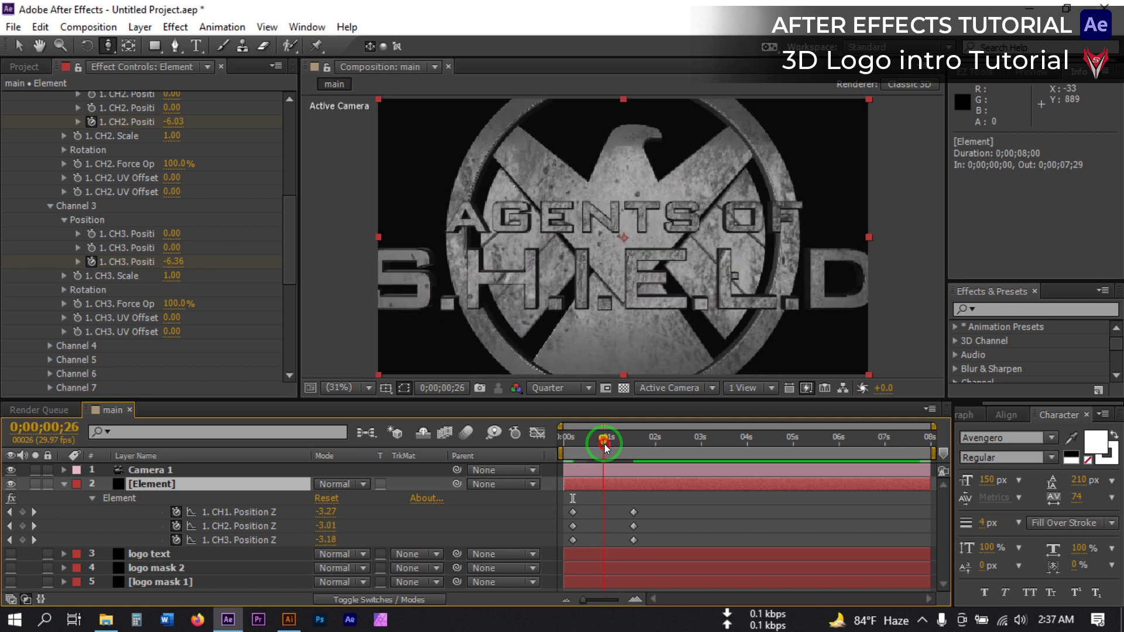
left_click_drag(670, 512, 566, 516)
left_click(660, 512)
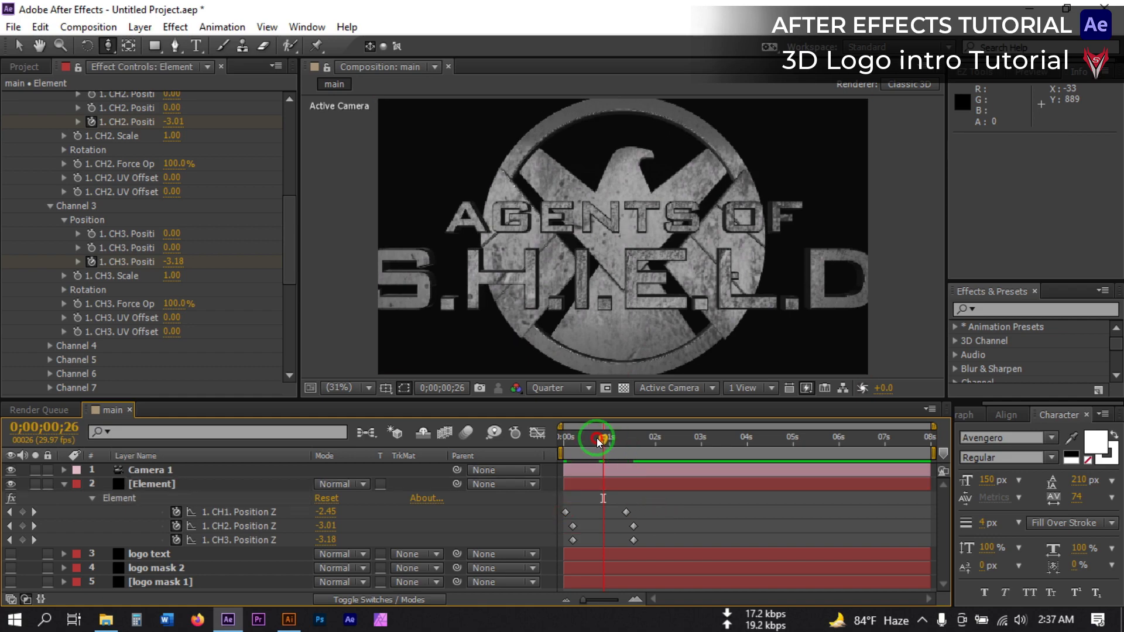
Step: Stagger the Channel 2 and 3 Position Z keyframes: end keyframes slightly earlier, about 0;00;01;12, and start keyframes progressively after Channel 1's
left_click_drag(596, 438, 621, 454)
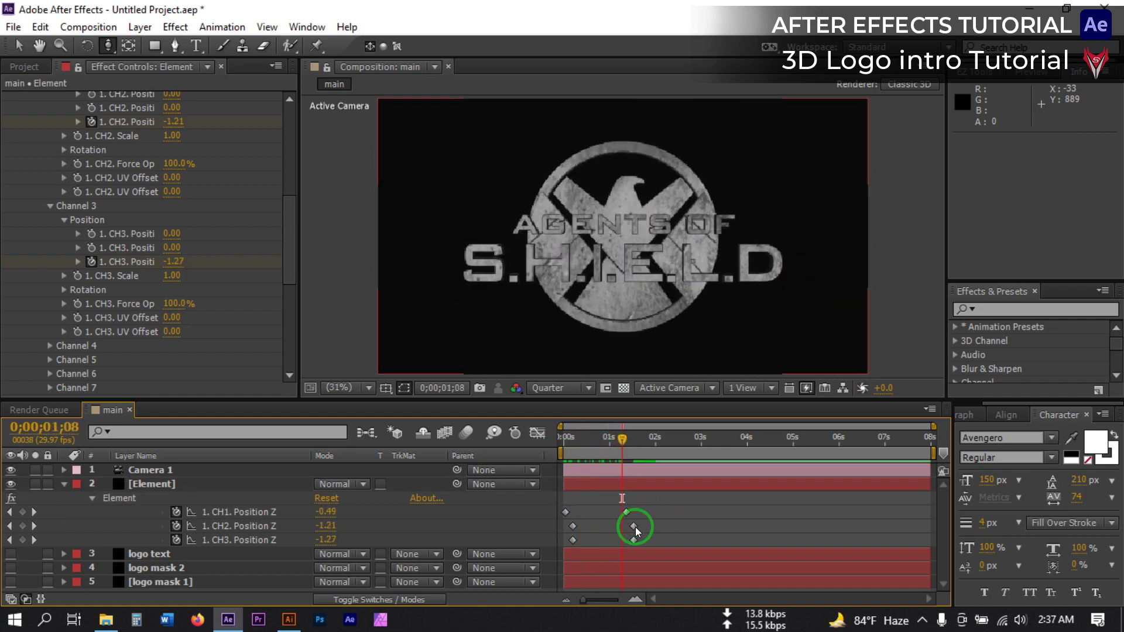
left_click_drag(633, 526, 625, 527)
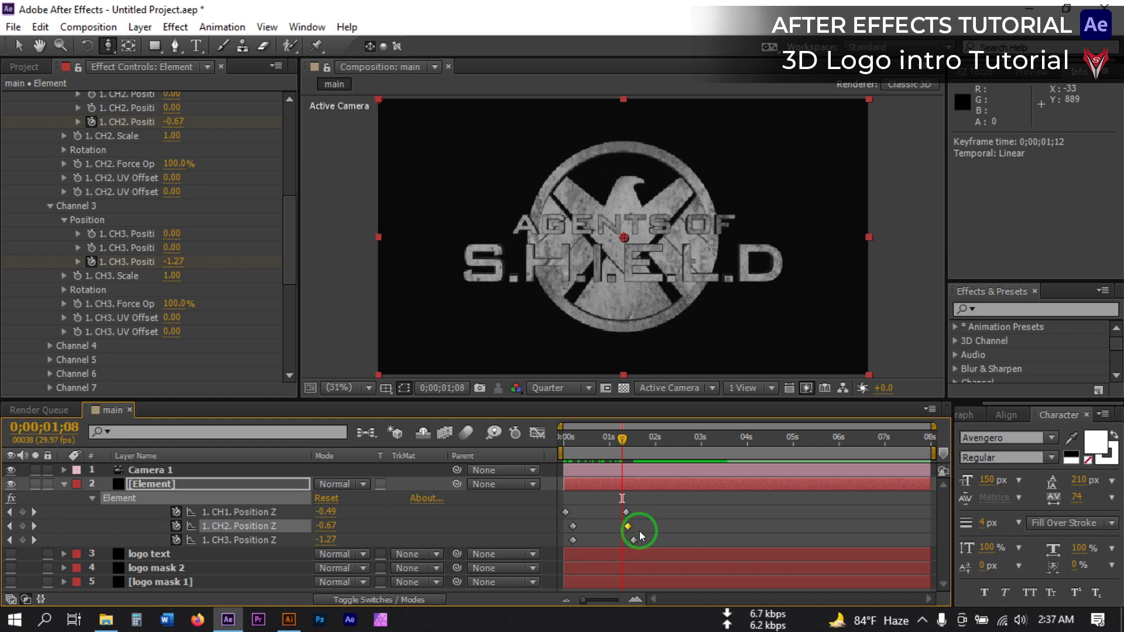
left_click_drag(576, 539, 584, 542)
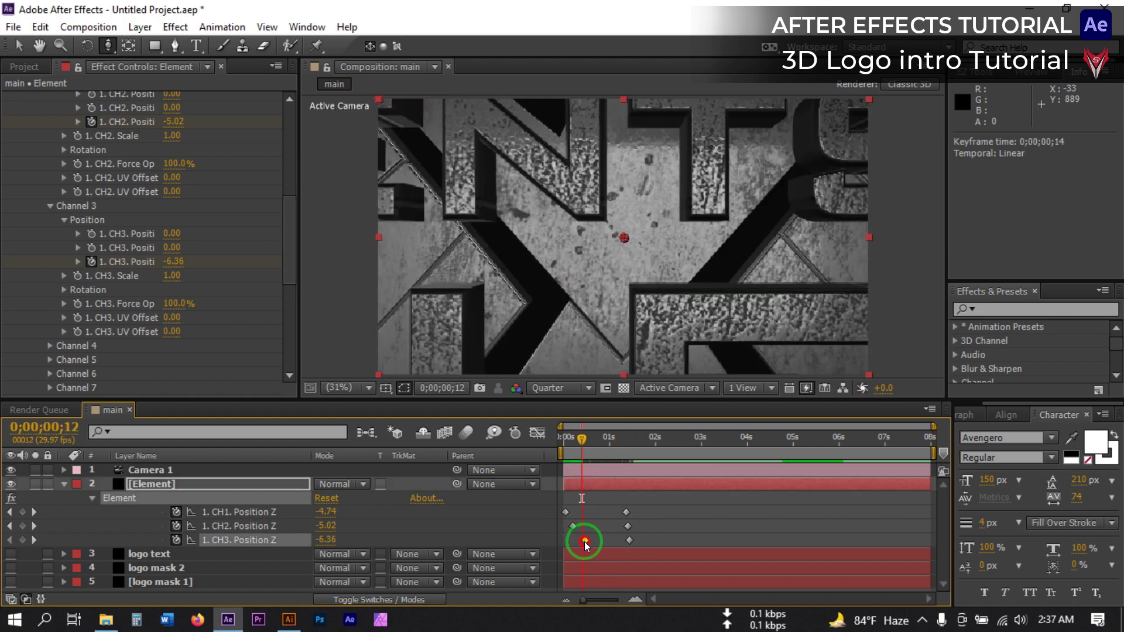
left_click_drag(581, 440, 552, 447)
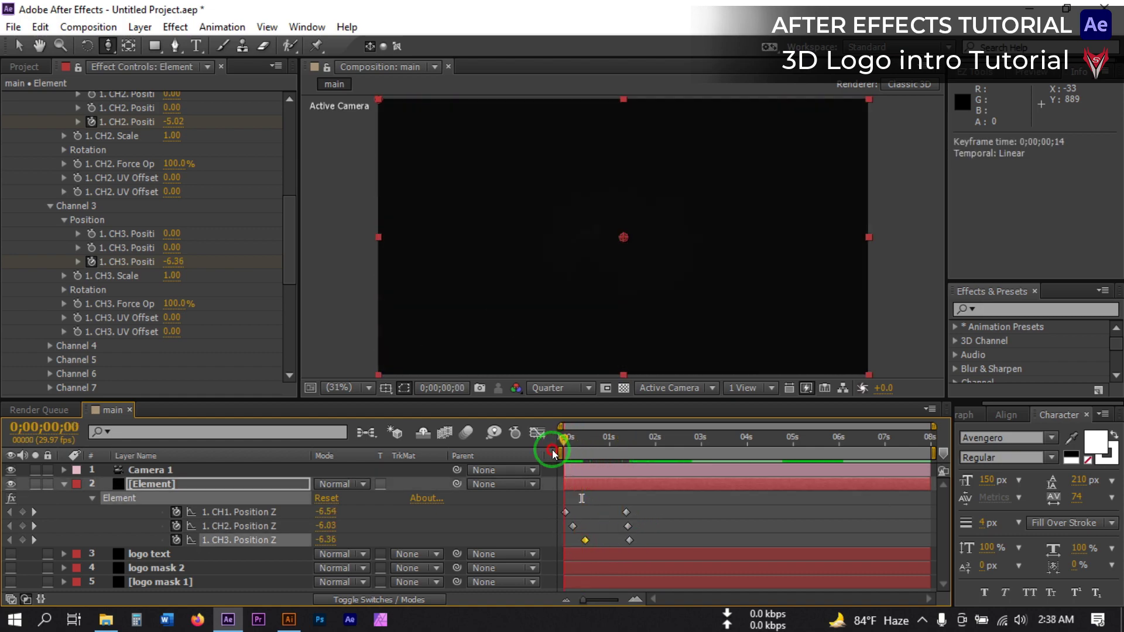
left_click_drag(585, 540, 579, 526)
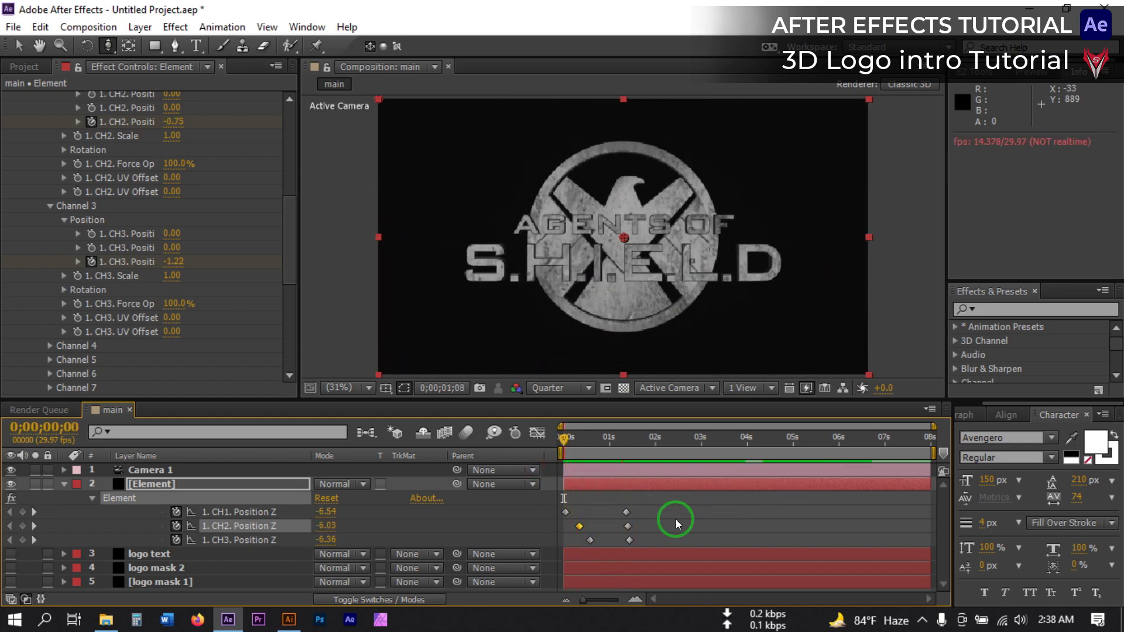
left_click(62, 484)
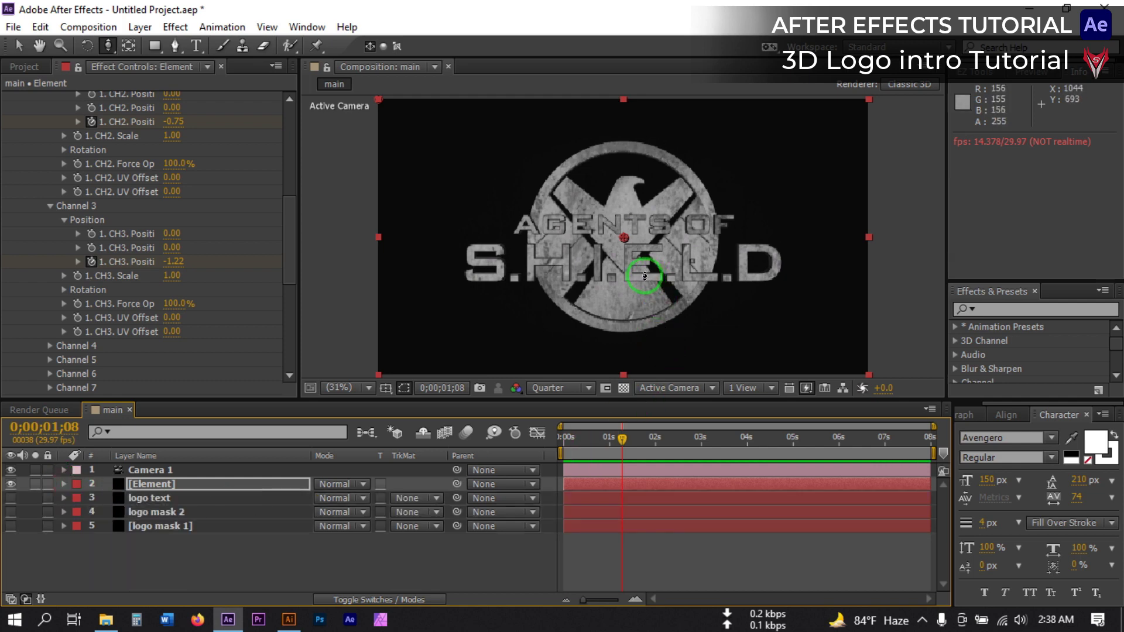
left_click(178, 554)
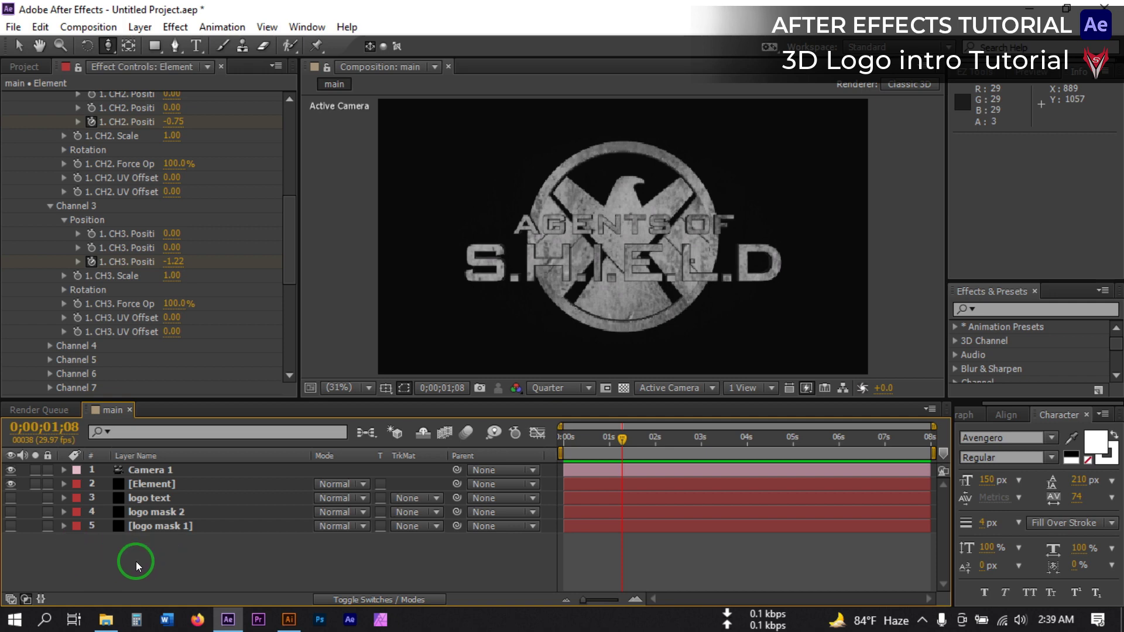
Step: Import particular_sparks.mov and scratch metal 1.png from the (Footages) folder in File Explorer into the After Effects project
left_click(22, 67)
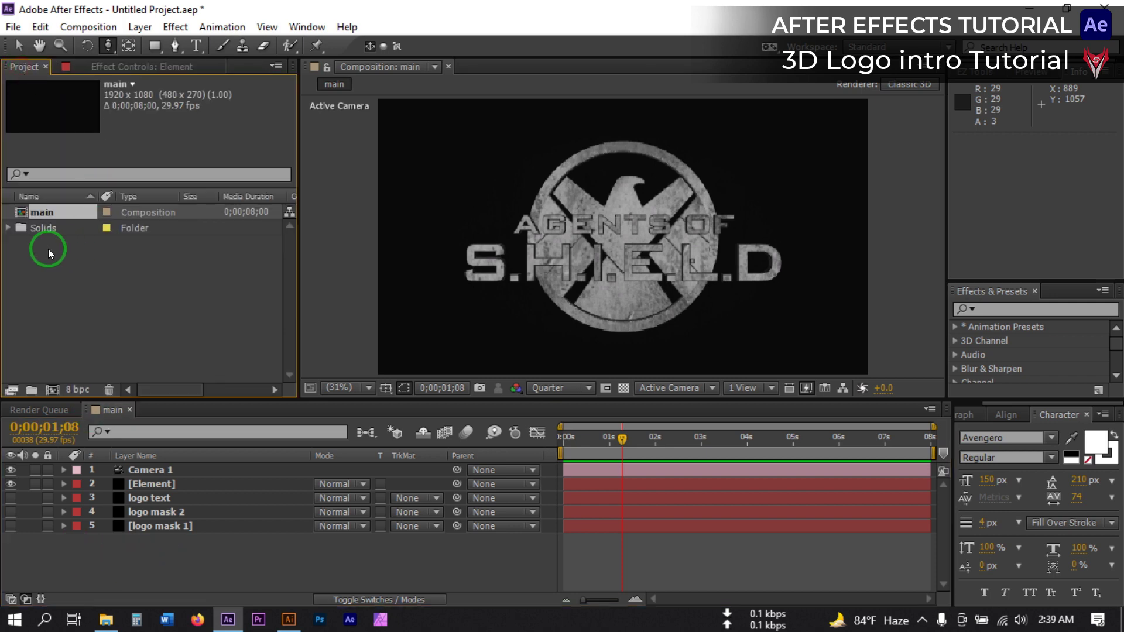
left_click(106, 620)
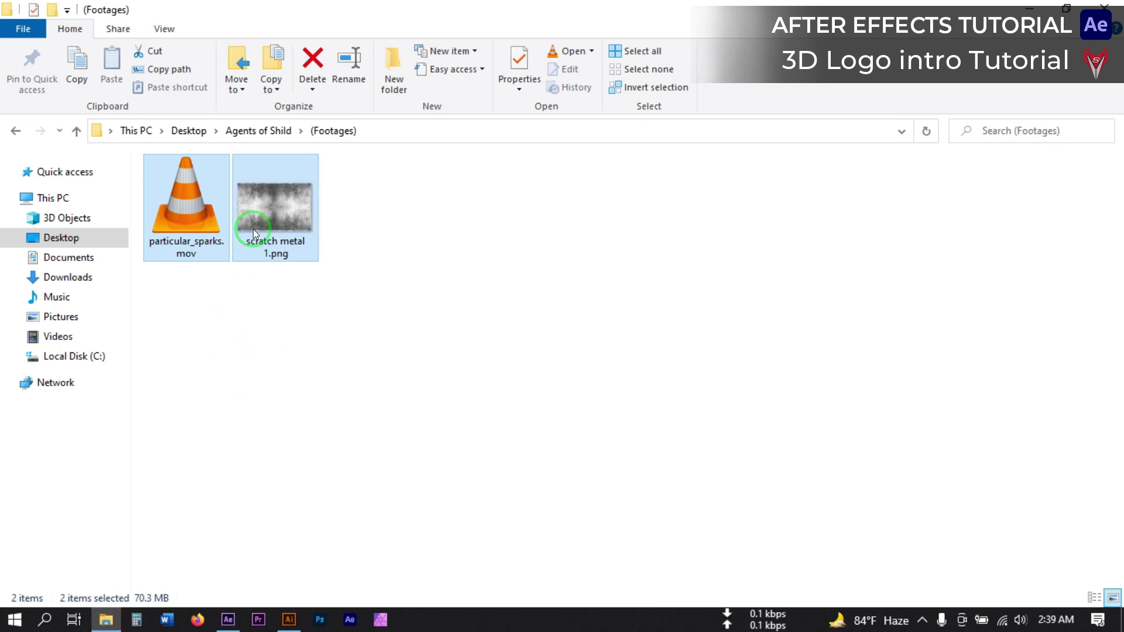
left_click_drag(253, 229, 117, 293)
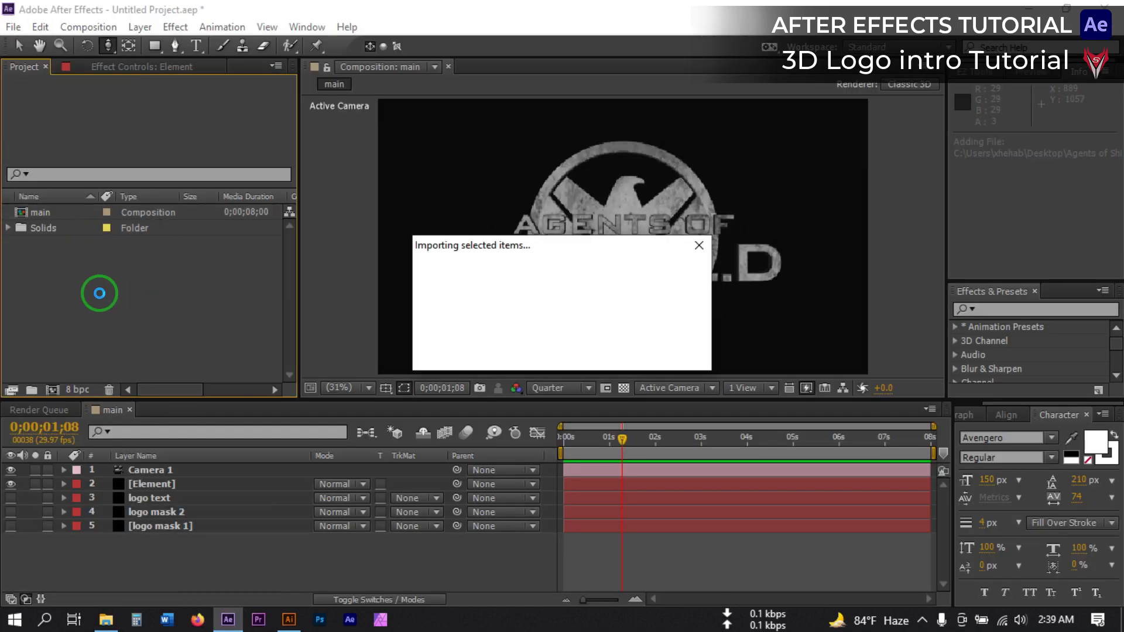
Step: Add scratch metal 1.png as the lowest layer of the main composition and scale it to 31%
left_click(40, 245)
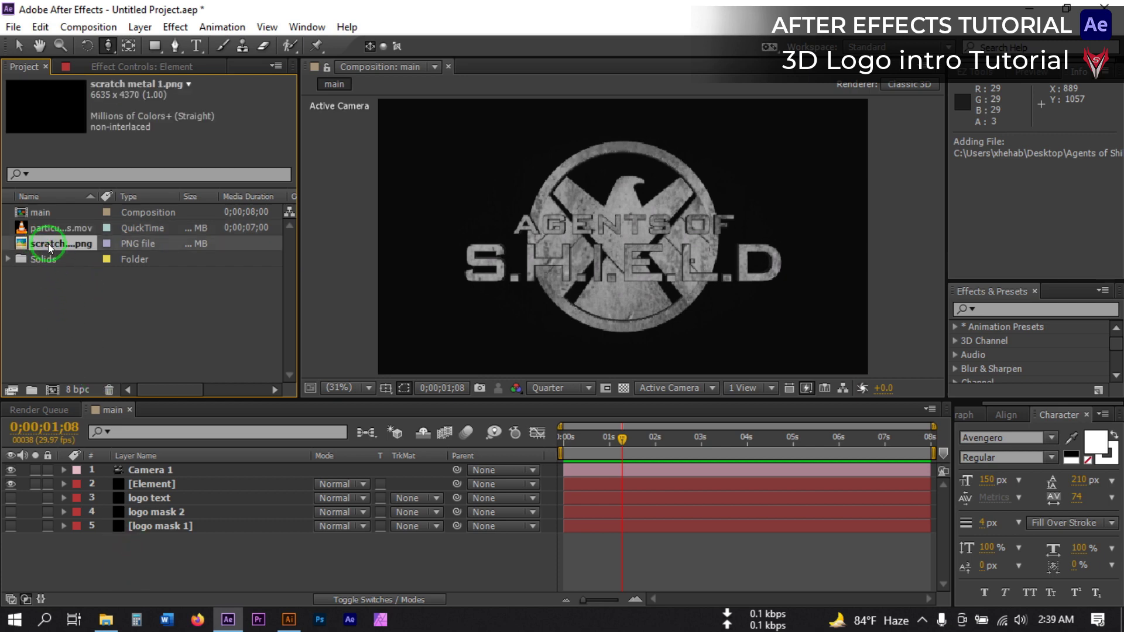
left_click_drag(45, 245, 152, 550)
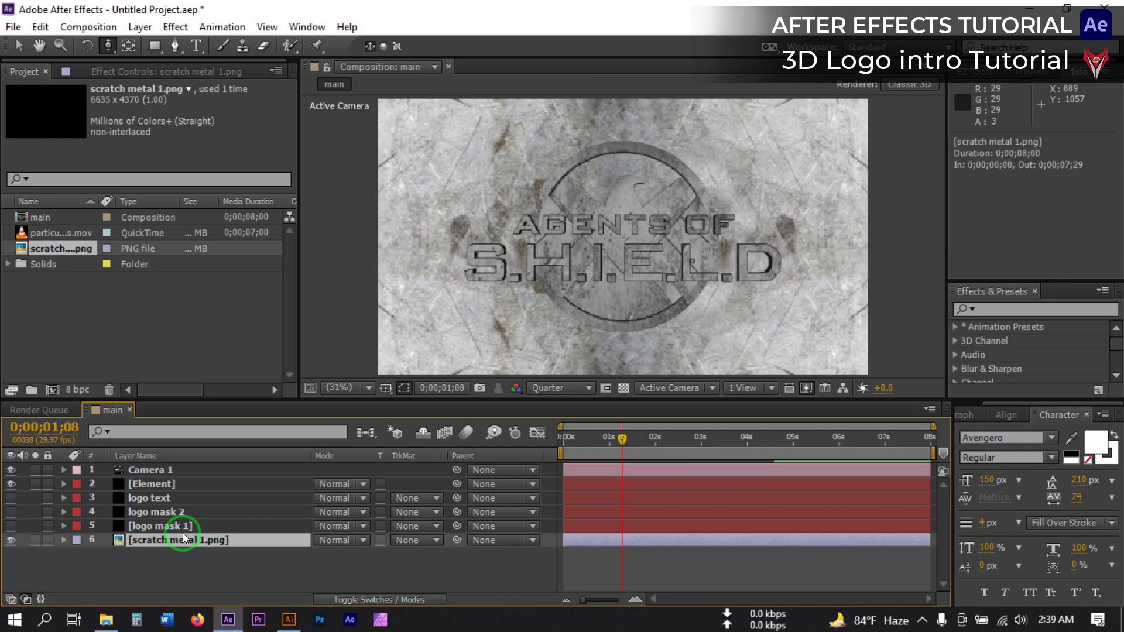
key("s")
left_click_drag(328, 554, 283, 557)
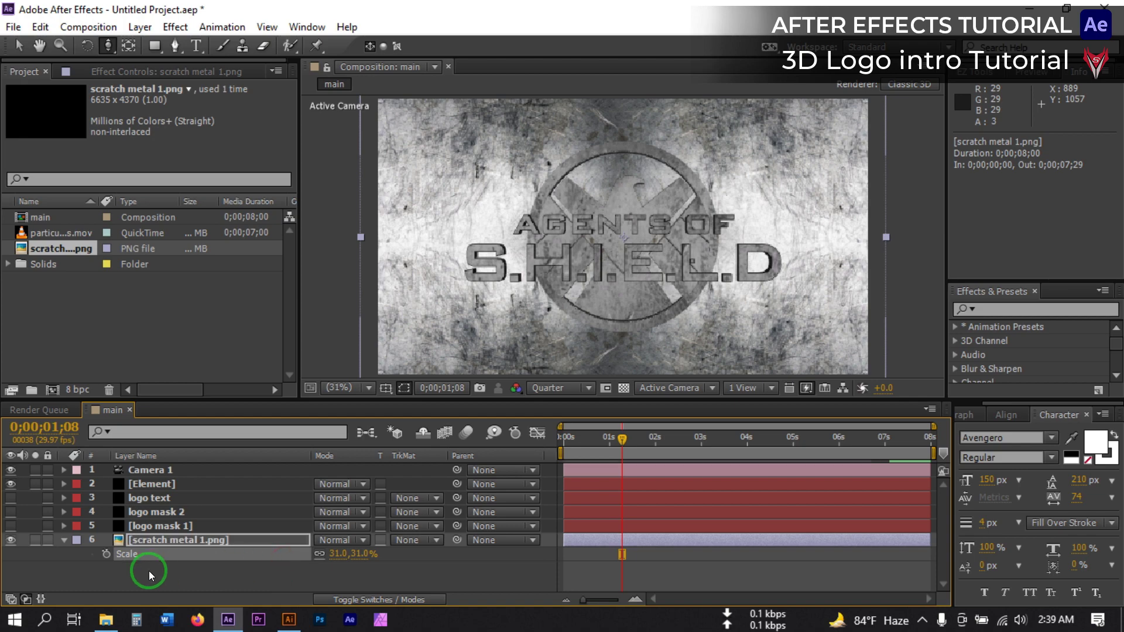
left_click(148, 570)
left_click(64, 541)
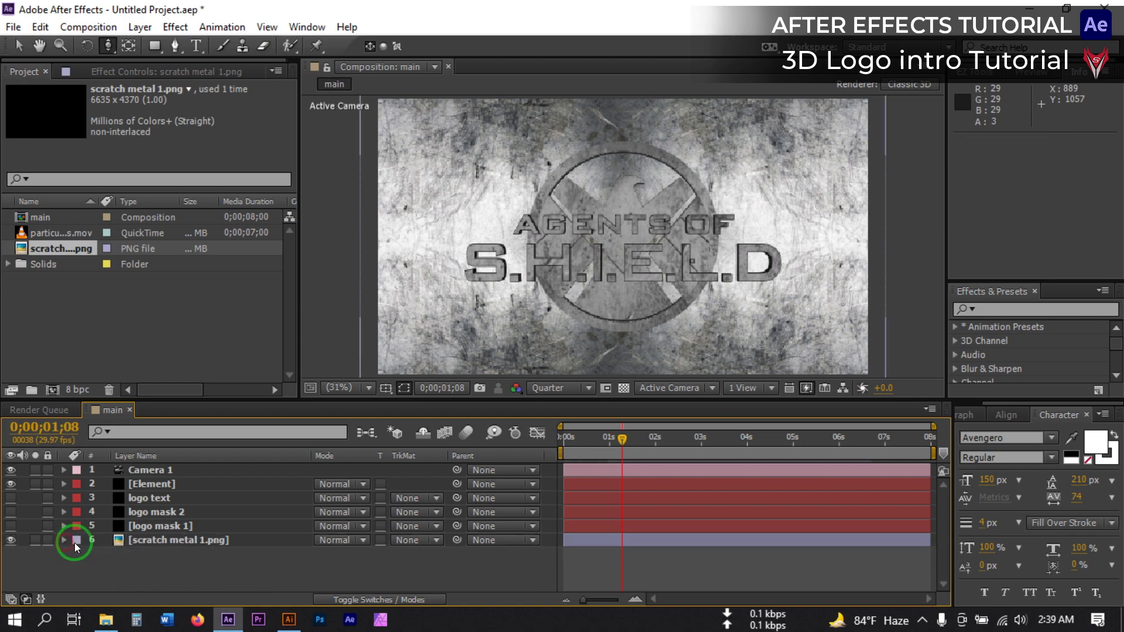
Step: Pre-compose the scratch metal layer as BG, moving all attributes into the new composition
left_click(152, 542)
right_click(138, 538)
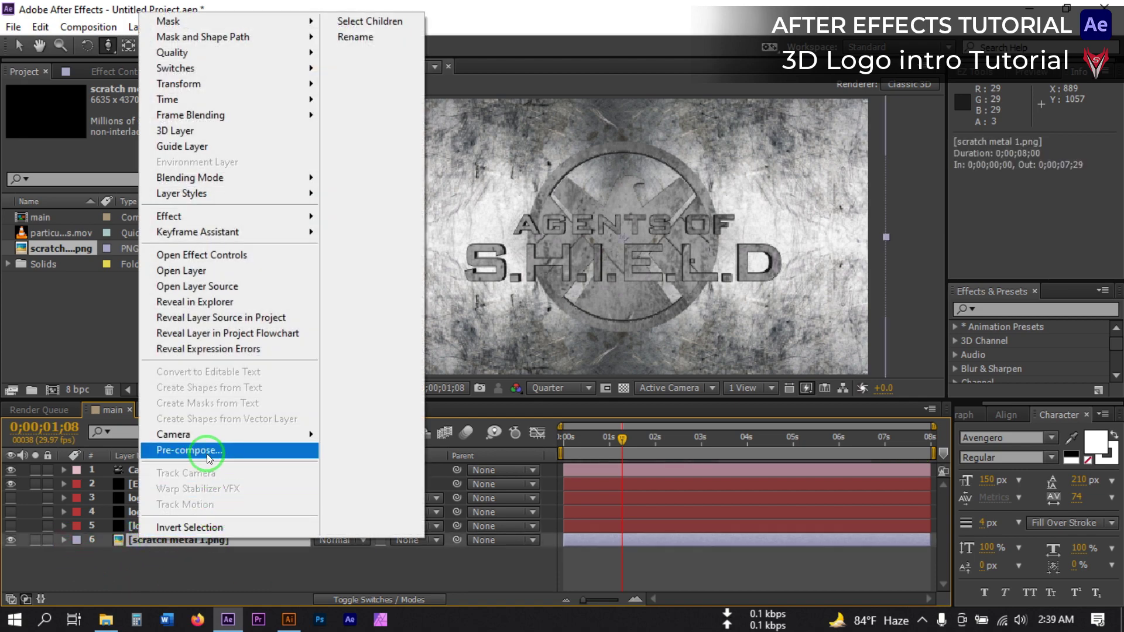
left_click(188, 450)
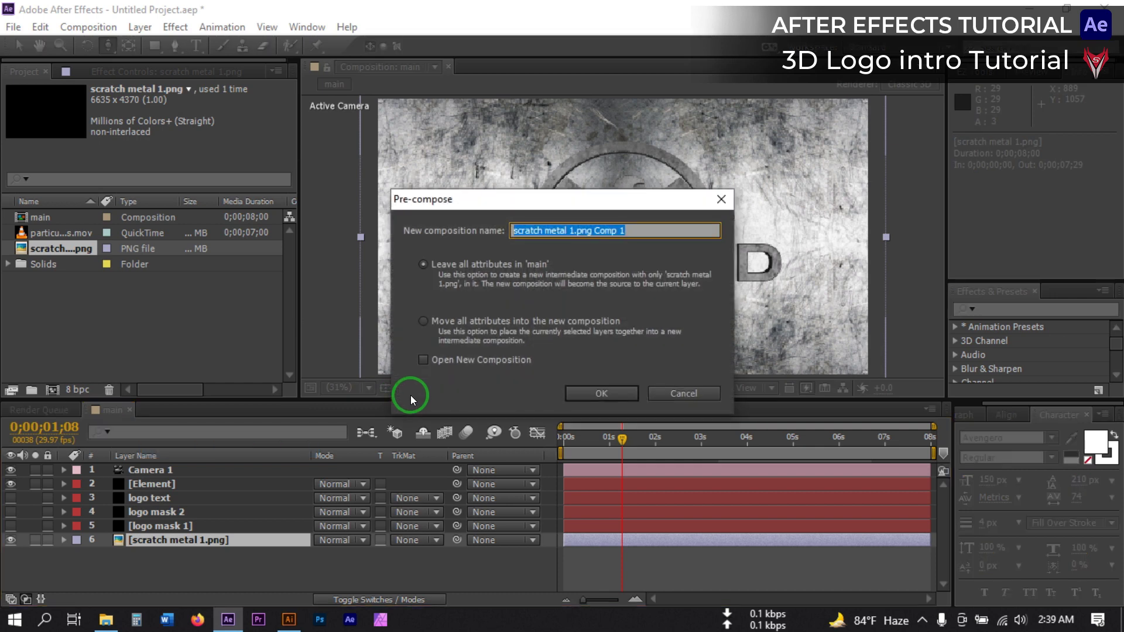
type("BG")
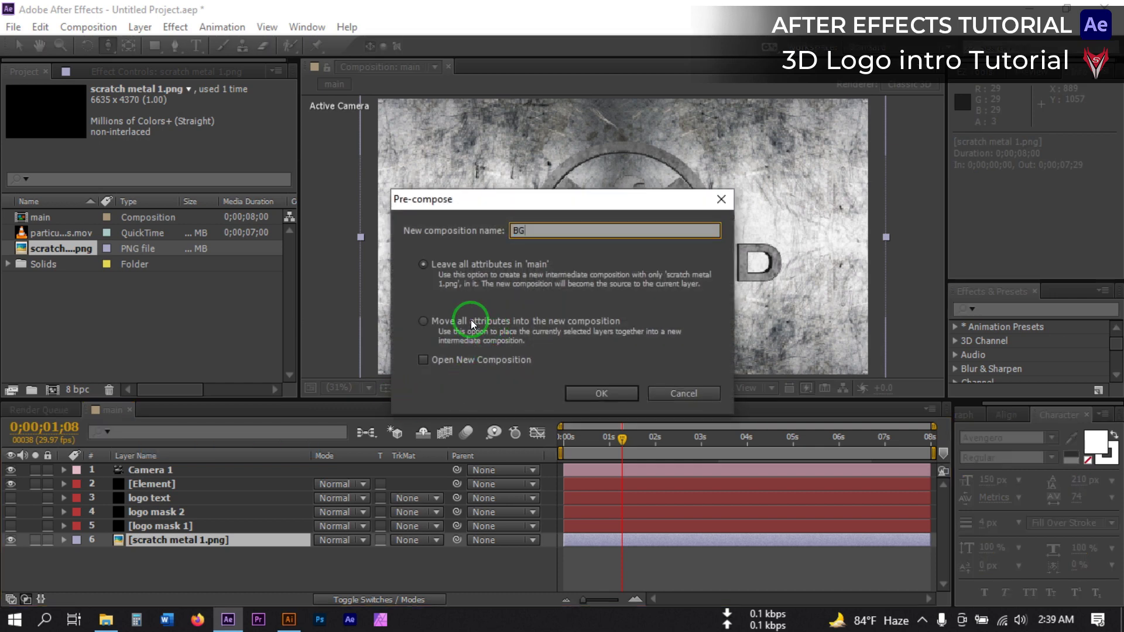
left_click(440, 319)
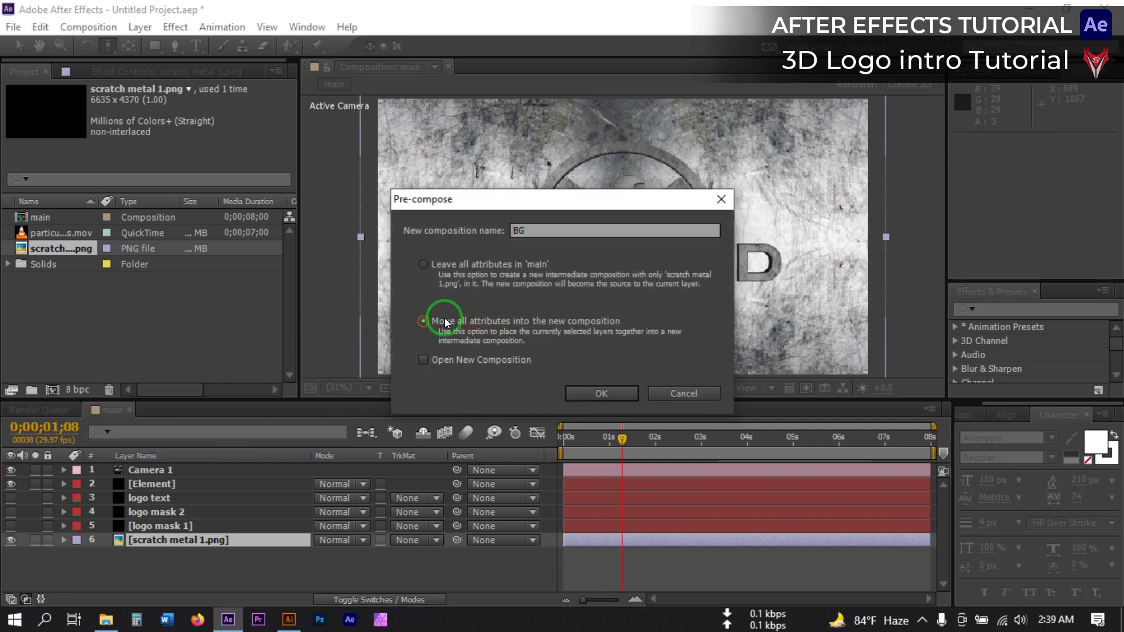
left_click(611, 395)
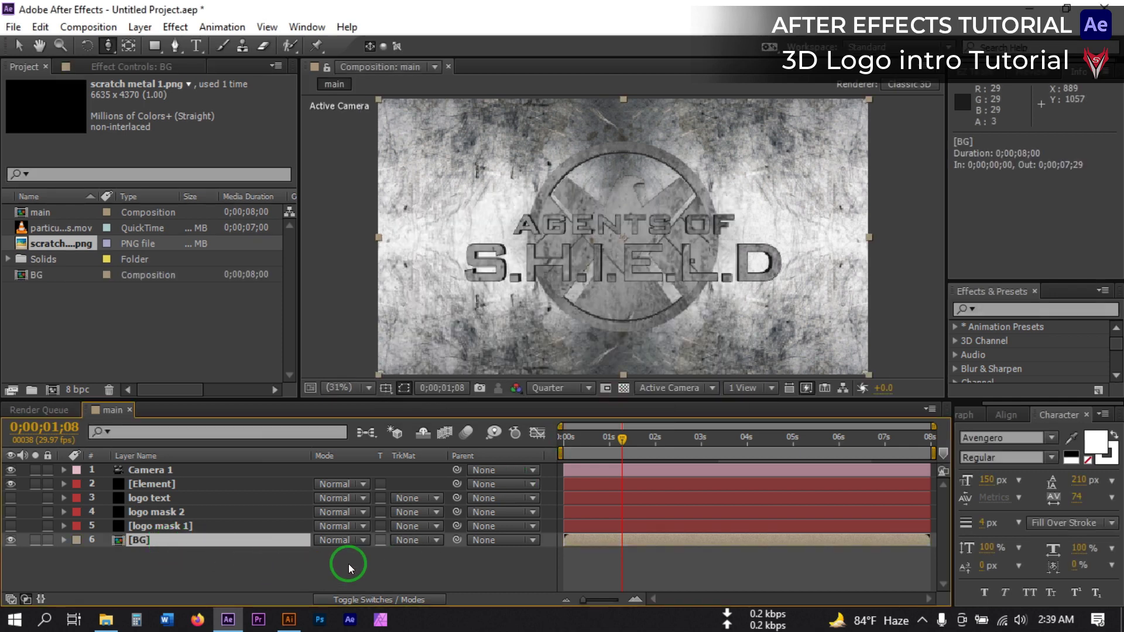
Step: Lower the BG layer's opacity so that the metal texture darkens behind the logo
key("t")
left_click(328, 554)
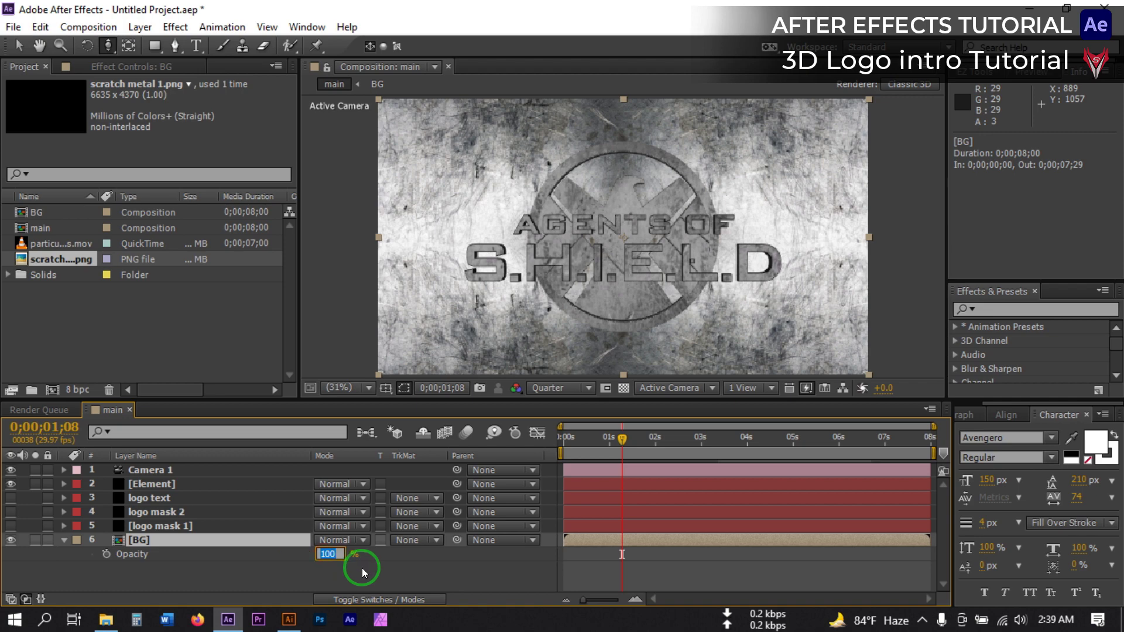
left_click(363, 567)
Step: Create a black 1920 x 1080 px solid named fade and place it directly above the BG layer
left_click(136, 540)
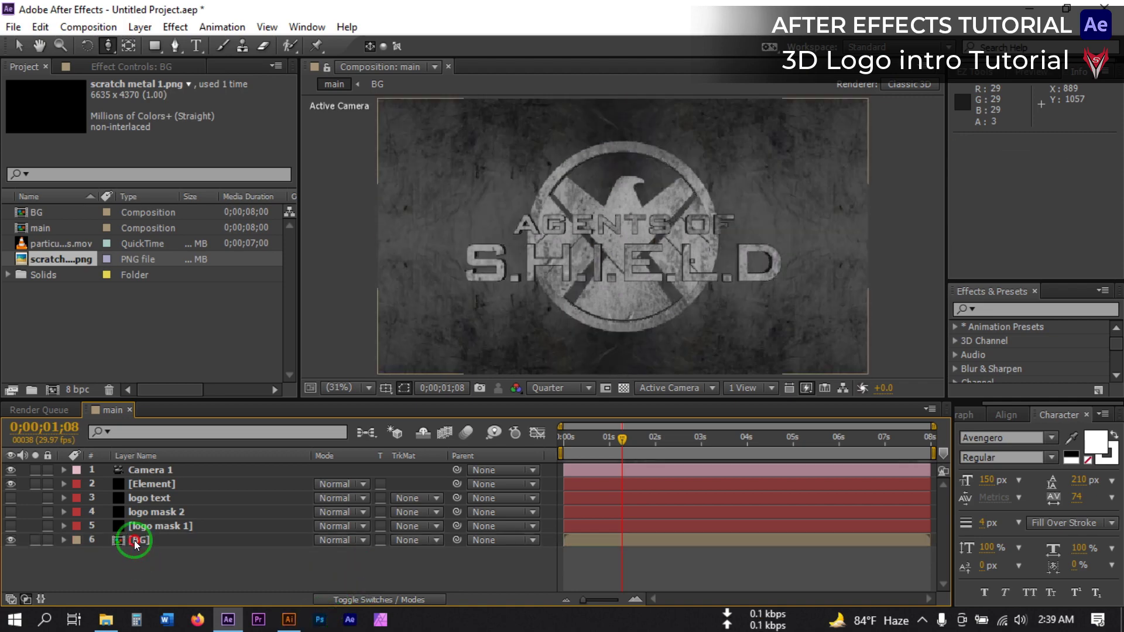
left_click(141, 27)
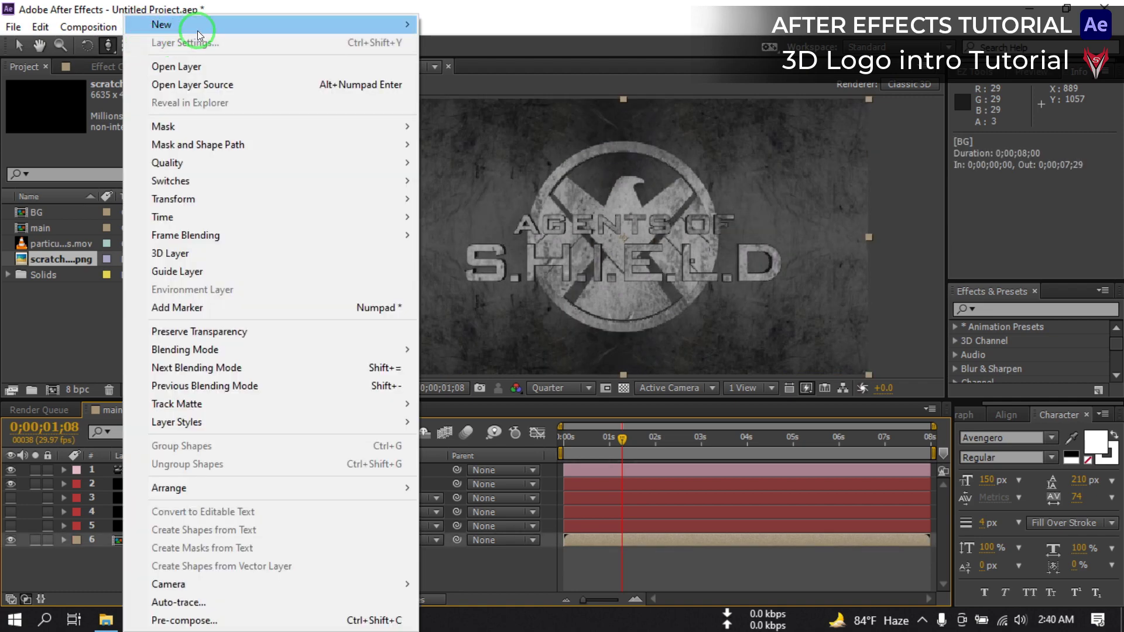
mouse_move(328, 26)
left_click(458, 43)
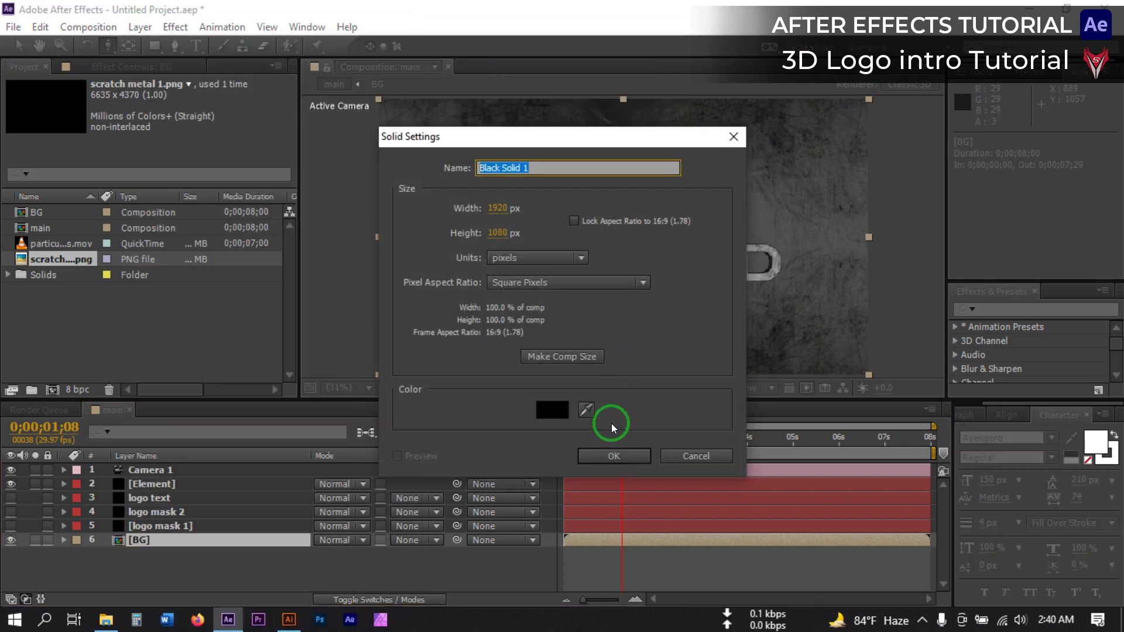
type("fade")
left_click(612, 455)
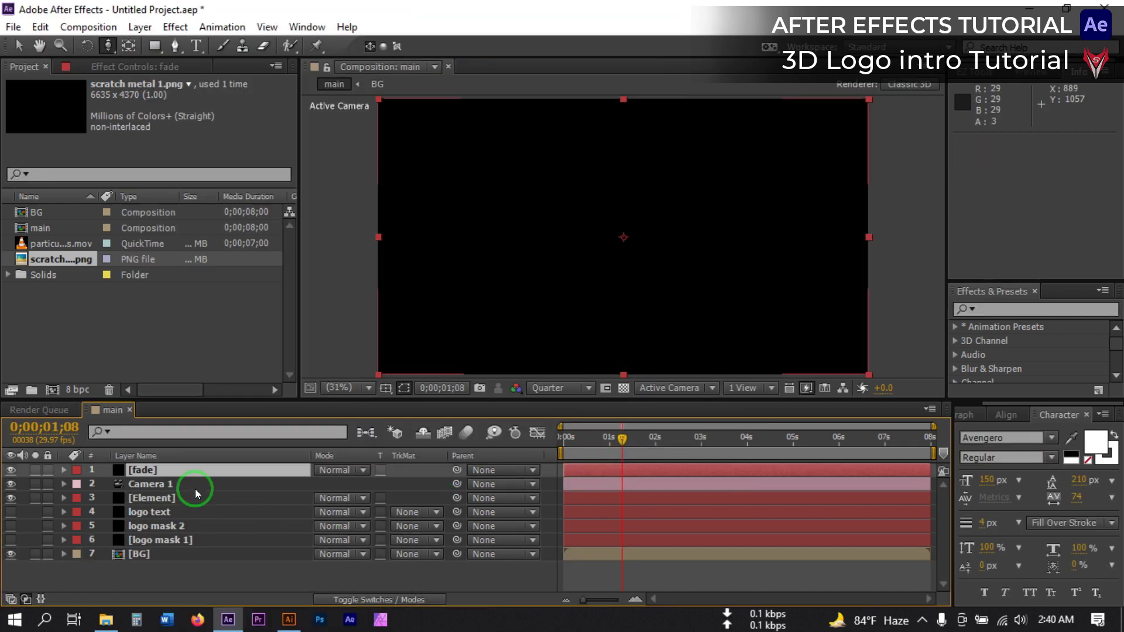
left_click_drag(143, 519, 150, 545)
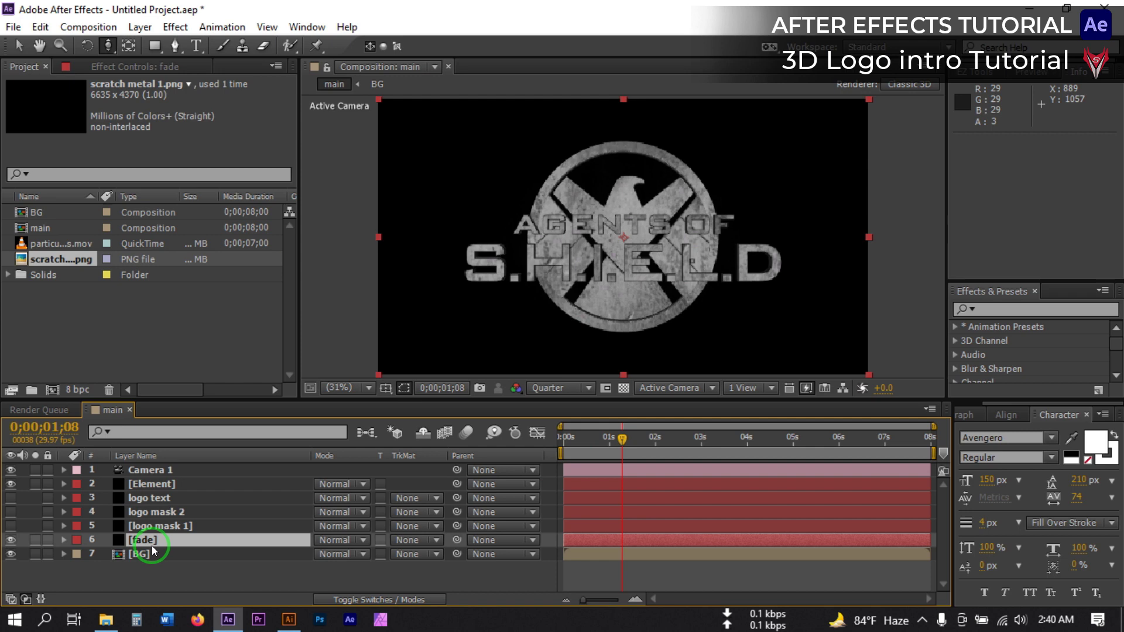
Step: Draw an elliptical mask on the fade layer centred over the logo and stretch it horizontally to nearly the full frame width
left_click(155, 45)
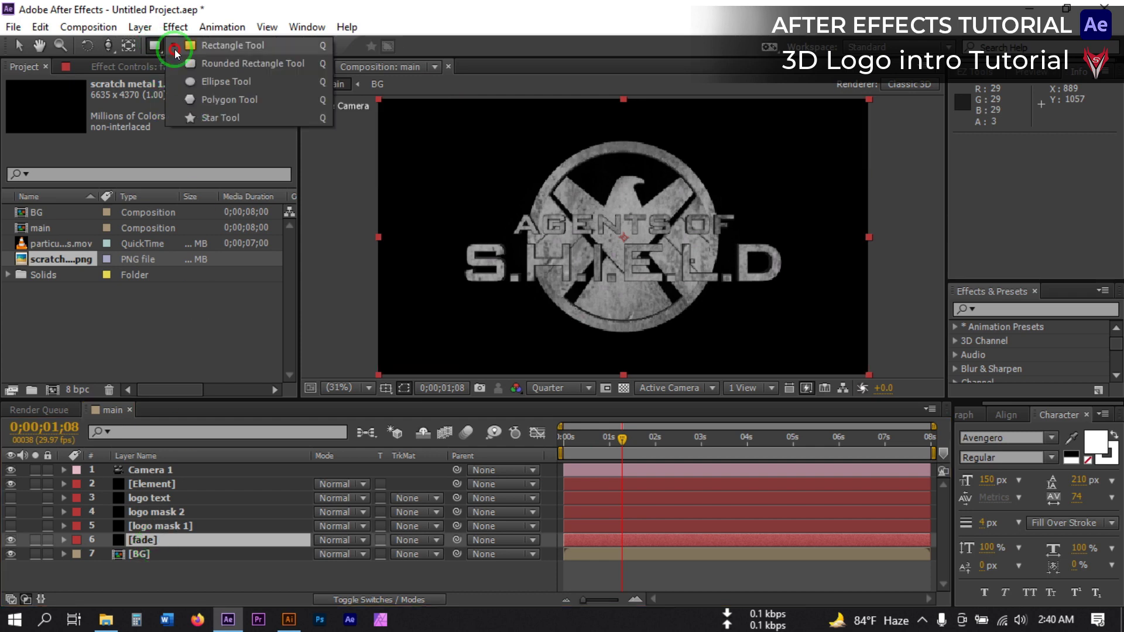
left_click(241, 82)
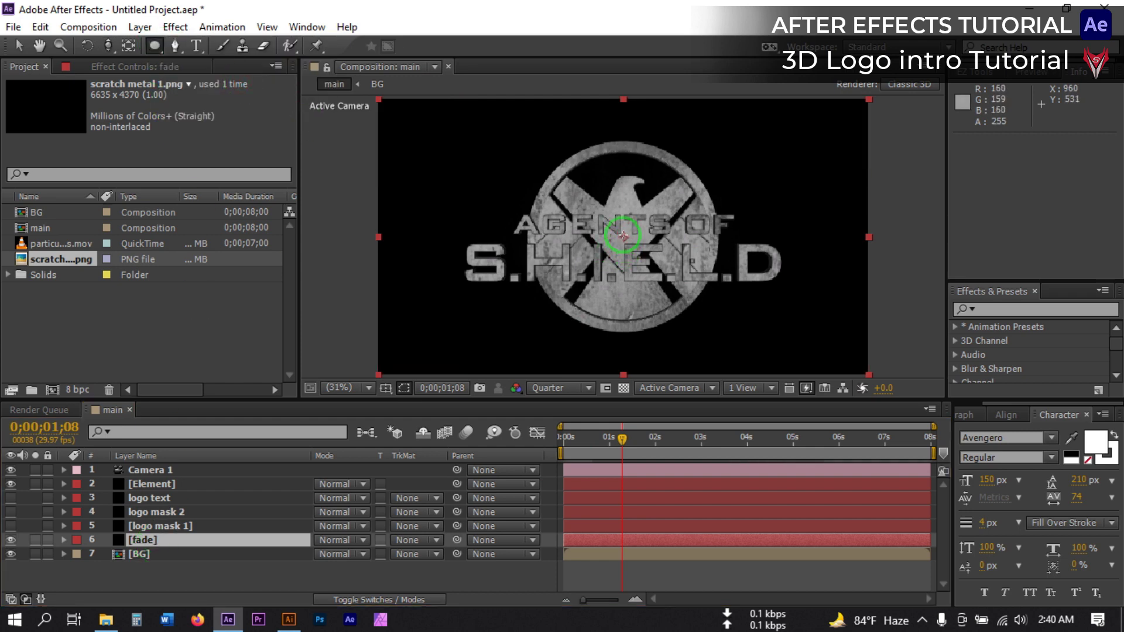
left_click_drag(623, 235, 762, 323)
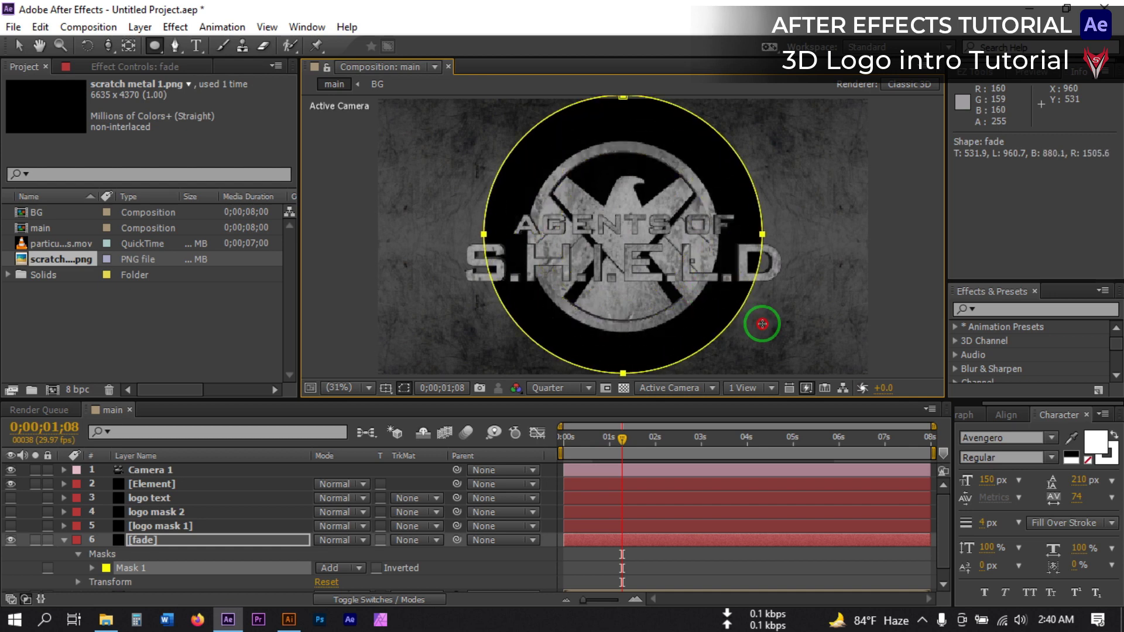
key("v")
double_click(484, 237)
left_click_drag(484, 237, 394, 244)
left_click(865, 244)
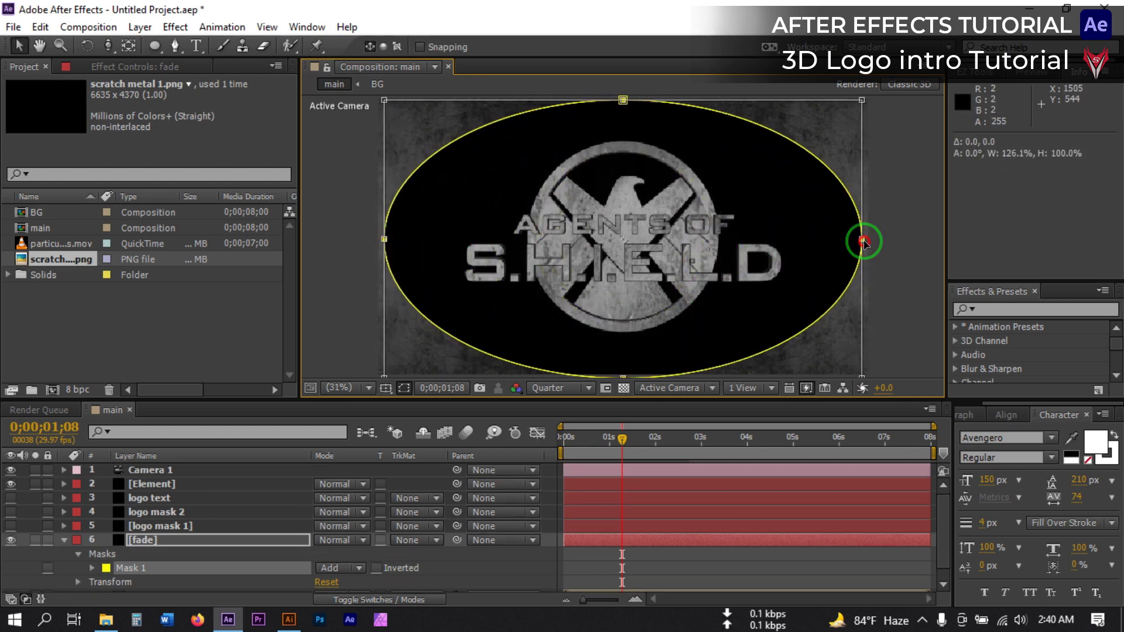
Step: Invert the fade layer's elliptical mask and set its feather to 1000 pixels
scroll(351, 527, "down", 1)
left_click(389, 550)
left_click(377, 557)
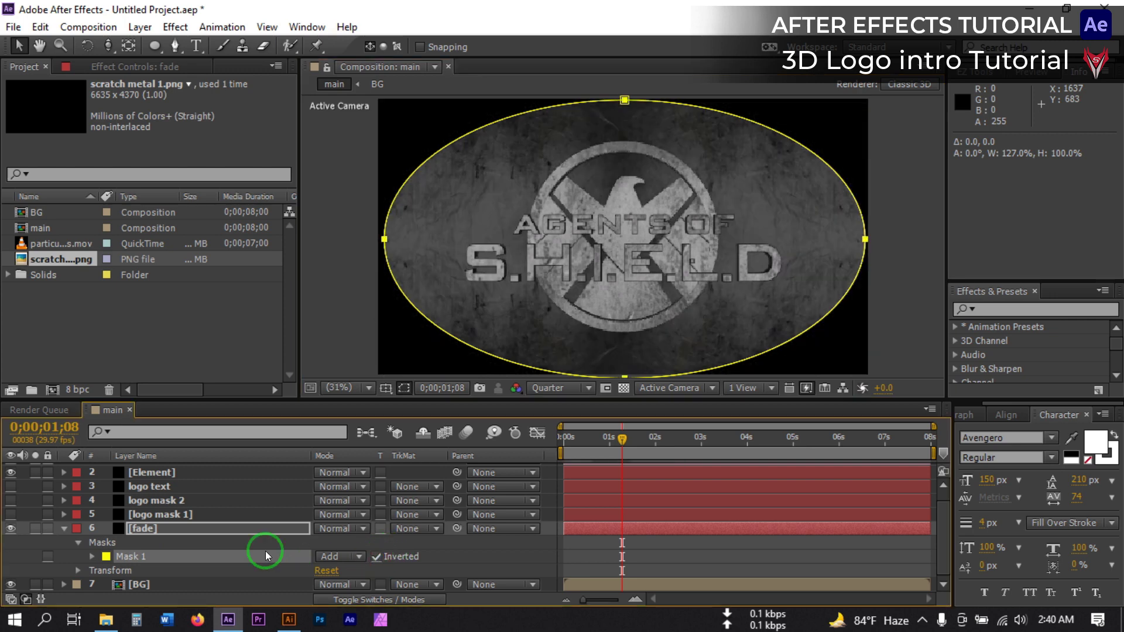
left_click(90, 558)
scroll(106, 553, "down", 4)
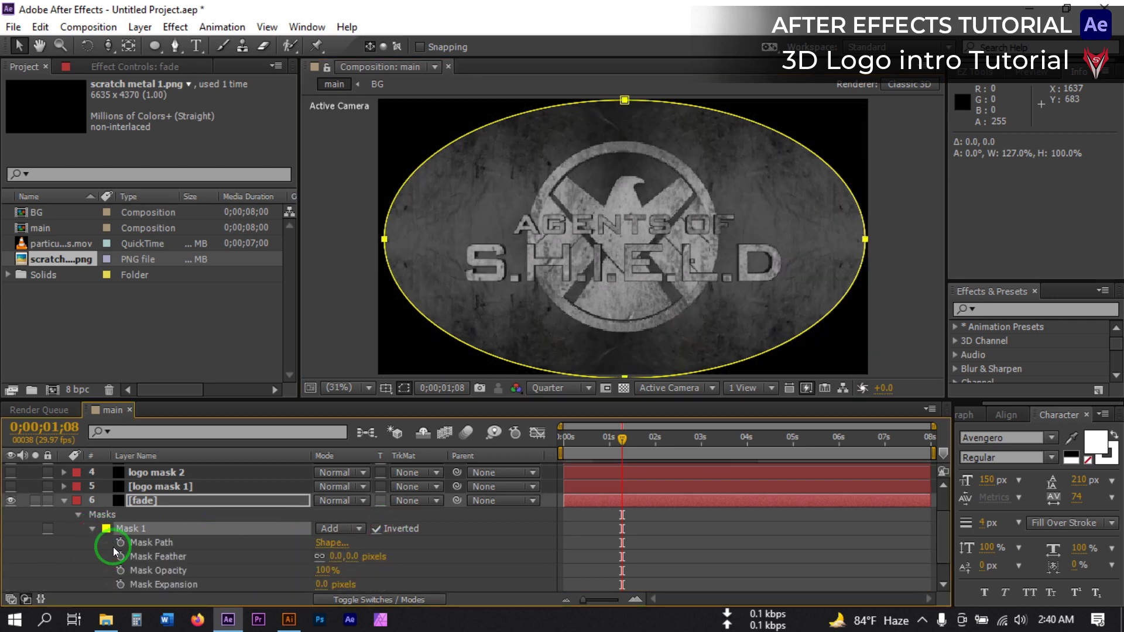
left_click_drag(343, 537, 715, 514)
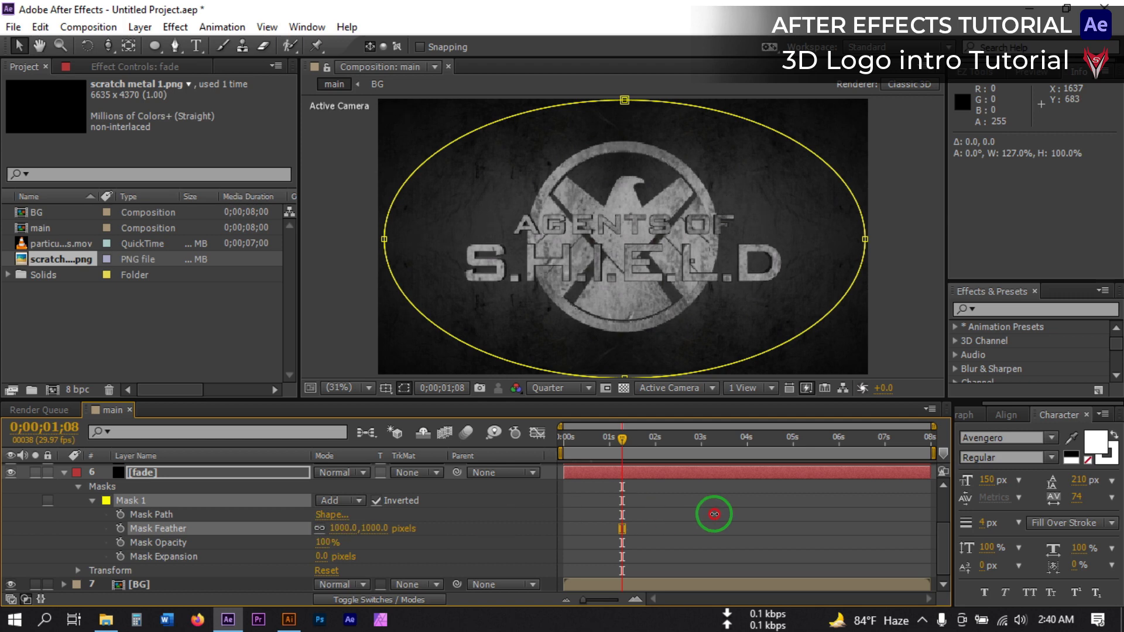
key("ctrl+grave")
left_click(148, 576)
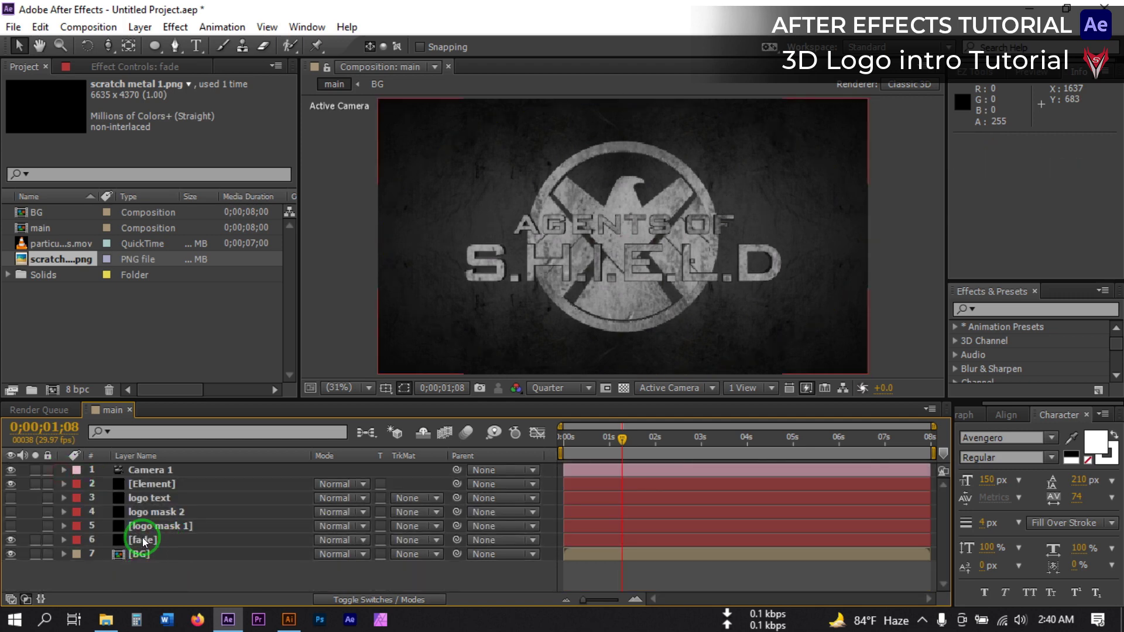
left_click(145, 553)
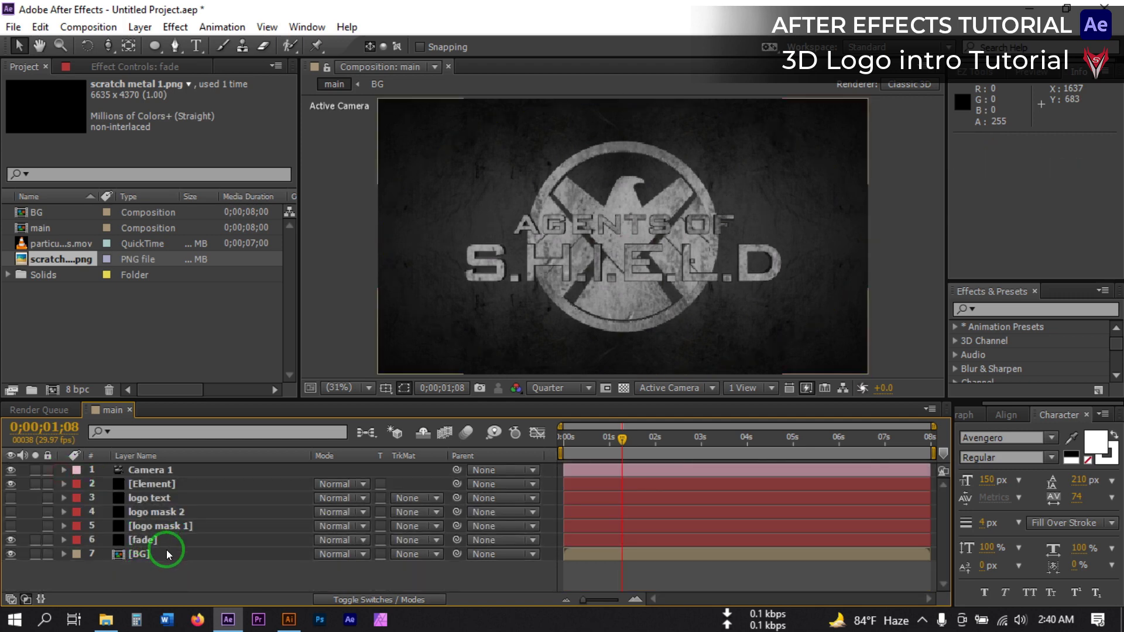
Step: Add a white Parallel light with 100% intensity and no falloff to the main composition
right_click(142, 584)
mouse_move(215, 410)
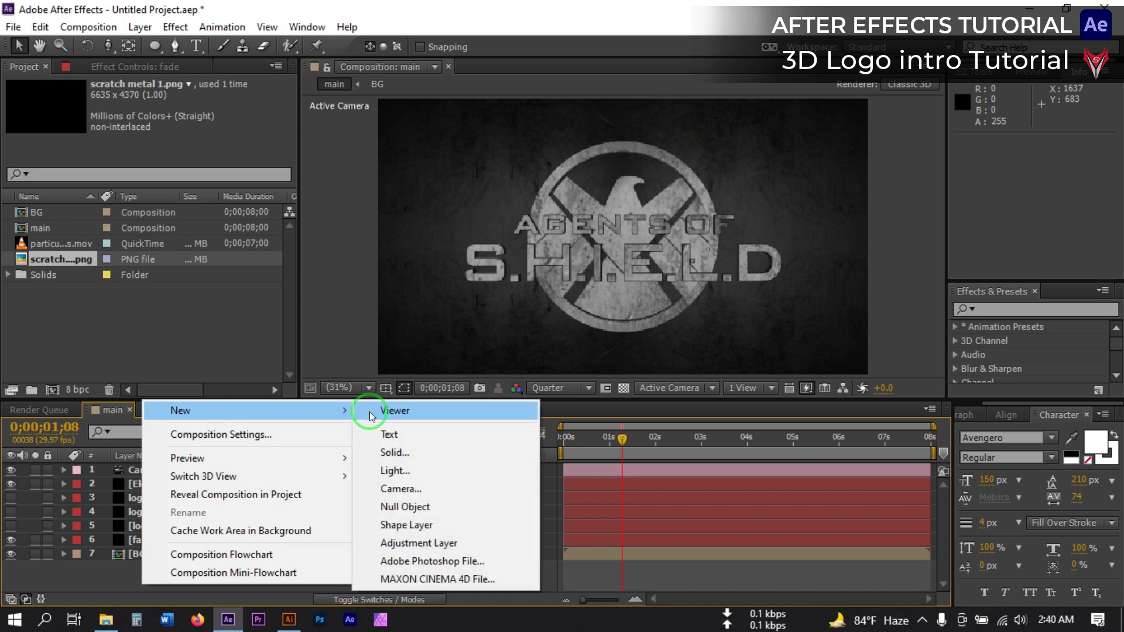
left_click(402, 470)
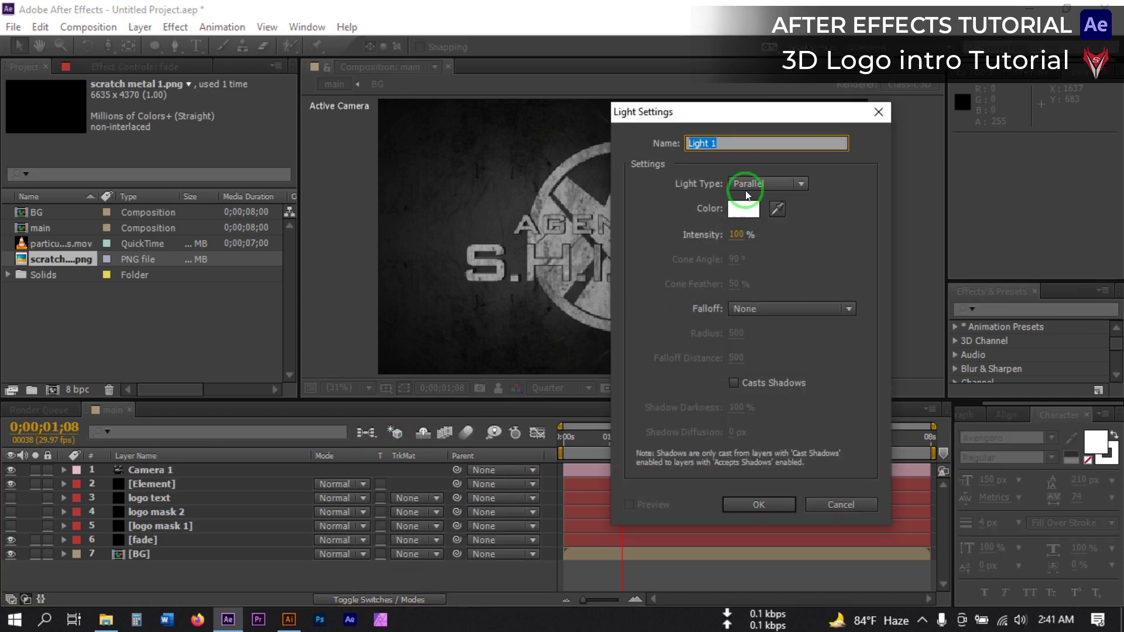
left_click(761, 184)
left_click(780, 205)
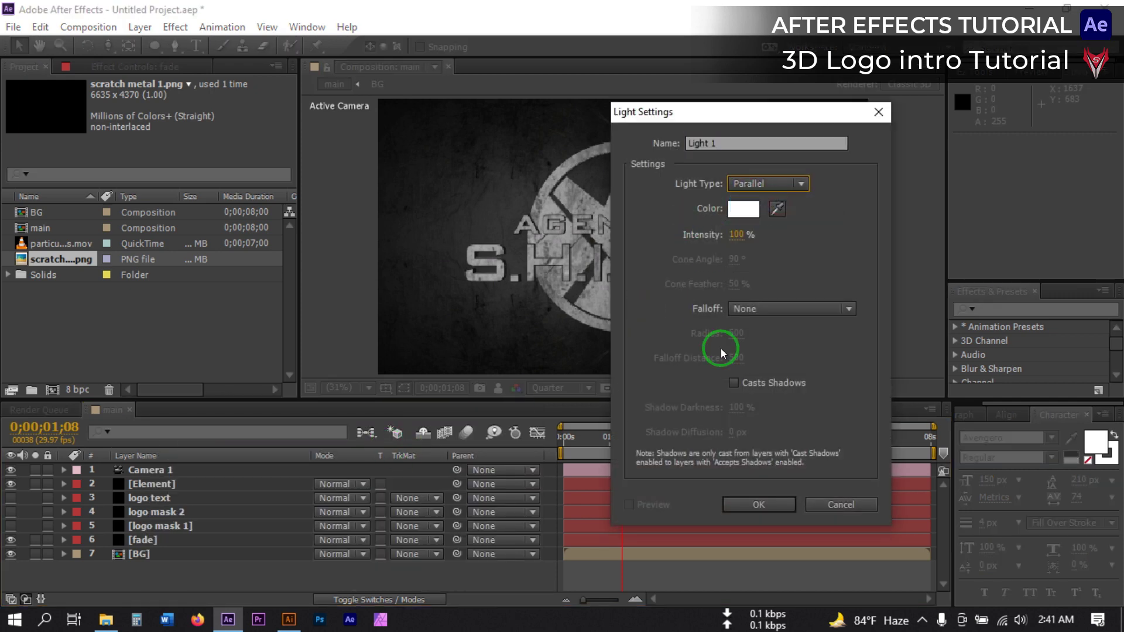
left_click(765, 496)
Step: Move the light above the frame to about 1035, -242, -561 and aim its point of interest at the emblem's upper edge
scroll(649, 217, "down", 2)
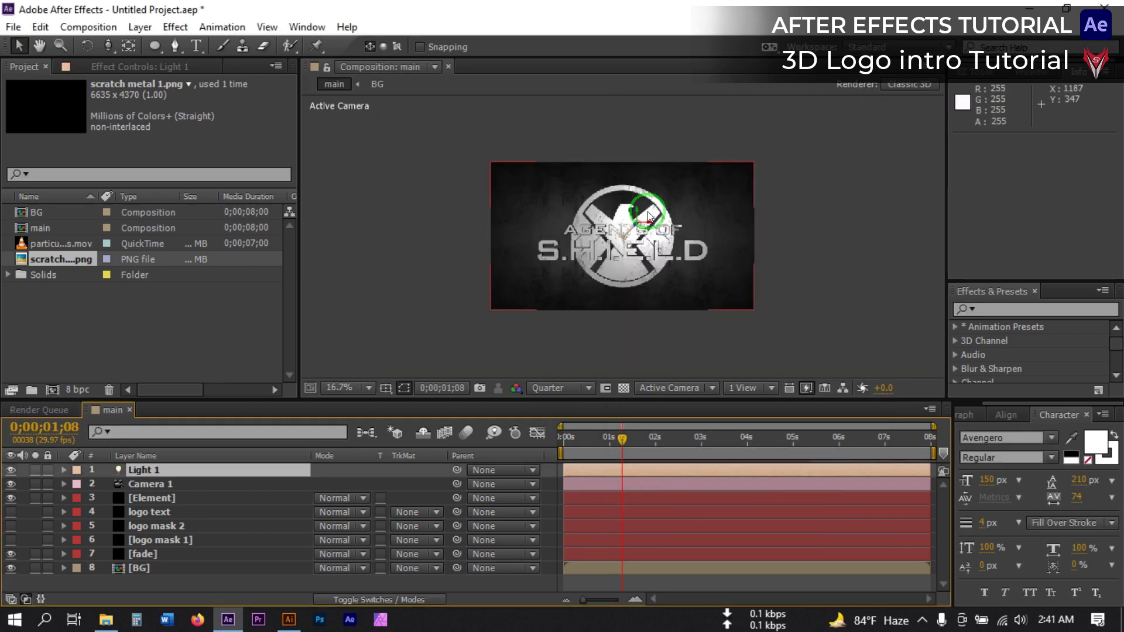
left_click_drag(648, 216, 632, 119)
left_click(626, 172)
left_click(526, 261)
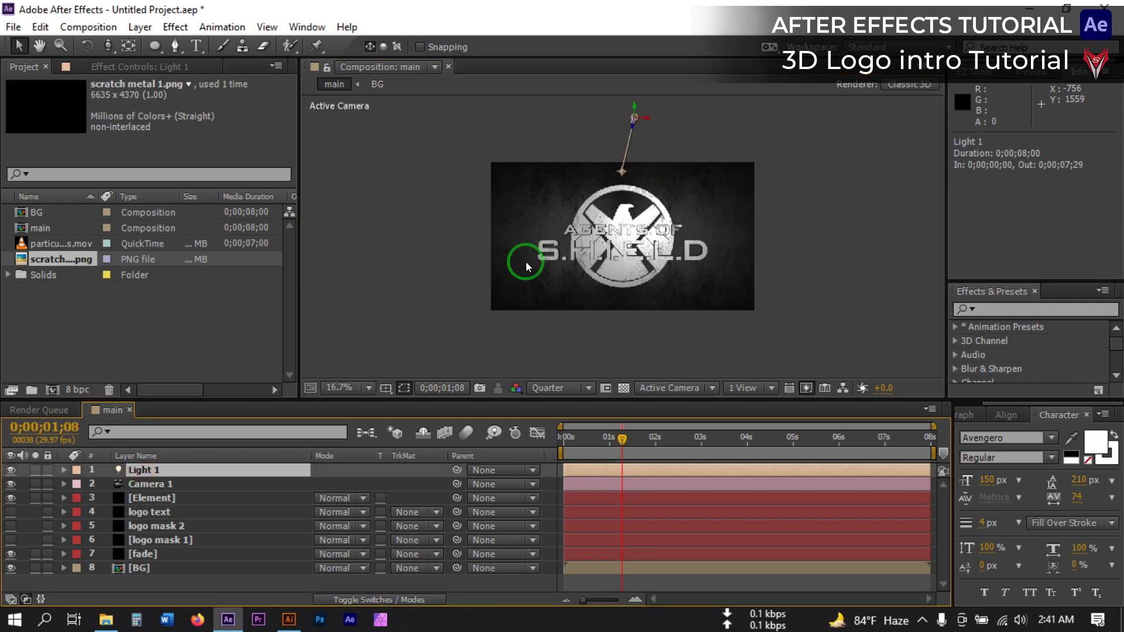
left_click_drag(621, 171, 640, 190)
left_click_drag(635, 117, 630, 100)
left_click(354, 391)
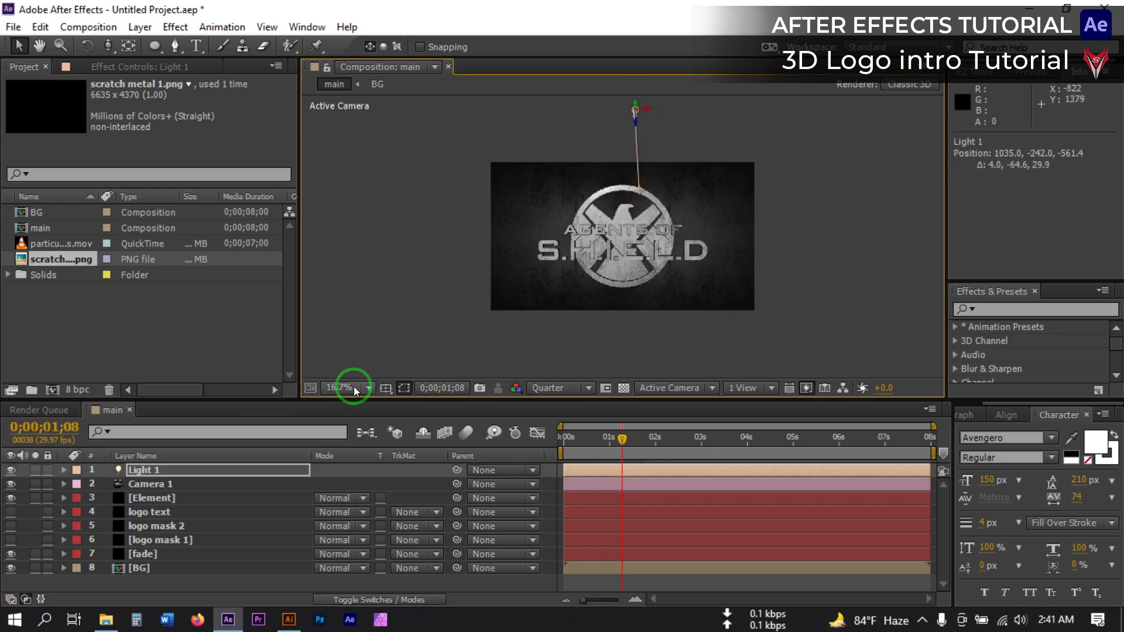
left_click(339, 94)
Step: Place particular_sparks.mov directly above the Element layer with Add blending and apply the Tint effect to it
left_click(62, 288)
left_click_drag(48, 244, 163, 498)
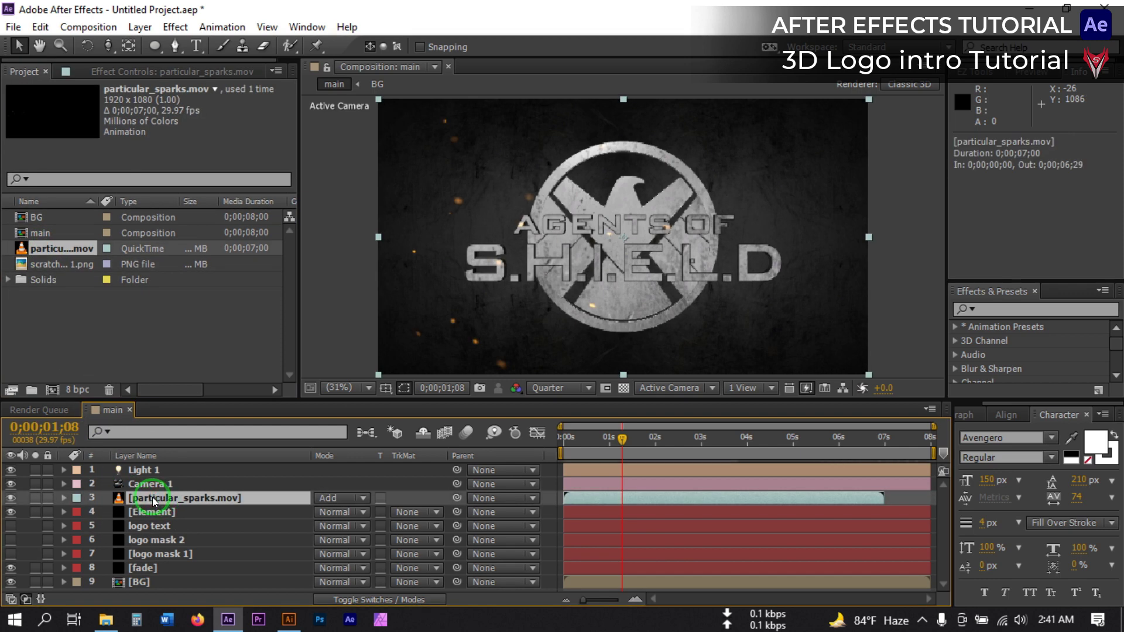
left_click(996, 310)
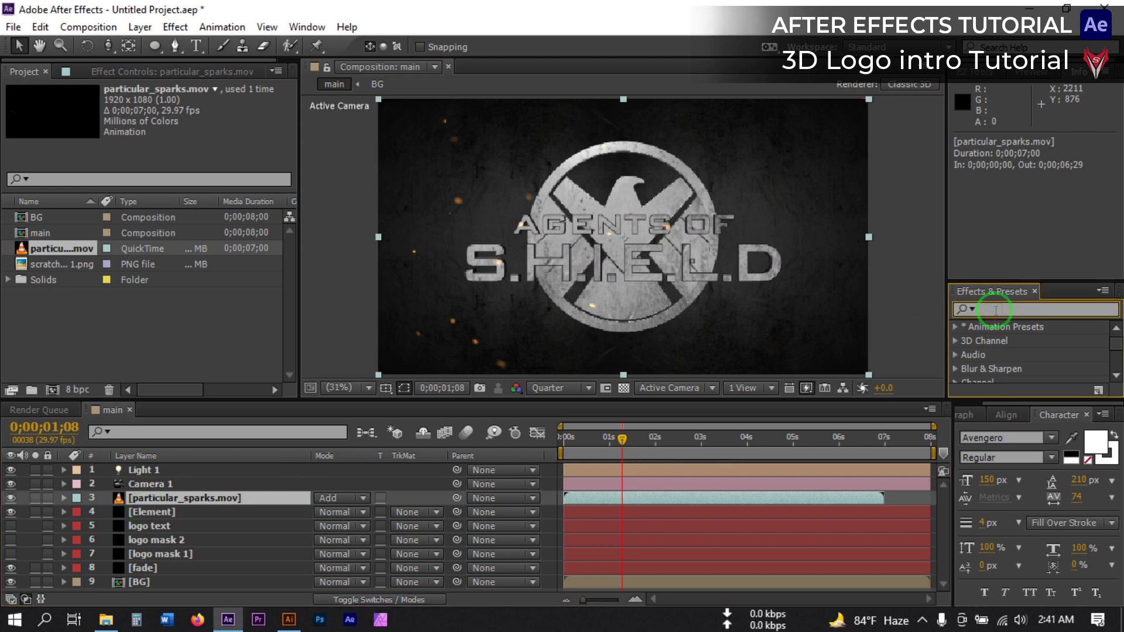
type("tin")
left_click_drag(999, 376, 147, 498)
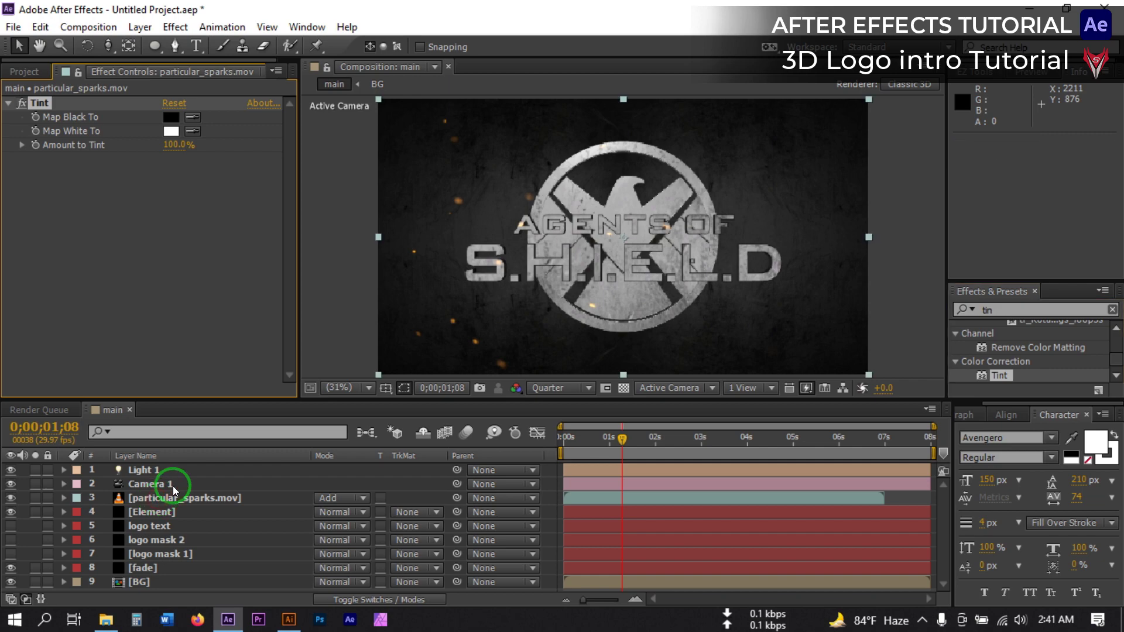
Step: Pre-compose the sparks layer as particular and set the new layer's blending mode to Add
left_click(136, 498)
right_click(136, 498)
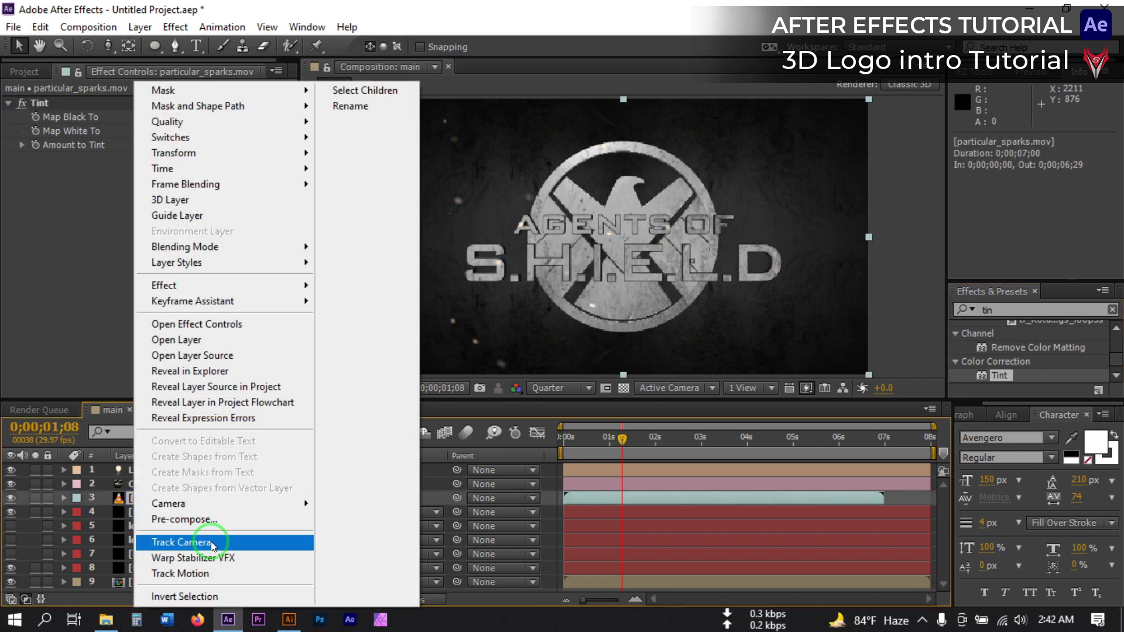
left_click(191, 520)
type("particular")
key("Return")
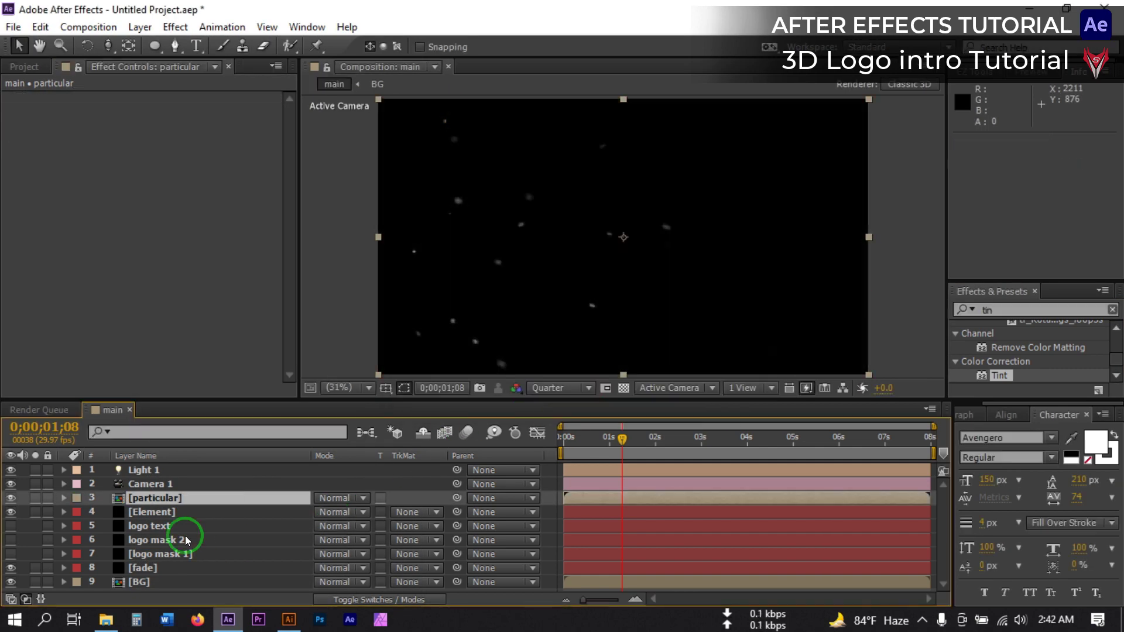
left_click(341, 499)
left_click(393, 248)
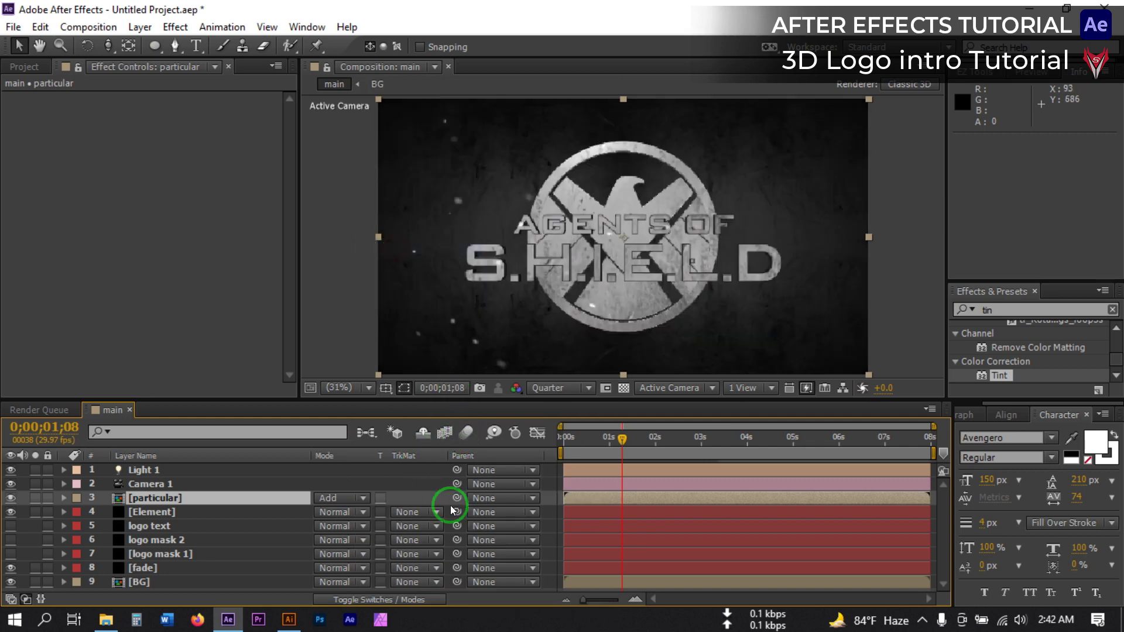
left_click_drag(617, 440, 623, 441)
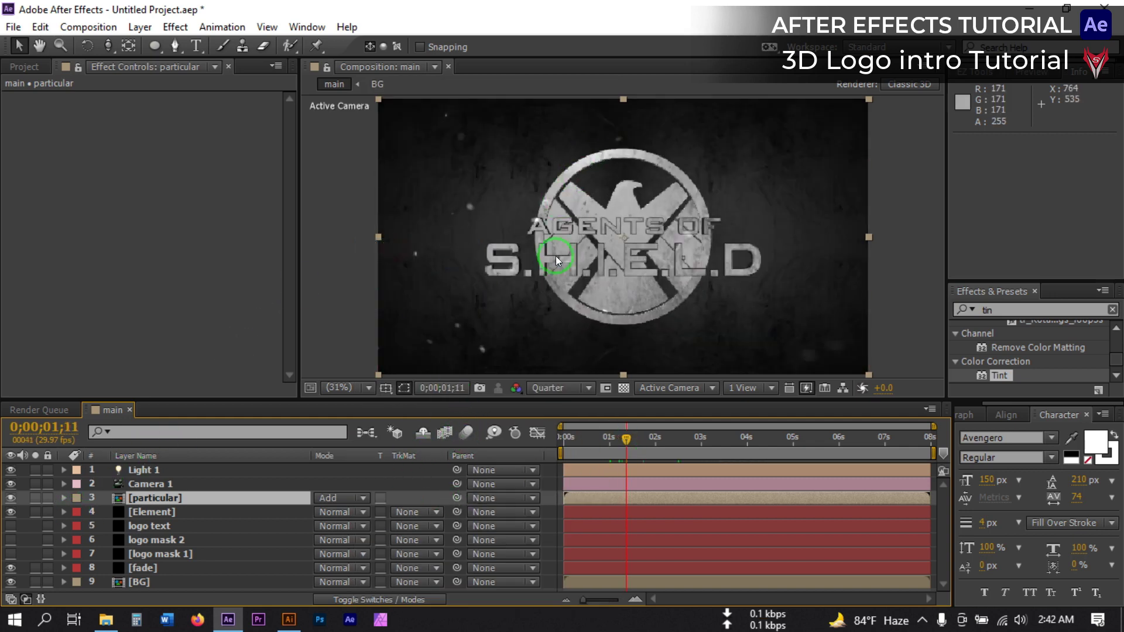
Step: Create a black 1920 x 1080 px solid named Flare above all other layers
left_click(168, 465)
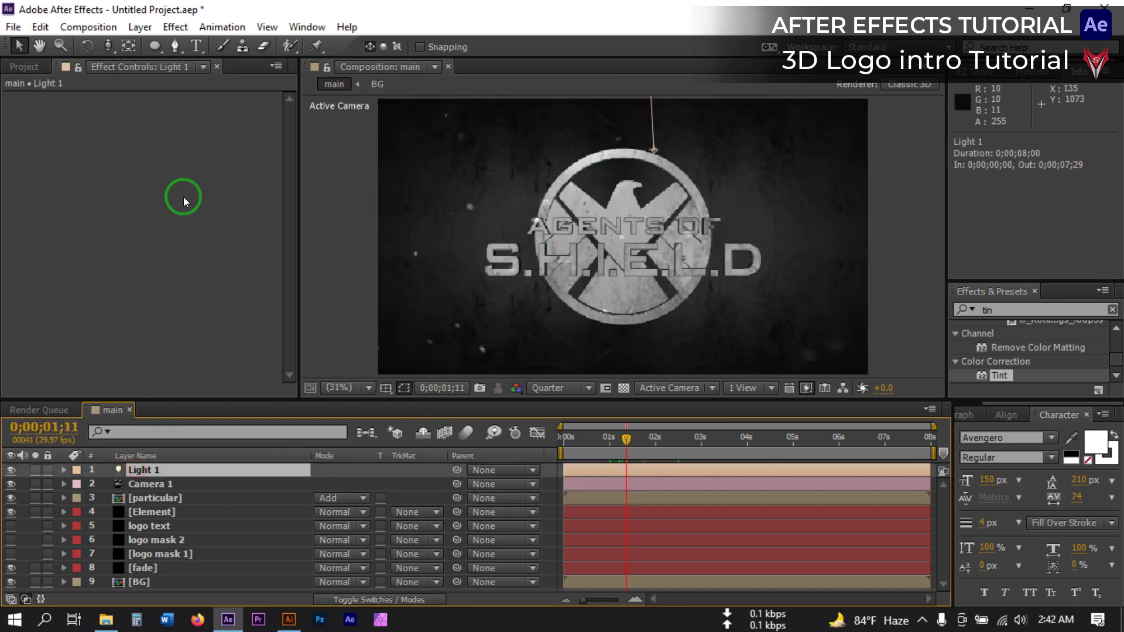
left_click(146, 30)
mouse_move(306, 26)
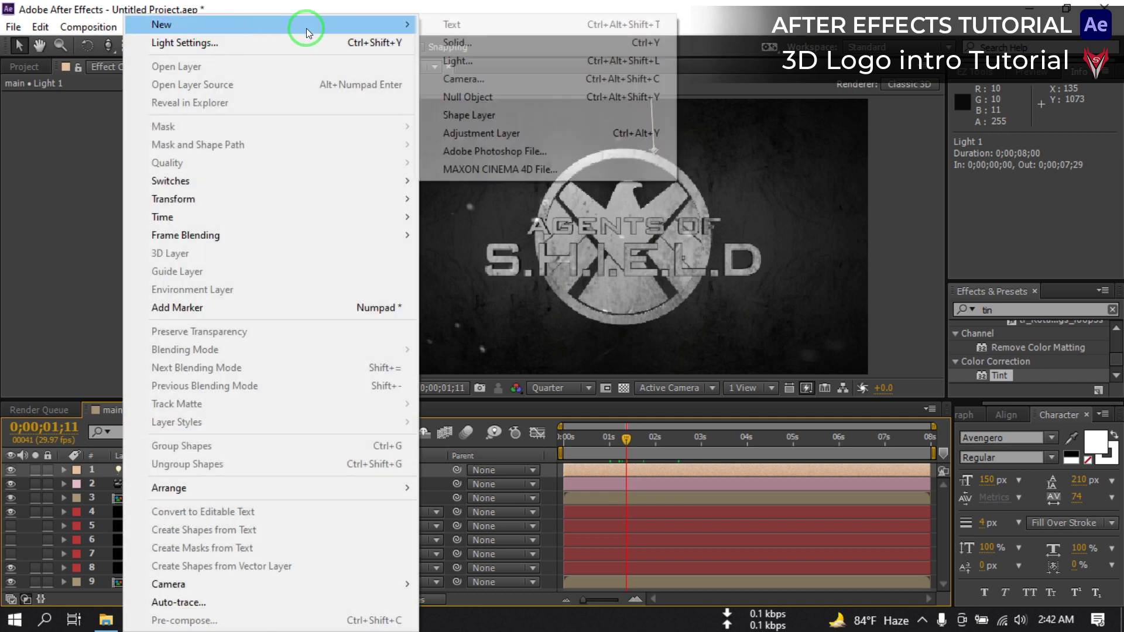
left_click(482, 44)
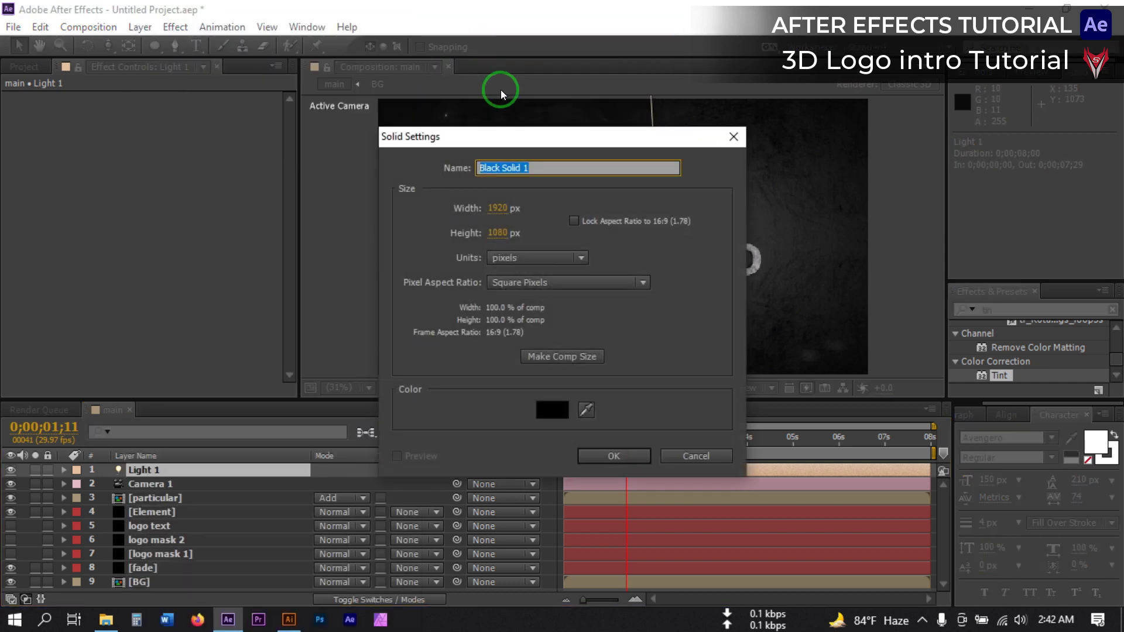
type("Fla")
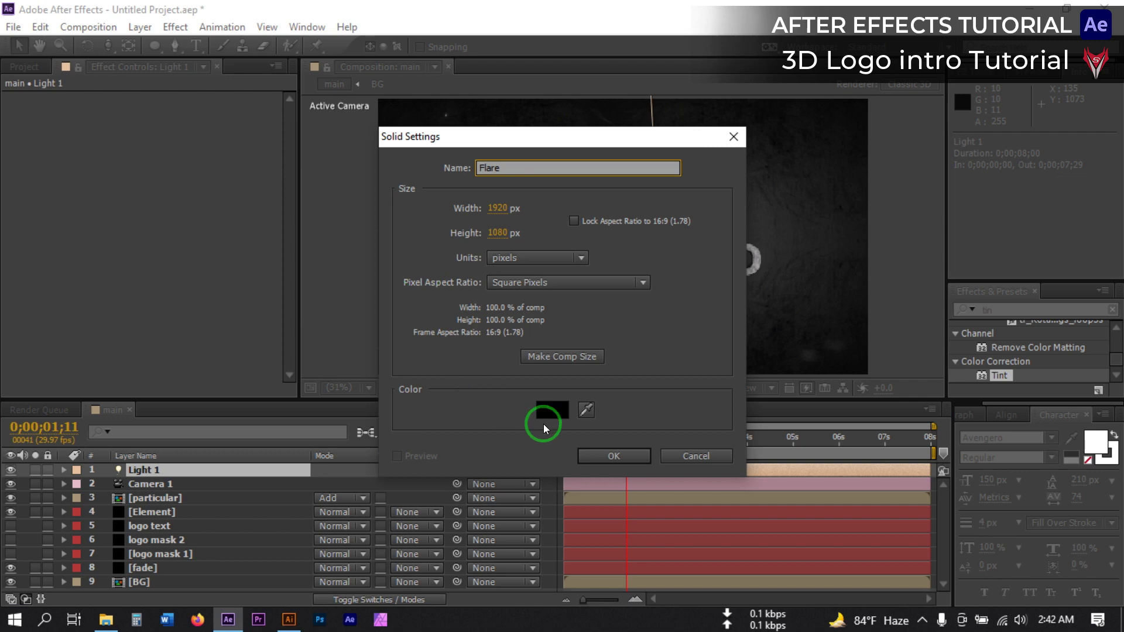
type("re")
left_click(595, 455)
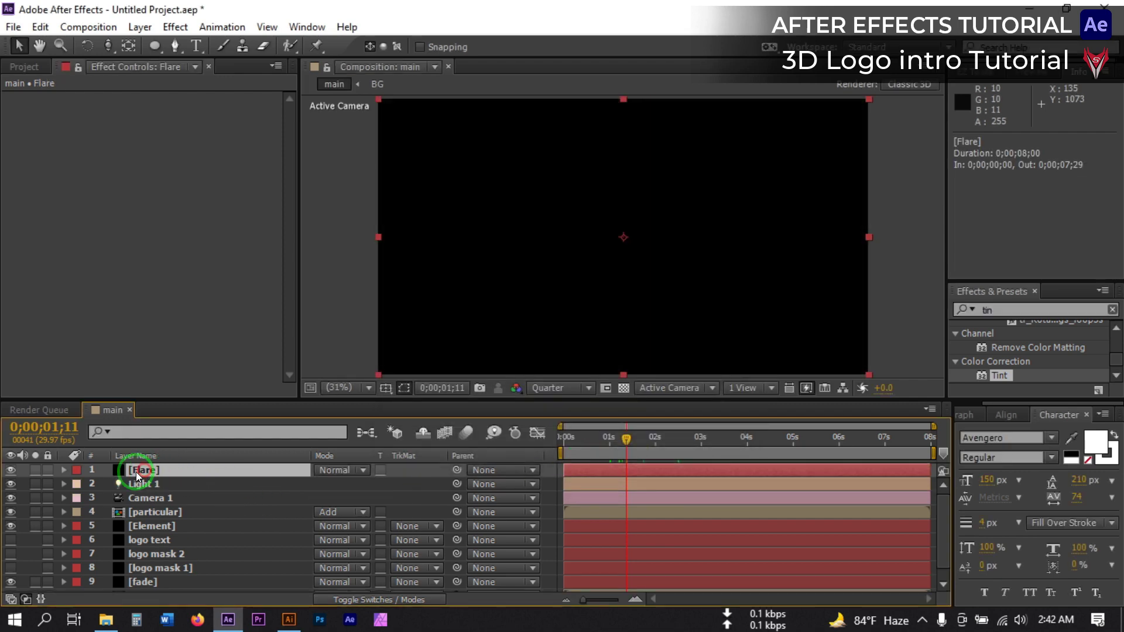
Step: Apply Optical Flares to the Flare solid and set its render mode to On Transparent
key("ctrl+space")
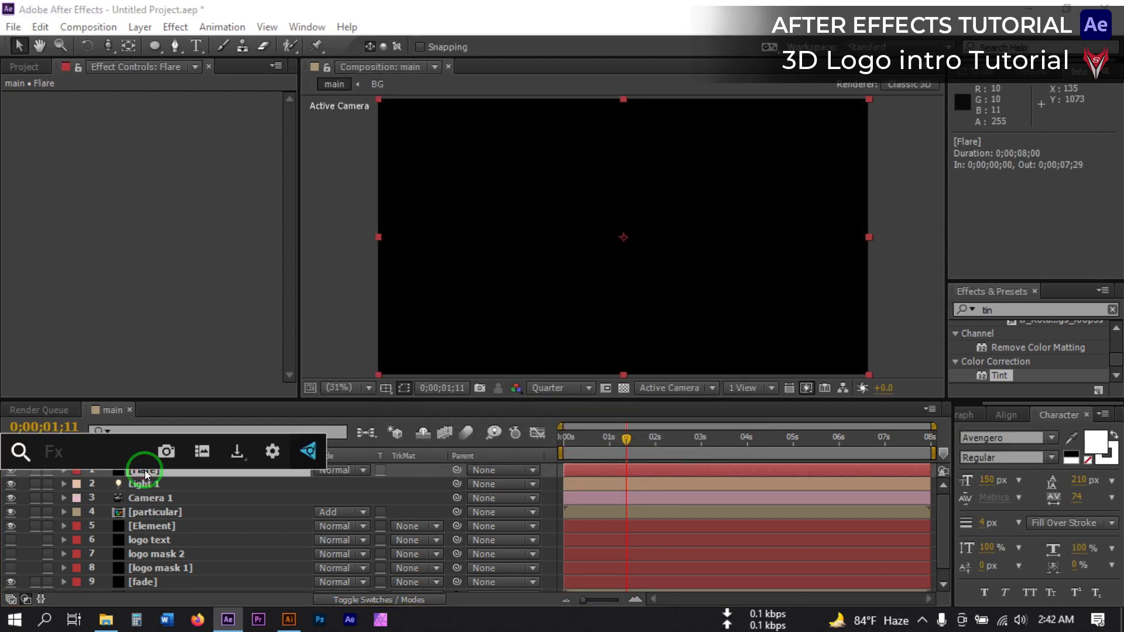
type("op")
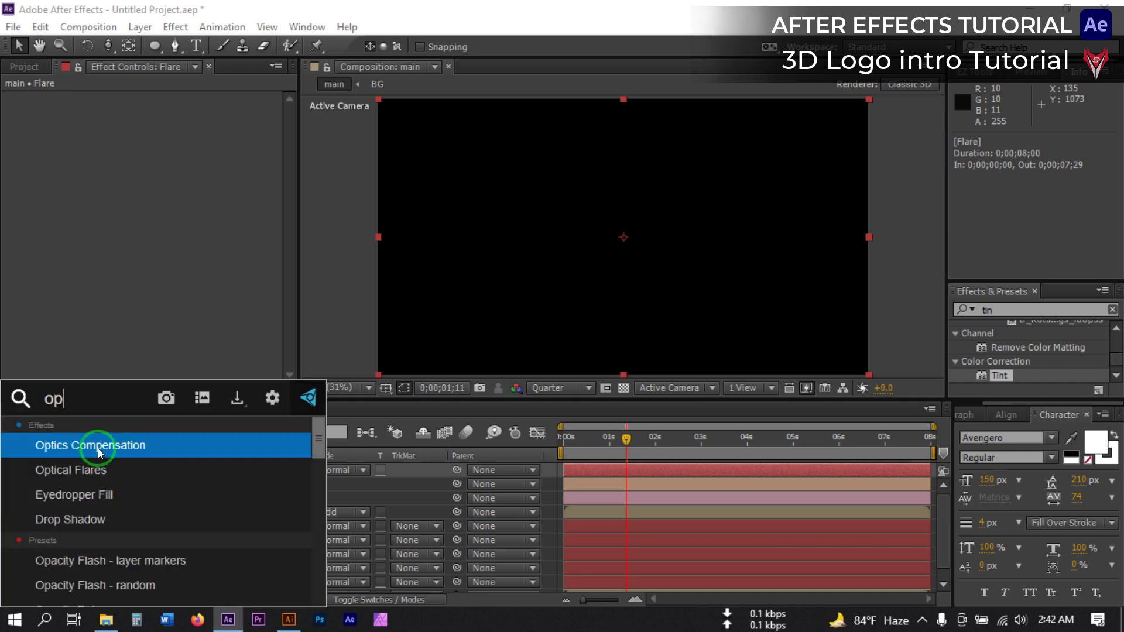
left_click(89, 469)
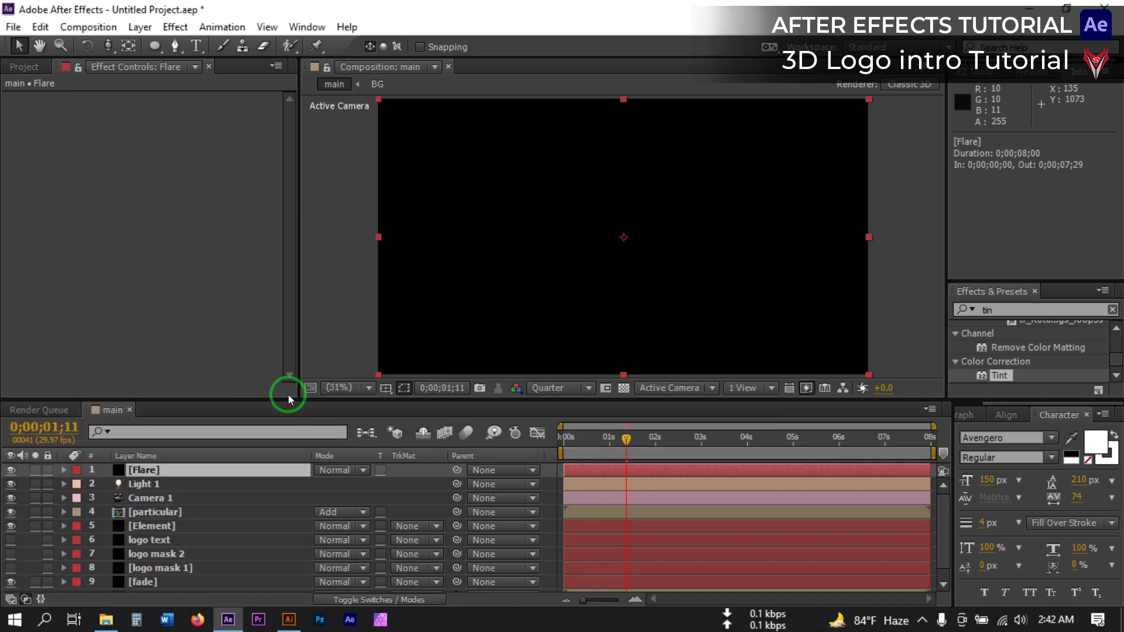
scroll(152, 360, "down", 1)
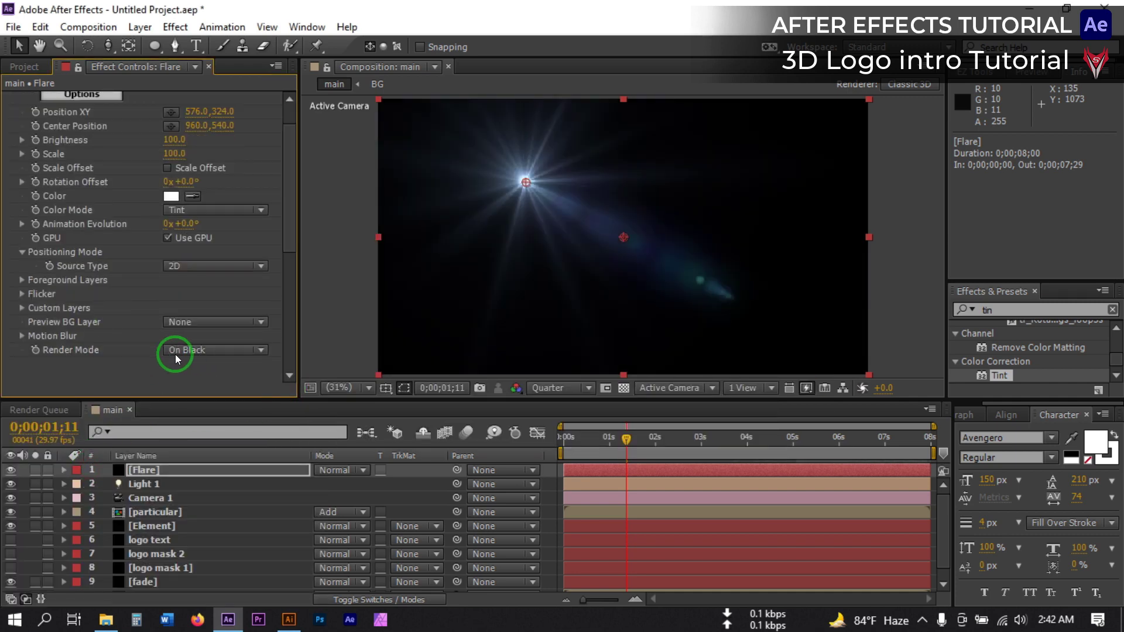
left_click(175, 354)
left_click(232, 388)
scroll(104, 171, "up", 1)
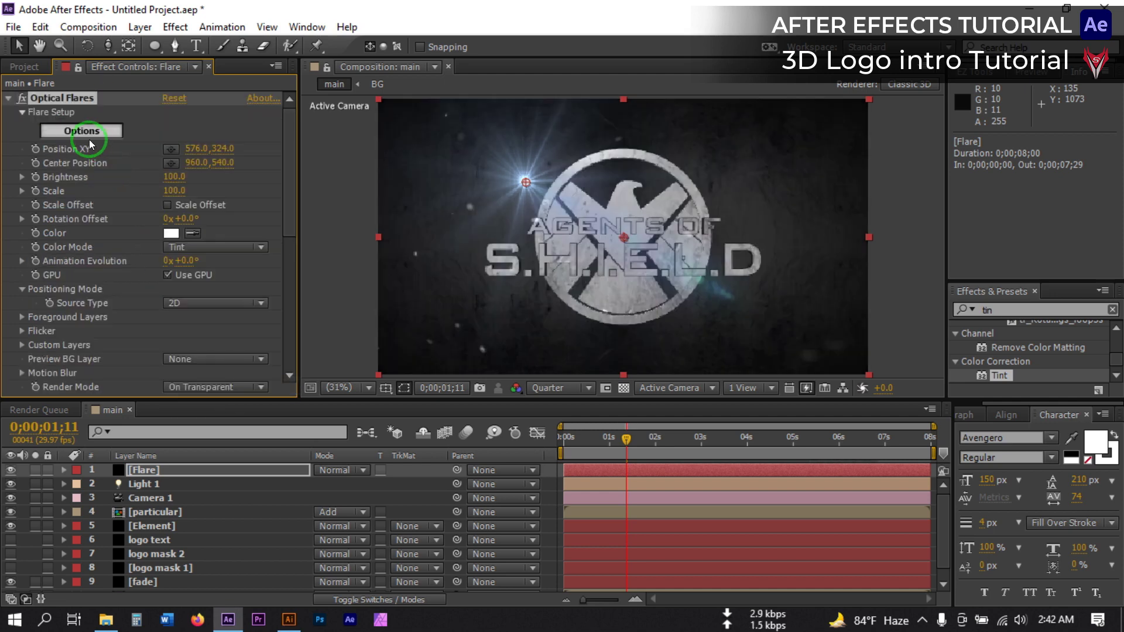
Step: Load the Green Spot Light preset from the Light preset folder in the Optical Flares options
left_click(123, 132)
left_click(853, 397)
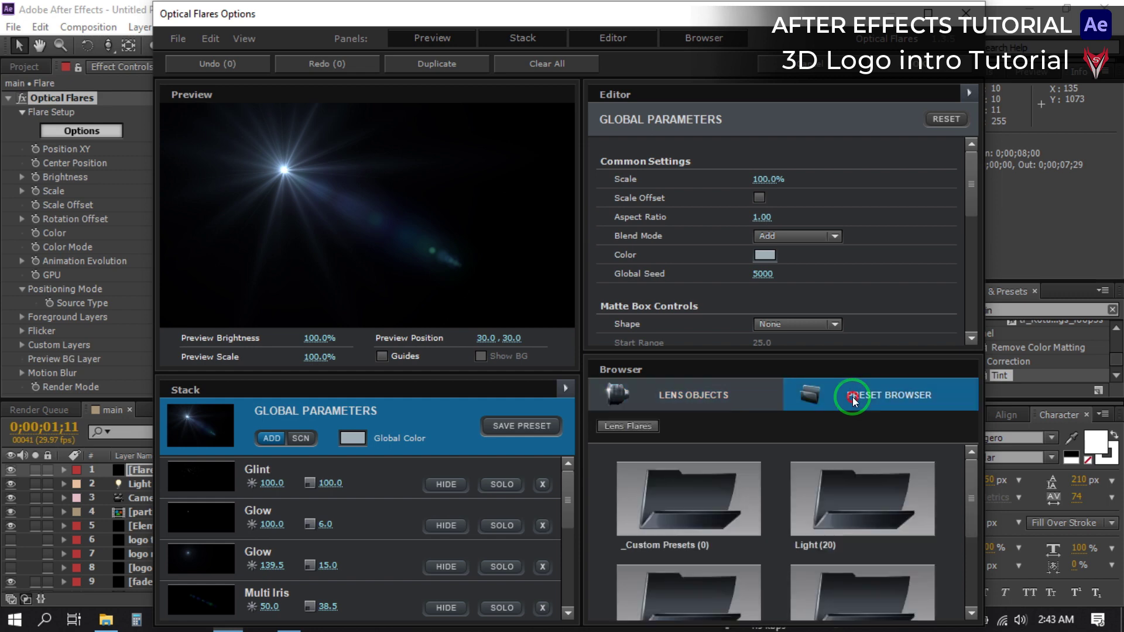
left_click(889, 474)
double_click(859, 501)
scroll(866, 504, "down", 2)
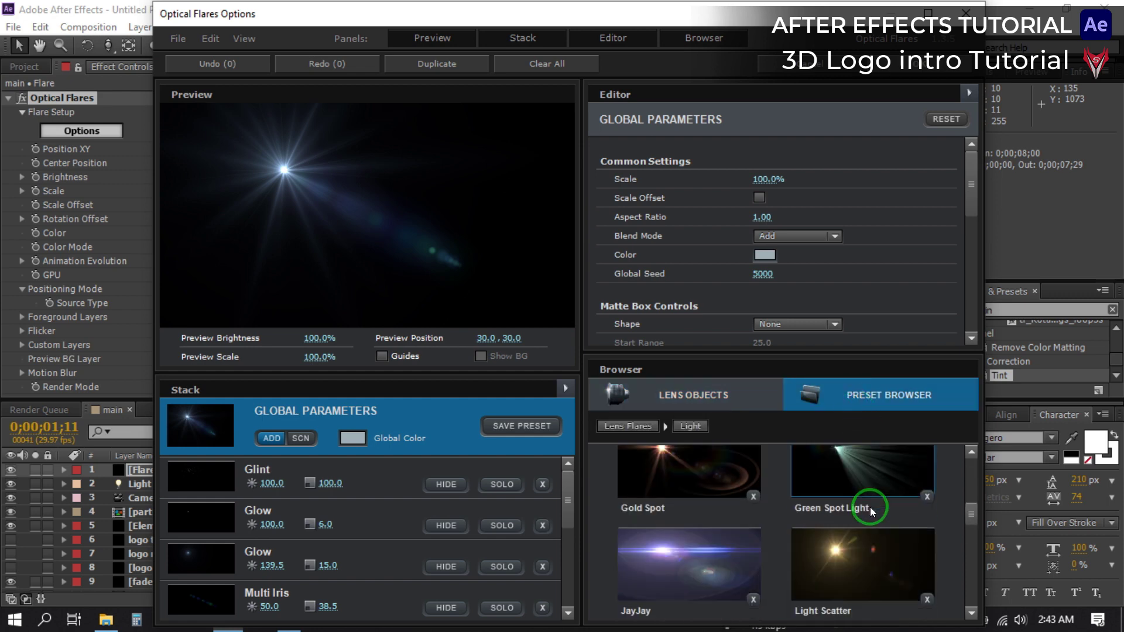
left_click(831, 469)
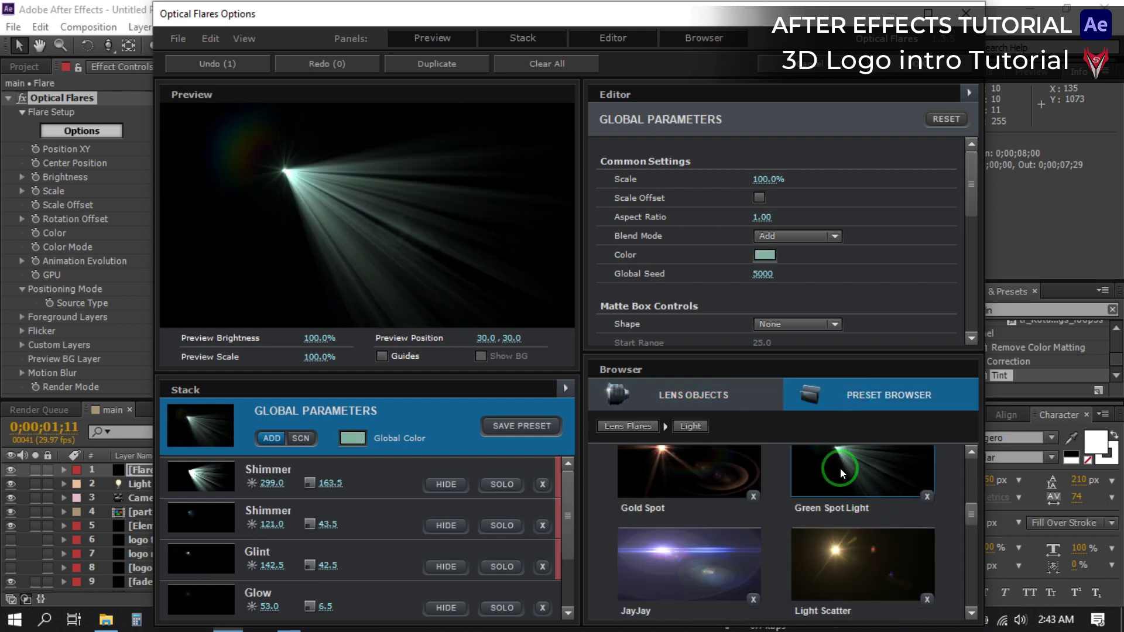
Step: Hide the second Shimmer, Glint, Glow and remaining lower elements of the flare, keeping the first Shimmer, and accept the flare options
left_click(181, 501)
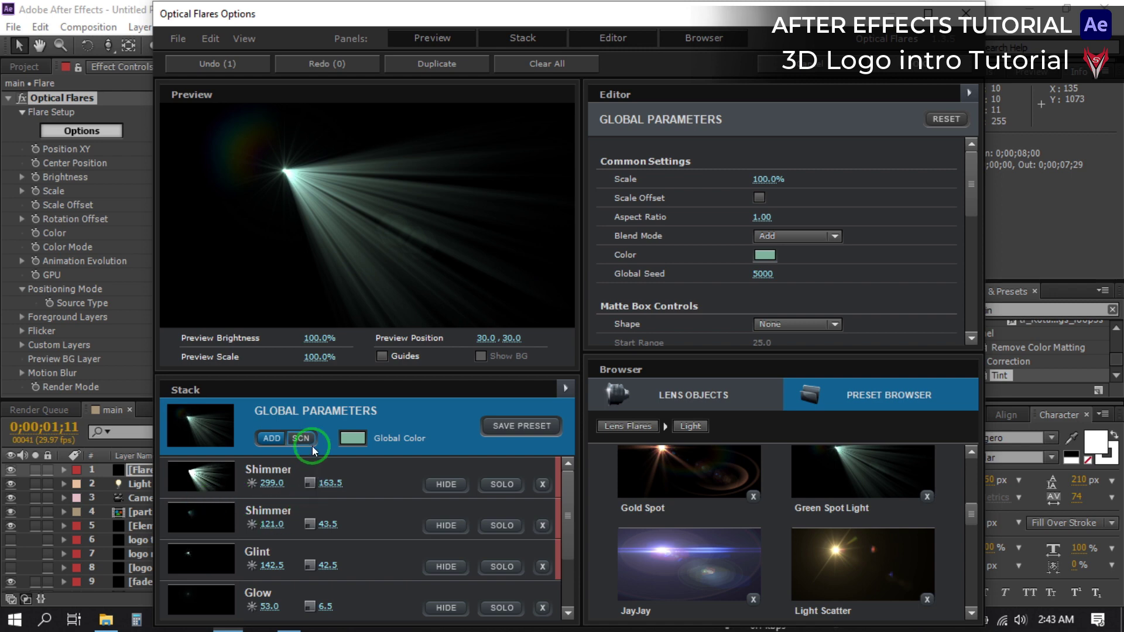
left_click(442, 522)
left_click(446, 567)
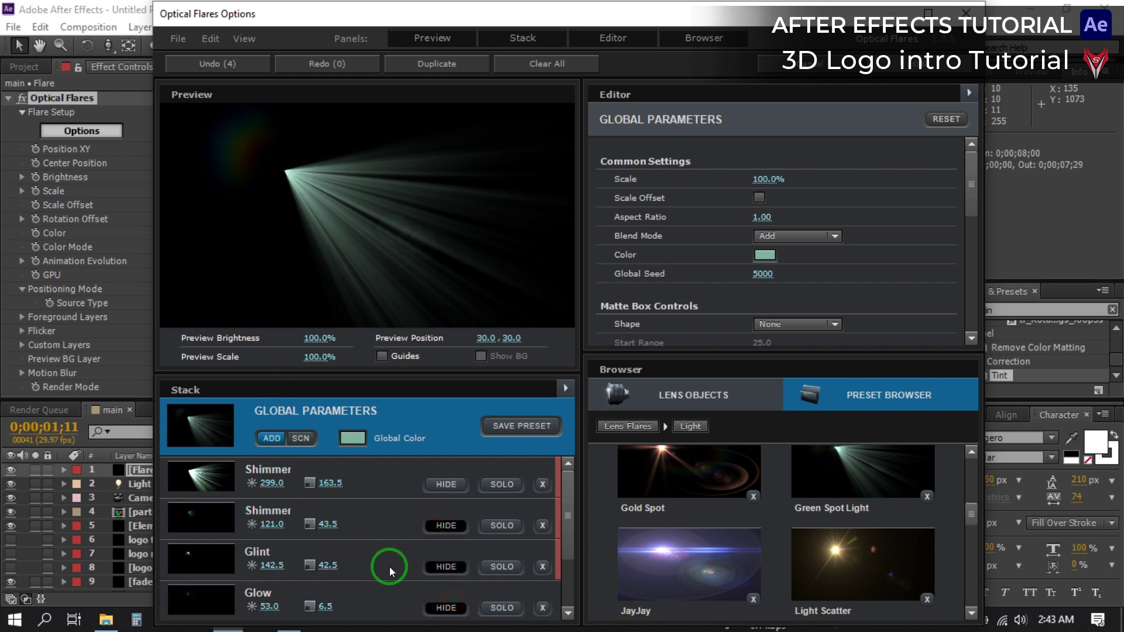
left_click(445, 607)
scroll(410, 556, "down", 3)
left_click(445, 608)
scroll(410, 557, "up", 3)
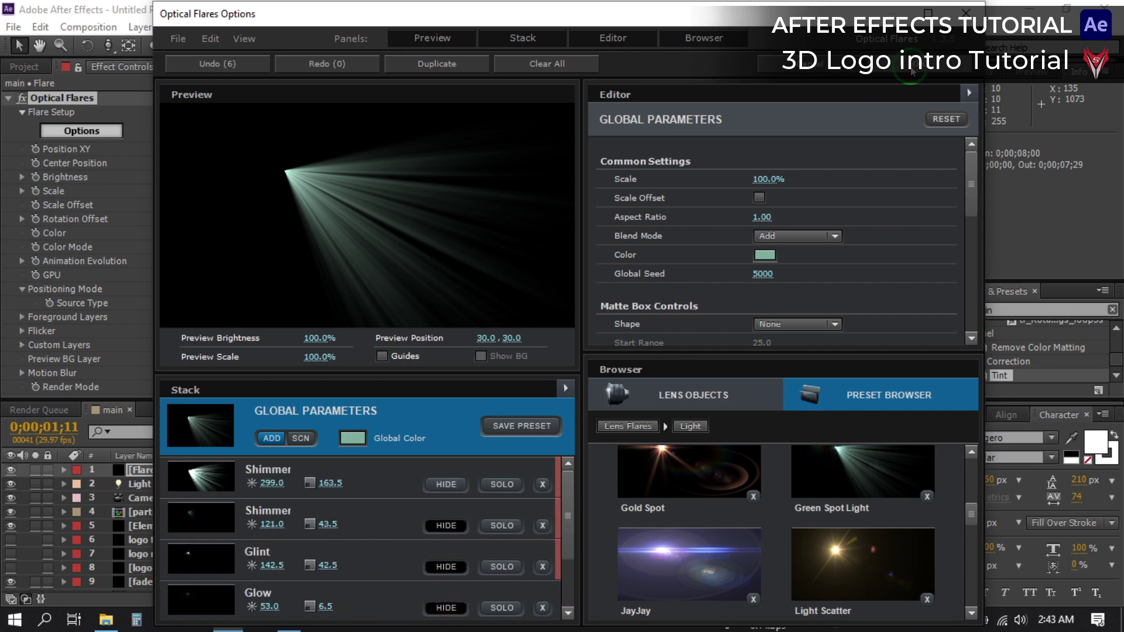
left_click(911, 71)
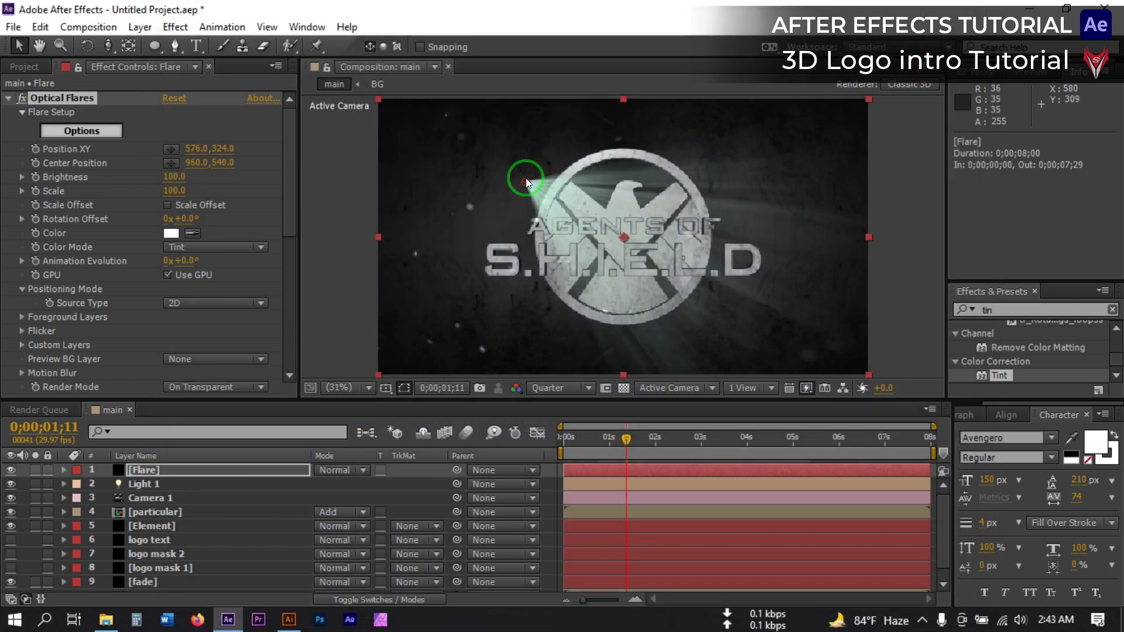
Step: Move the flare's source above the top centre of the frame, to about 948, -294, and fit the composition view
scroll(539, 183, "down", 2)
left_click_drag(571, 209, 623, 122)
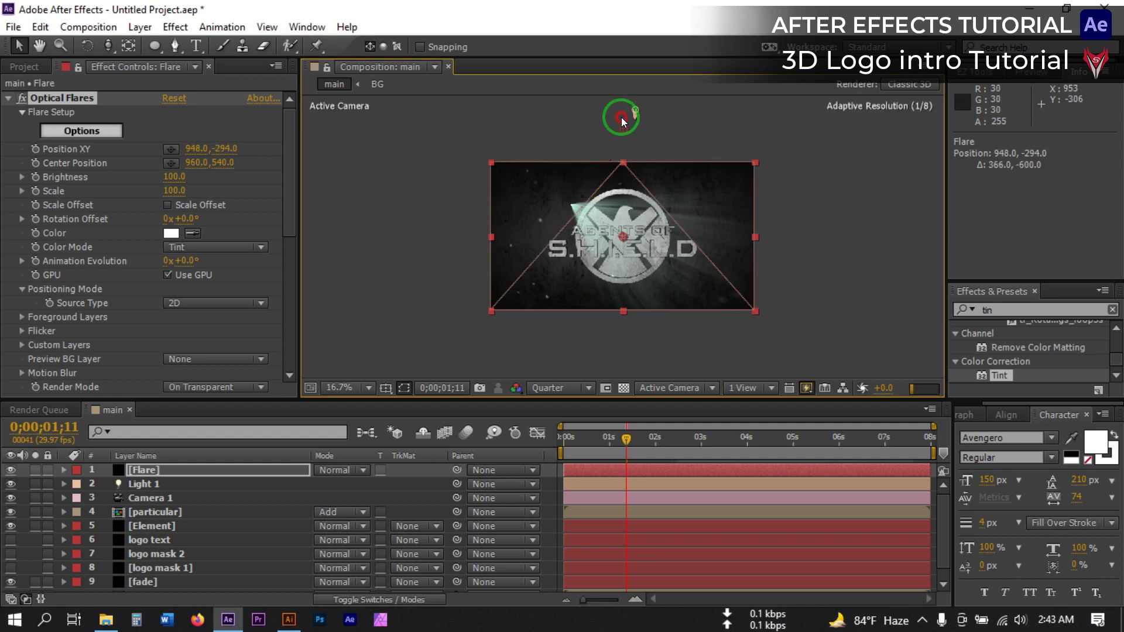
left_click(369, 387)
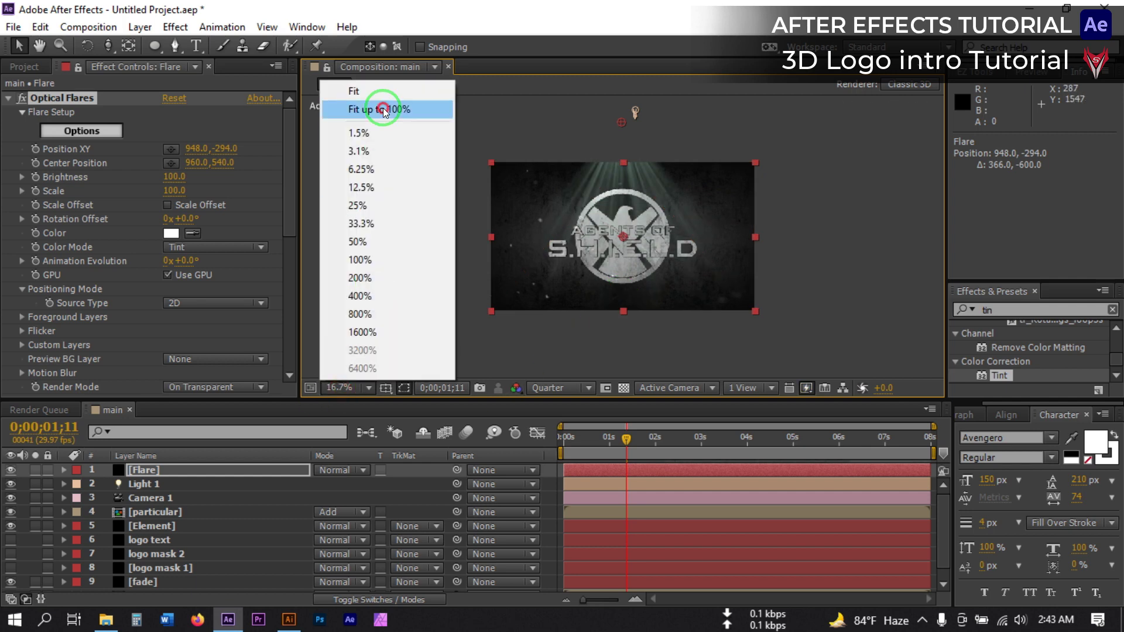
left_click(414, 107)
Step: Apply Fast Blur to the Flare layer with Blurriness 25 and Repeat Edge Pixels enabled
left_click(141, 472)
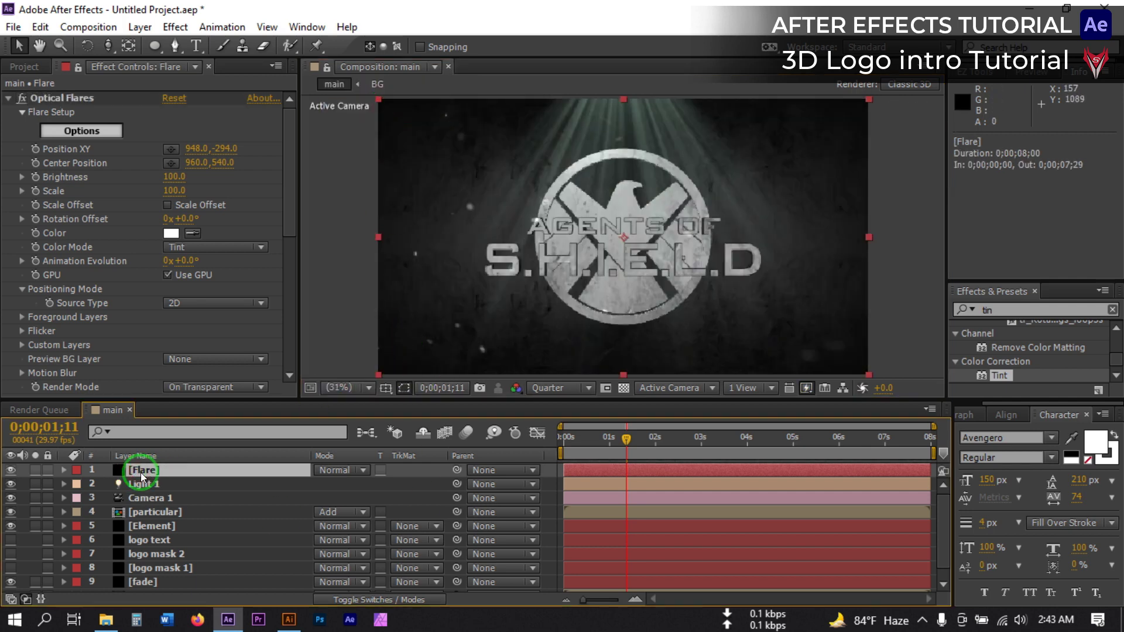
key("ctrl+space")
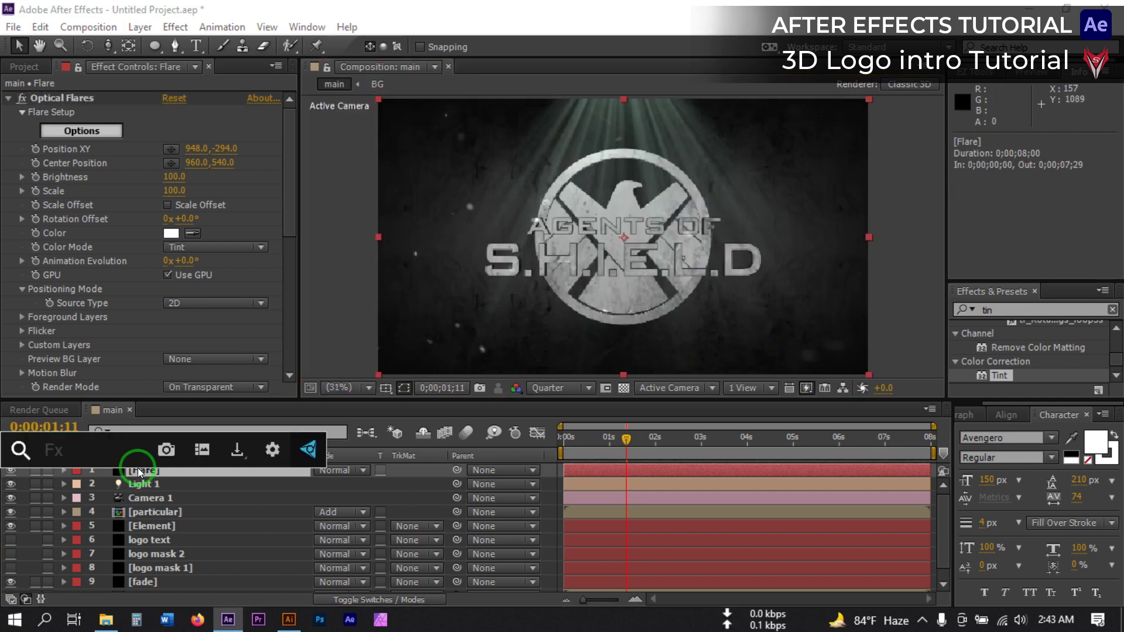
type("fast")
left_click(94, 444)
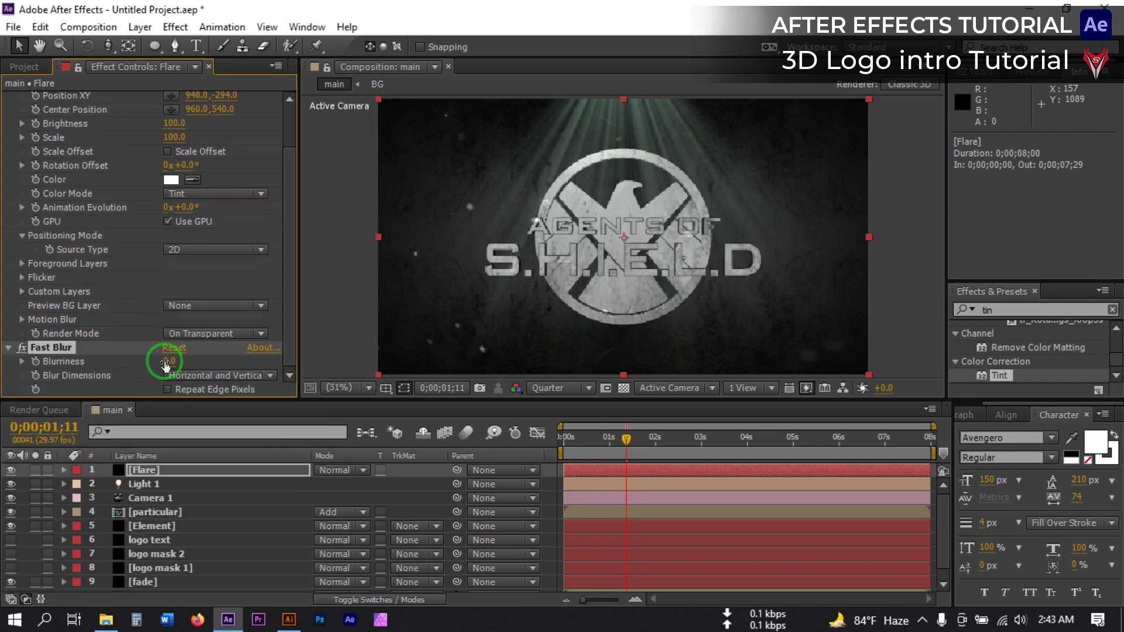
left_click(166, 361)
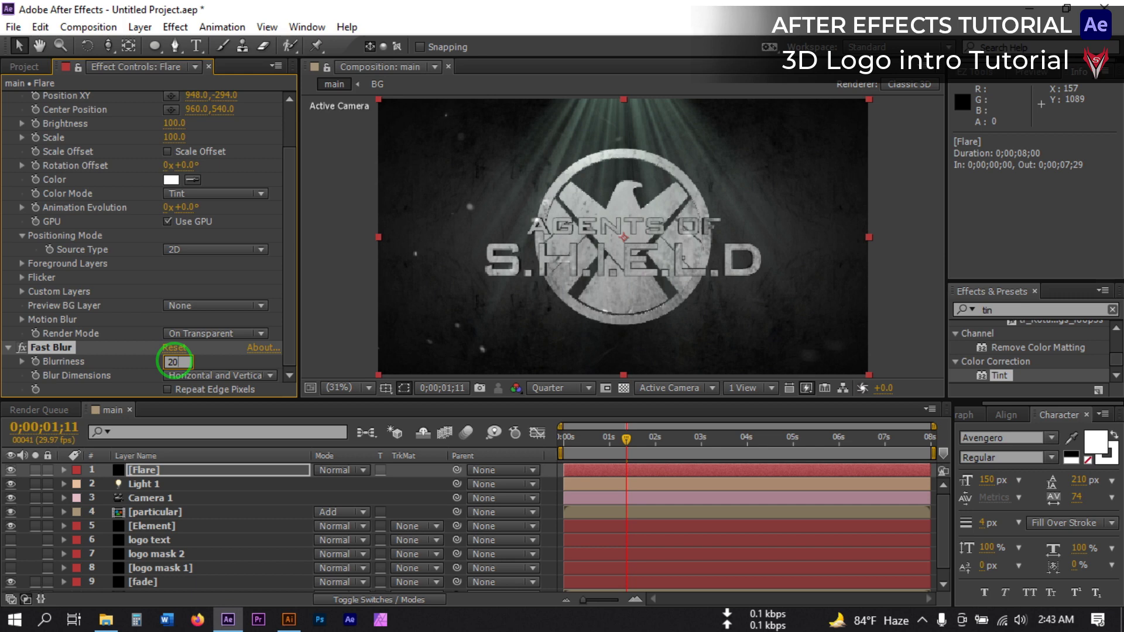
key("Return")
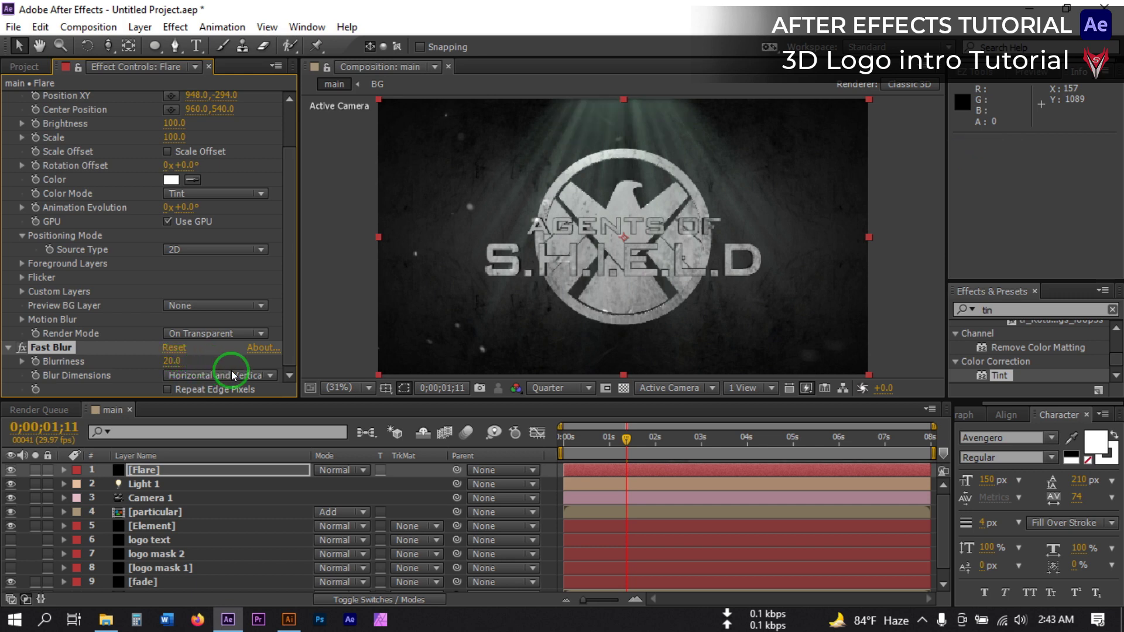
left_click(166, 389)
left_click(170, 361)
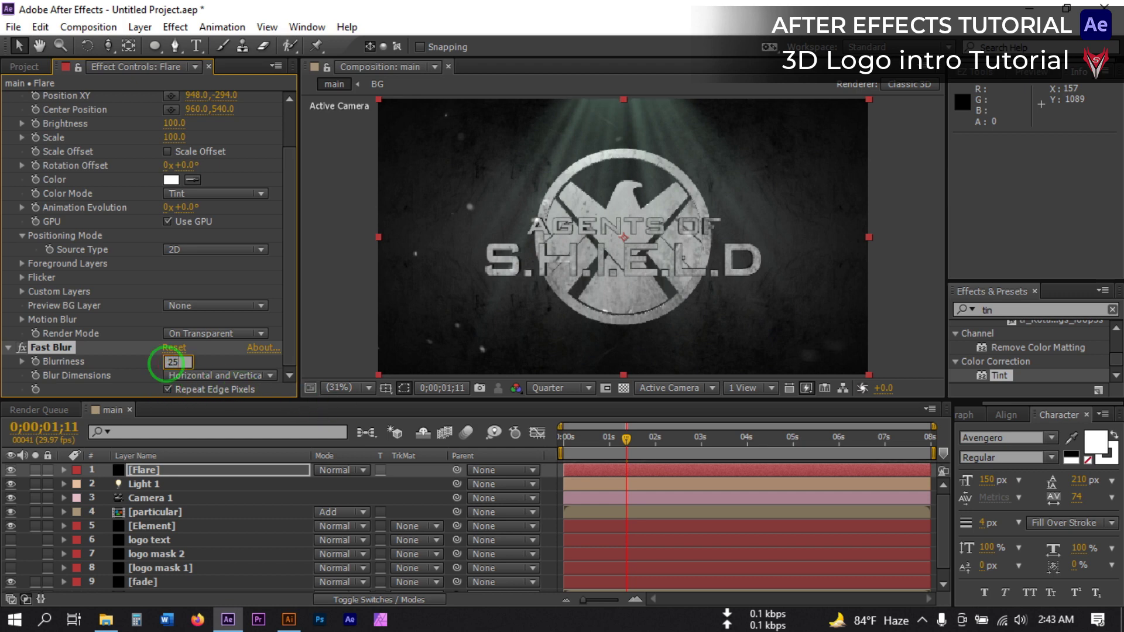
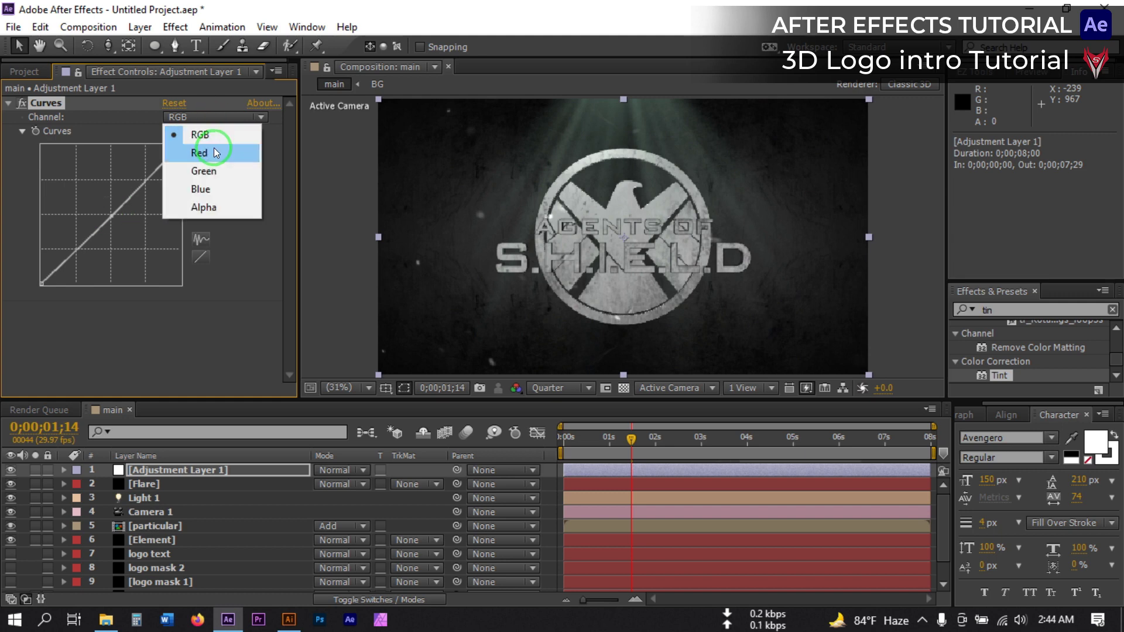
Step: Lower the midpoints of the Red and Blue curves slightly in the Curves effect on Adjustment Layer 1
left_click(205, 151)
left_click_drag(115, 218, 127, 205)
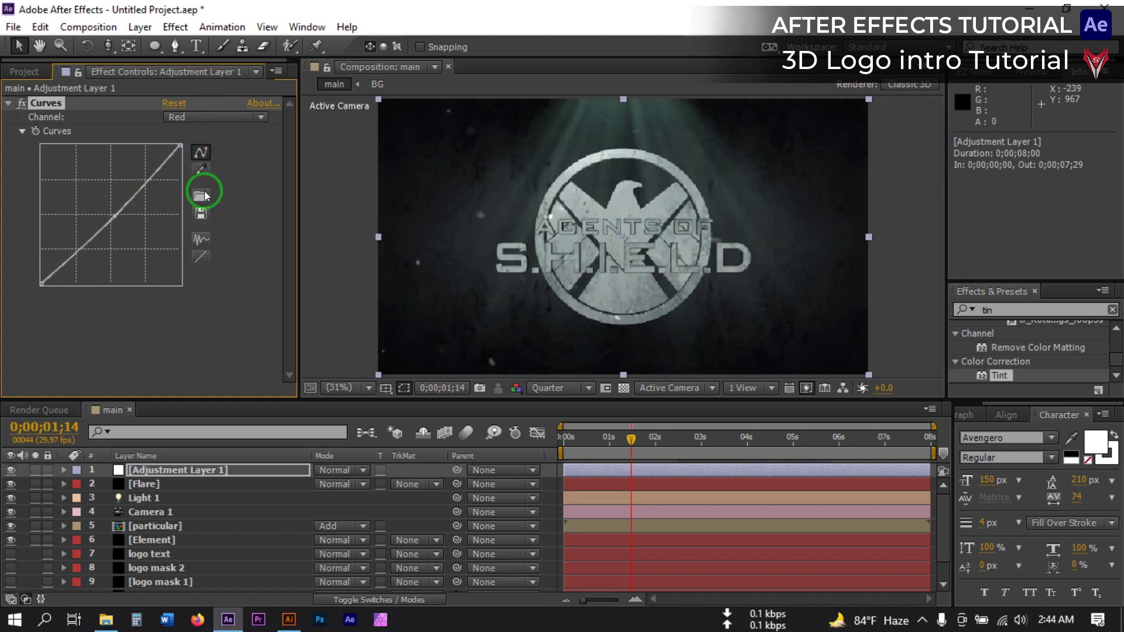
left_click(205, 117)
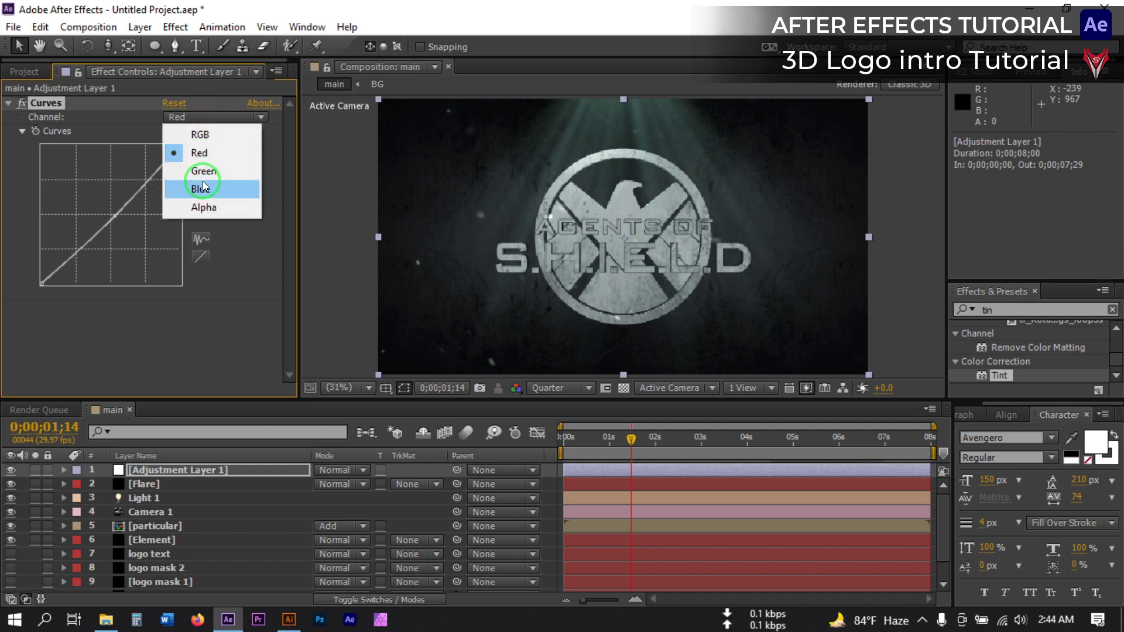
left_click(202, 186)
left_click(109, 212)
left_click_drag(109, 212, 113, 443)
Step: Create a second adjustment layer above the others and apply Magic Bullet Looks to it
left_click(140, 27)
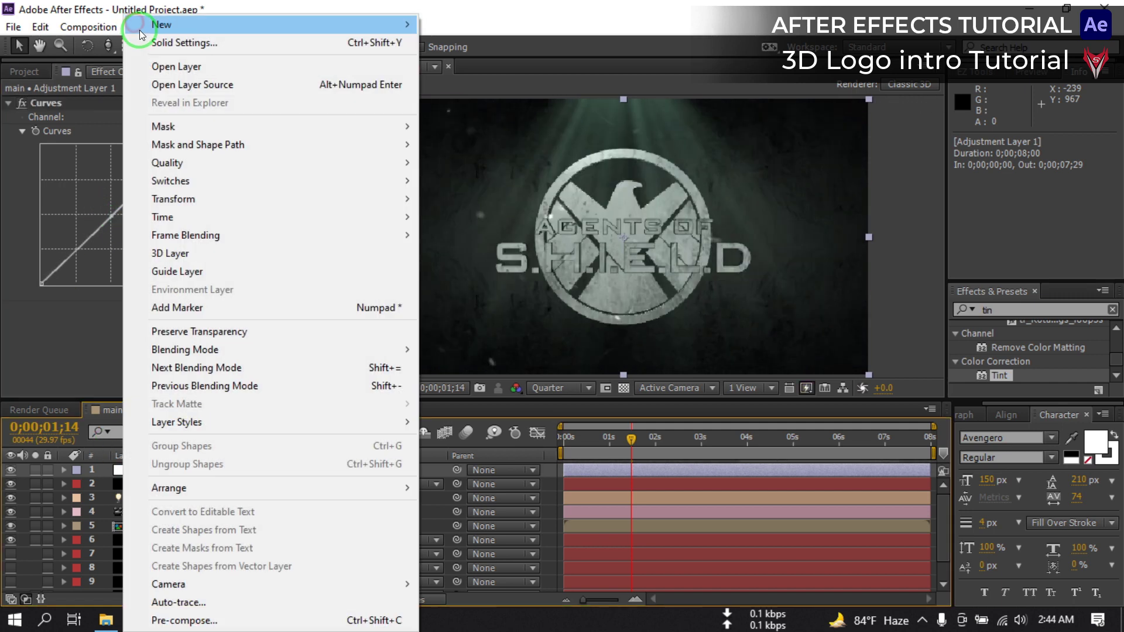
mouse_move(396, 23)
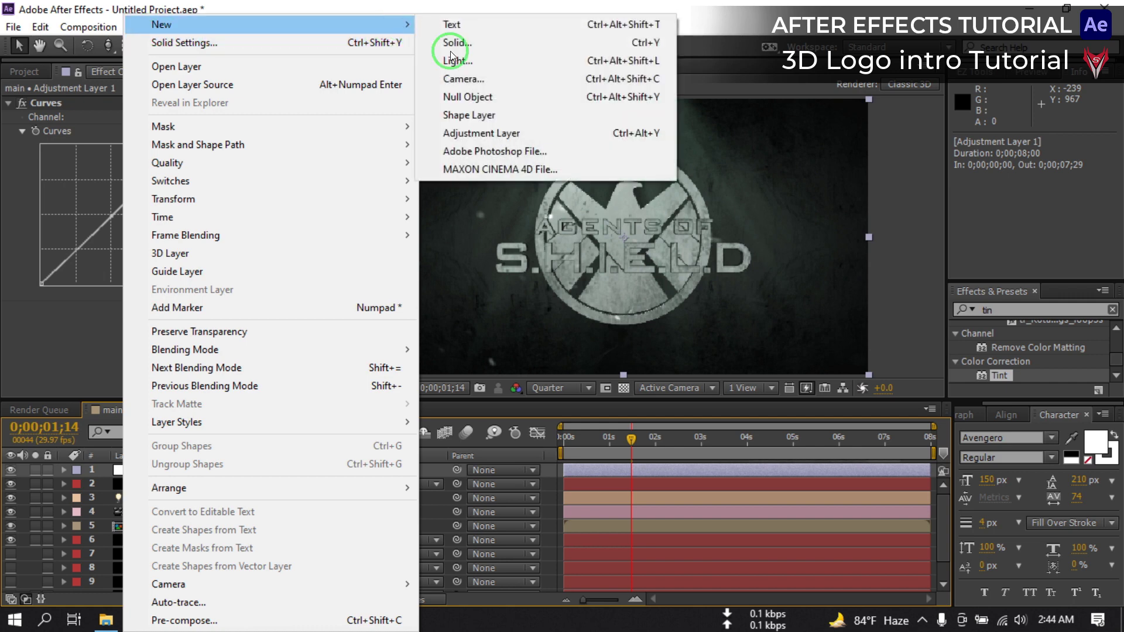
left_click(494, 133)
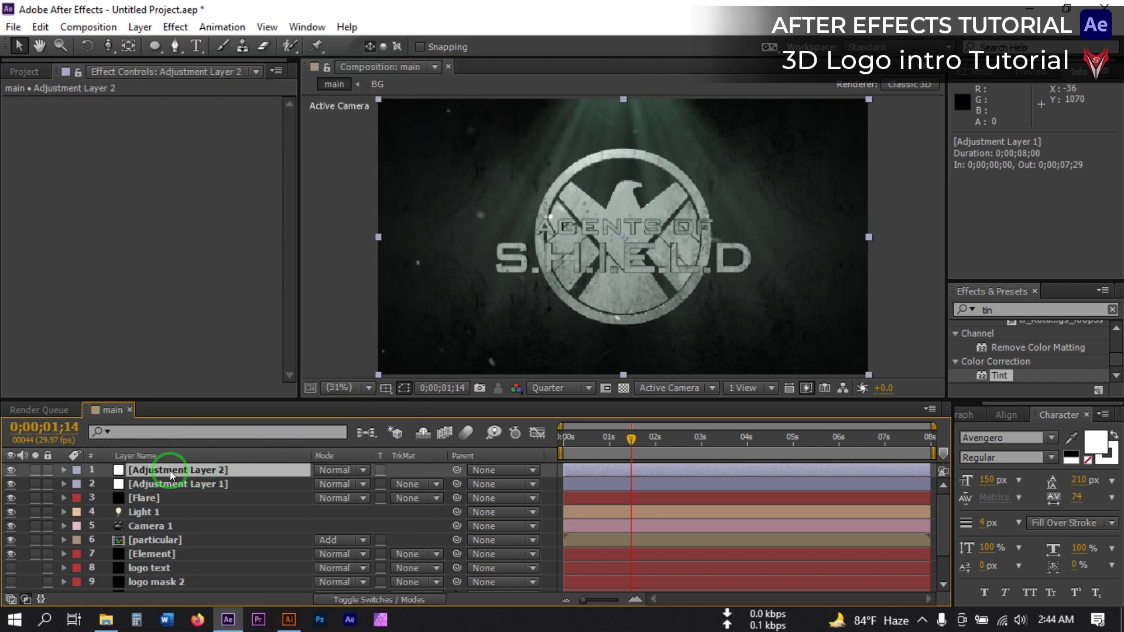
key("ctrl+space")
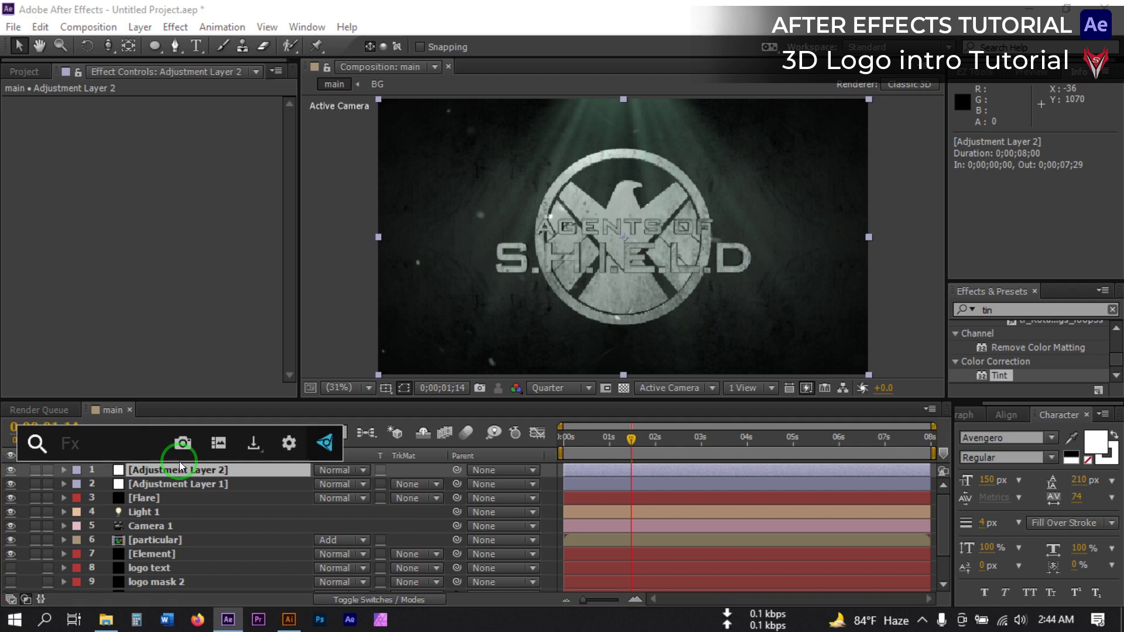
type("look")
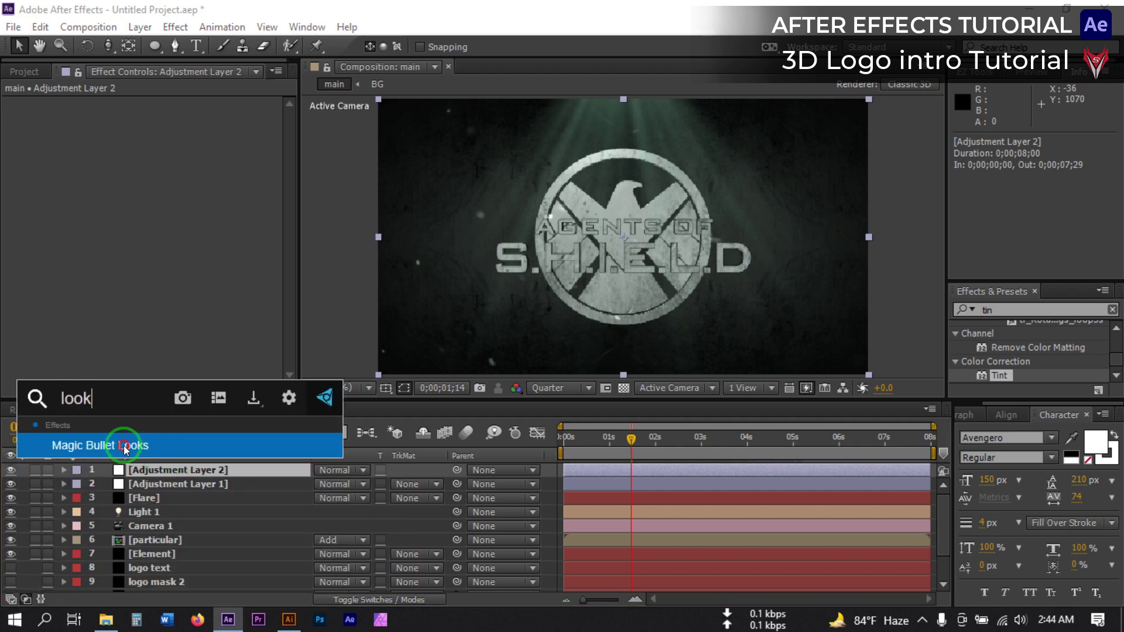
left_click(156, 448)
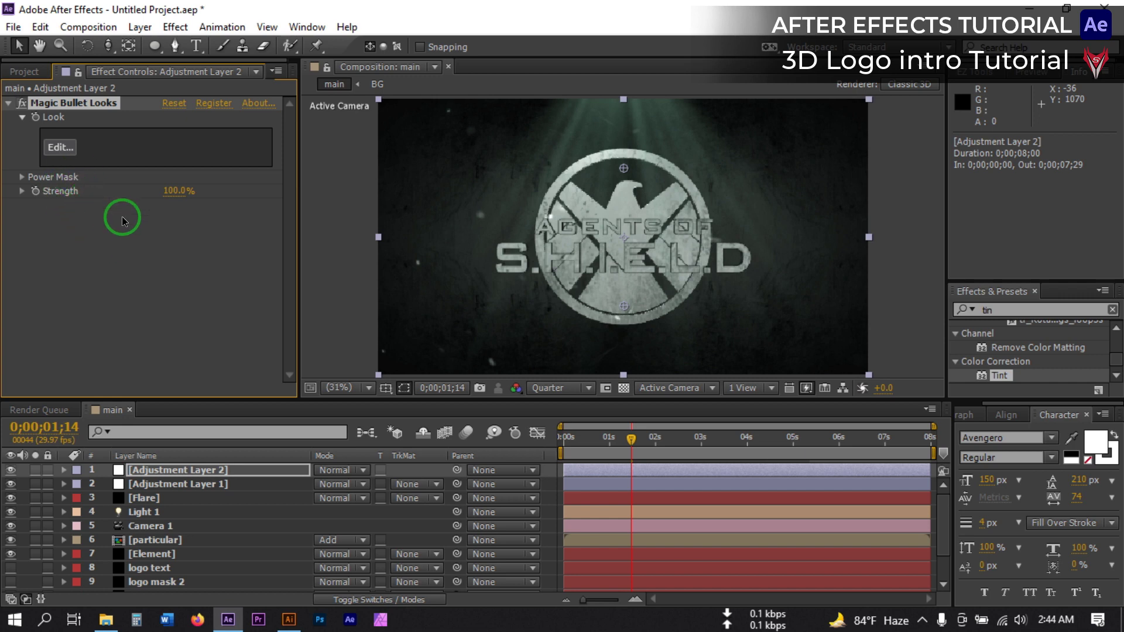
Step: Load the Bistrocity look in the Magic Bullet Looks editor and finish editing
left_click(61, 151)
mouse_move(27, 479)
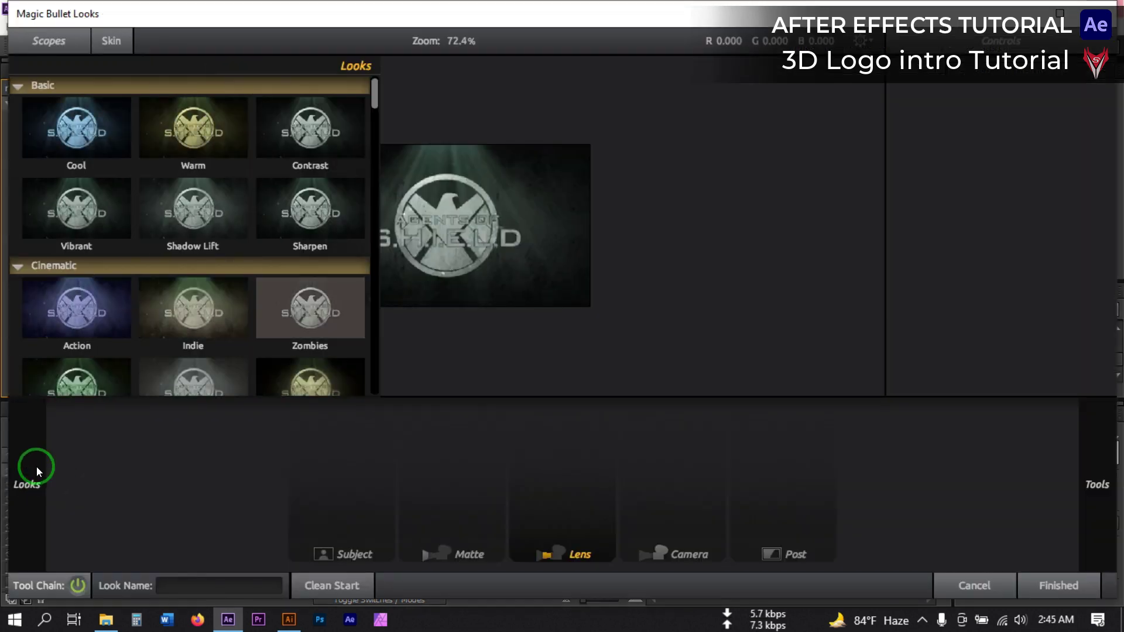
scroll(130, 271, "down", 1)
scroll(130, 272, "down", 5)
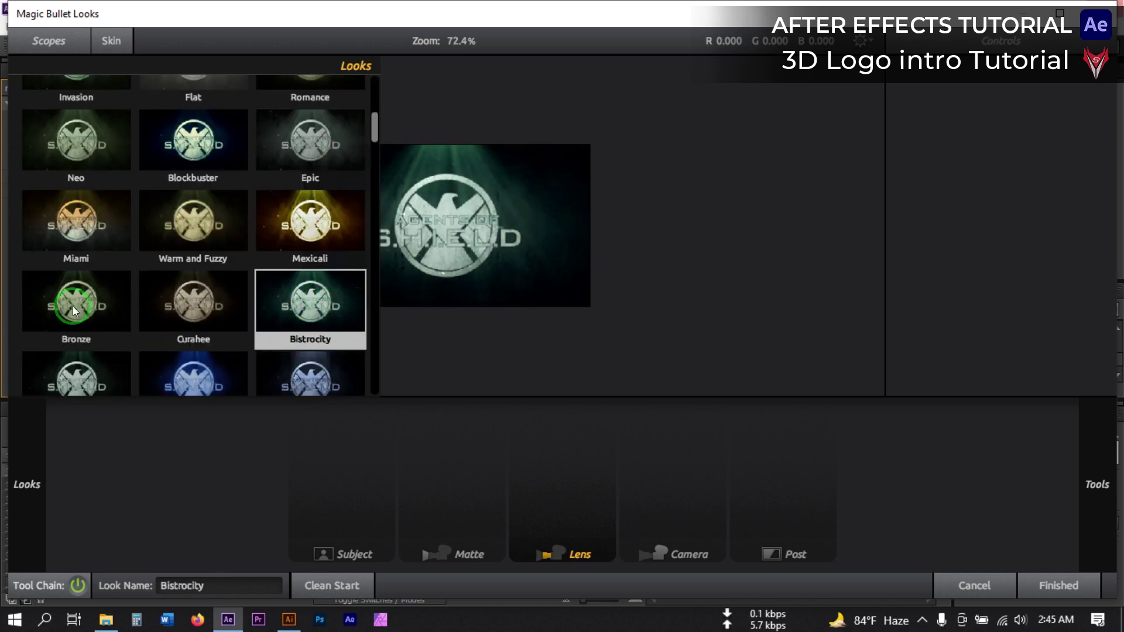
left_click(303, 302)
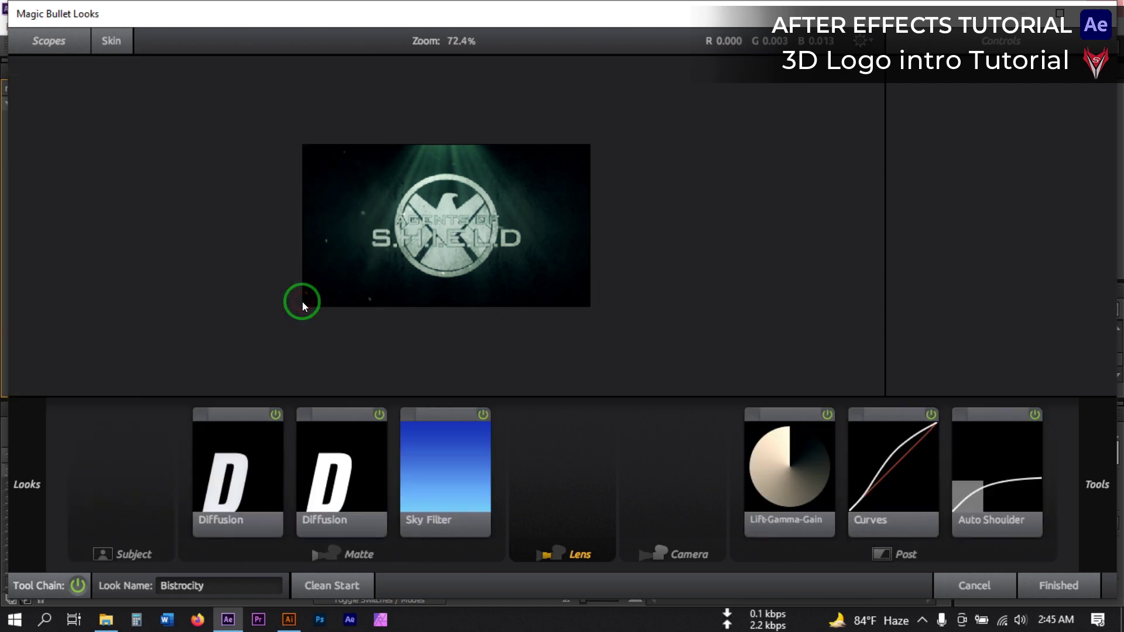
left_click(1051, 584)
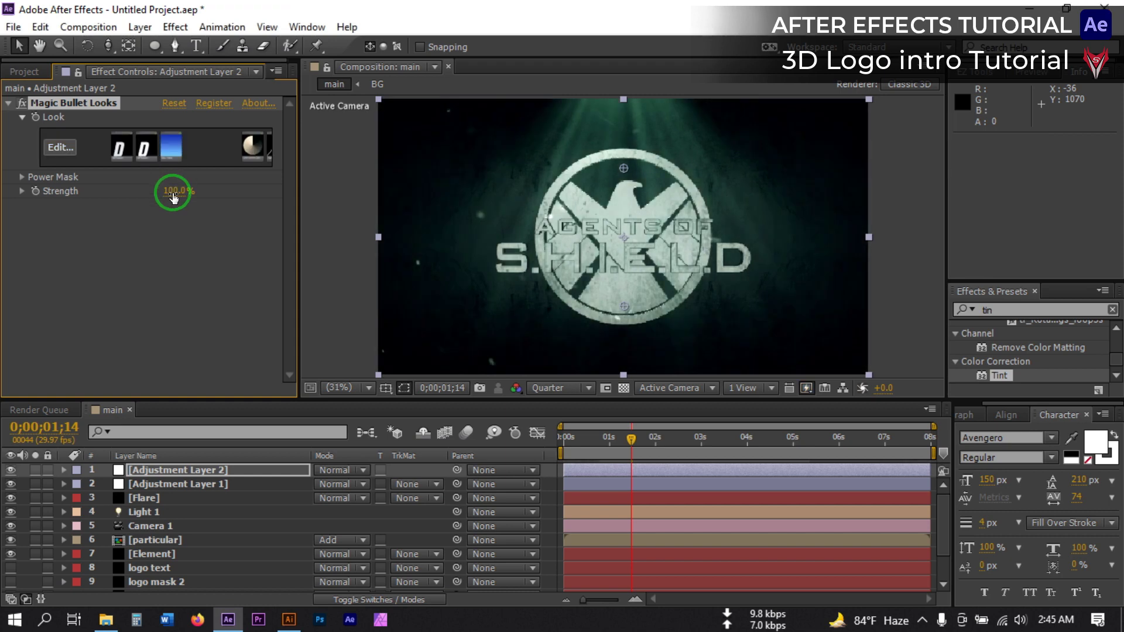
Step: Set the Magic Bullet Looks strength to 60%
left_click(173, 192)
type("50")
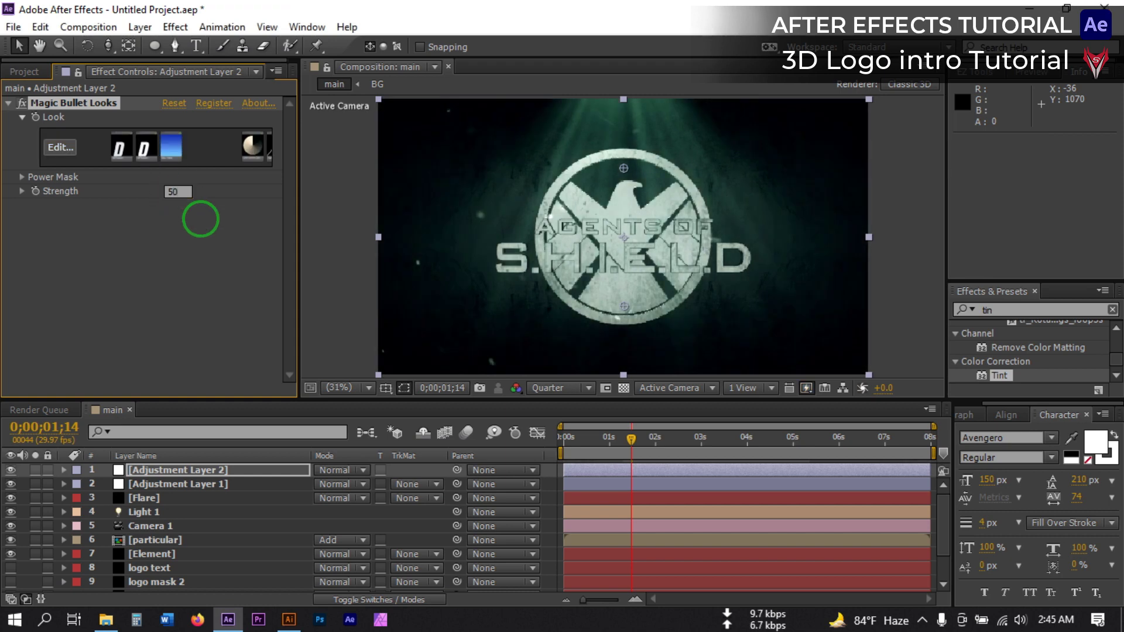
left_click(173, 192)
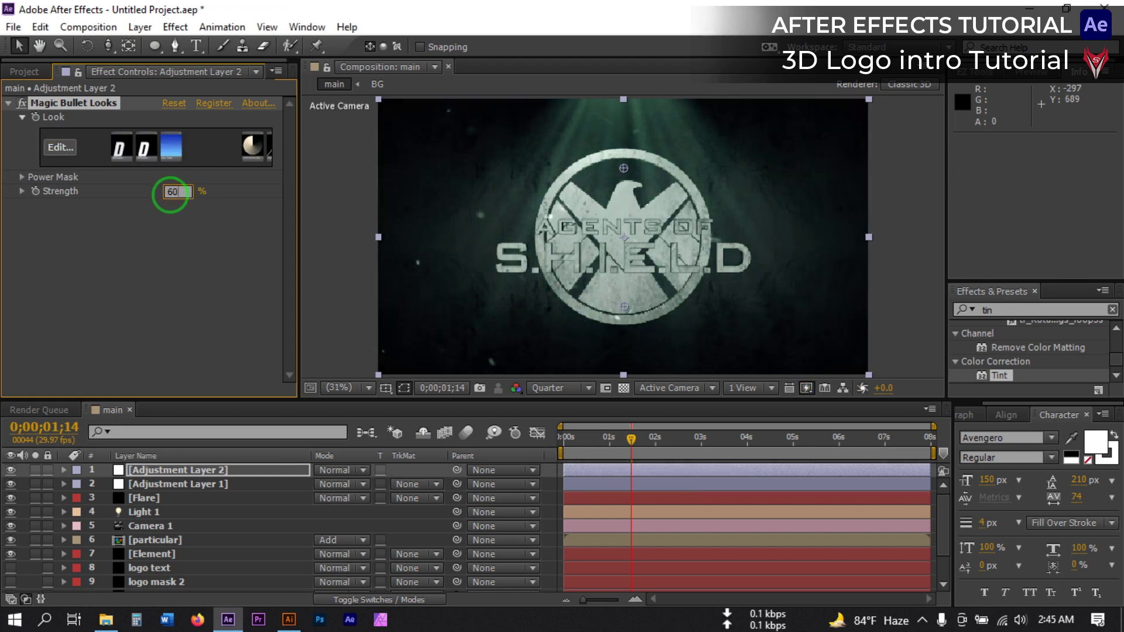
left_click(204, 221)
Step: Lower the RGB curve's midpoint slightly on Adjustment Layer 1, undoing the last excess adjustment
left_click(164, 483)
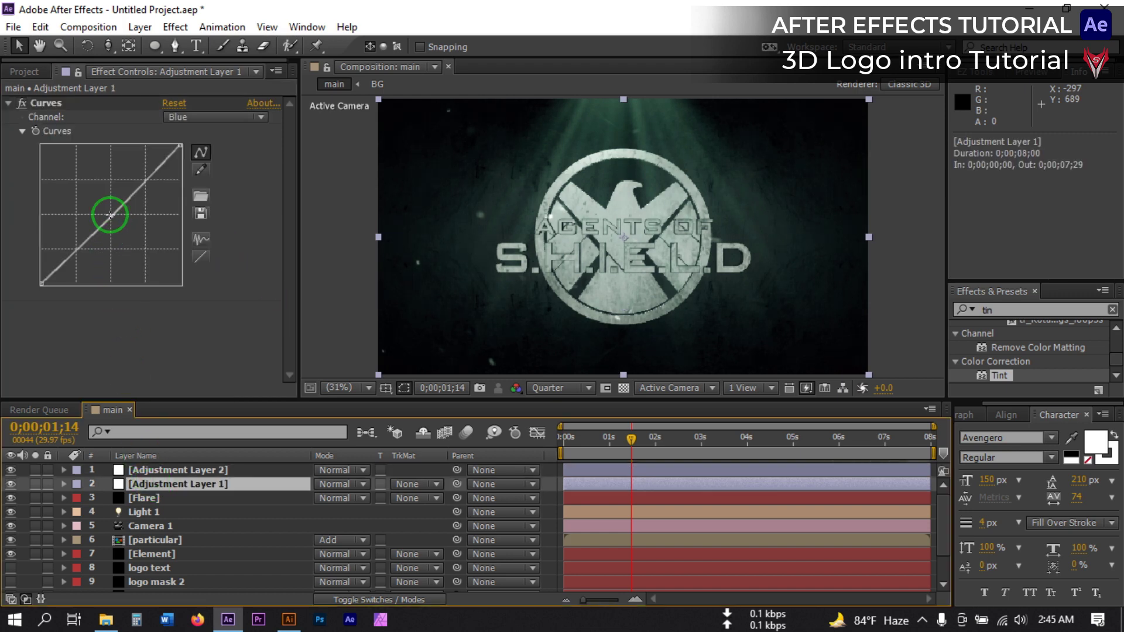
mouse_move(110, 221)
left_mouse_down()
mouse_move(170, 143)
mouse_move(116, 222)
left_mouse_up()
key("ctrl+z")
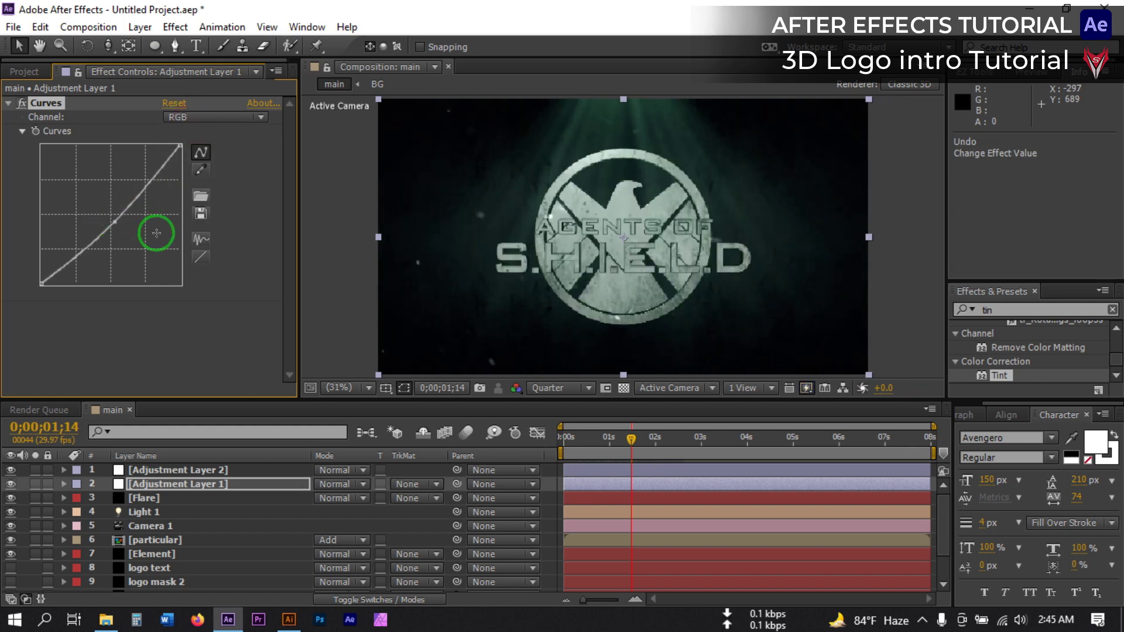
Step: Create a third adjustment layer above Adjustment Layer 2
left_click(154, 470)
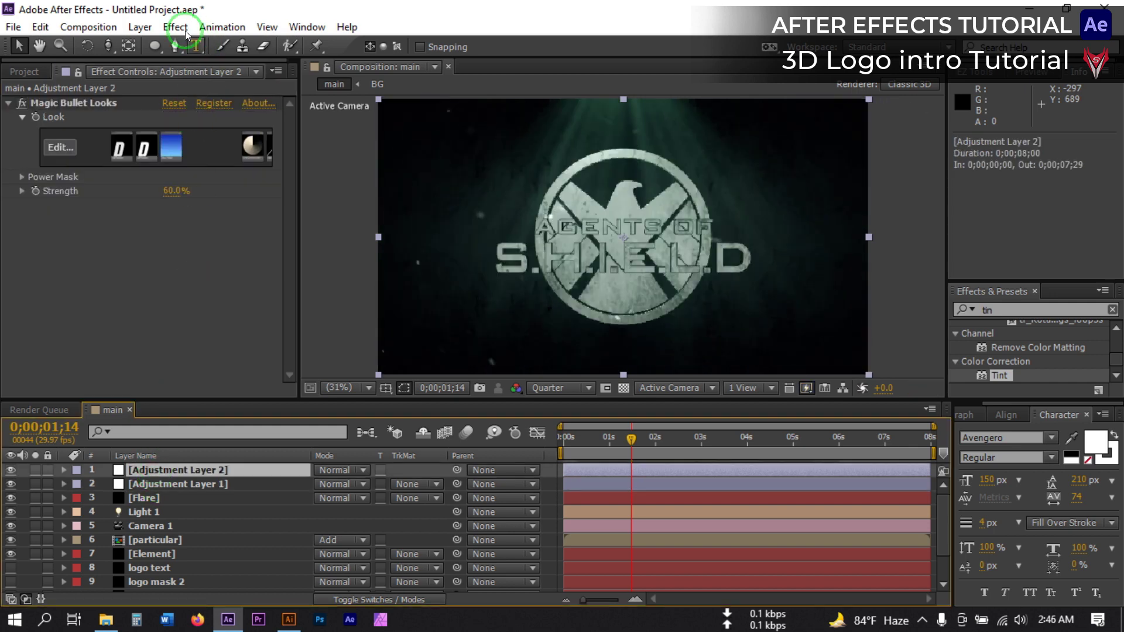
left_click(144, 27)
mouse_move(188, 31)
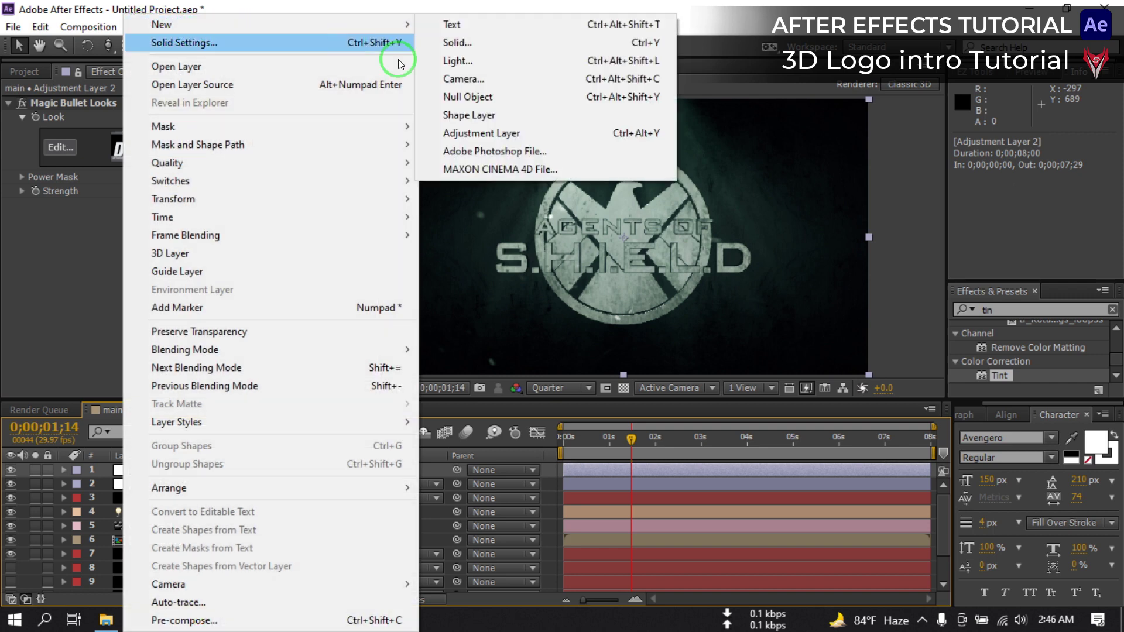
left_click(497, 135)
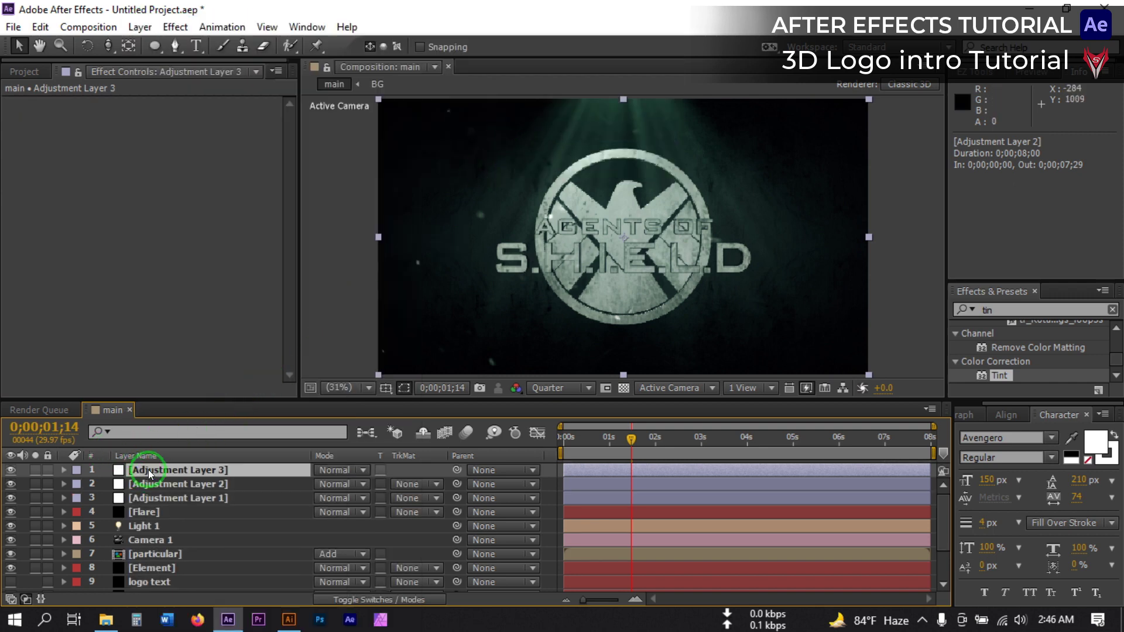
Step: Apply Color Balance to Adjustment Layer 3 with shadow red 7, midtone red 2 and midtone blue 13
key("ctrl+space")
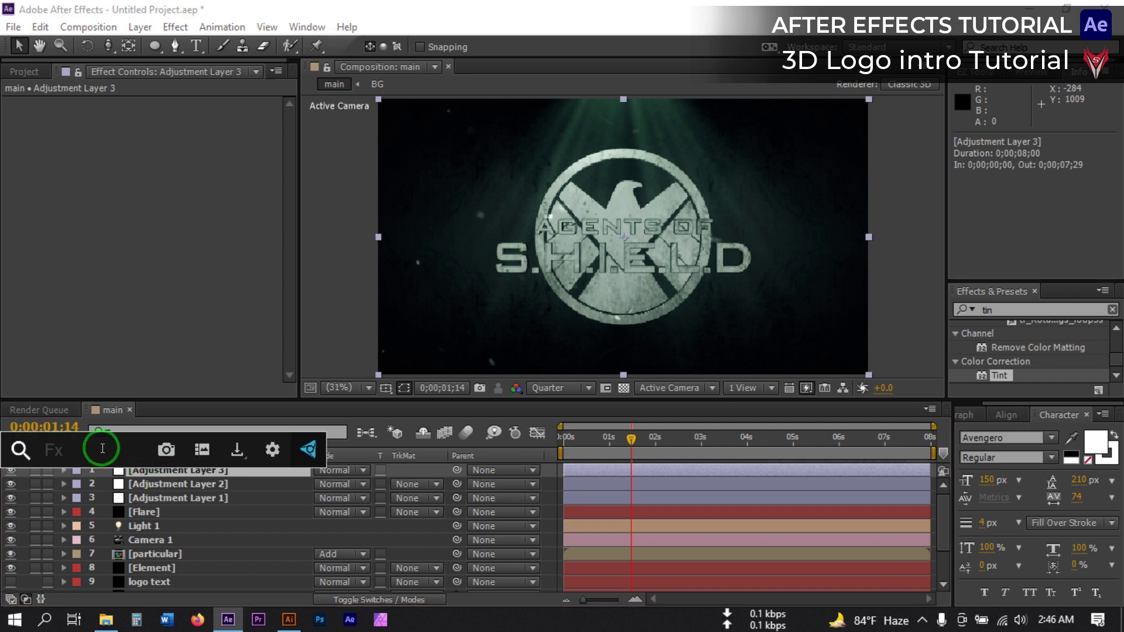
type("clo")
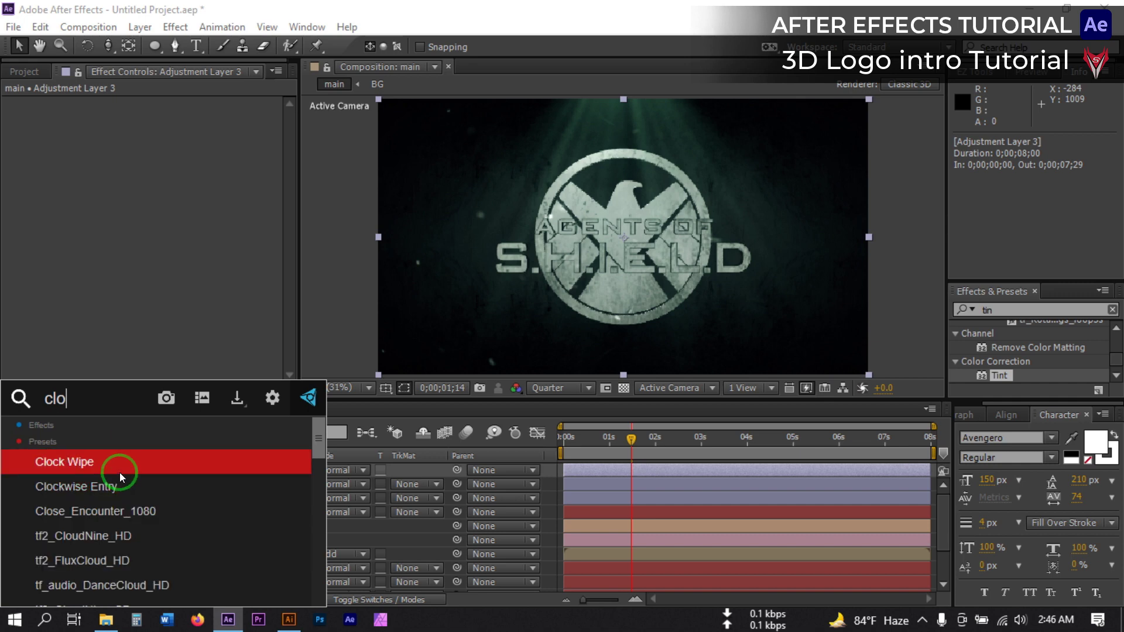
key("BackSpace")
key("BackSpace")
type("ol")
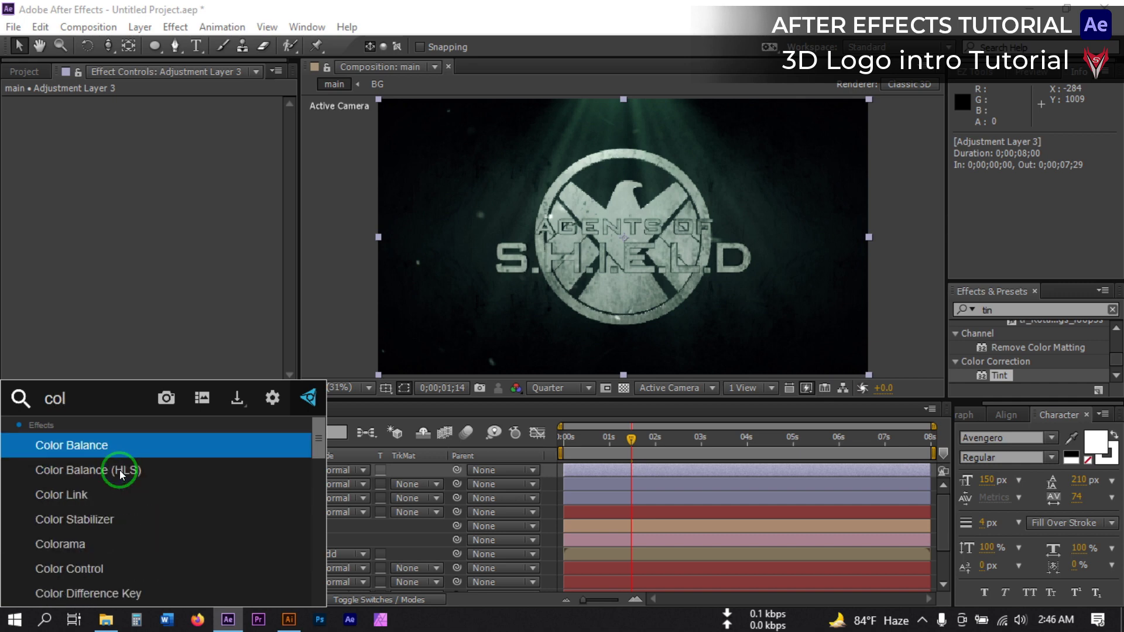
left_click(99, 448)
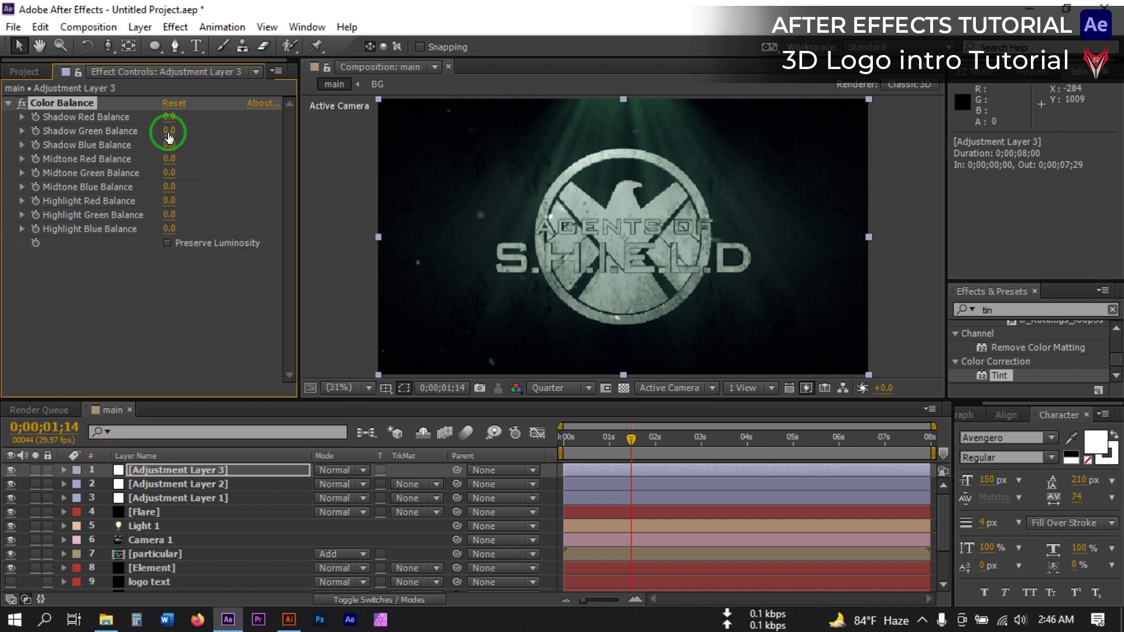
left_click_drag(169, 131, 208, 201)
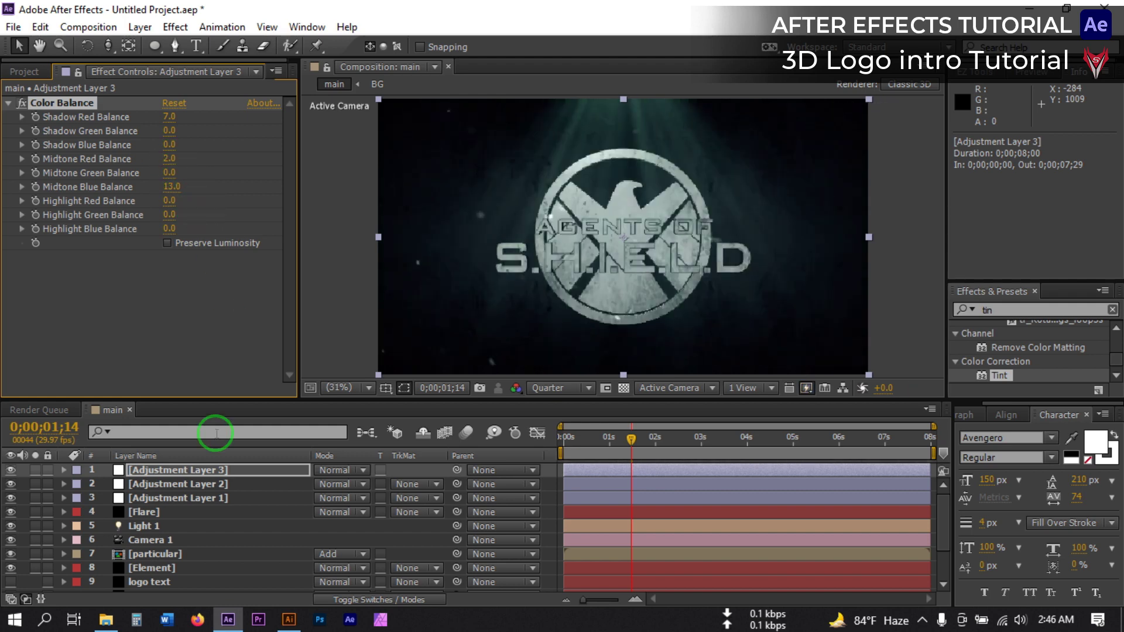
Step: Apply the Drop Shadow effect to the Element layer
scroll(176, 539, "down", 2)
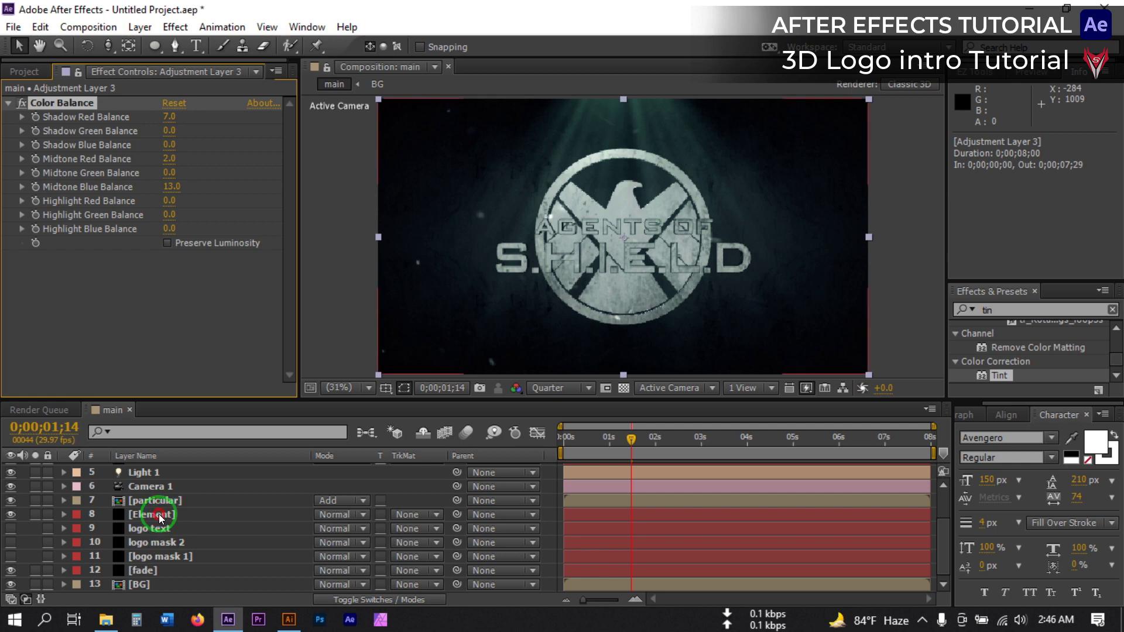
left_click(160, 515)
key("ctrl+space")
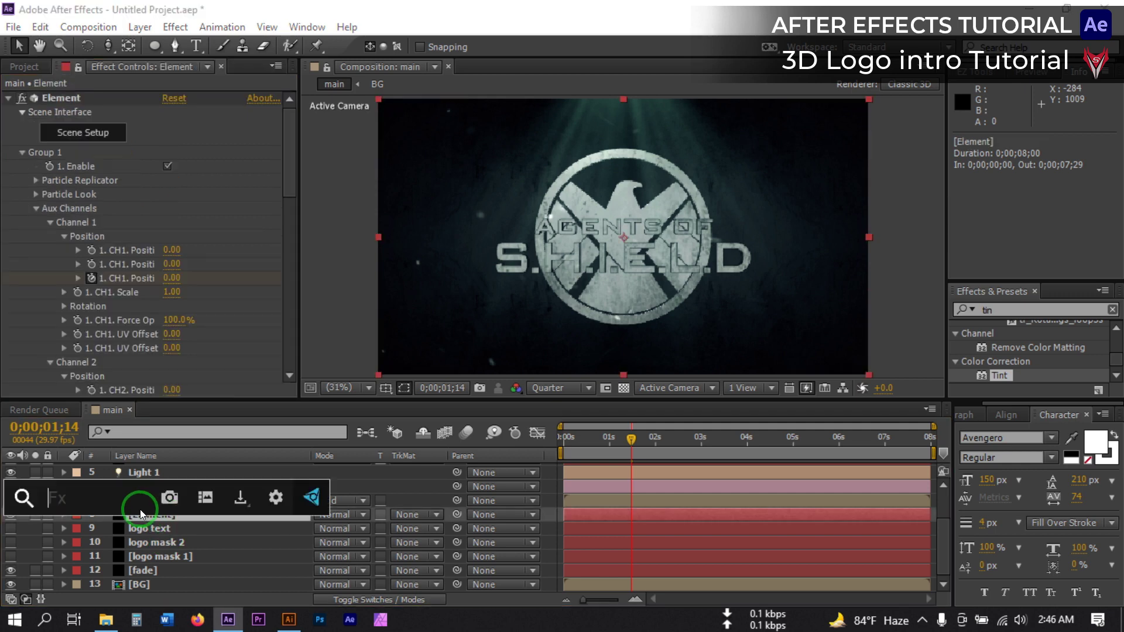
type("drop")
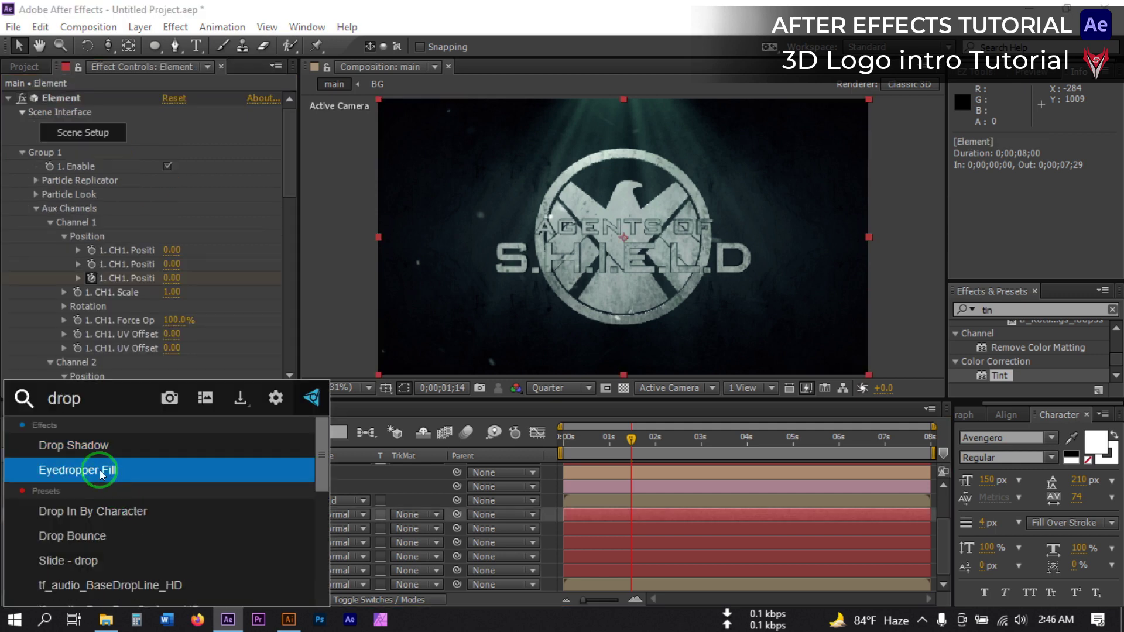
left_click(86, 450)
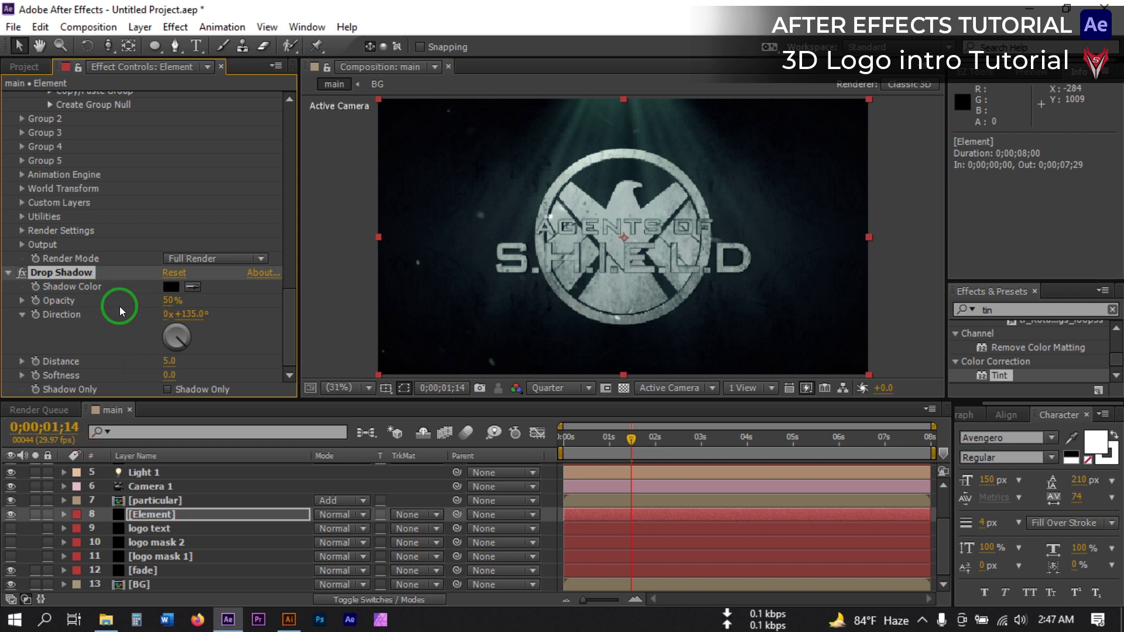
Step: Set the Element layer's drop shadow distance to 11 and softness to 11
left_click(107, 346)
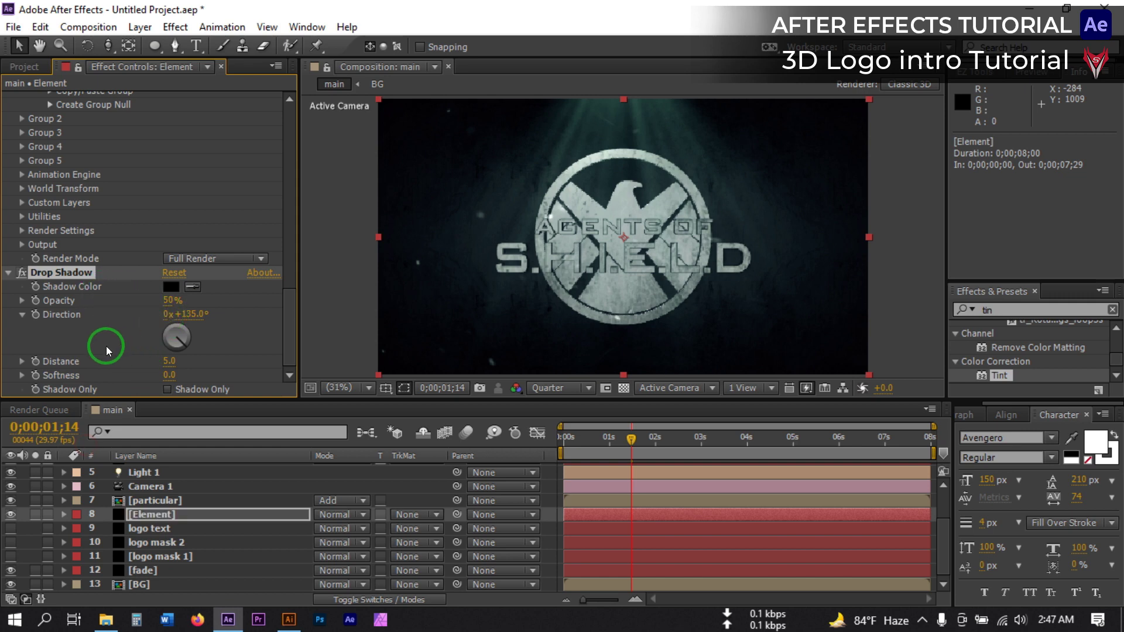
left_click(168, 363)
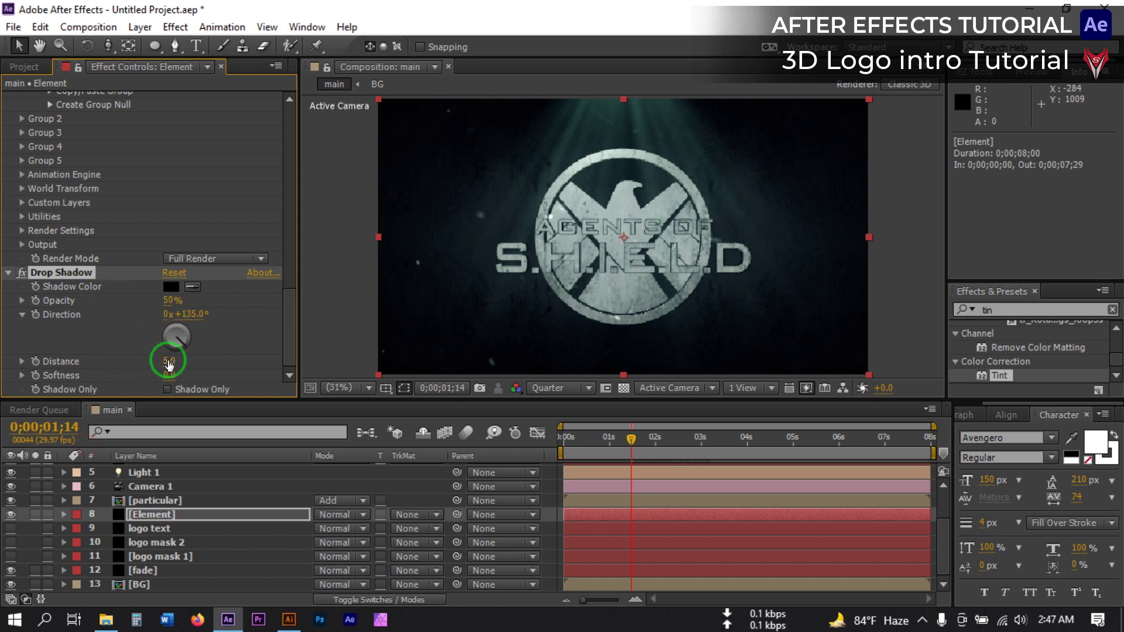
type("11")
key("Return")
left_click(171, 378)
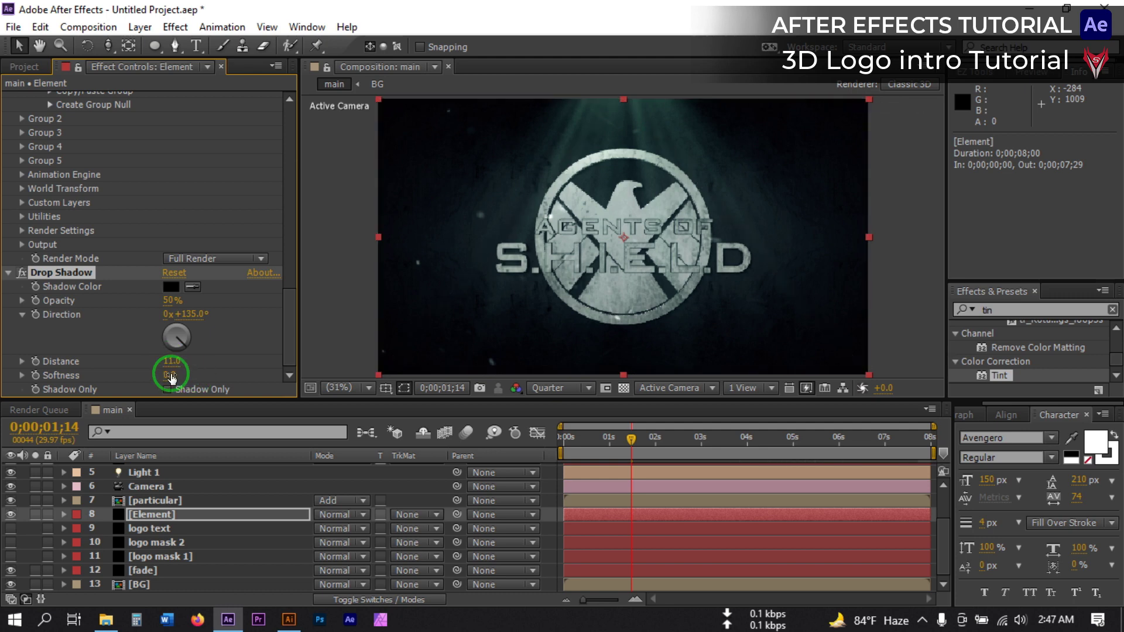
type("11")
key("Return")
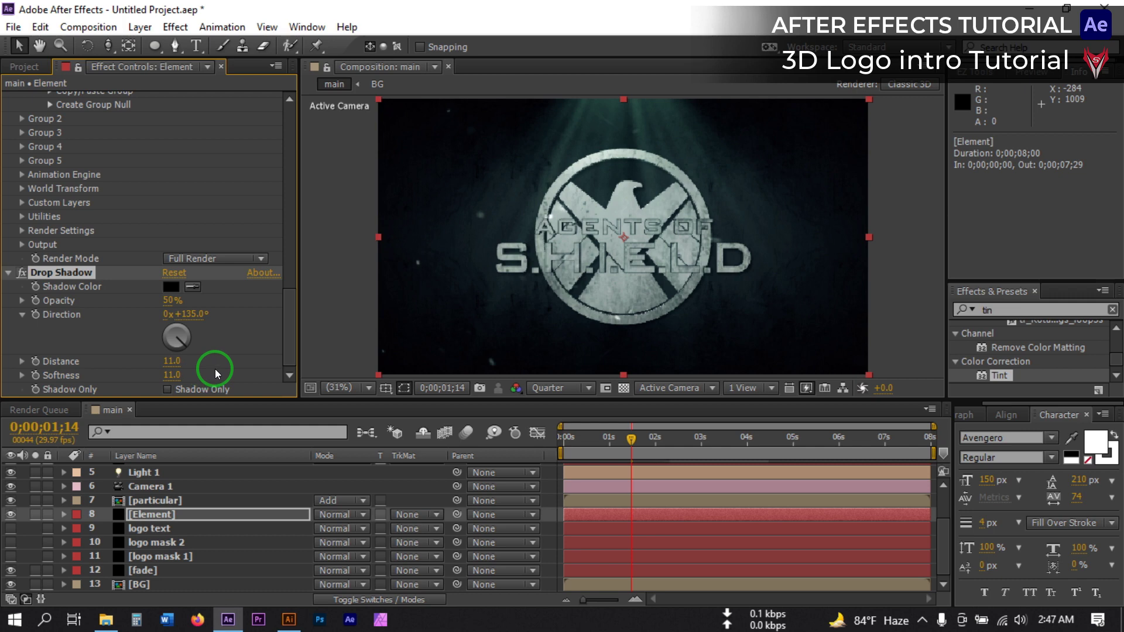
Step: Make the Flare layer 3D and scale it up proportionally to 128.5% so it fills the frame
left_click(146, 511)
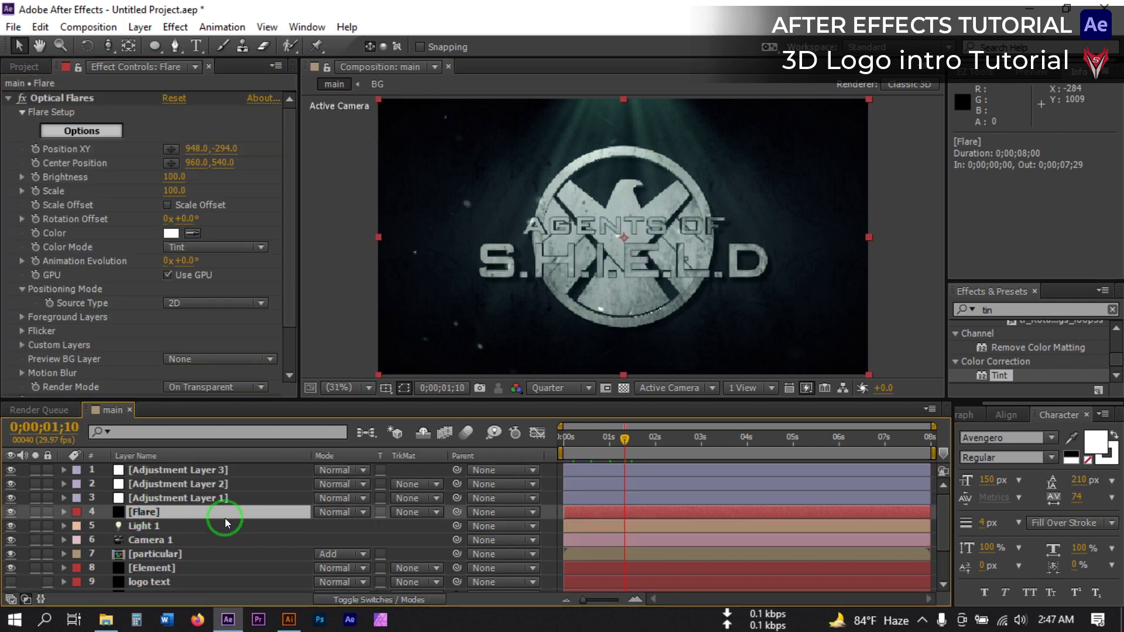
key("F4")
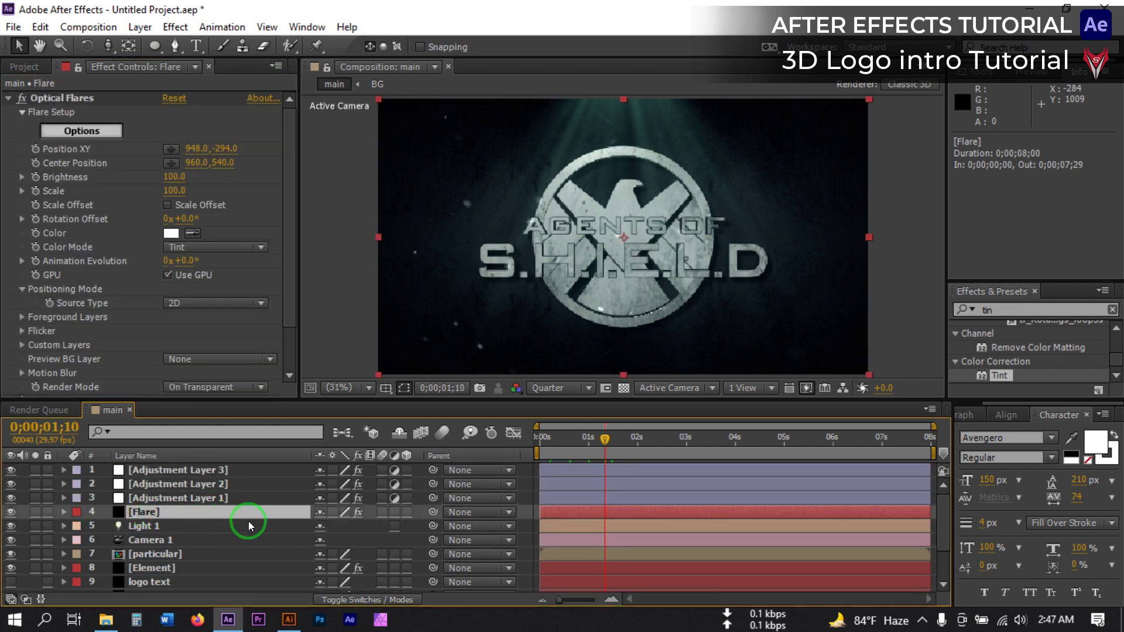
left_click(405, 512)
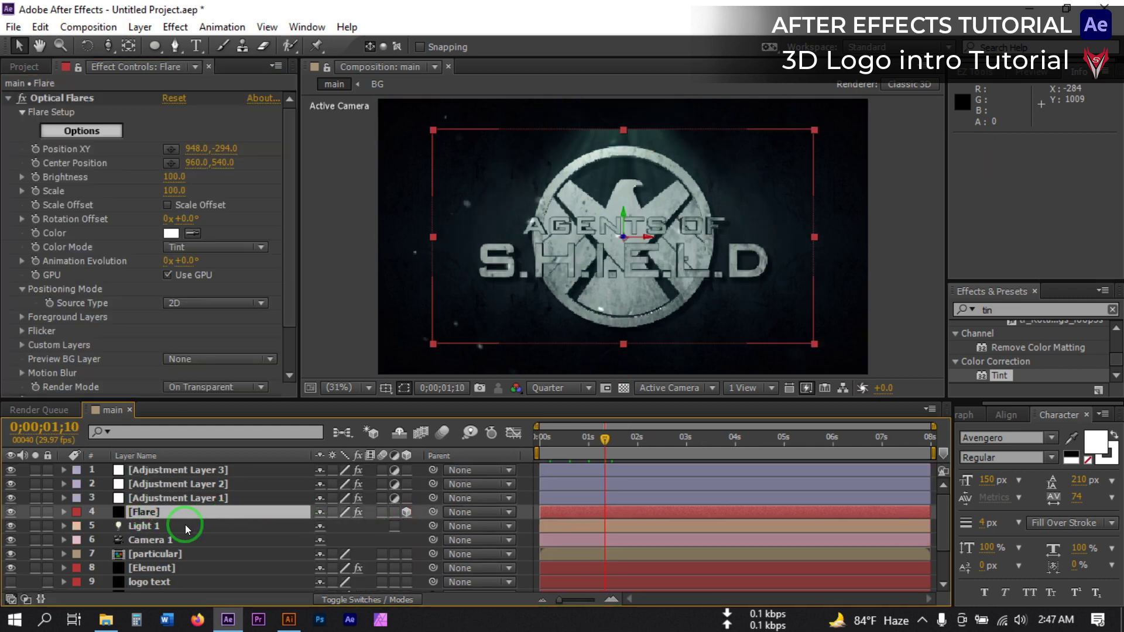
key("s")
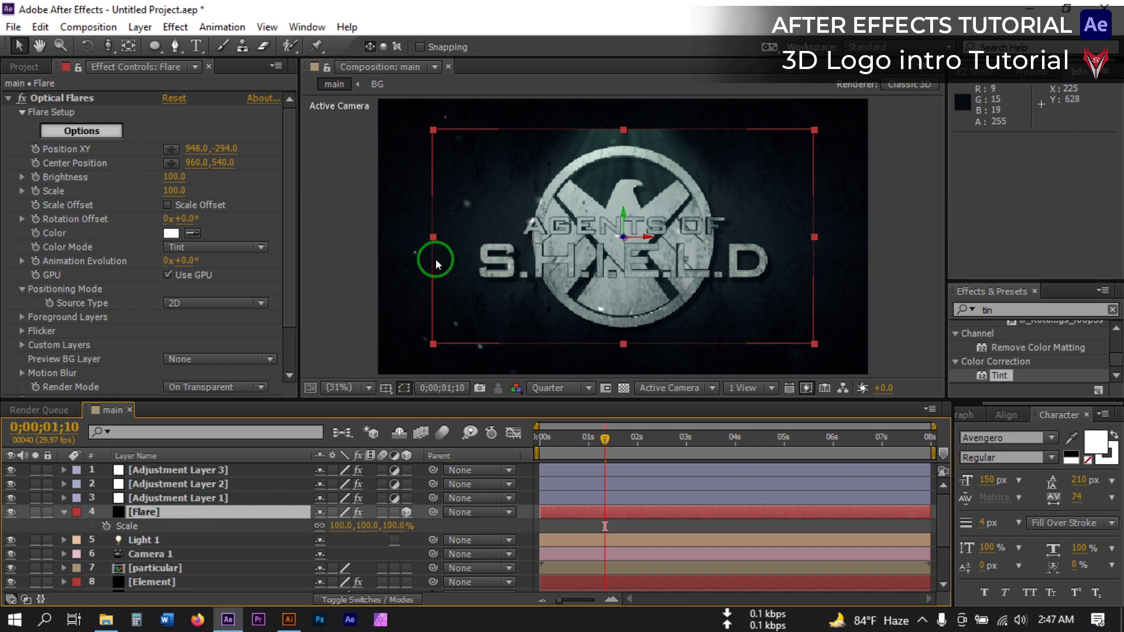
left_click_drag(433, 239, 377, 244)
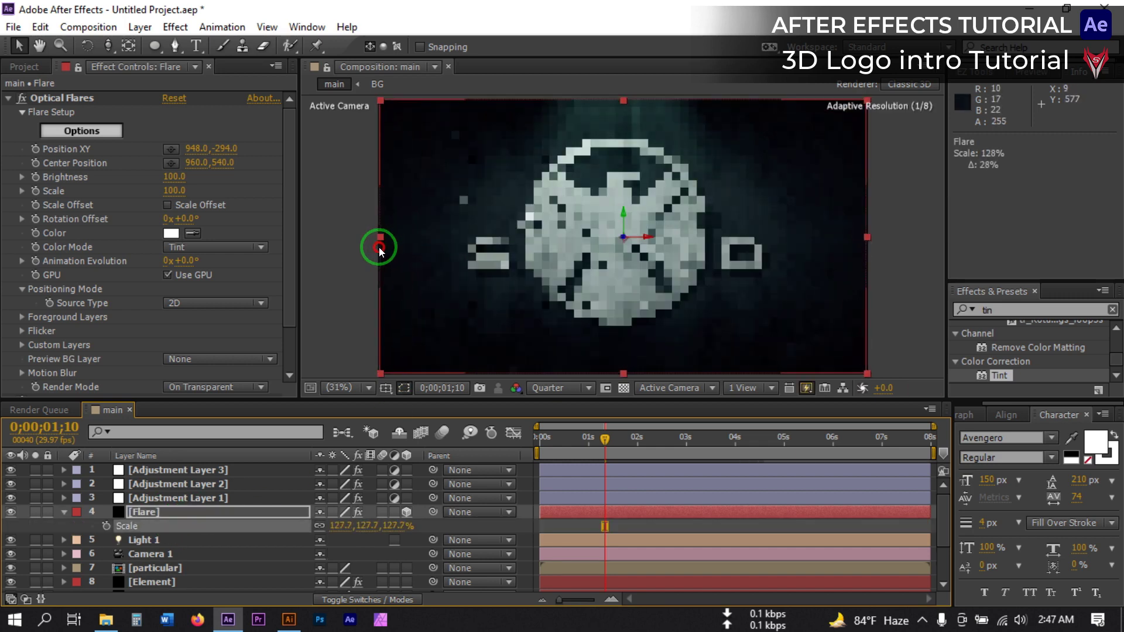
Step: Create a null object and parent the Flare layer to it
left_click(132, 516)
left_click(153, 27)
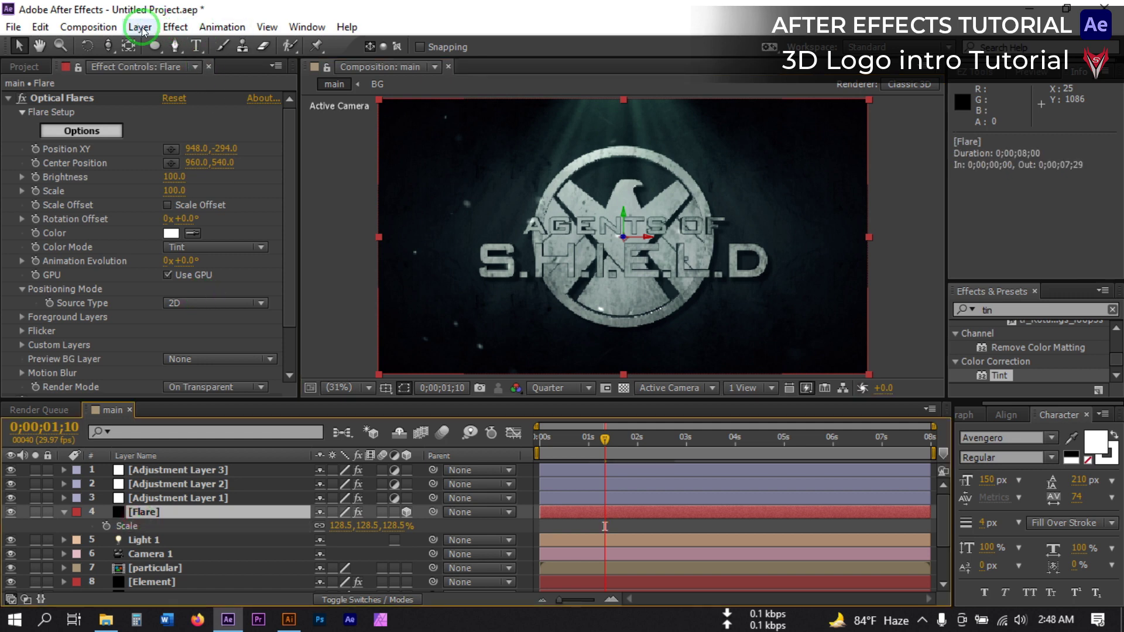
key("ctrl+alt+shift+y")
left_click(151, 524)
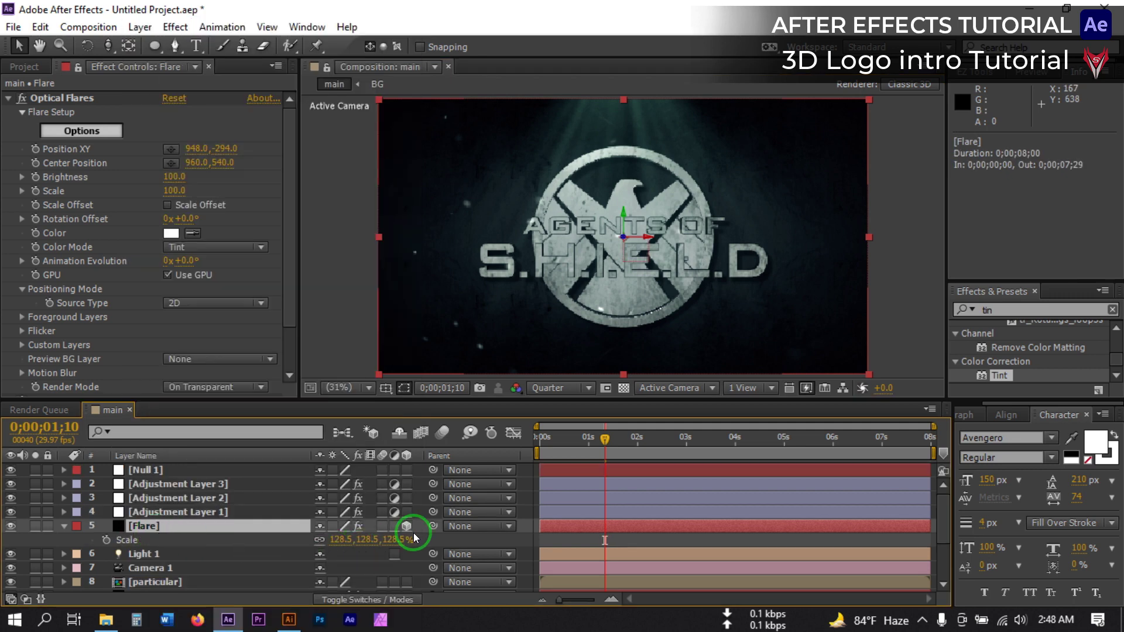
left_click_drag(431, 527, 150, 468)
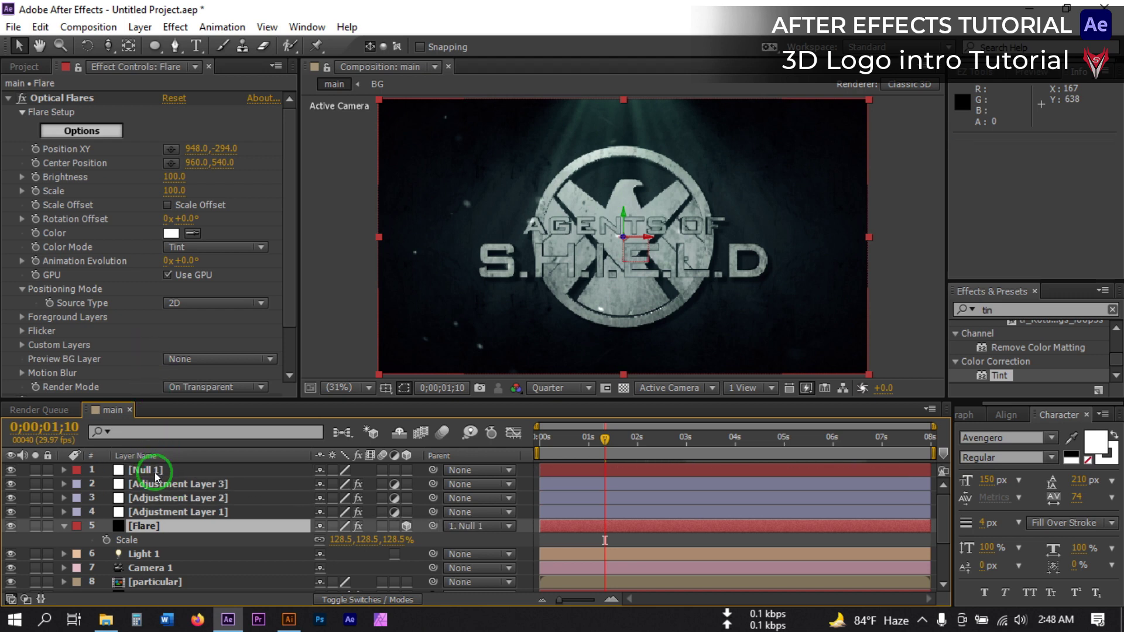
Step: Keyframe Null 1's scale at 130% on 0;00;00;26 and open its scale value for editing at 0;00;01;08
left_click(148, 470)
left_click(62, 470)
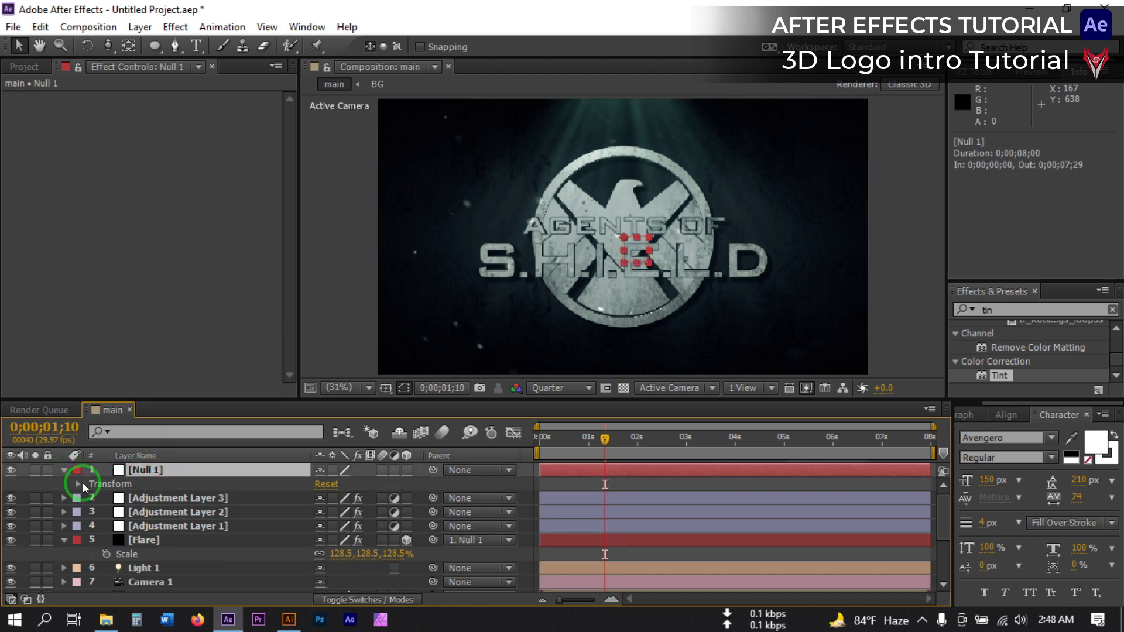
left_click(83, 483)
left_click(79, 483)
left_click(580, 451)
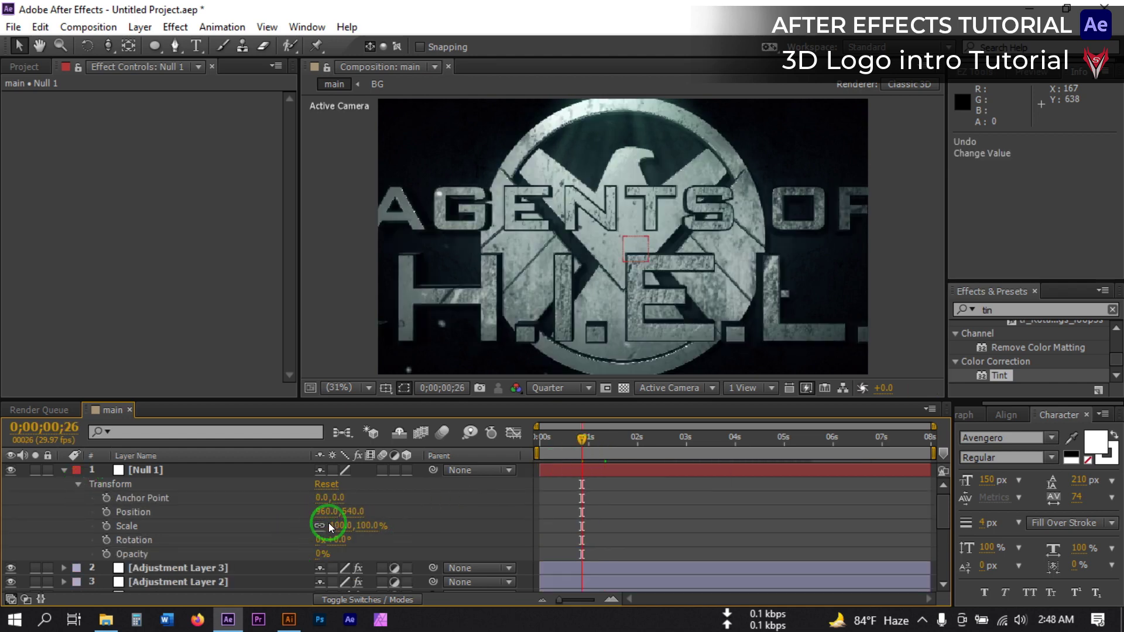
left_click_drag(337, 531, 353, 525)
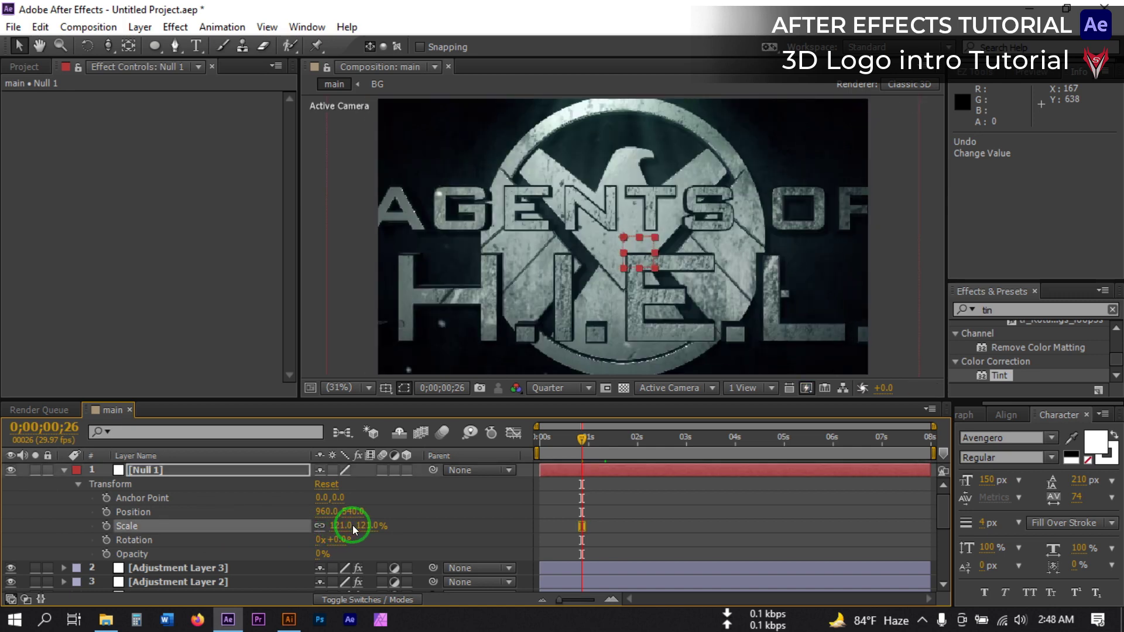
left_click(344, 526)
type("1")
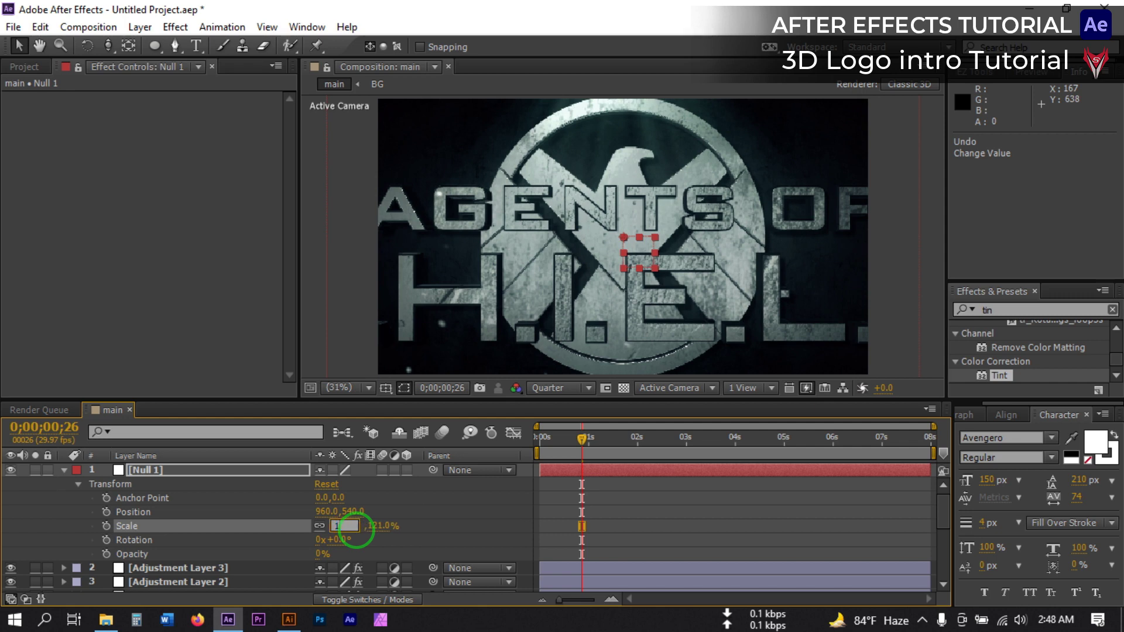
type("30")
key("Return")
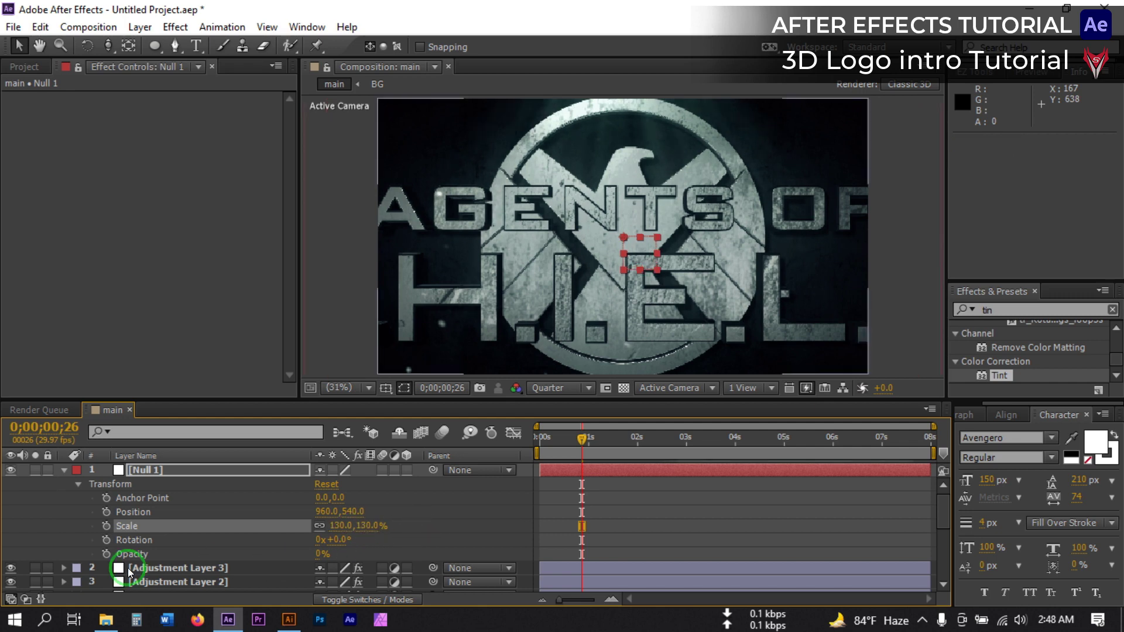
left_click(601, 452)
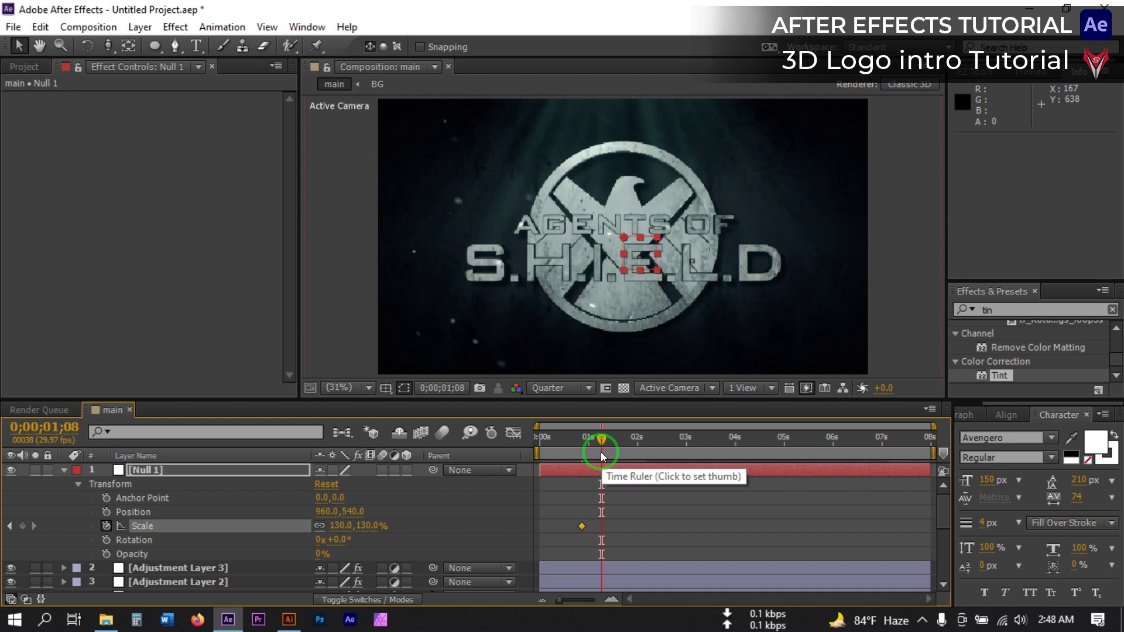
left_click(338, 526)
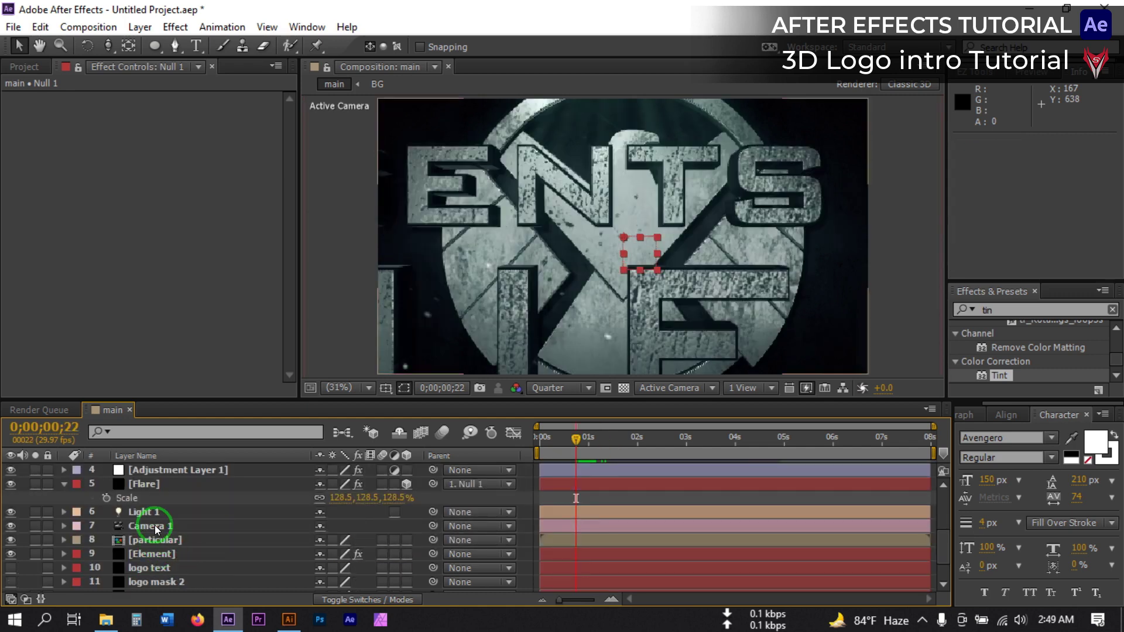
Step: Keyframe the Flare layer's opacity at 0% on 0;00;00;22 and move the current time to just after one second
left_click(145, 485)
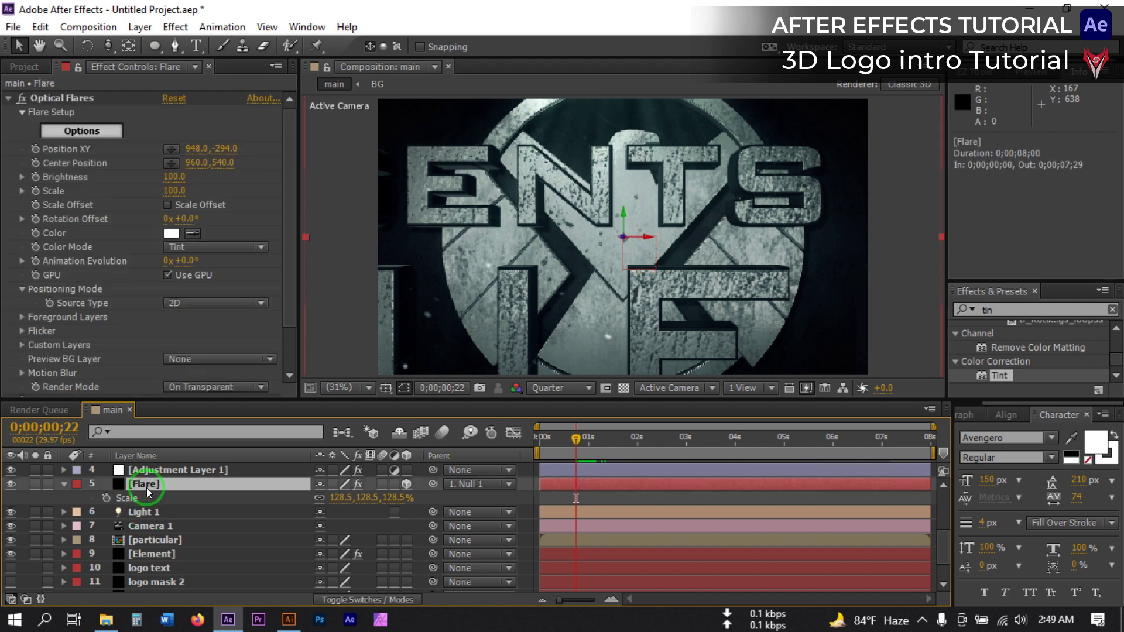
key("t")
left_click(106, 498)
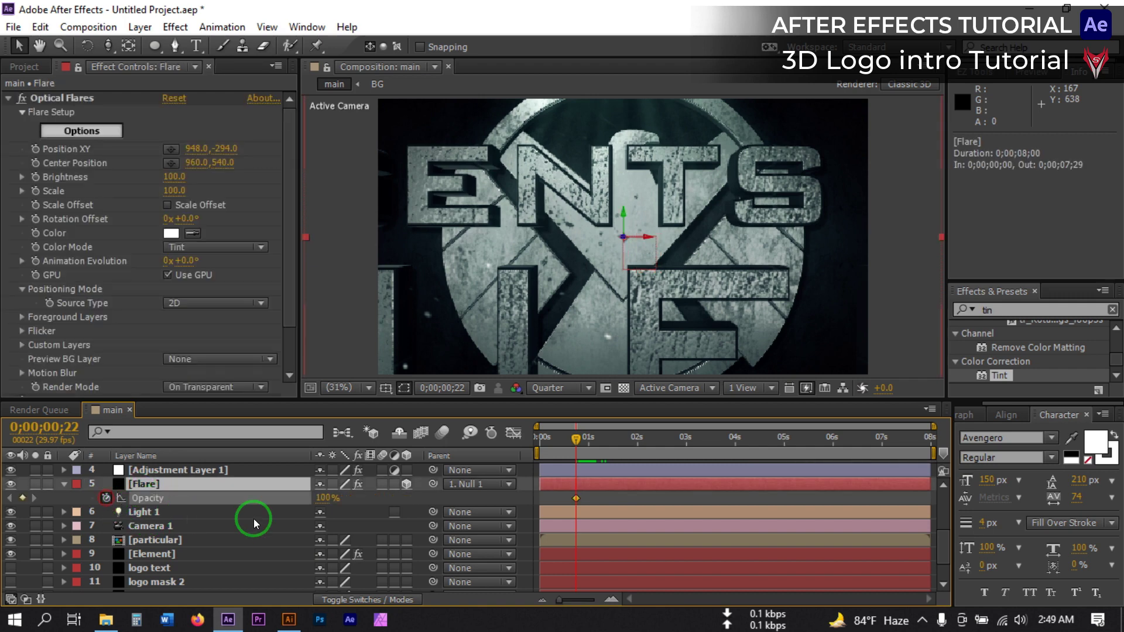
left_click(323, 497)
type("0")
key("Return")
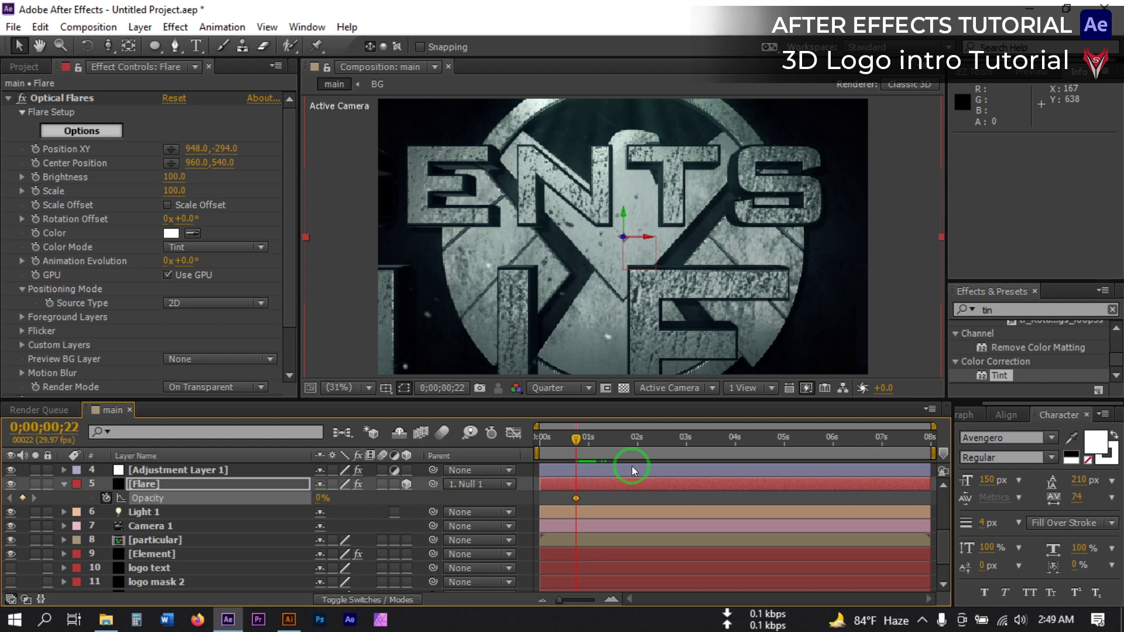
left_click(592, 448)
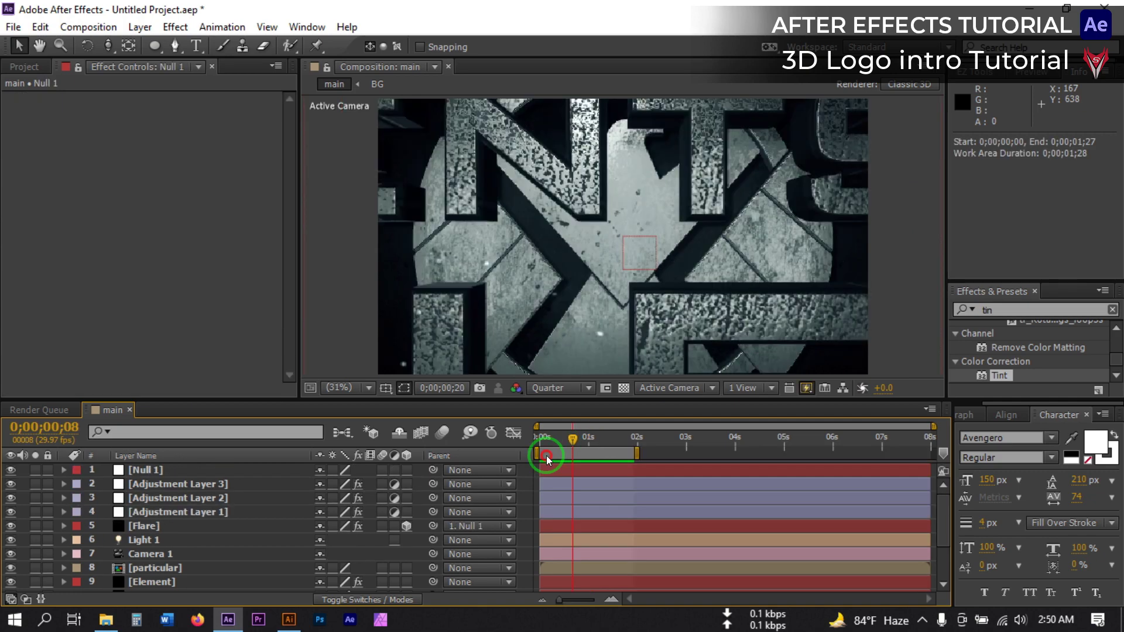
Step: Start the work area at 0;00;00;00 and add the main composition to the render queue
left_click_drag(547, 456, 530, 460)
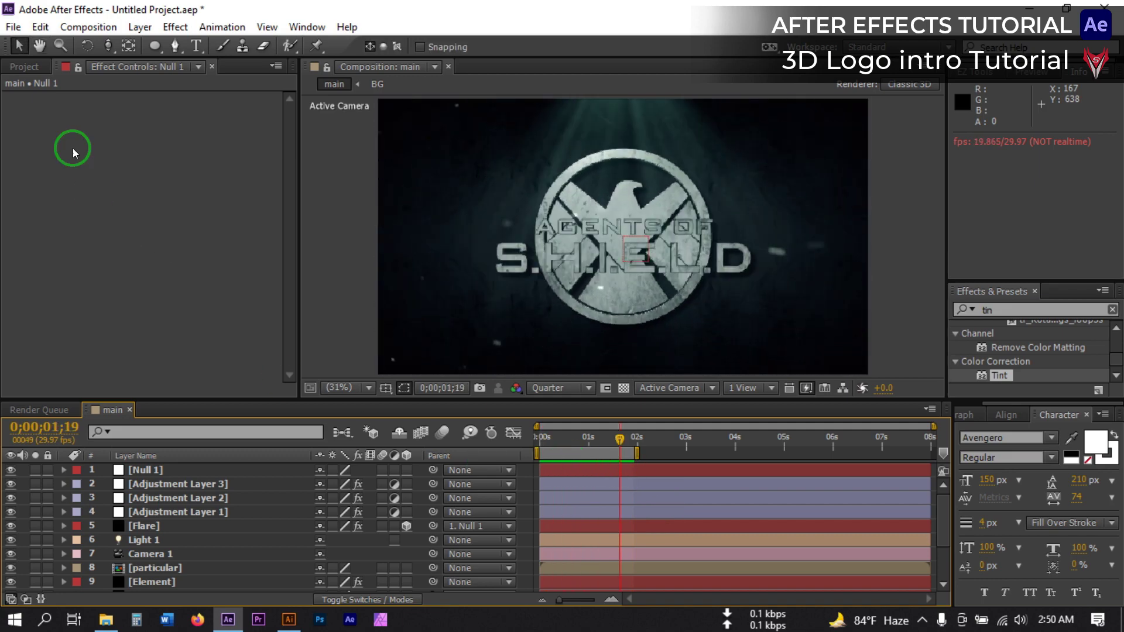
left_click(88, 27)
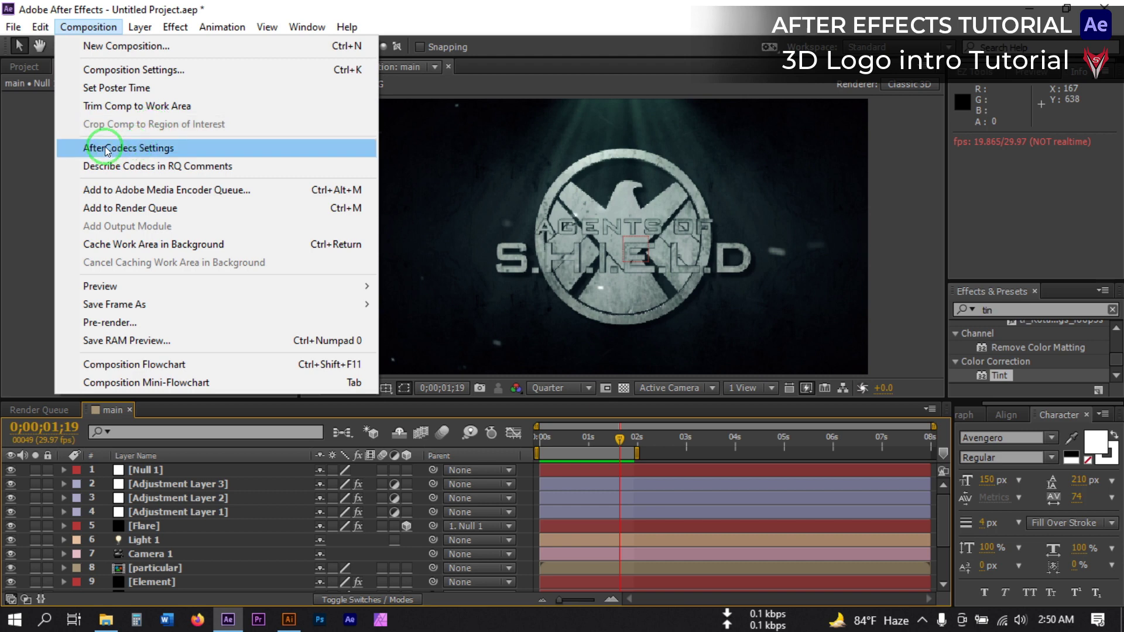
left_click(129, 208)
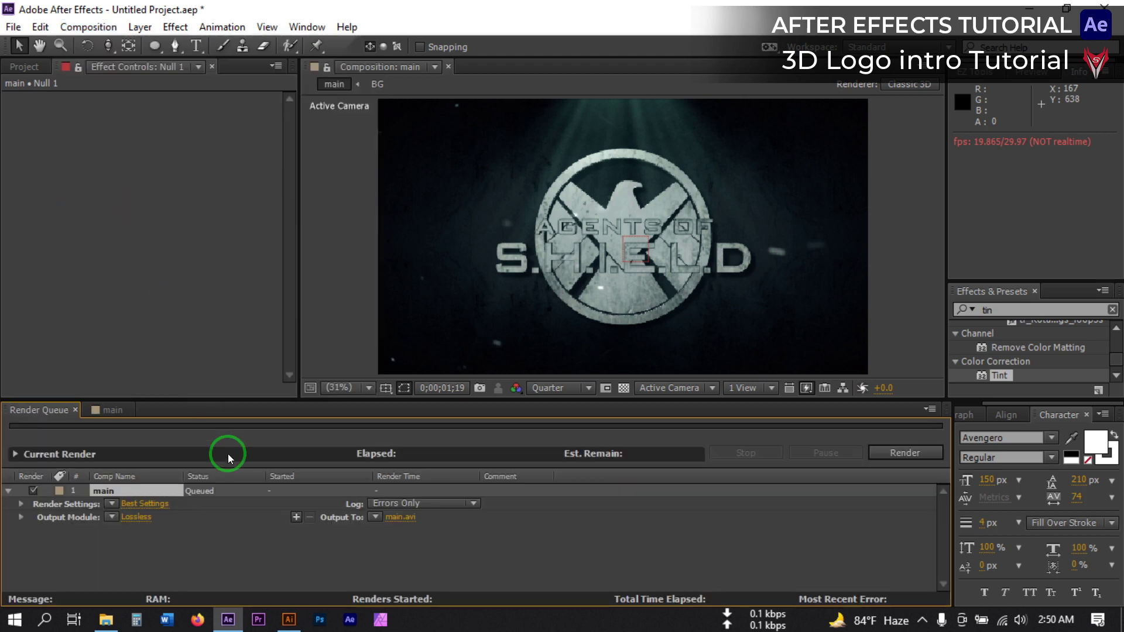
Step: Set the main composition's output module to QuickTime format with audio output off
left_click(137, 516)
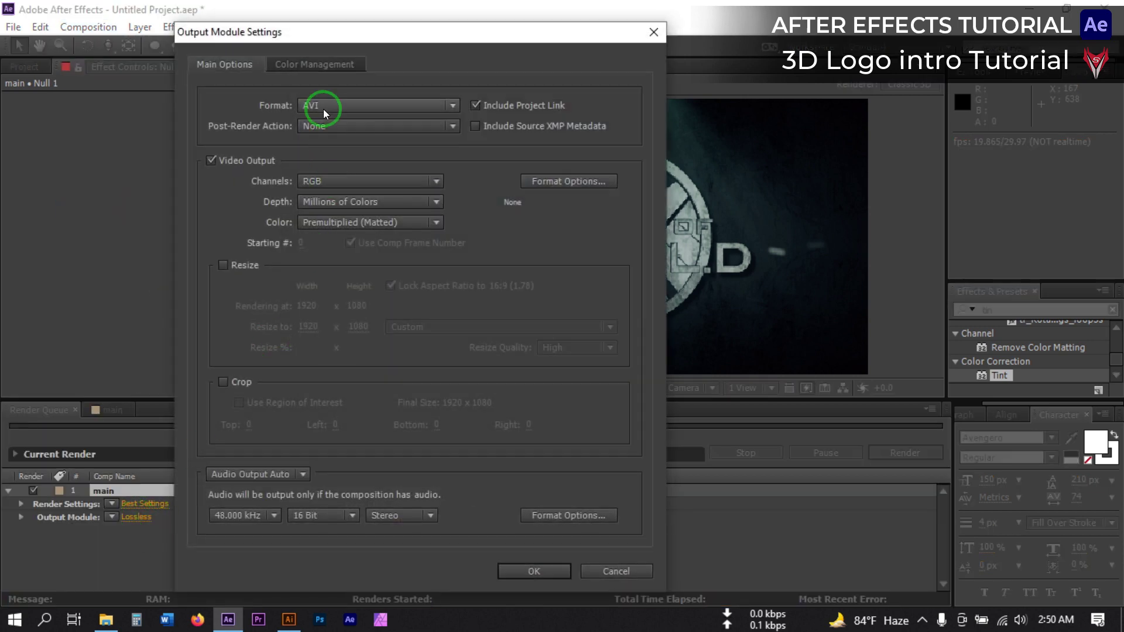
left_click(320, 109)
left_click(369, 380)
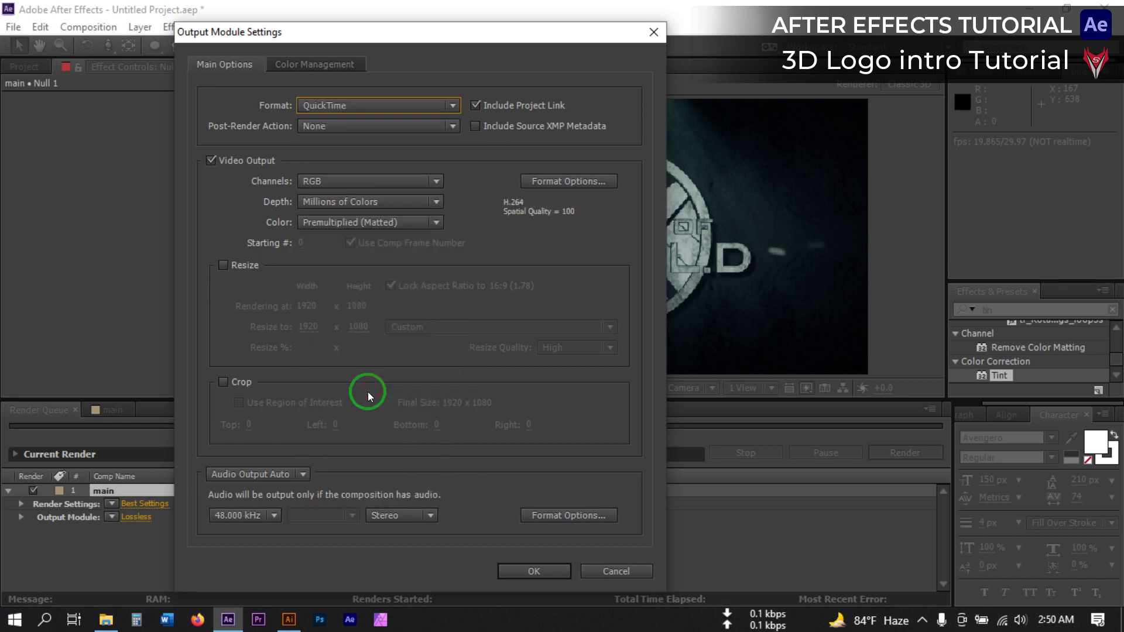
left_click(252, 479)
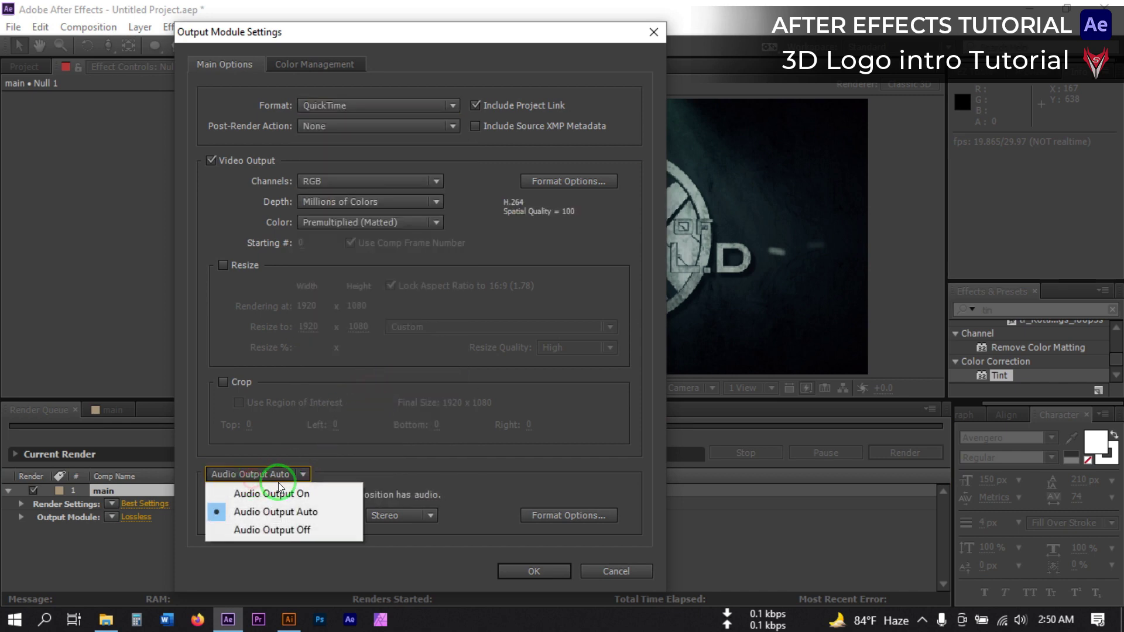
left_click(267, 492)
left_click(265, 479)
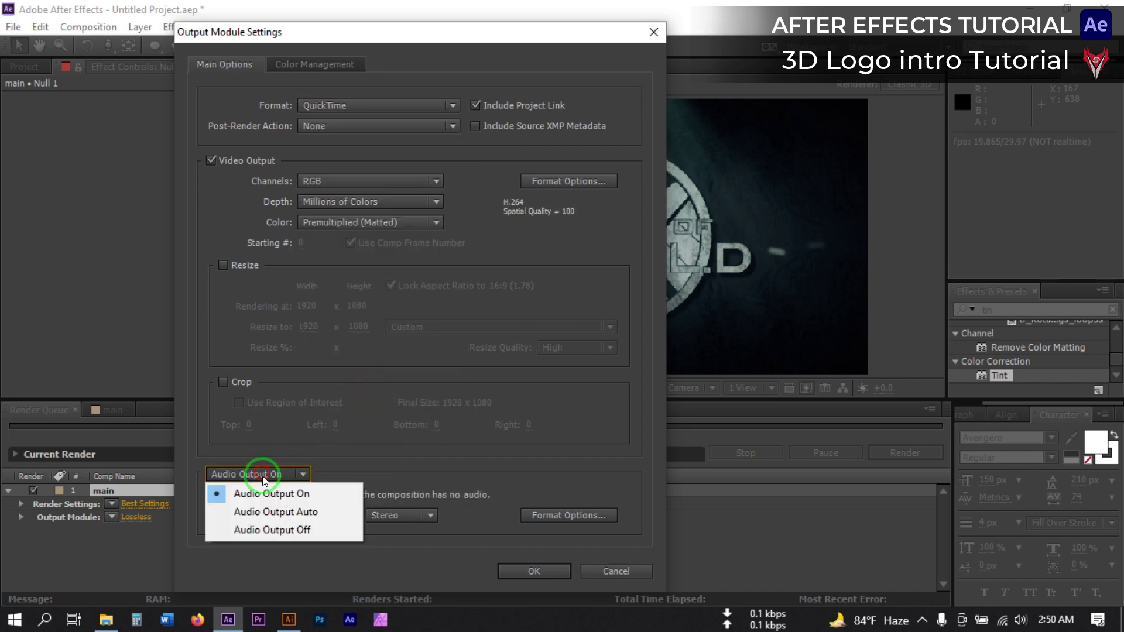
left_click(306, 525)
left_click(551, 570)
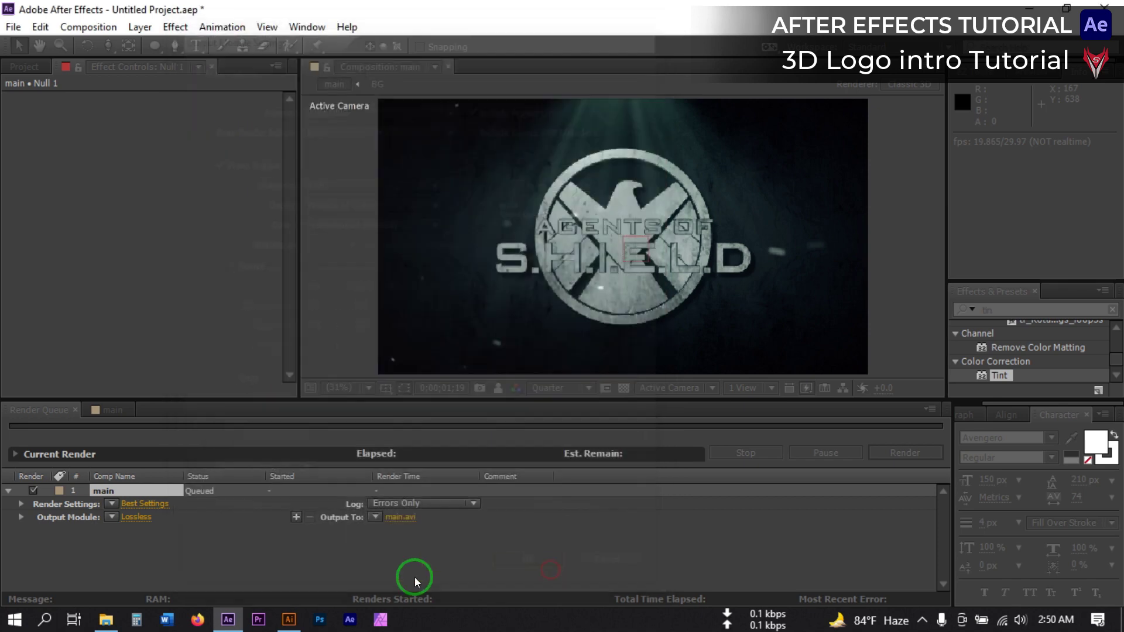
Step: Set the render's output destination to the Desktop, keeping the file name main.mov
left_click(401, 518)
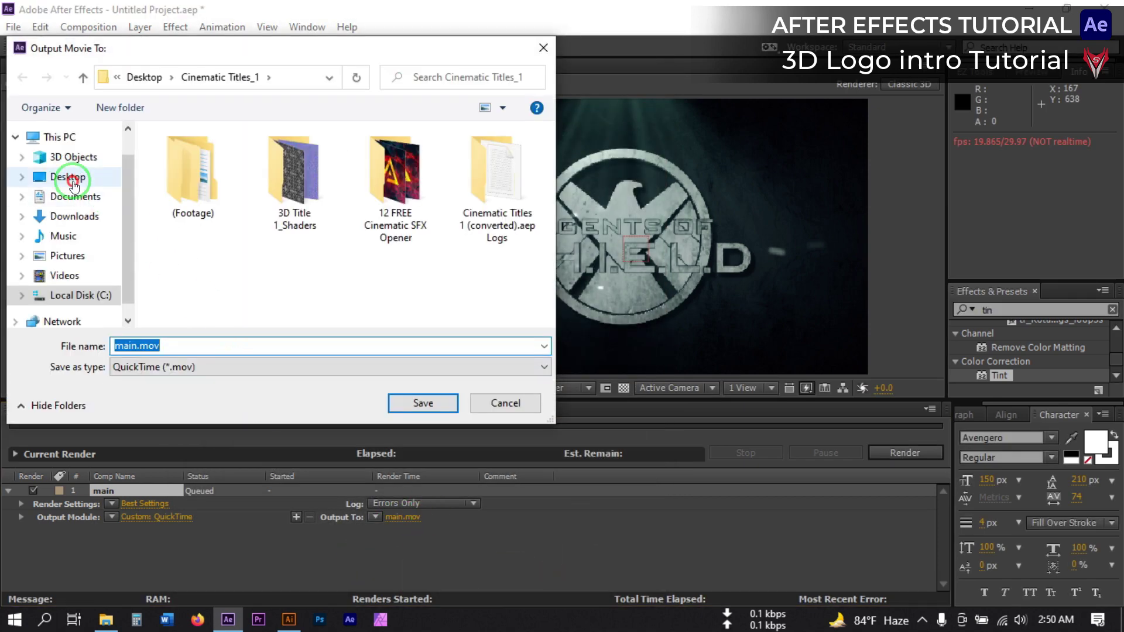
left_click(67, 177)
left_click(416, 403)
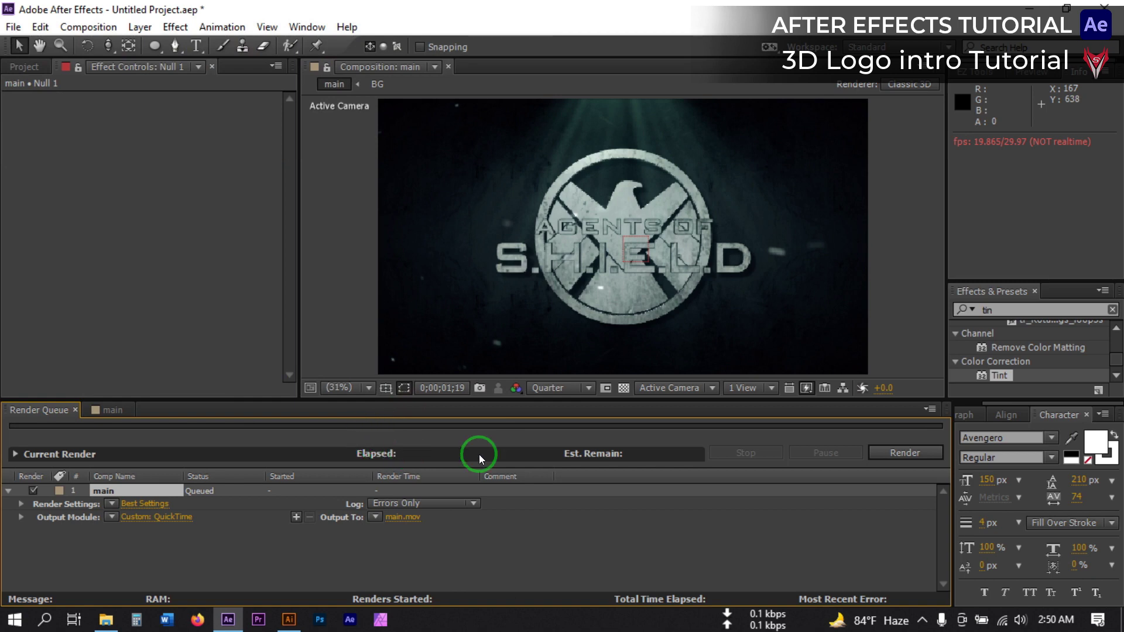